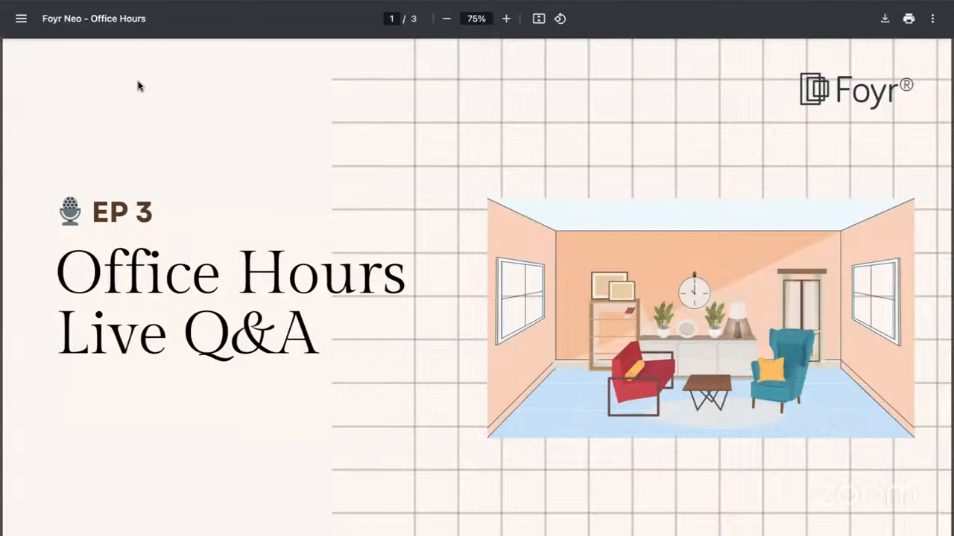
Scroll through the Office Hours slides to the agenda page
scroll(275, 273, down, 5)
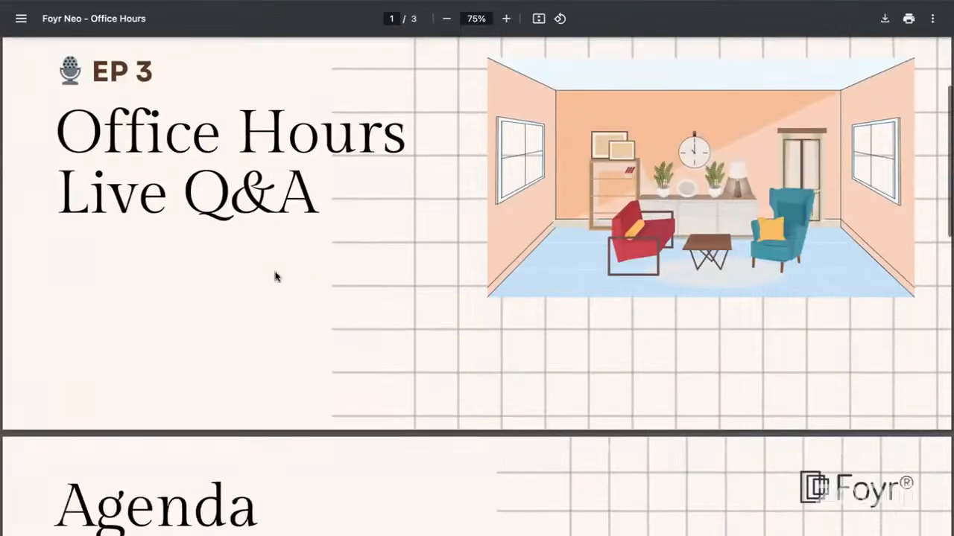
scroll(275, 277, down, 3)
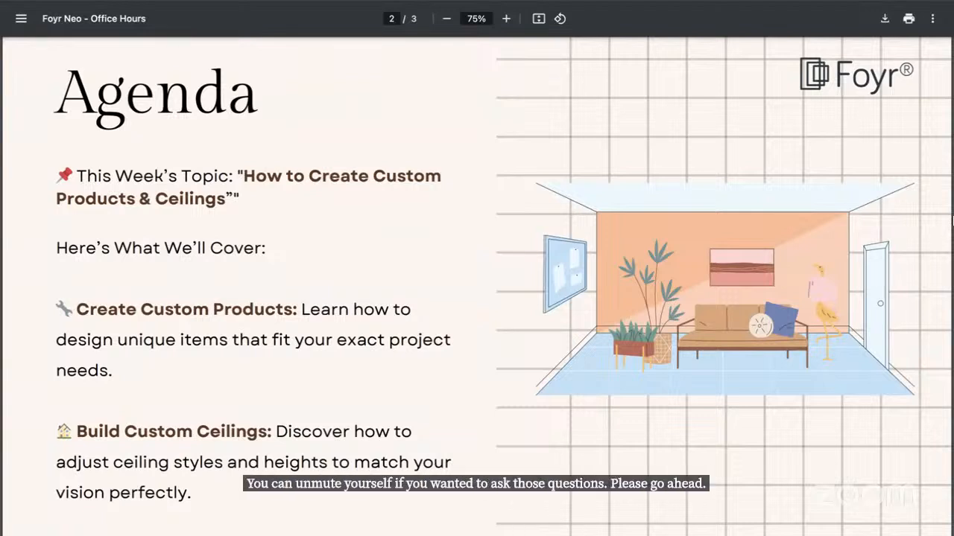
mouse_move(890, 1)
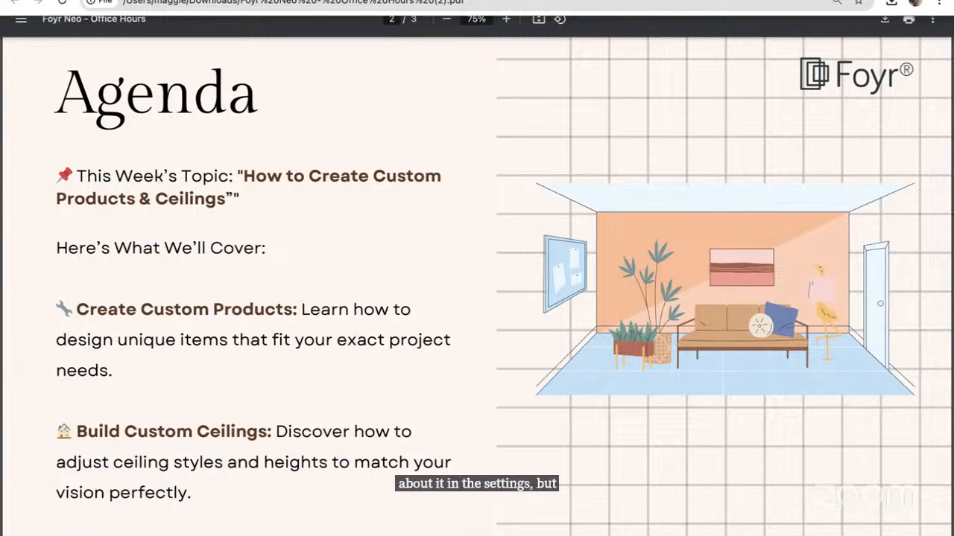
Switch to the Foyr Neo tab and draw a new rectangular room about 5.4 by 5.9 m beside the bedroom
key(ctrl+Tab)
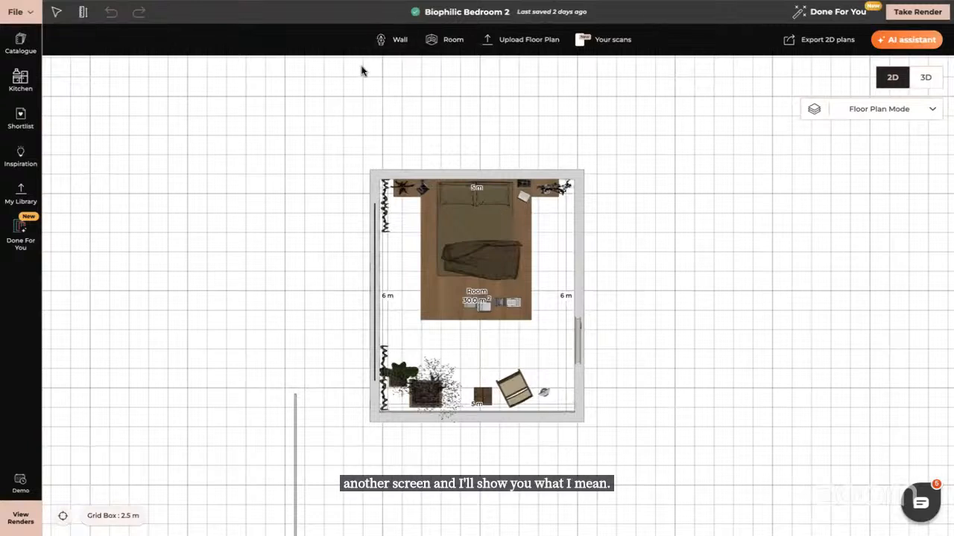
drag(709, 251, 413, 237)
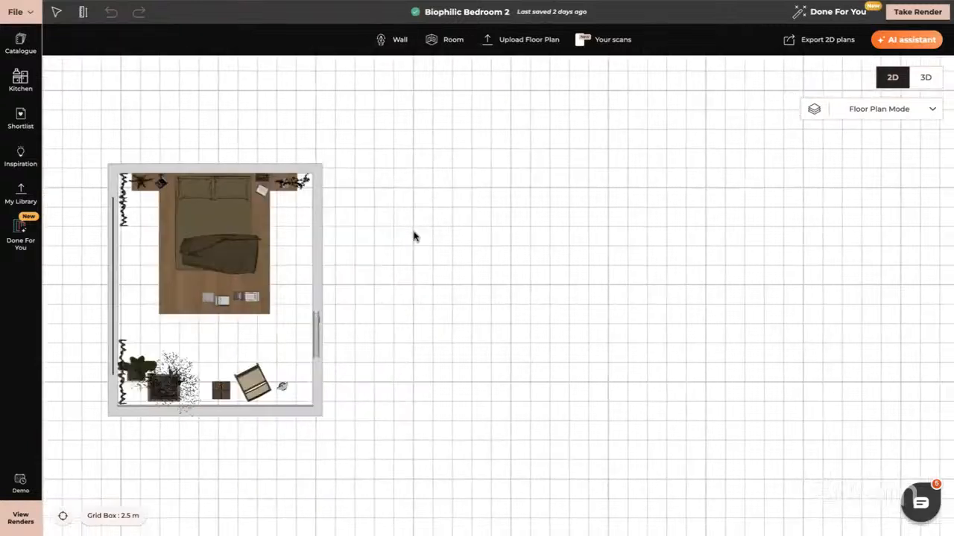
click(455, 39)
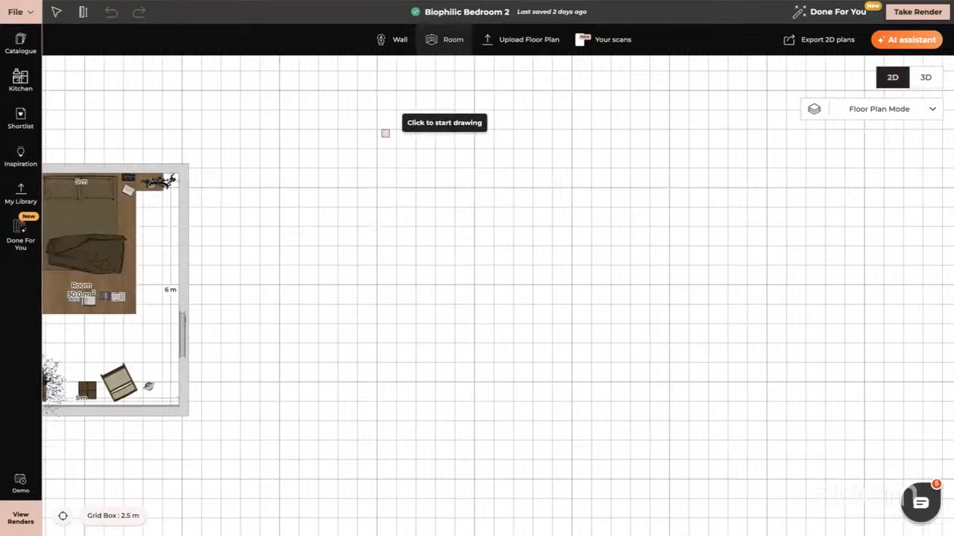
drag(376, 139, 599, 377)
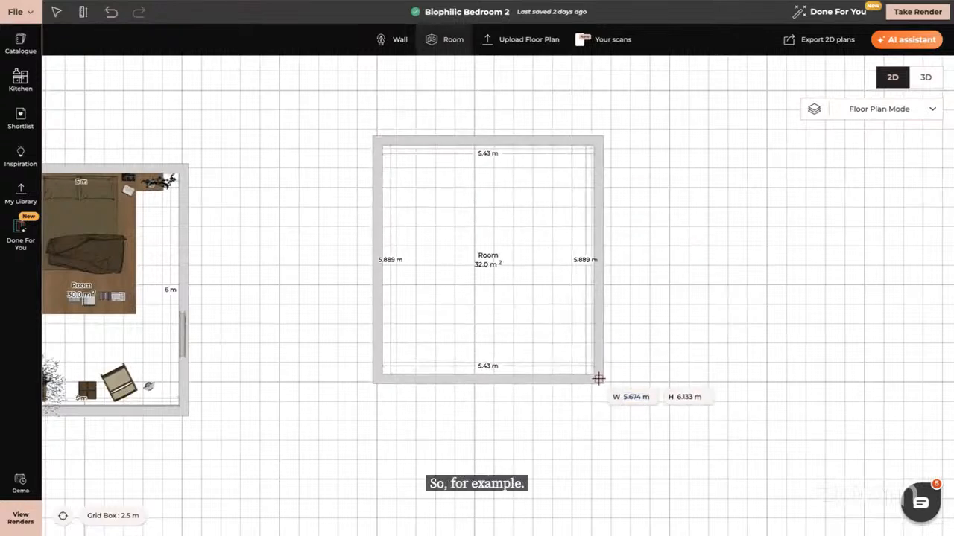
In 3D, apply the Subway Sealess Texture from the Tile textures onto a wall of the new room
click(925, 78)
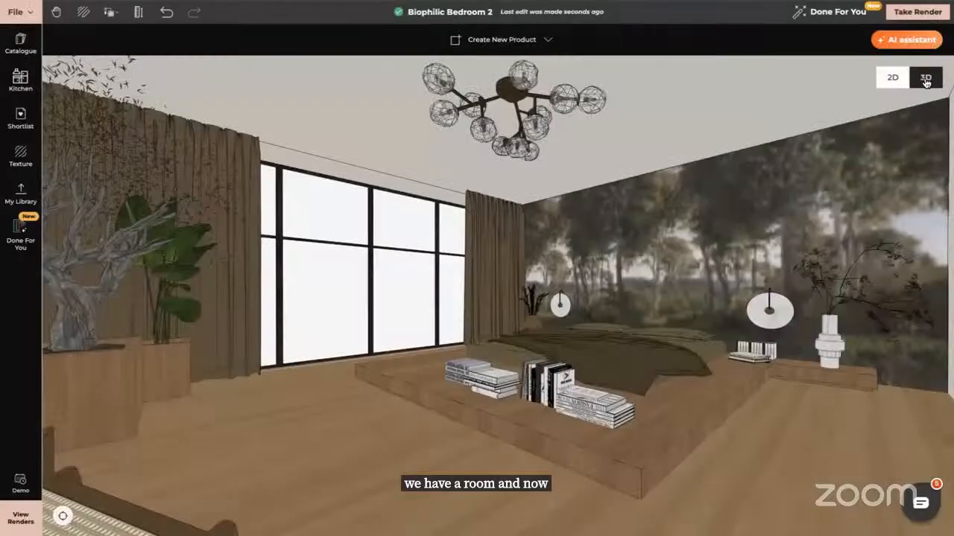
click(63, 515)
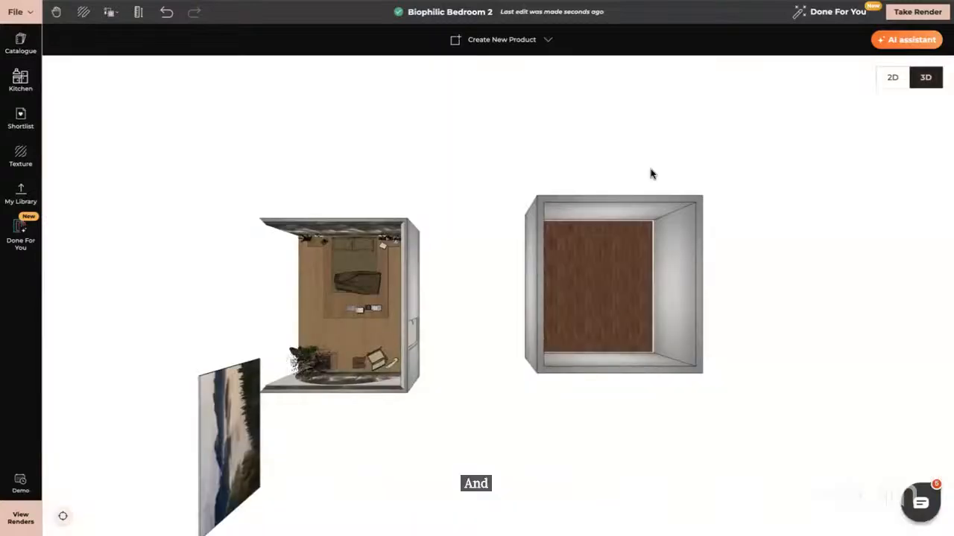
click(626, 213)
scroll(625, 215, up, 3)
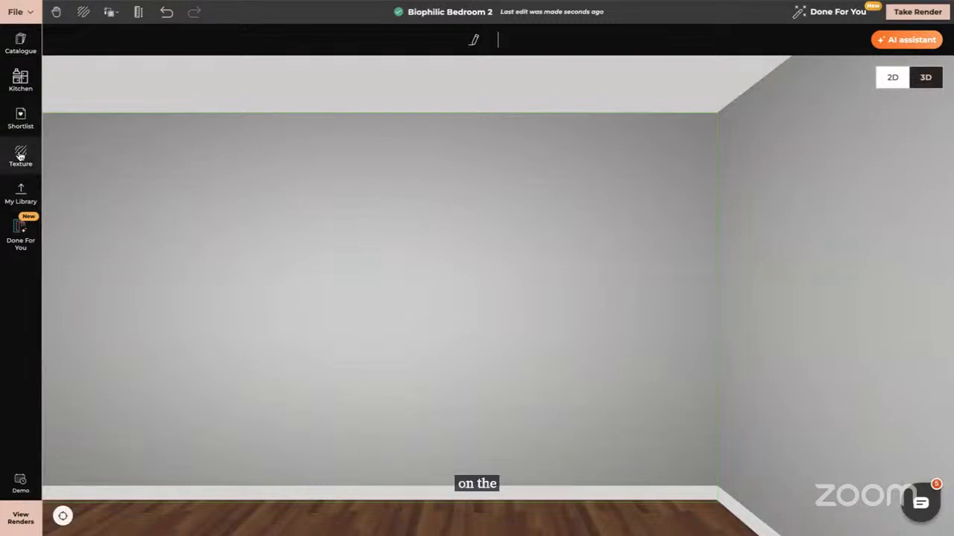
click(17, 153)
click(250, 114)
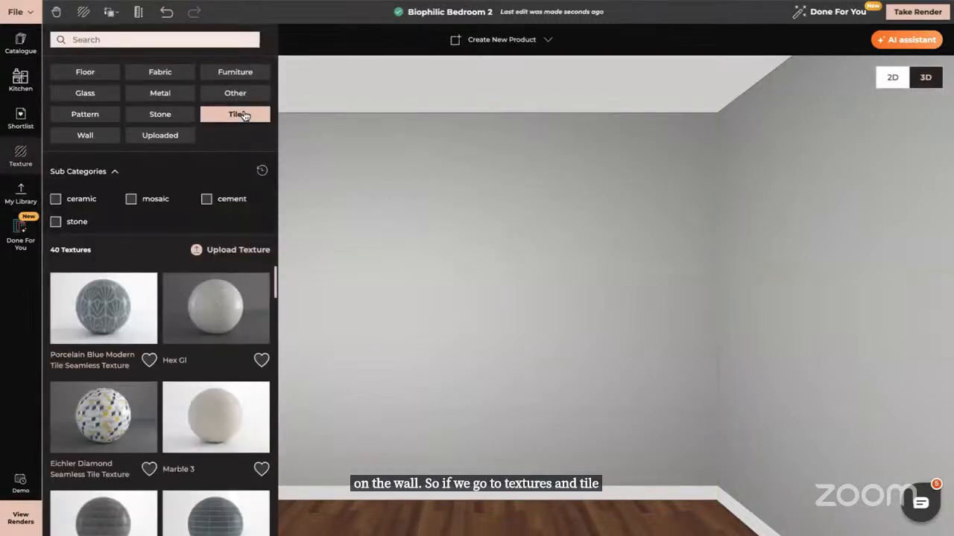
scroll(196, 474, down, 3)
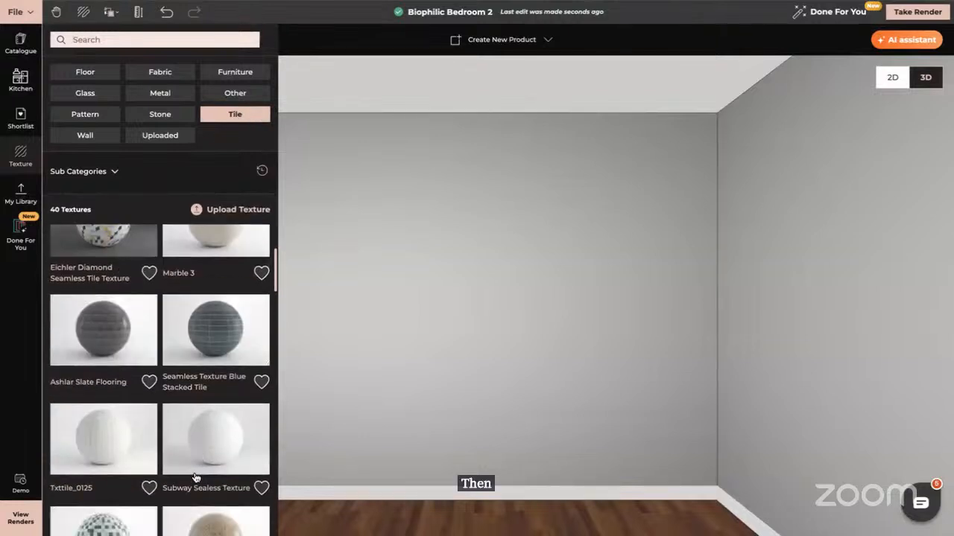
scroll(224, 467, down, 2)
drag(213, 294, 457, 360)
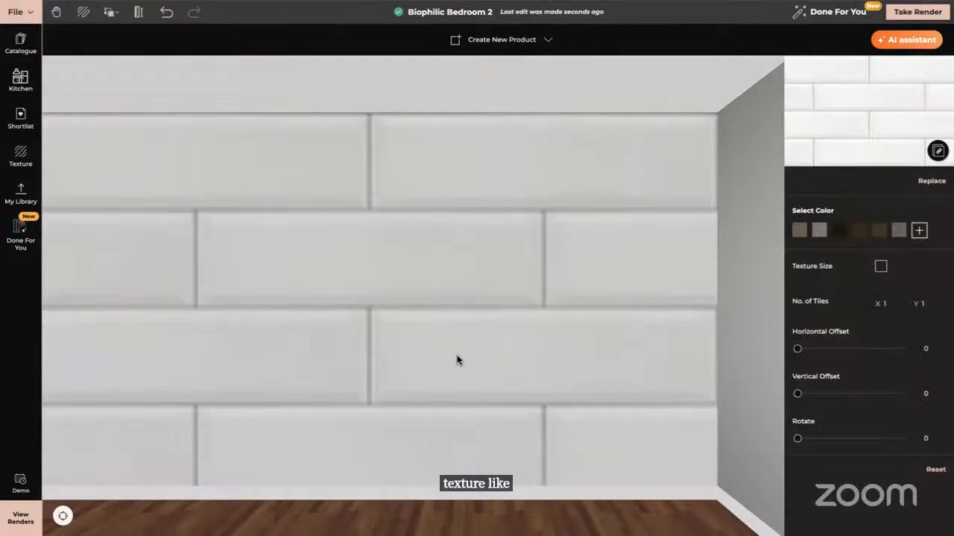
Set the wall texture's number of tiles to 3 by 3
click(895, 303)
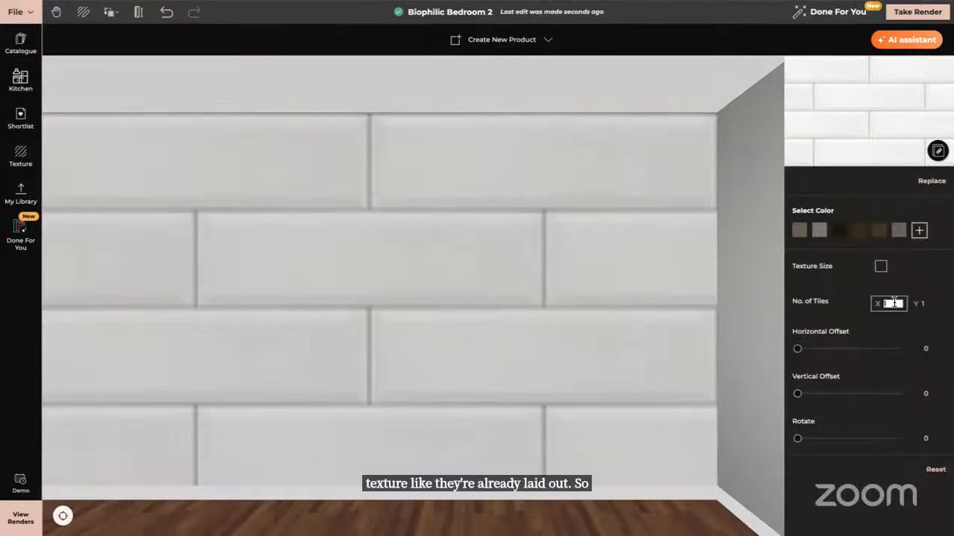
text(3)
key(Tab)
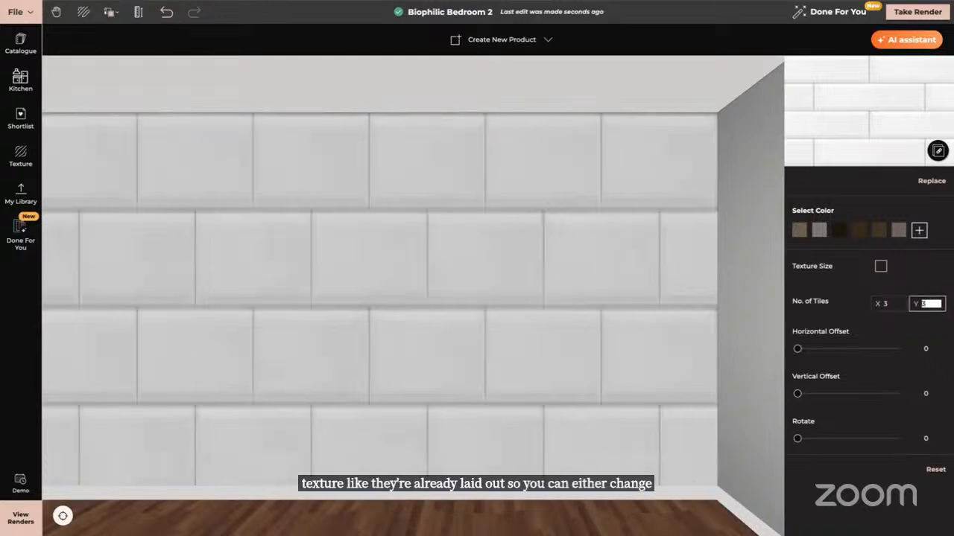
text(3)
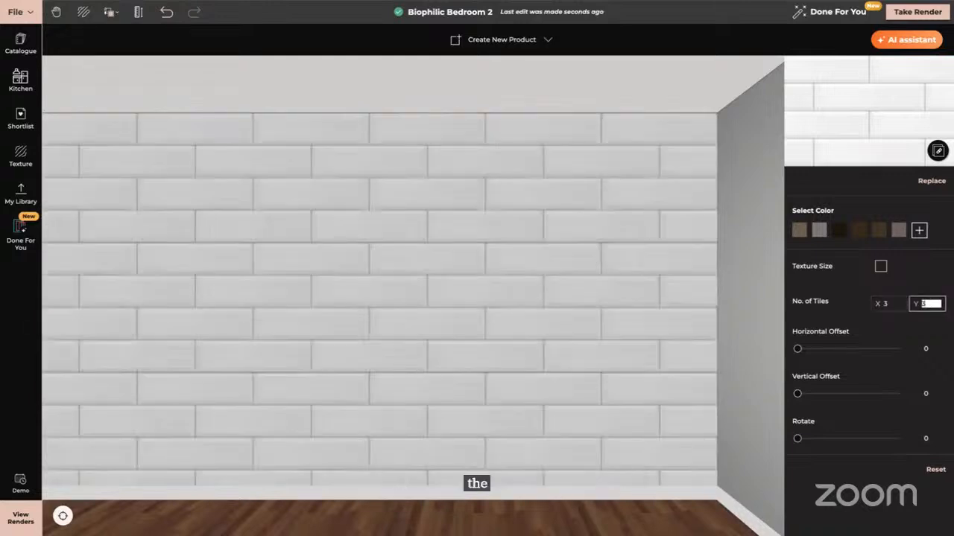
Set the wall texture's number of tiles to 5 by 8
click(888, 303)
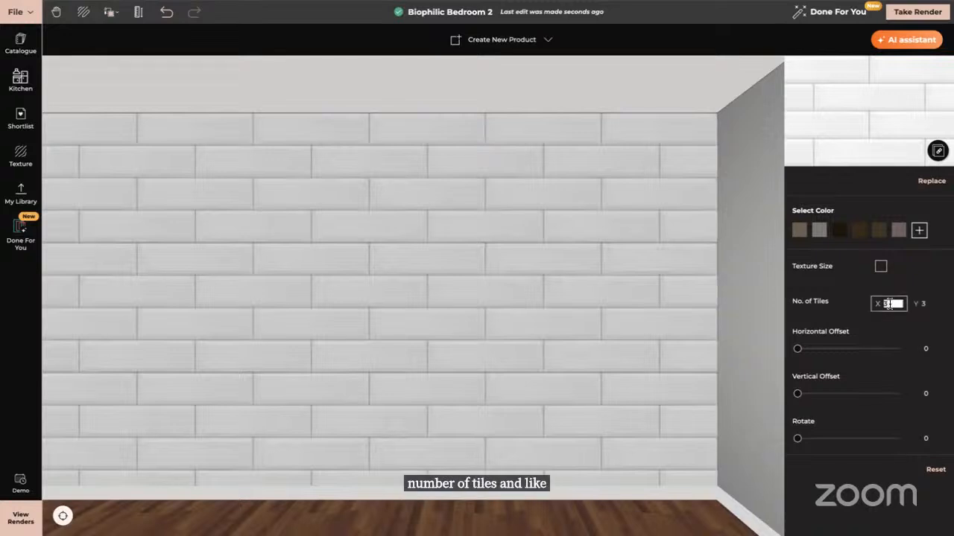
text(5)
click(922, 303)
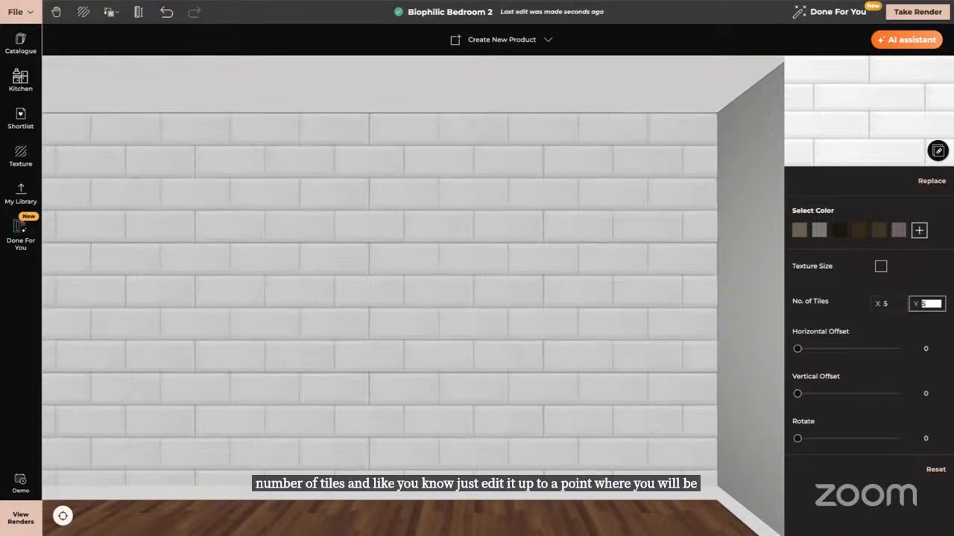
text(8)
Enable Texture Size and set the tile size to 0.6 m by 0.3 m
click(881, 267)
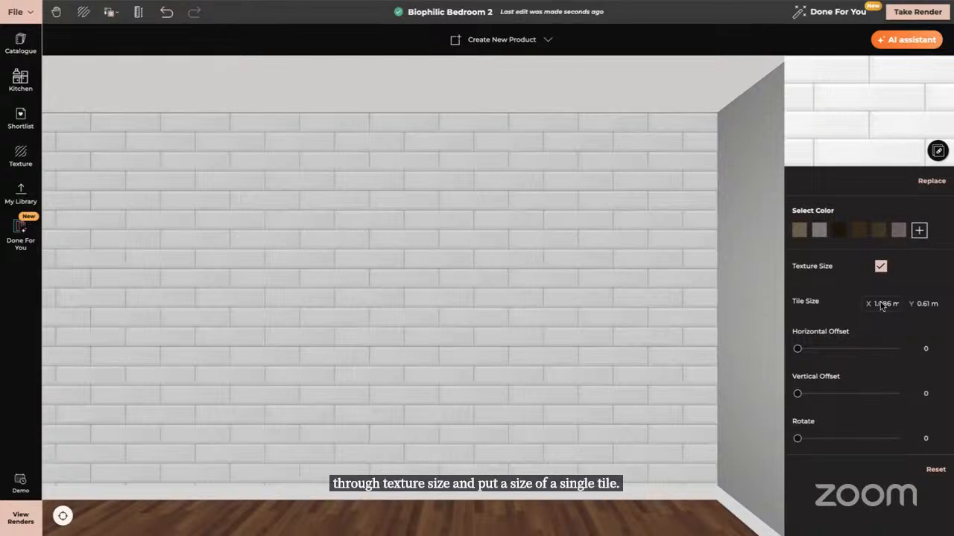
click(883, 305)
text(0.6)
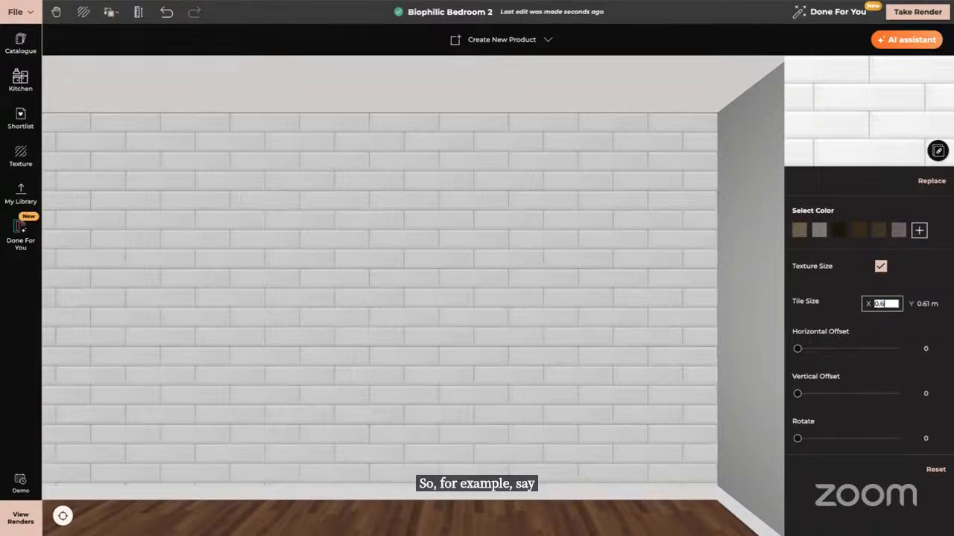
key(Tab)
text(0.3)
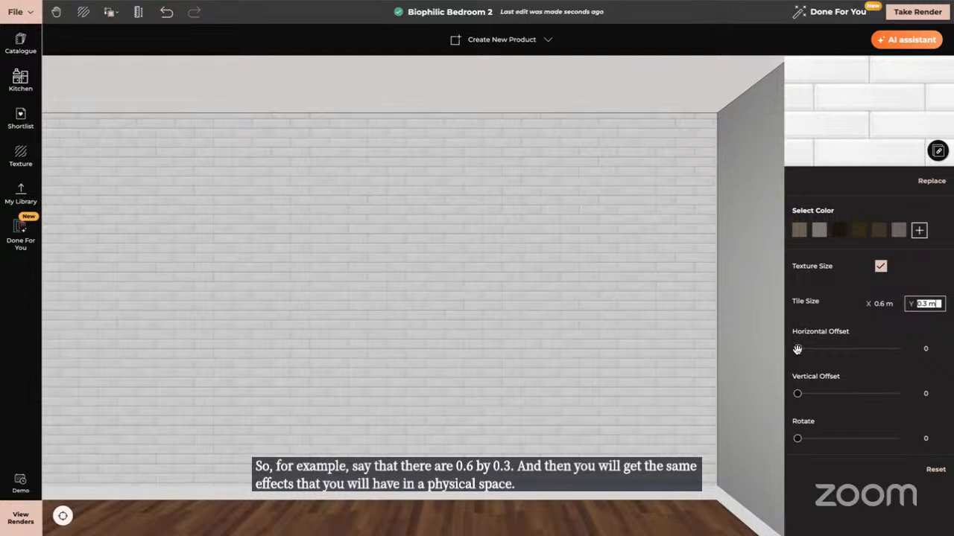
Set the texture's horizontal offset to 2 and vertical offset to 9
drag(797, 349, 799, 349)
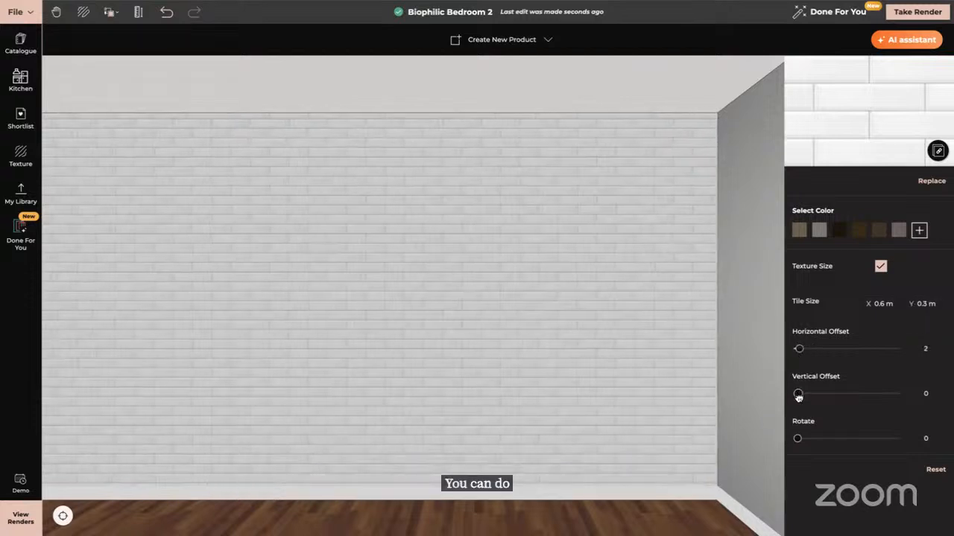
drag(798, 395, 805, 397)
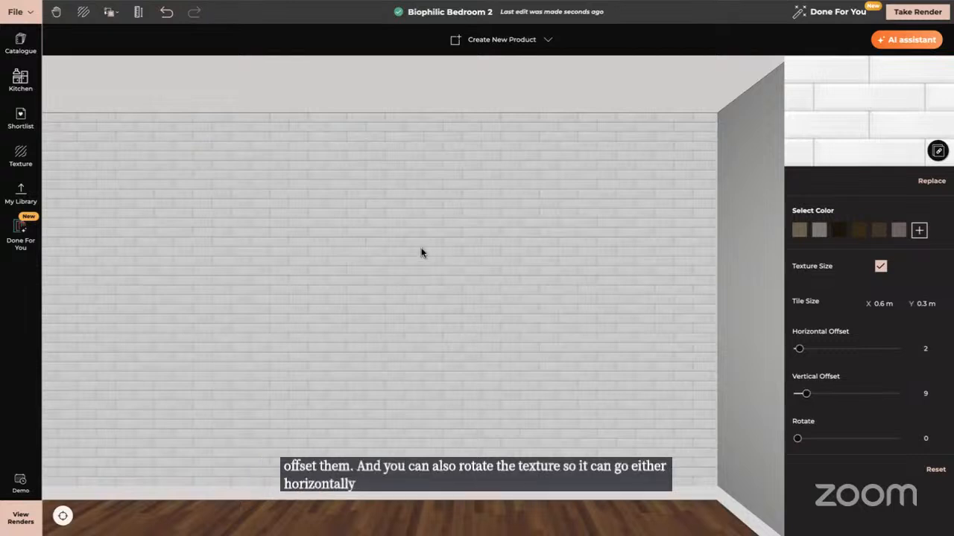
Browse the Tile texture catalogue for other tile patterns
click(20, 152)
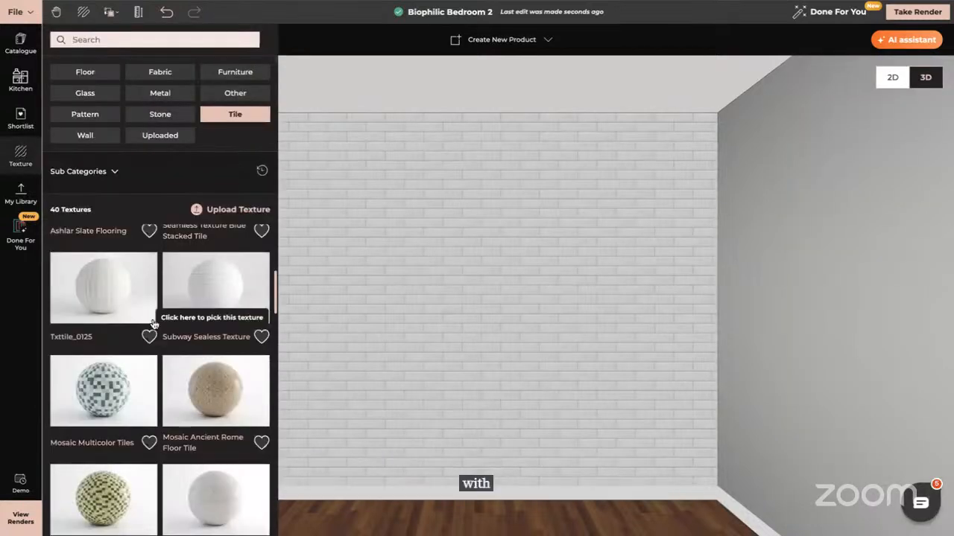
scroll(152, 324, down, 1)
scroll(153, 320, down, 6)
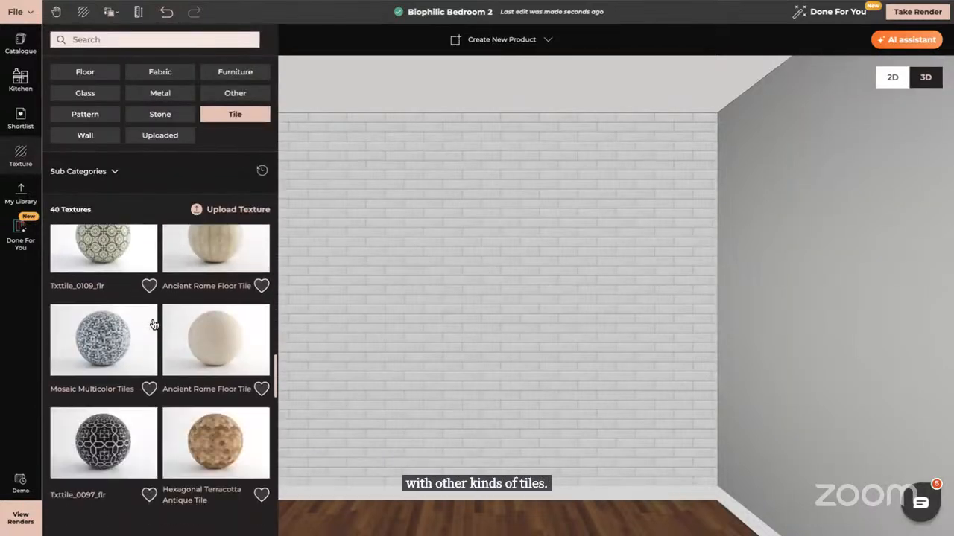
scroll(204, 383, down, 5)
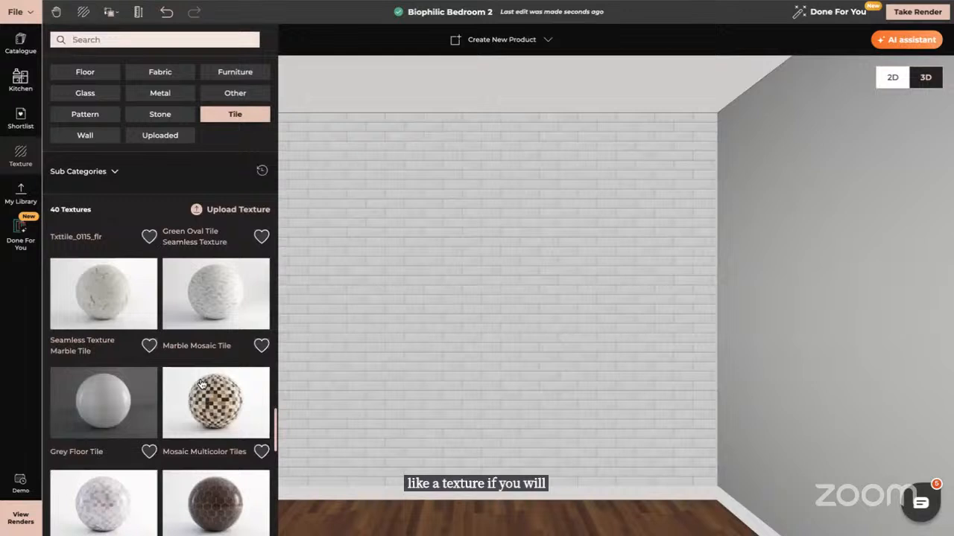
scroll(202, 385, down, 2)
scroll(201, 384, down, 4)
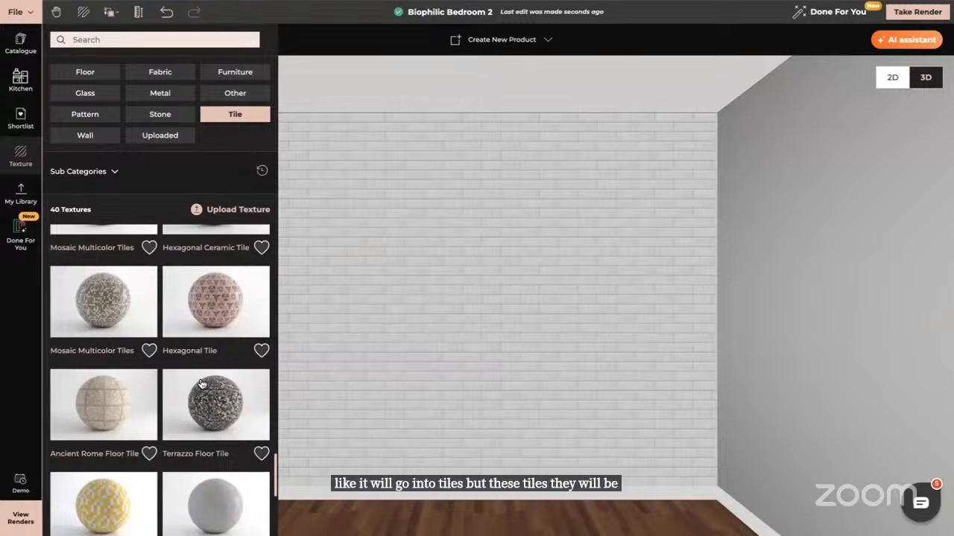
scroll(201, 384, down, 3)
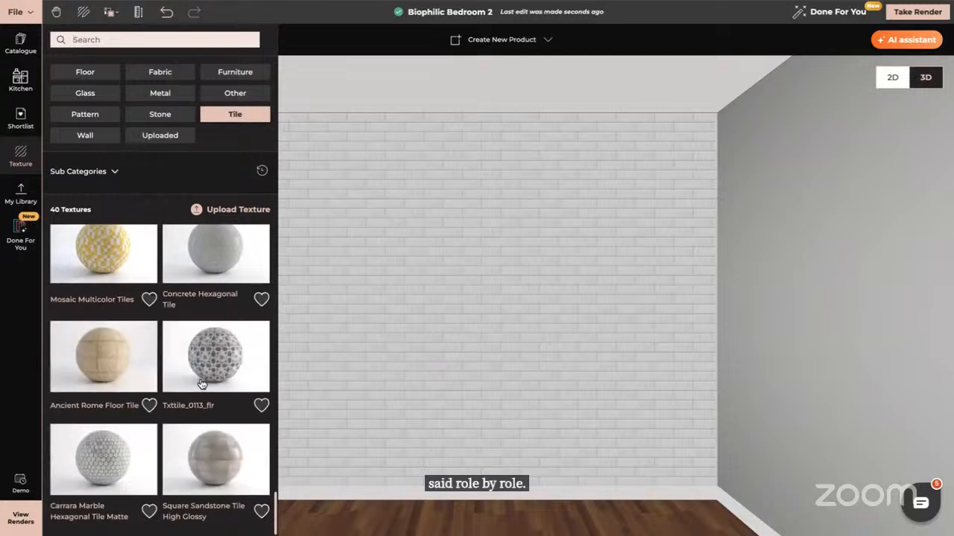
scroll(201, 383, down, 6)
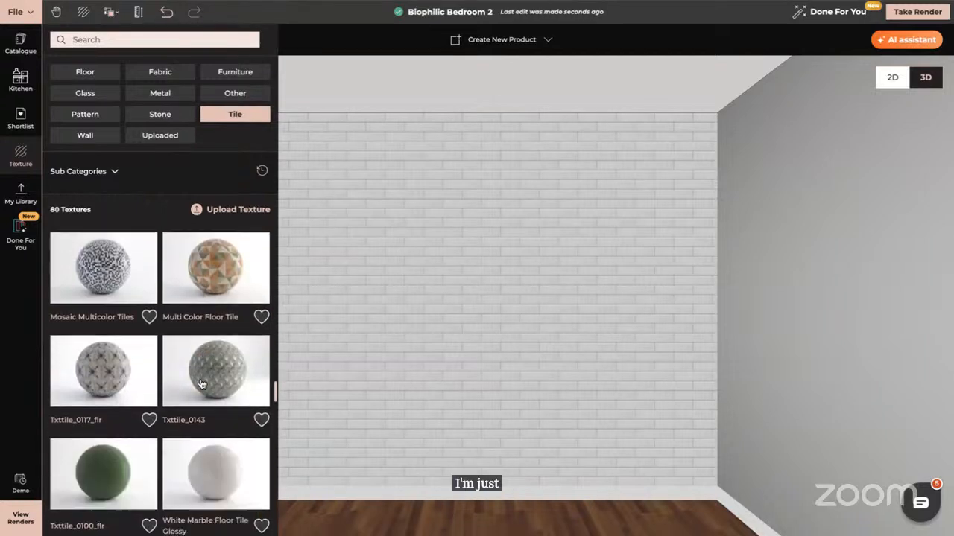
scroll(202, 384, down, 6)
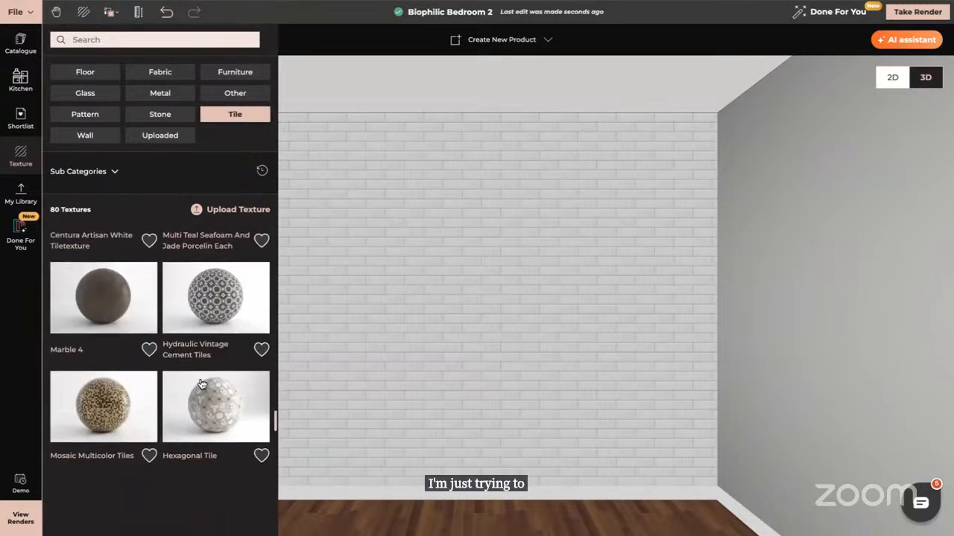
scroll(201, 384, down, 5)
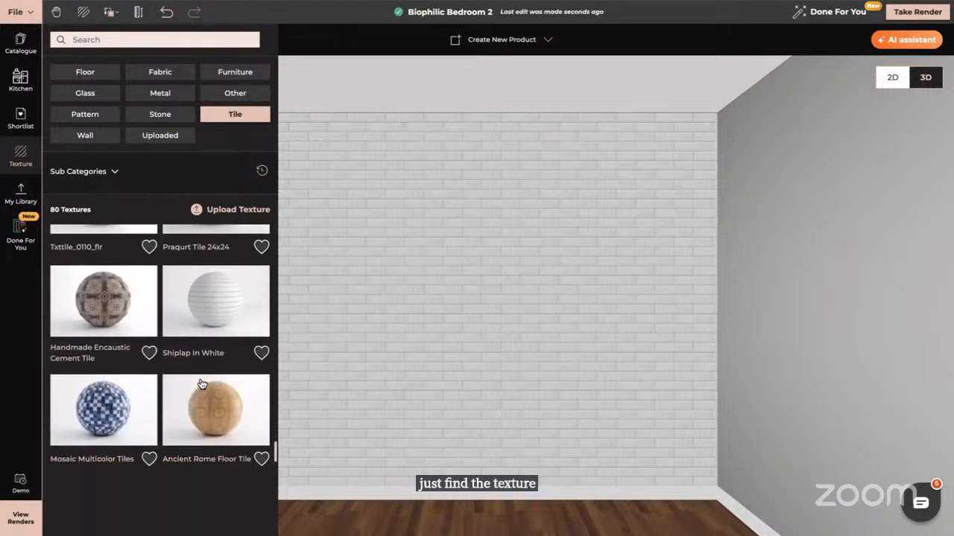
scroll(201, 382, down, 5)
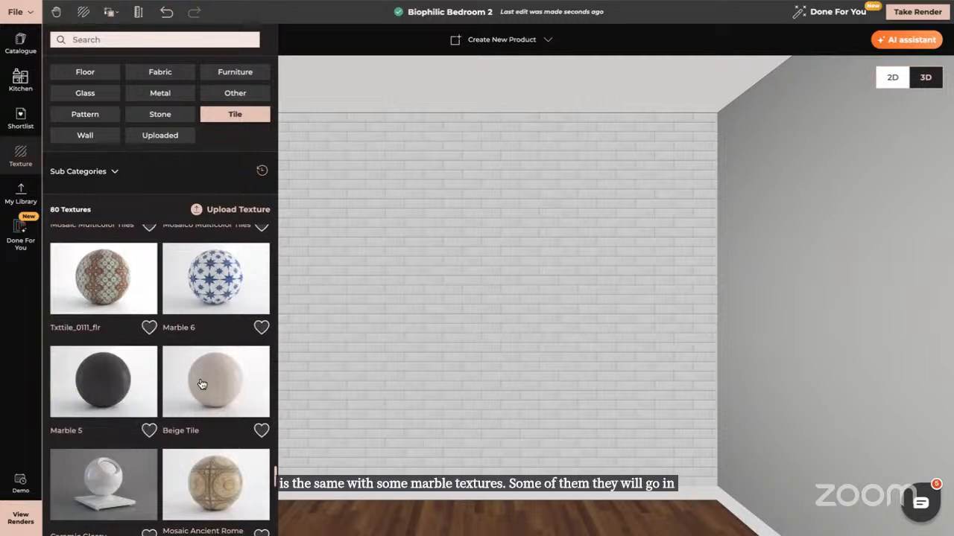
scroll(201, 385, down, 4)
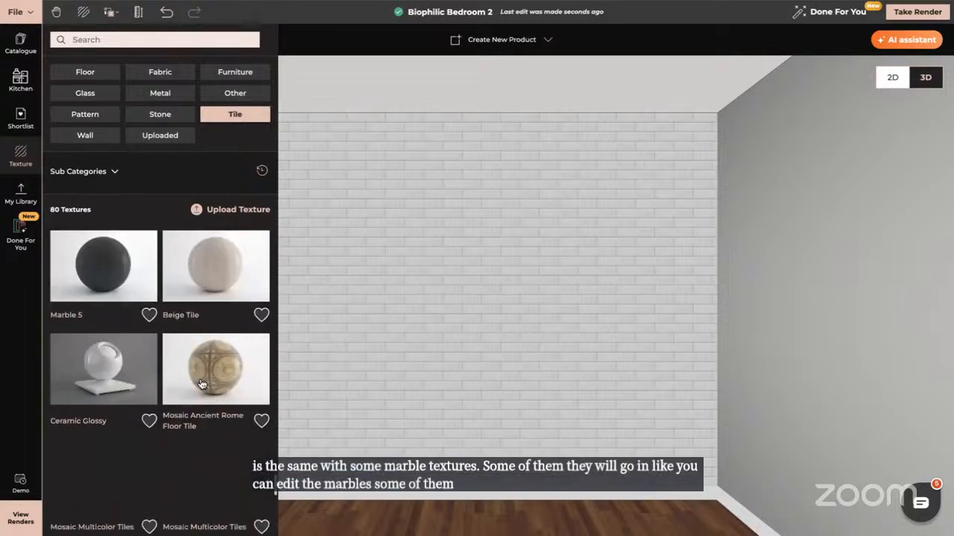
scroll(201, 384, down, 6)
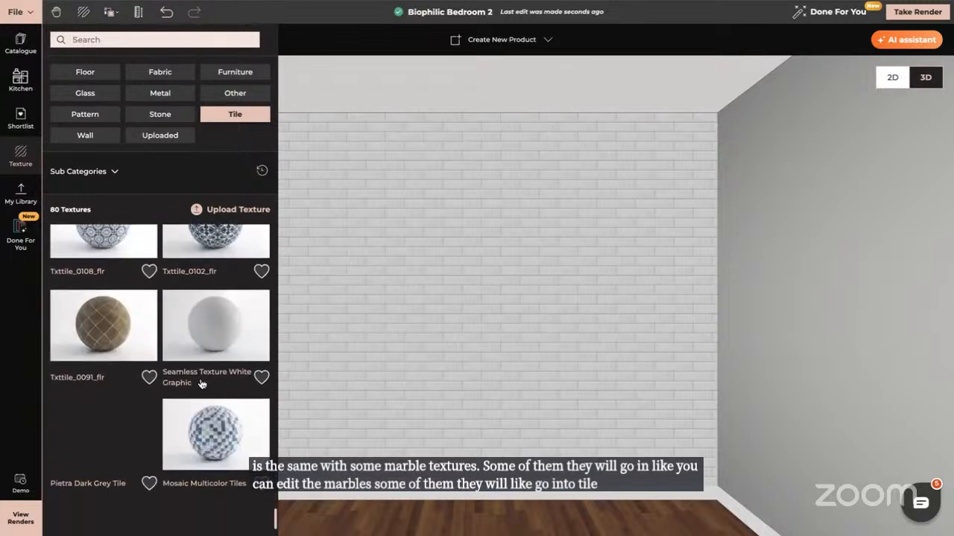
scroll(202, 385, down, 4)
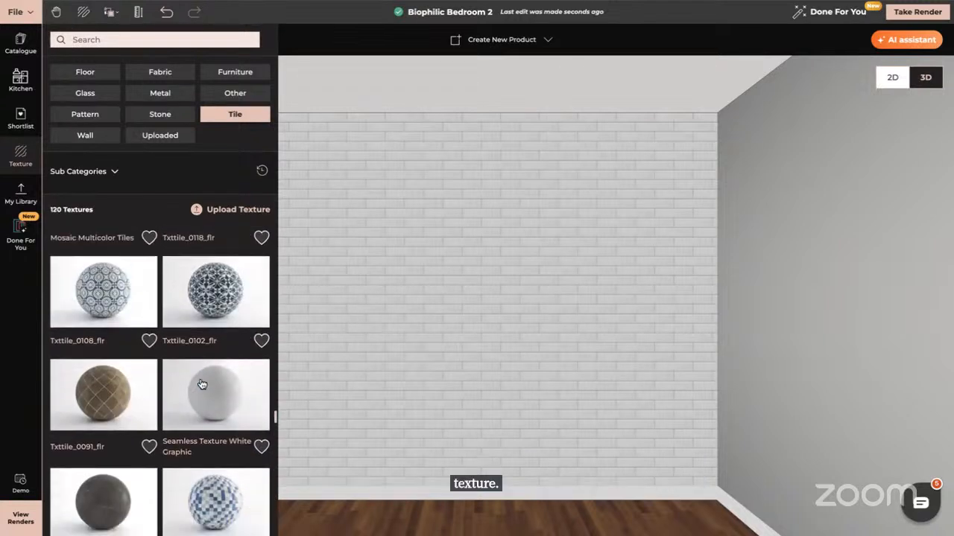
Apply the Terrazzo Floor Tile texture from the Tile catalogue to the back wall
scroll(201, 385, down, 5)
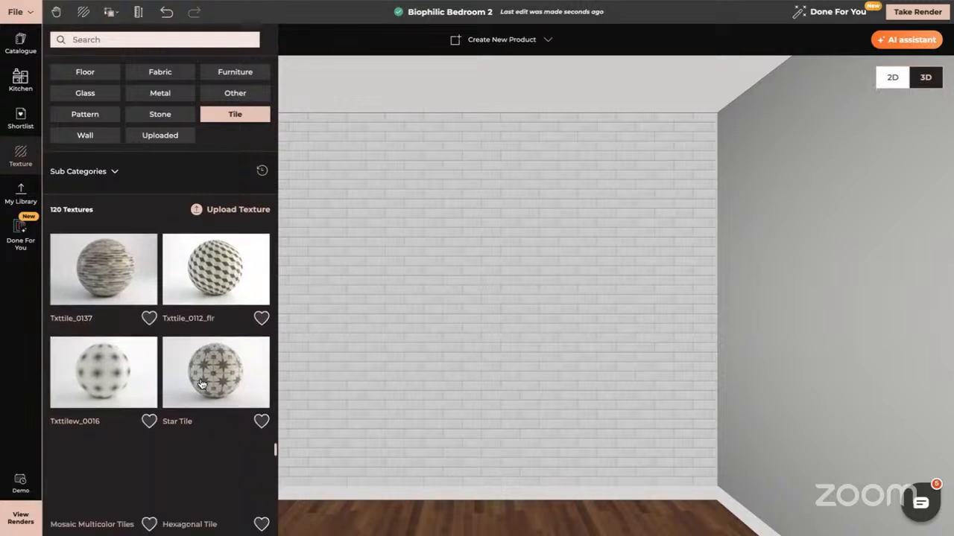
scroll(201, 383, down, 2)
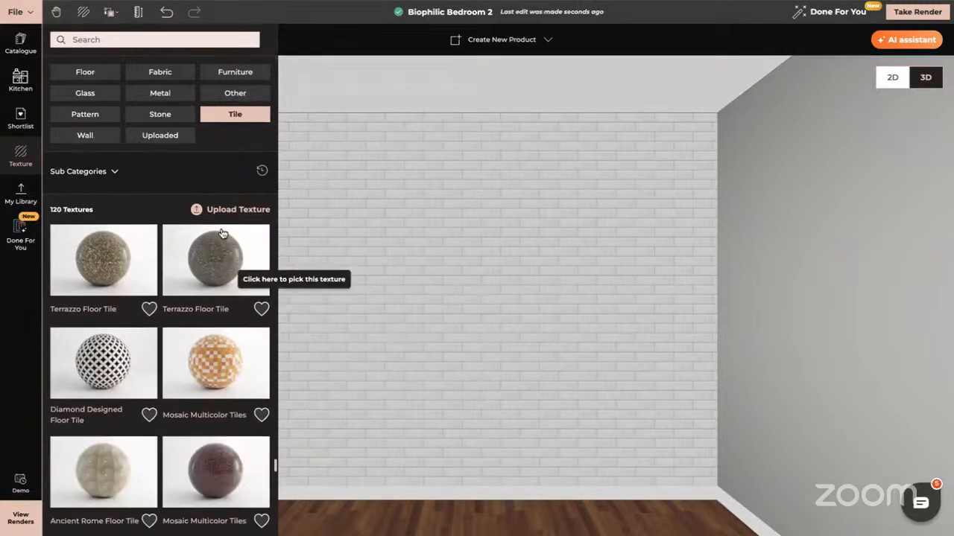
drag(220, 250, 415, 321)
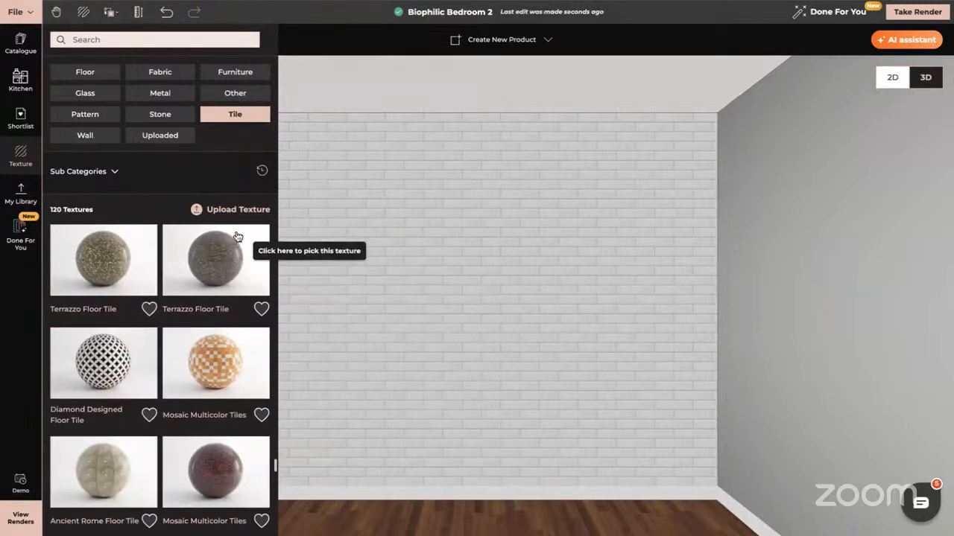
drag(249, 258, 468, 329)
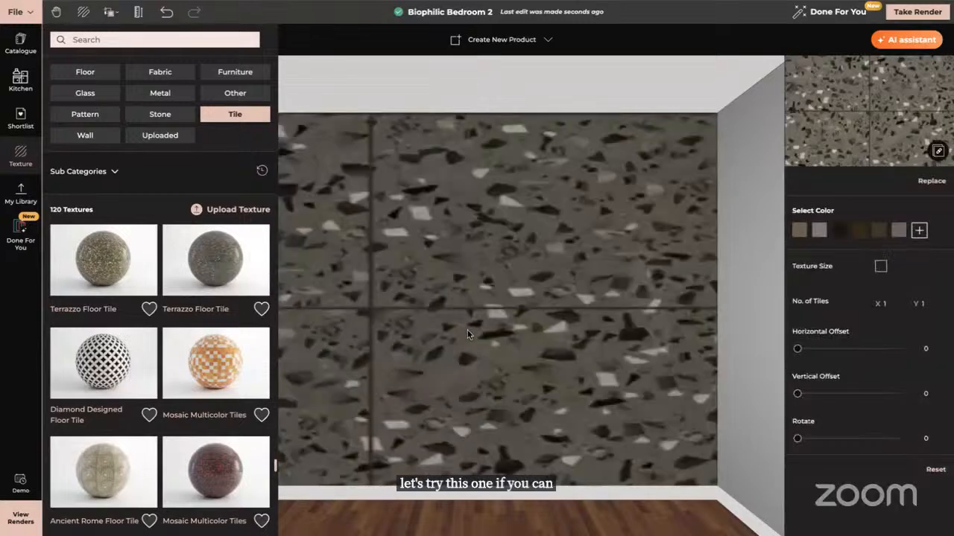
Set the terrazzo texture's horizontal number of tiles to 4
click(891, 304)
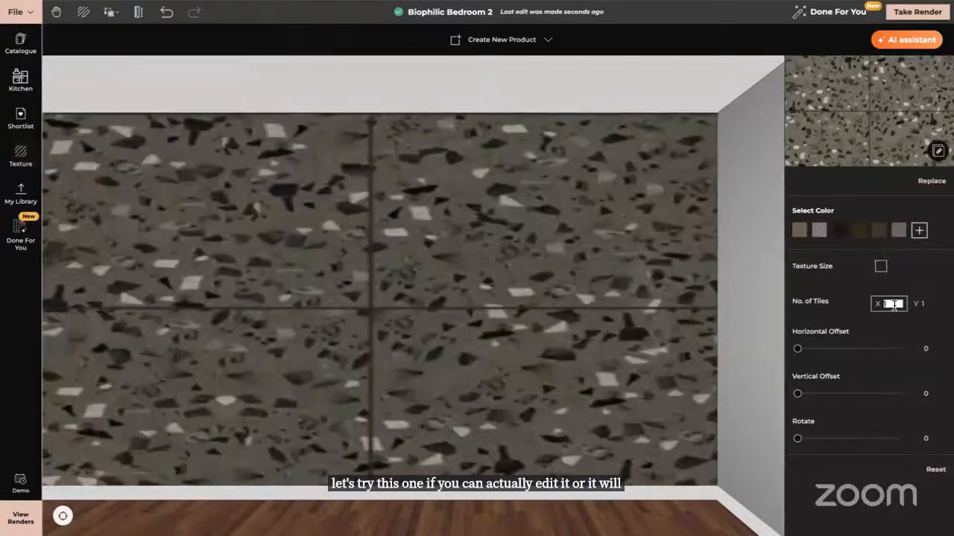
text(4)
key(Tab)
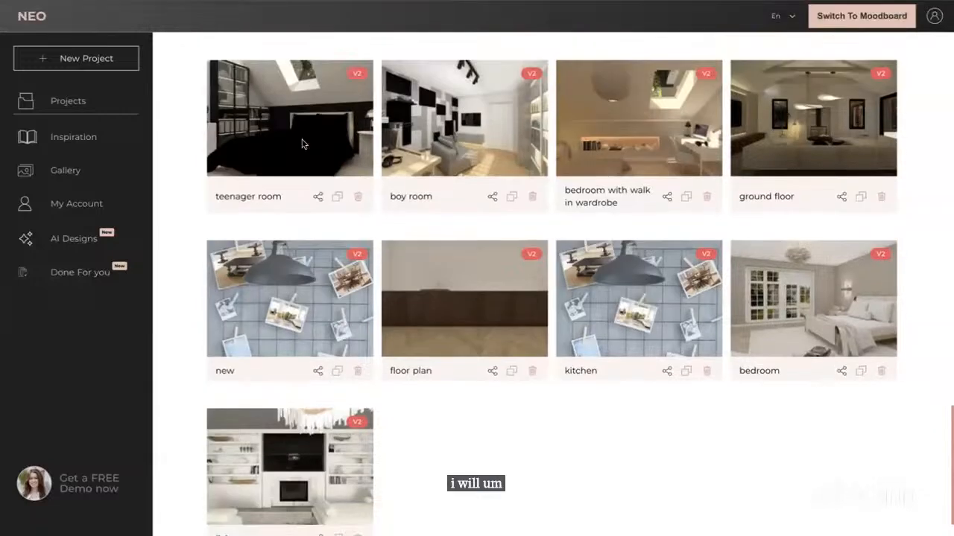
Open the ground floor project from the projects list and view it in 3D
scroll(337, 228, up, 2)
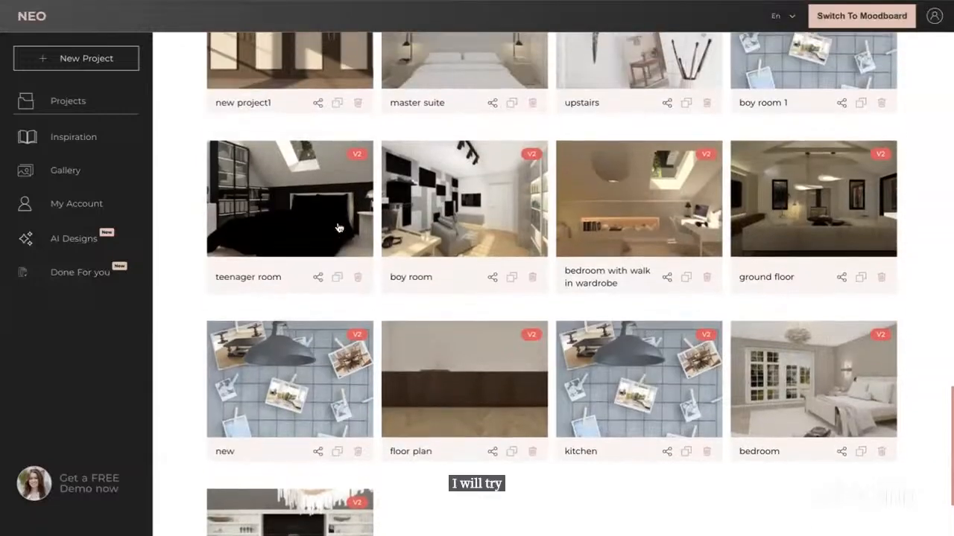
scroll(337, 228, up, 3)
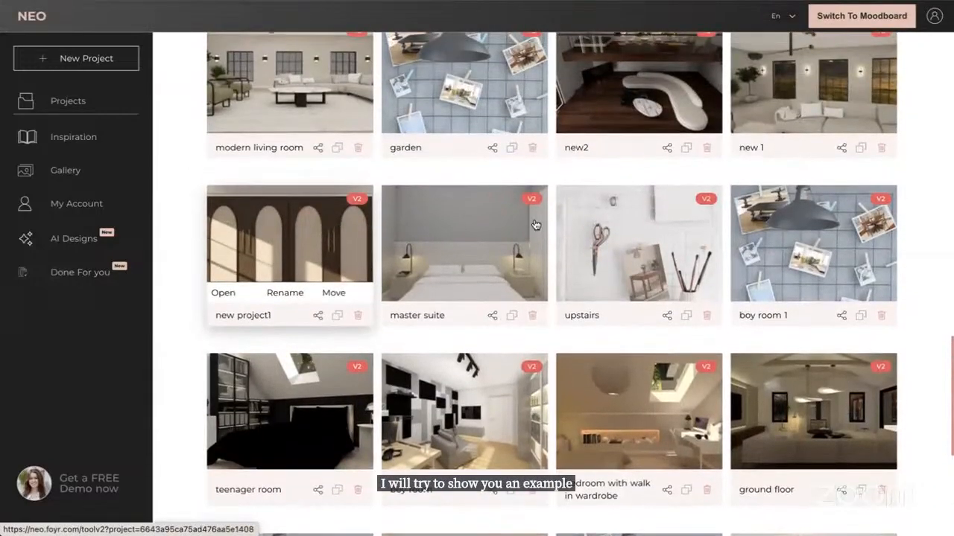
click(748, 460)
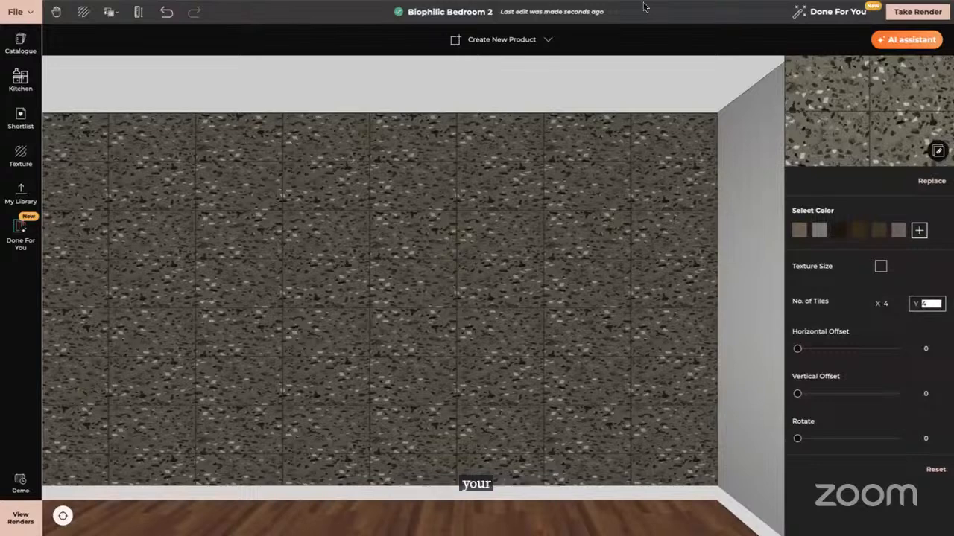
mouse_move(646, 2)
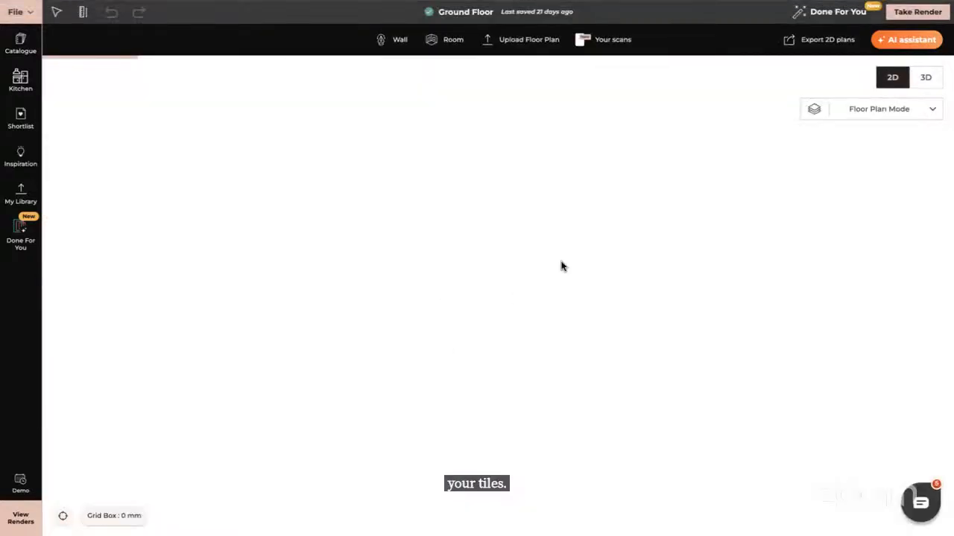
click(925, 78)
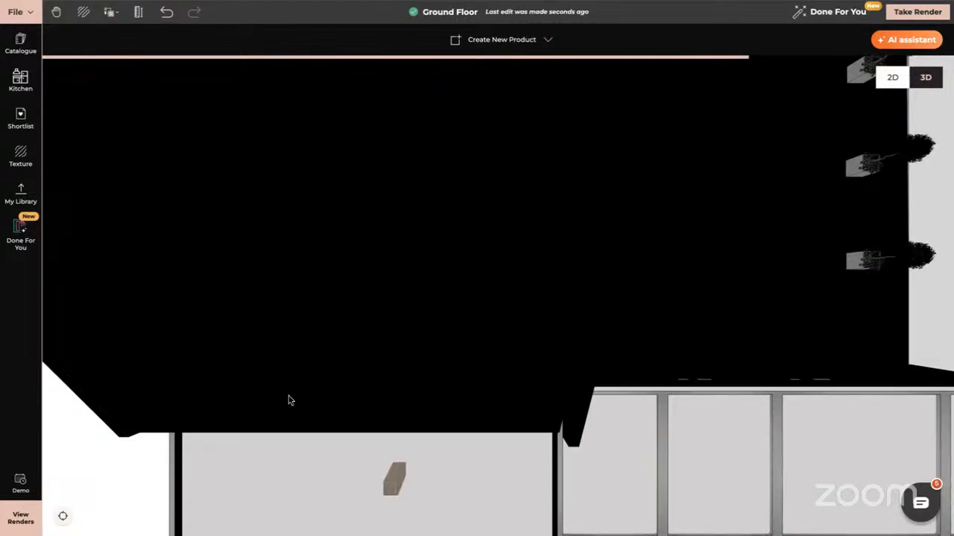
click(63, 517)
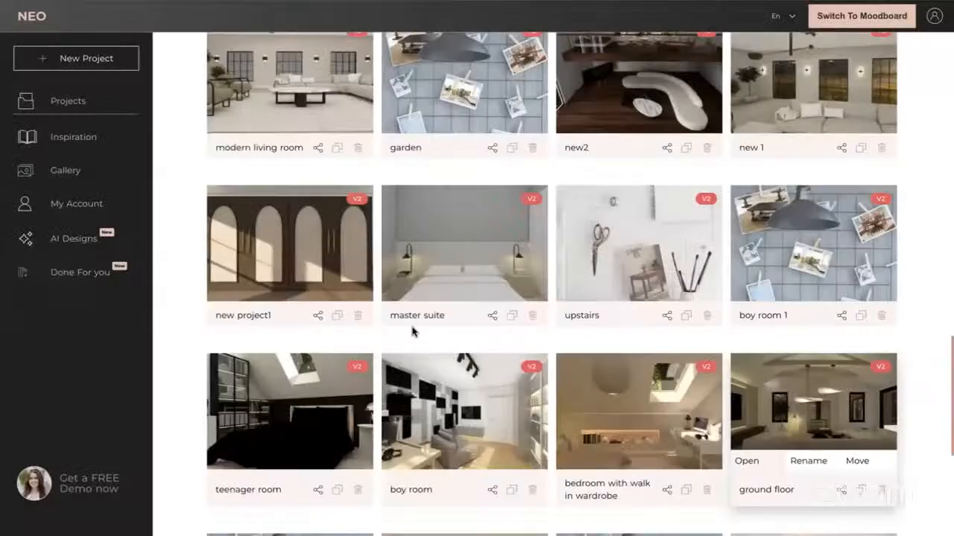
Open the master suite project and switch to 3D with the Heavy object mode
scroll(412, 332, up, 3)
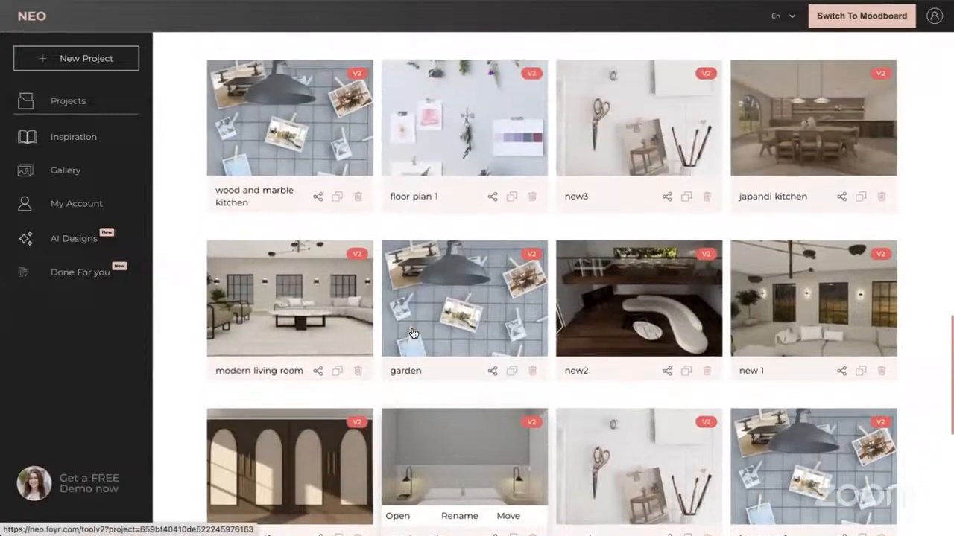
scroll(412, 332, down, 2)
click(397, 345)
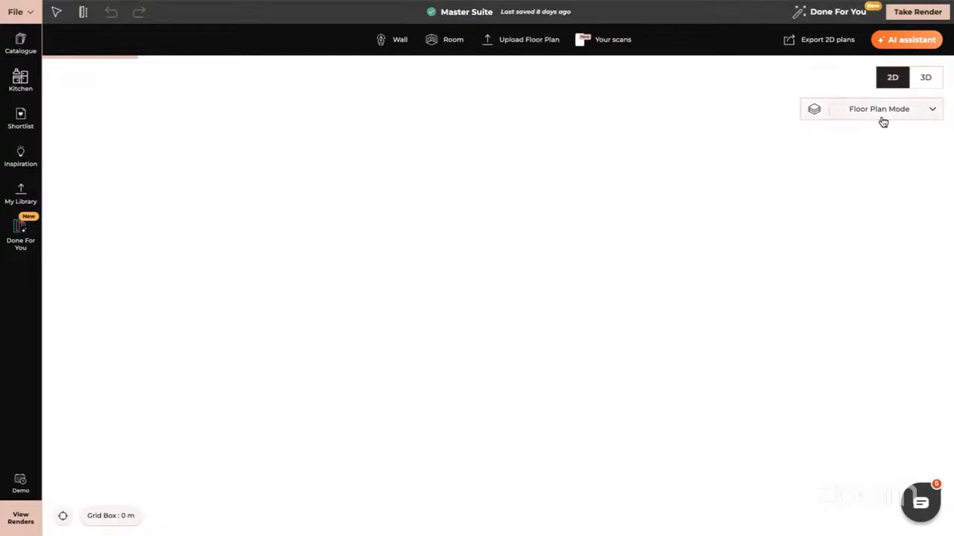
click(926, 80)
click(349, 365)
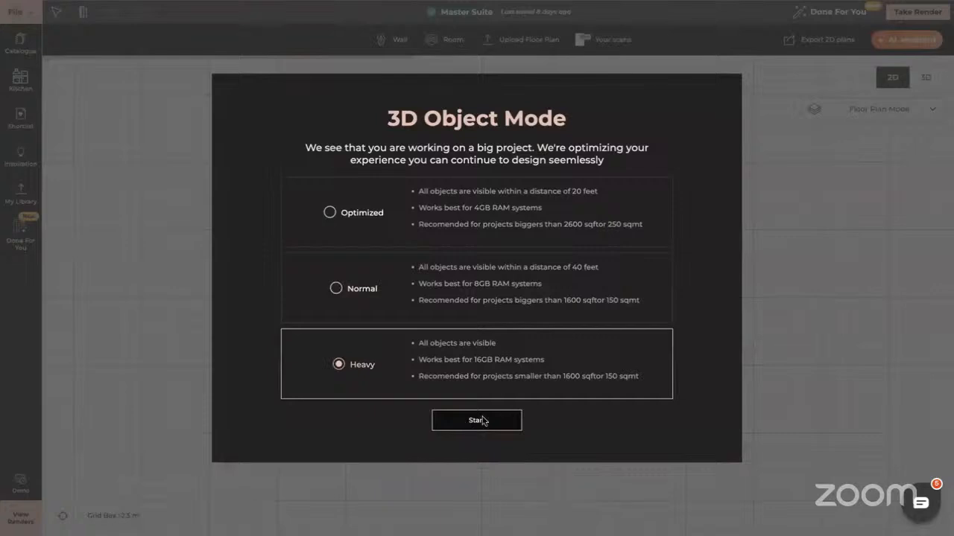
click(483, 422)
Orbit into the master suite bathroom and examine its marble wall tiles
click(485, 320)
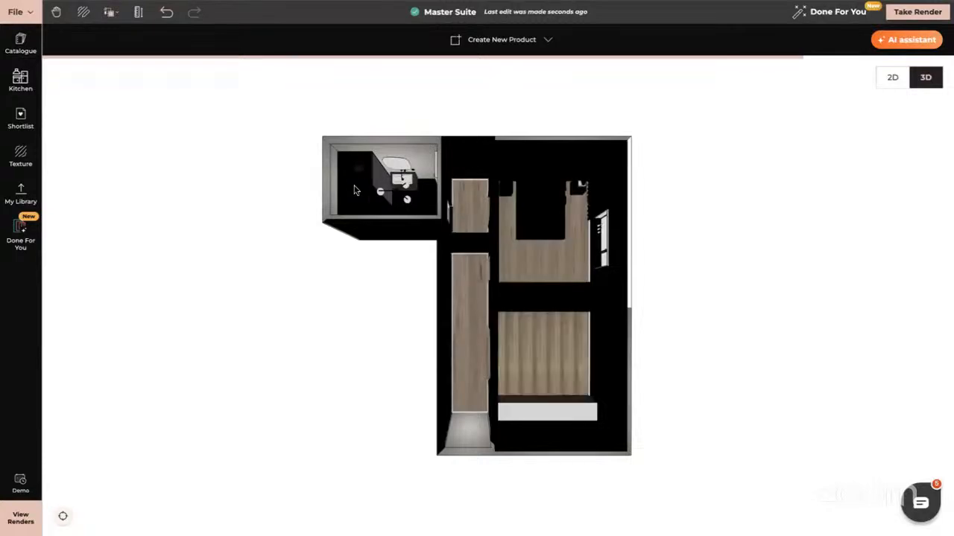
drag(383, 204, 515, 146)
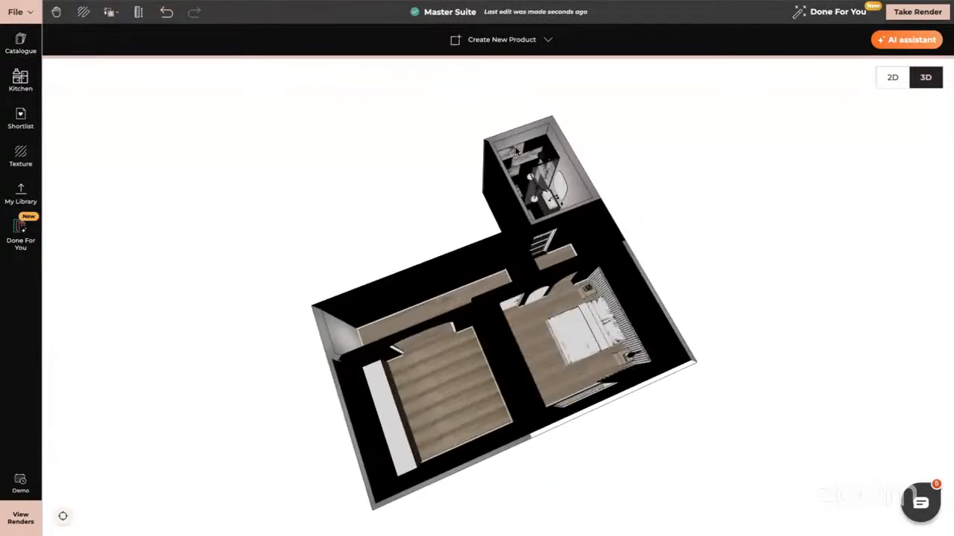
click(515, 147)
double_click(515, 149)
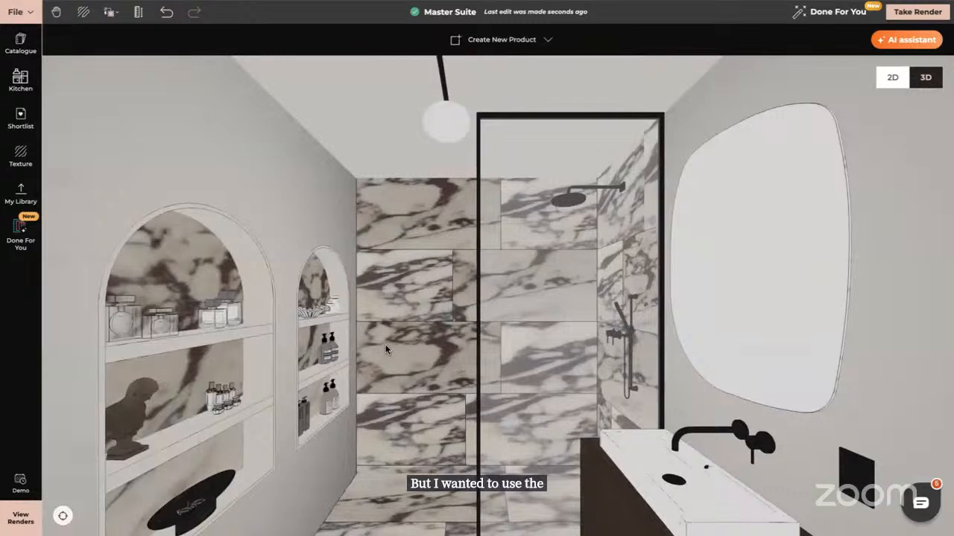
mouse_move(391, 346)
mouse_down()
mouse_move(403, 345)
mouse_move(394, 346)
mouse_up()
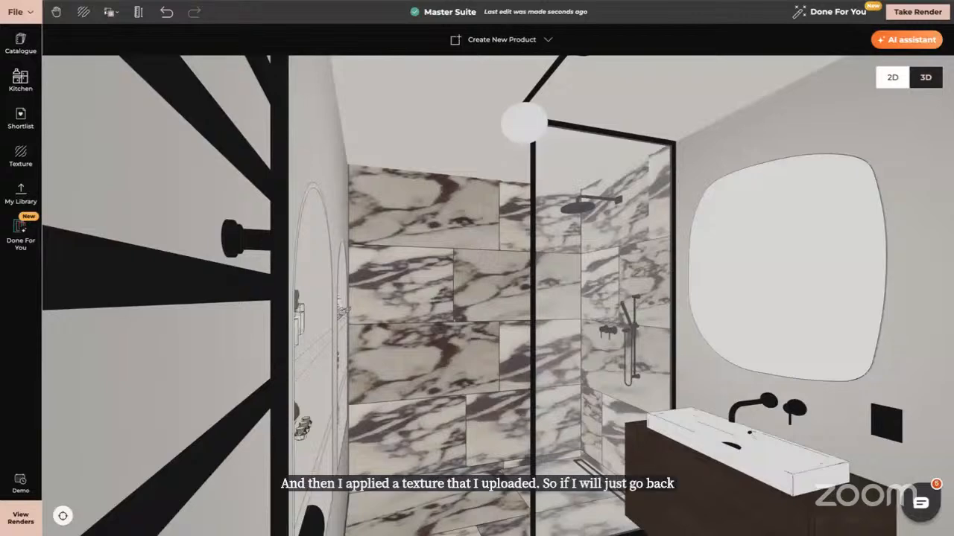
scroll(472, 203, down, 5)
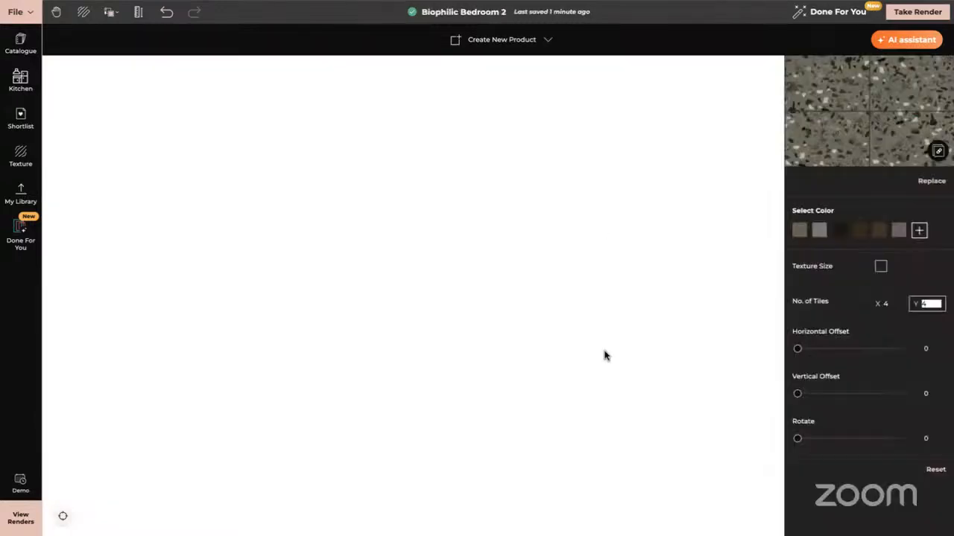
Return to the Biophilic Bedroom 2 project and orbit to view the new room's back wall in 3D
click(102, 488)
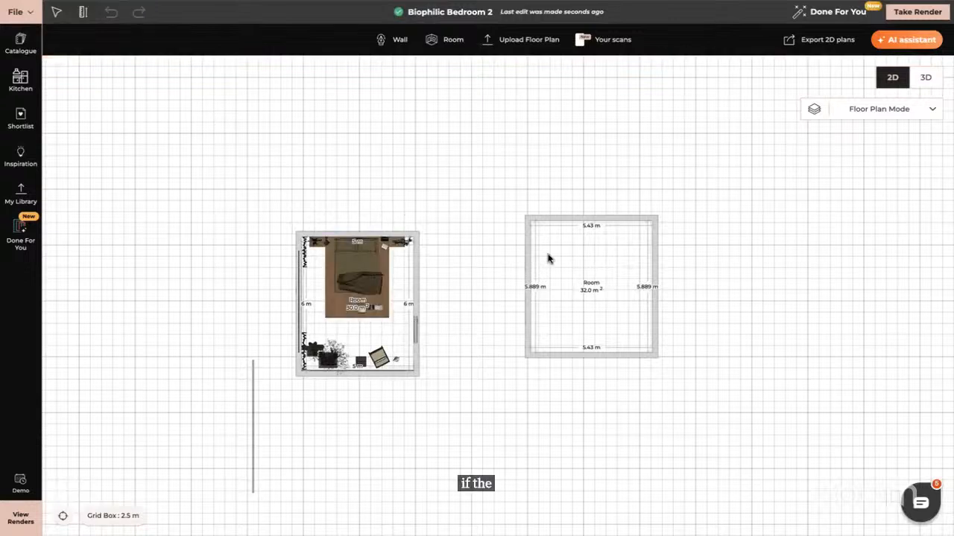
click(925, 79)
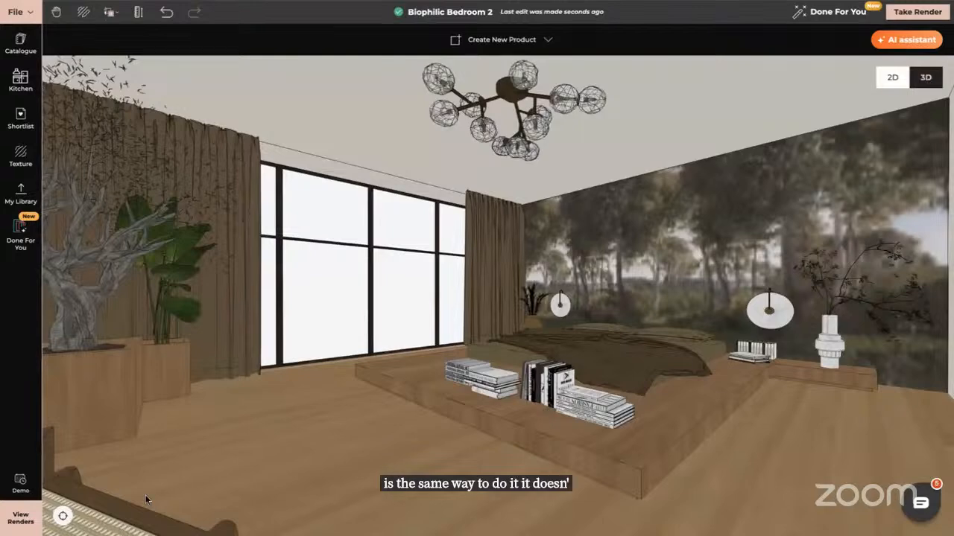
click(63, 516)
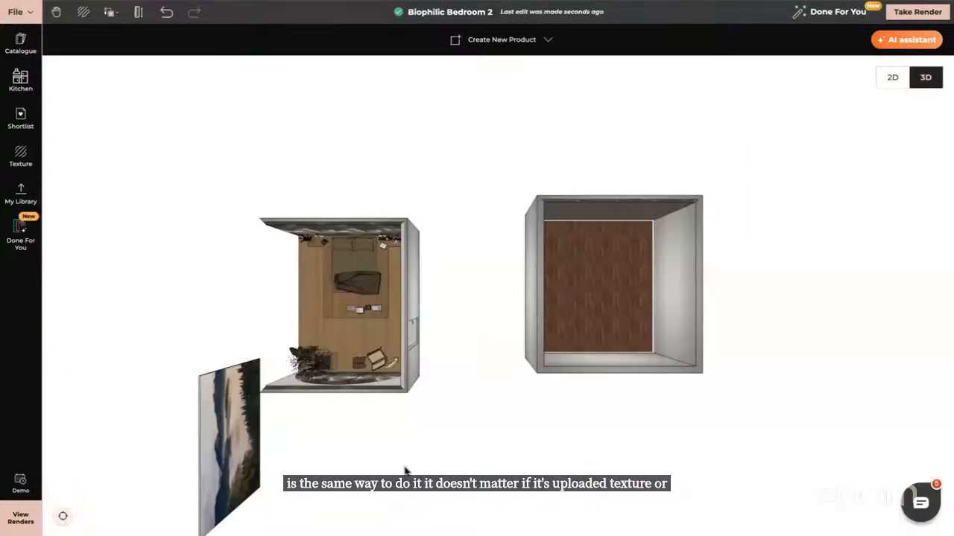
scroll(678, 246, up, 3)
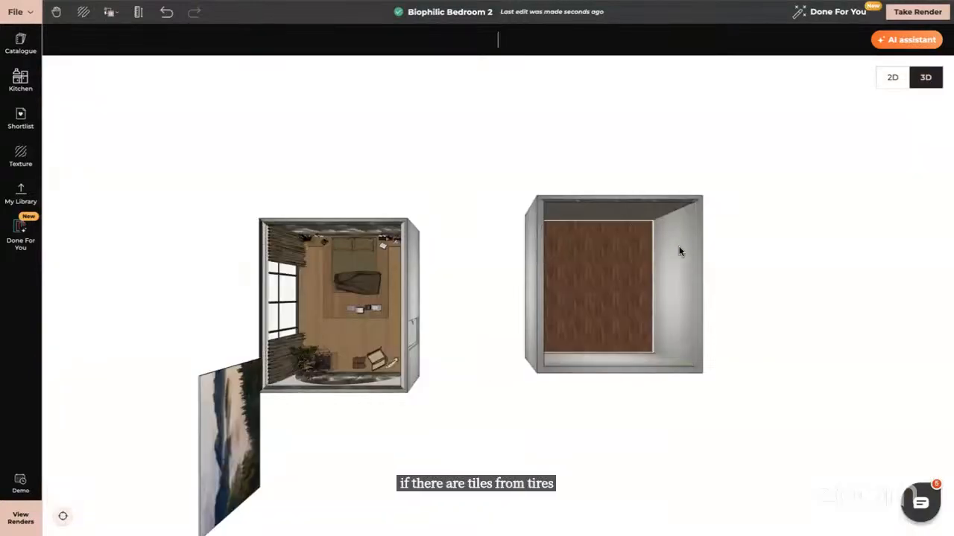
scroll(679, 251, up, 5)
drag(679, 251, 19, 345)
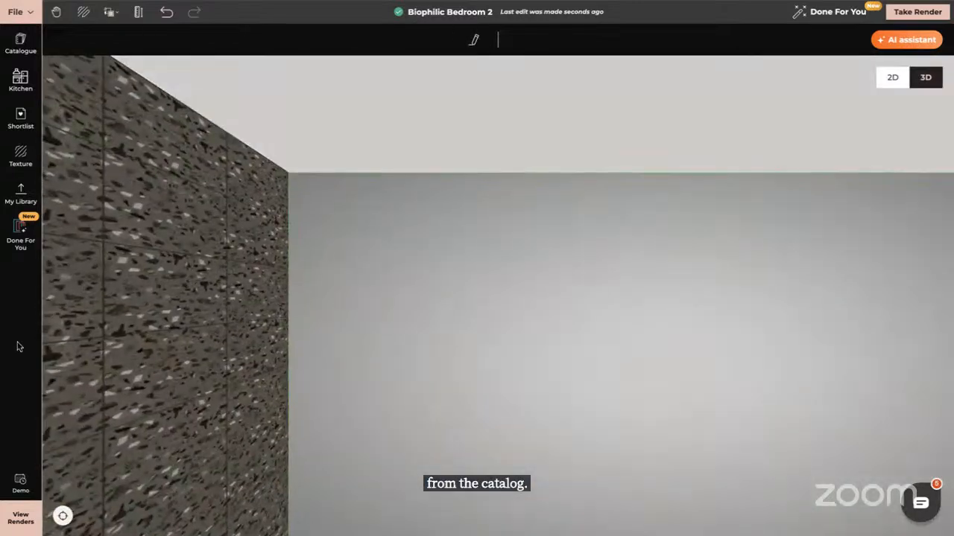
drag(549, 319, 344, 276)
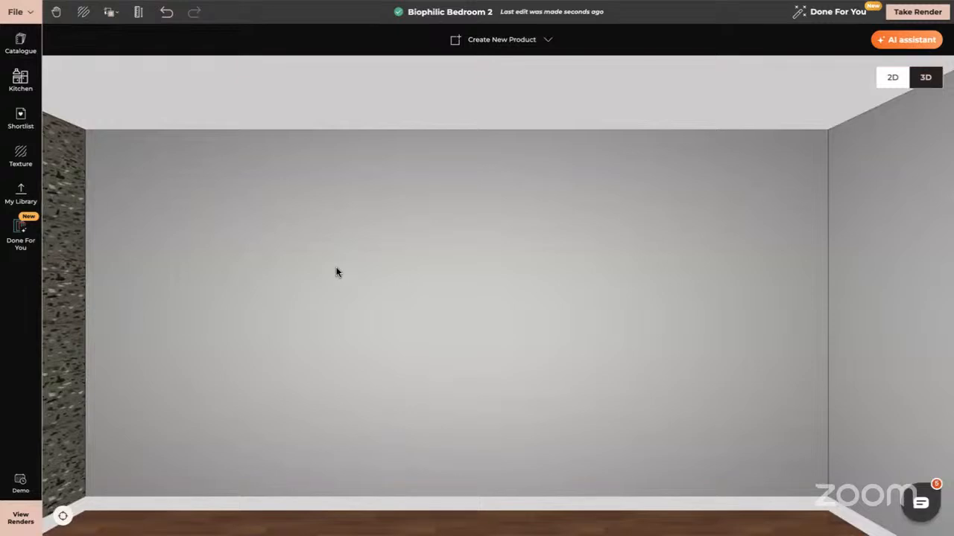
Apply the Seamless Texture Blue Stacked Tile from the Tile category to the back wall
click(21, 158)
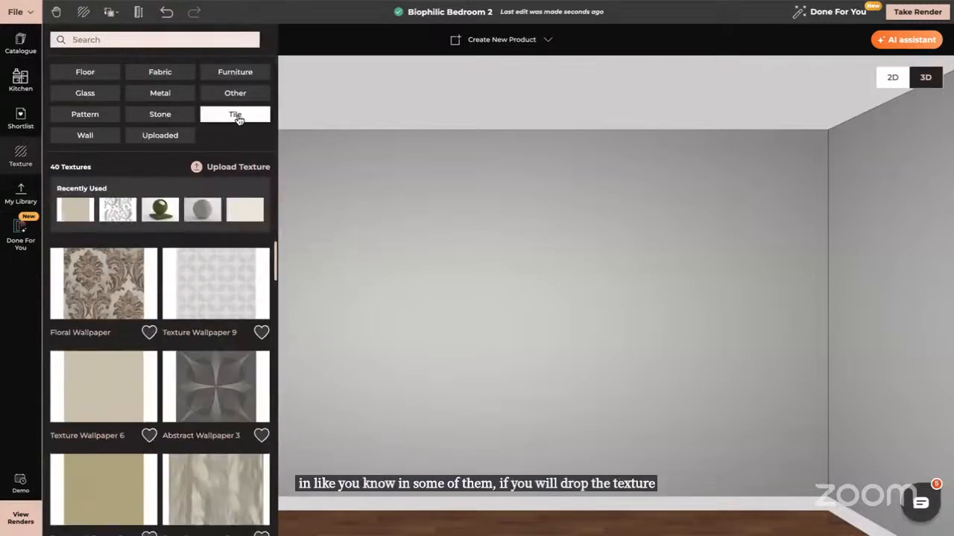
click(234, 116)
scroll(213, 341, down, 1)
scroll(213, 342, down, 1)
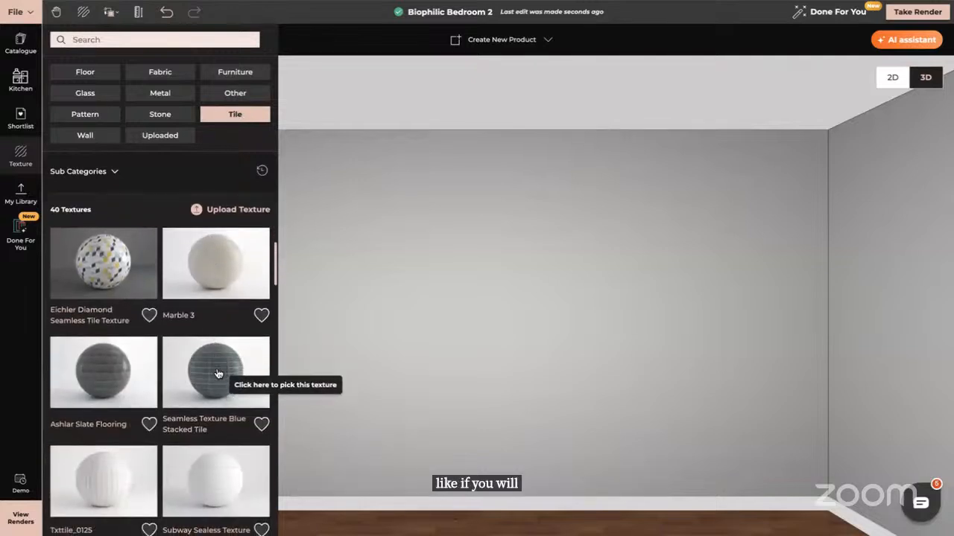
drag(215, 375, 520, 413)
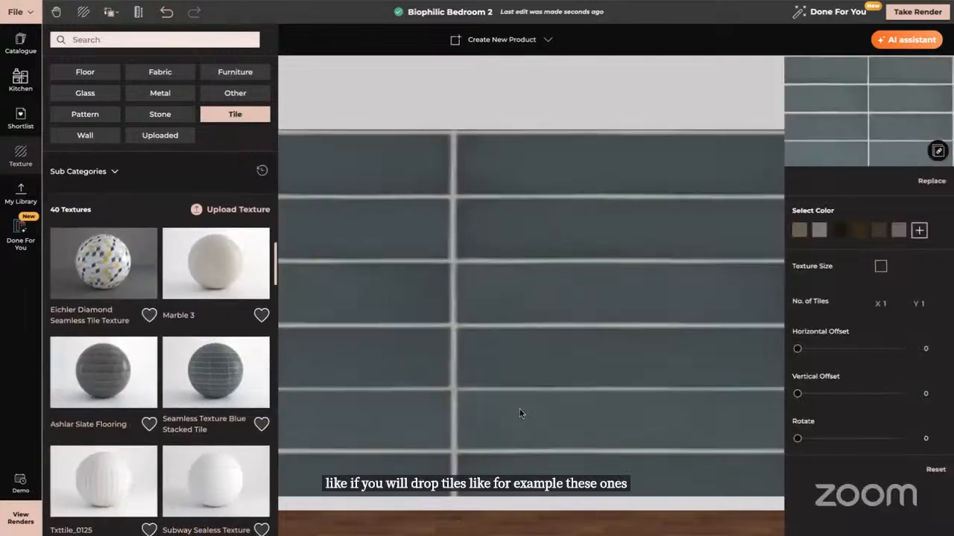
Set the blue tile texture's horizontal number of tiles to 3
click(891, 304)
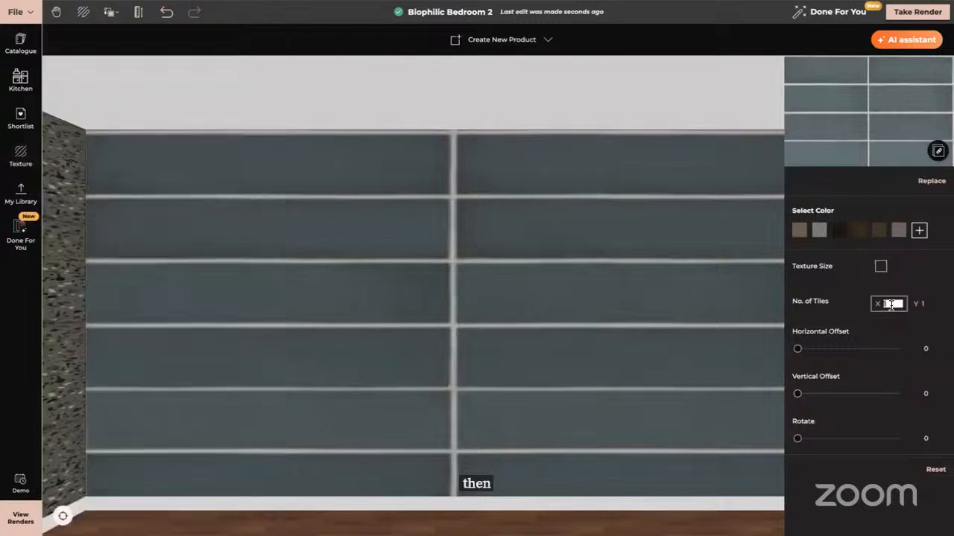
text(3)
key(Tab)
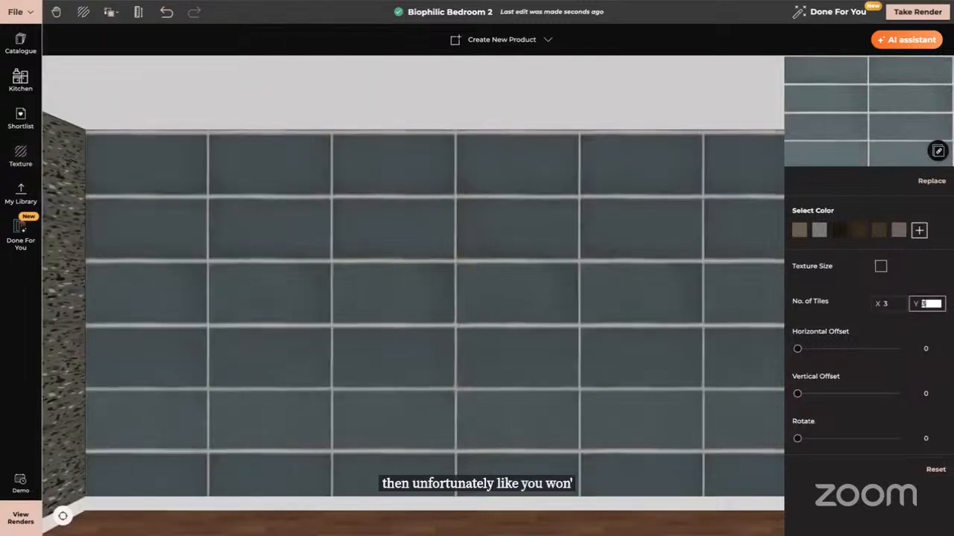
Set the vertical number of tiles to 3 and undo the change
text(3)
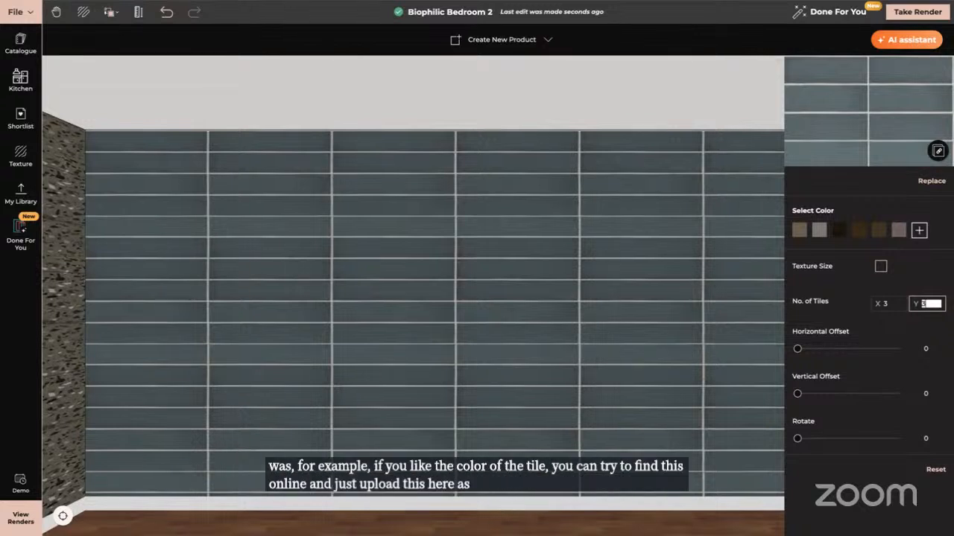
click(445, 283)
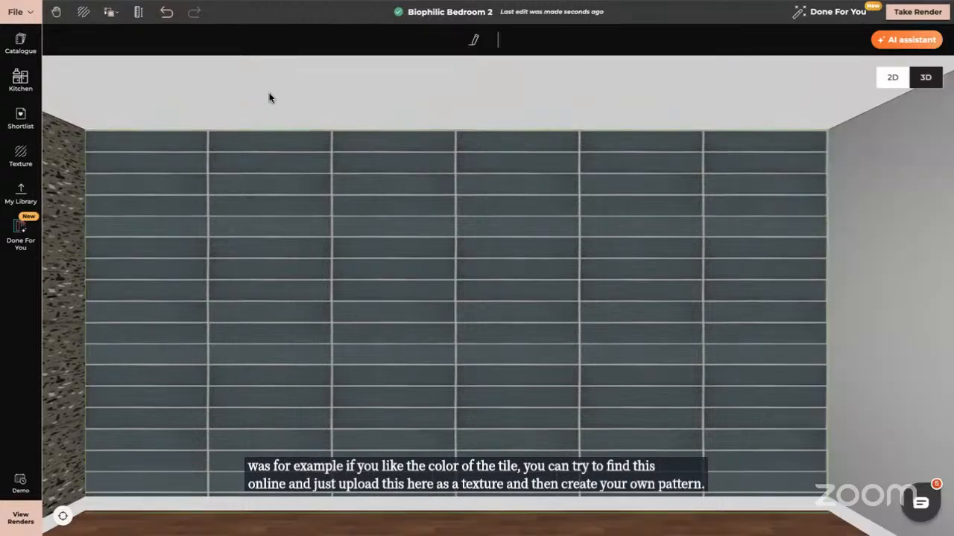
click(167, 12)
click(167, 13)
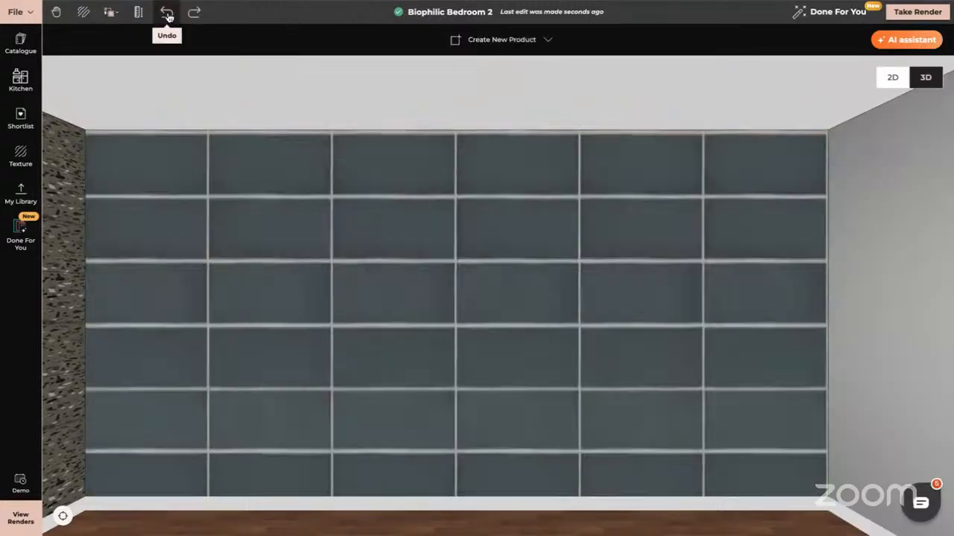
Remove the blue tile texture from the back wall, returning it to a plain surface
click(108, 11)
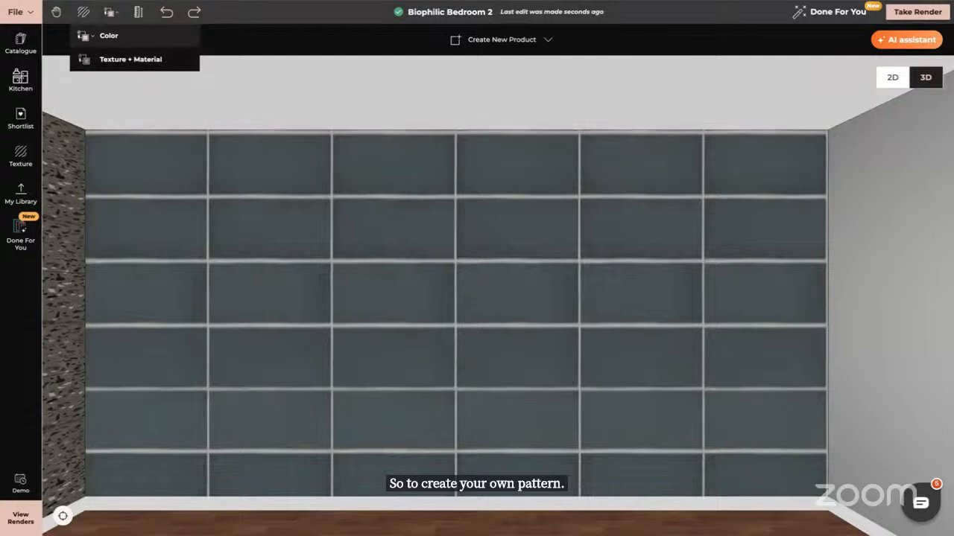
click(130, 60)
click(805, 267)
click(669, 265)
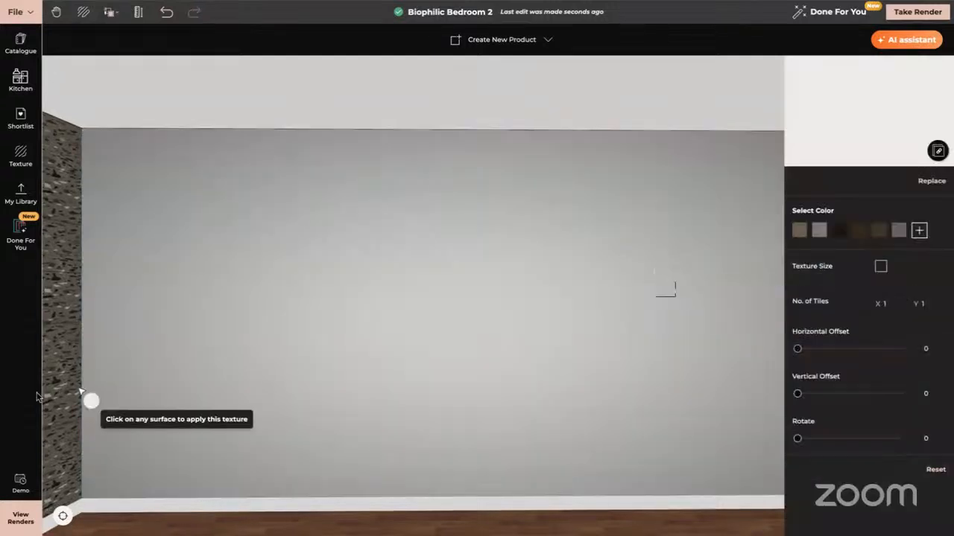
Start creating a new product yourself and draw a rectangle covering the whole back wall with the Rectangle tool
click(511, 41)
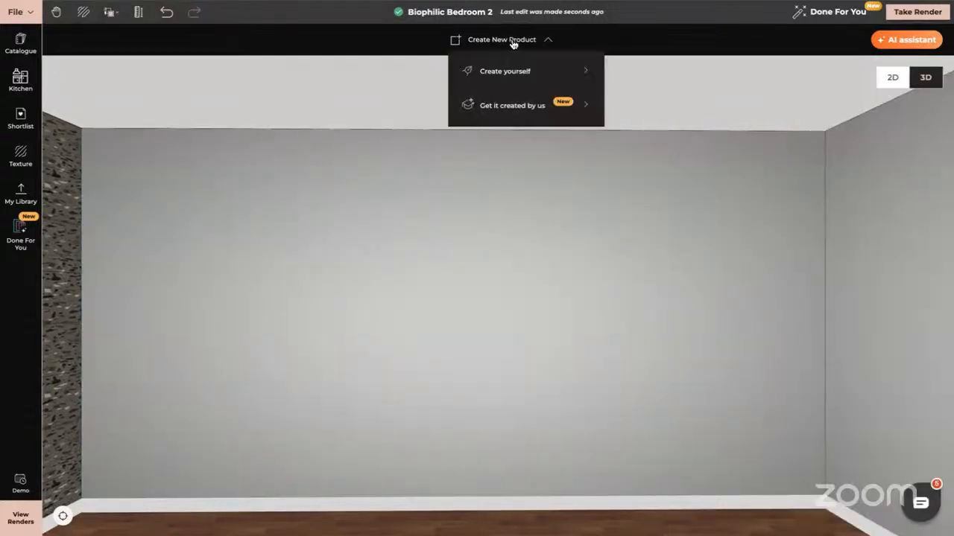
click(525, 73)
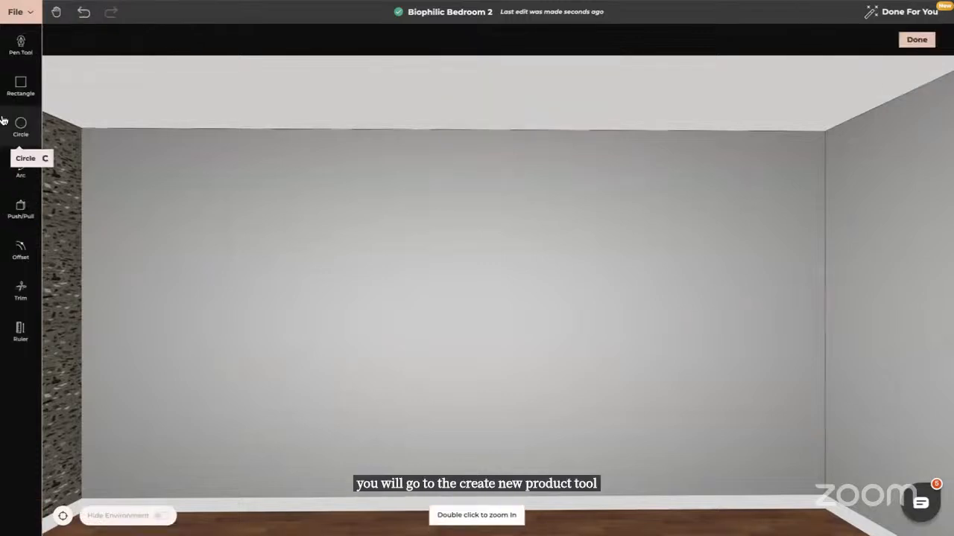
click(21, 84)
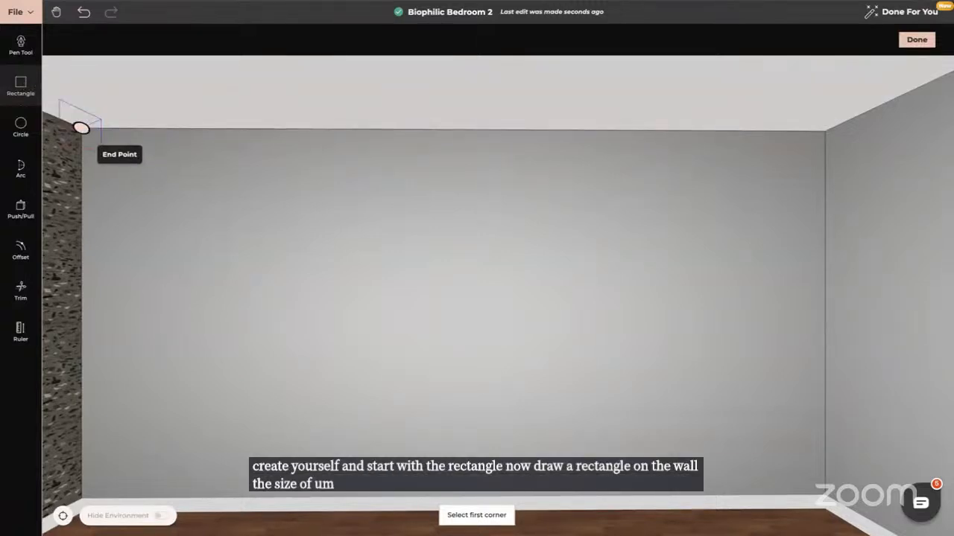
click(81, 127)
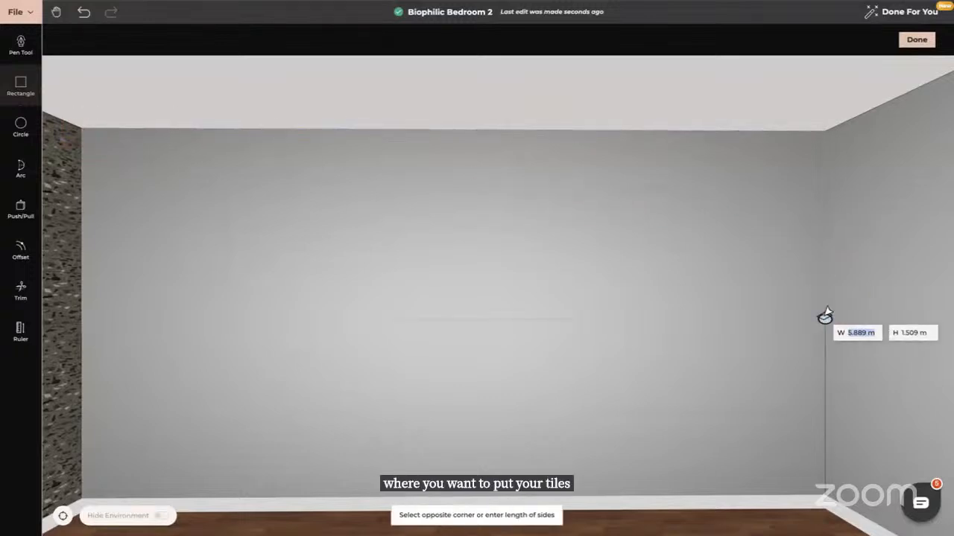
click(821, 498)
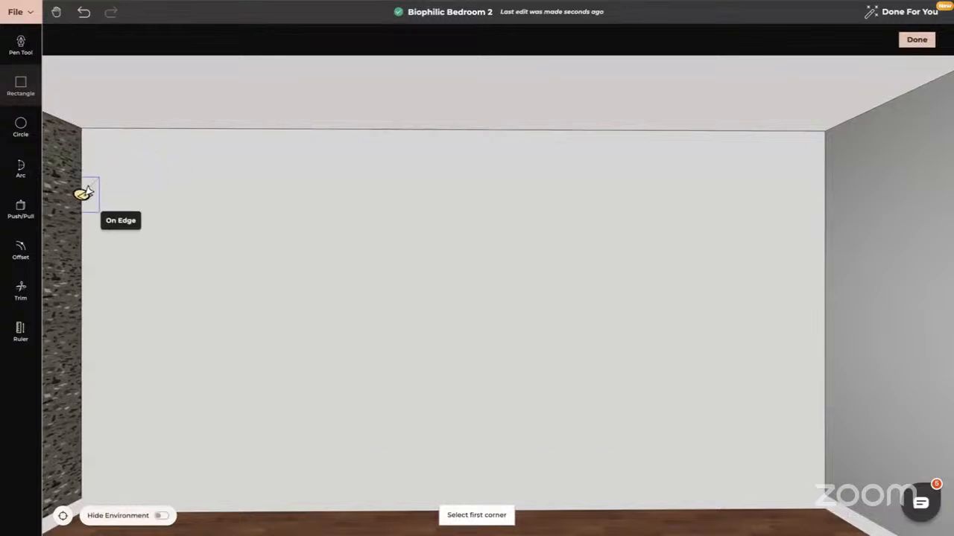
key(Escape)
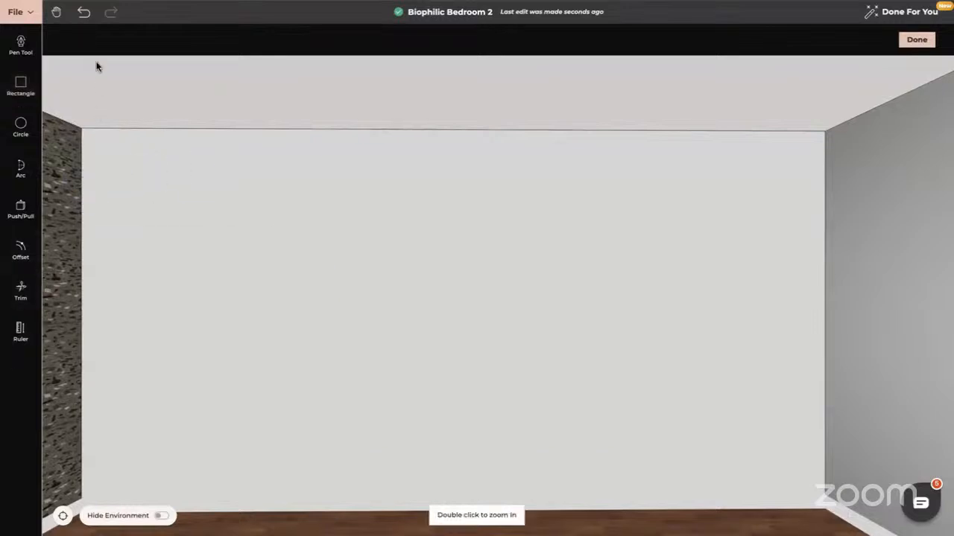
Draw a 1.2 by 0.6 m rectangle tile from the back wall's top-left corner
click(21, 86)
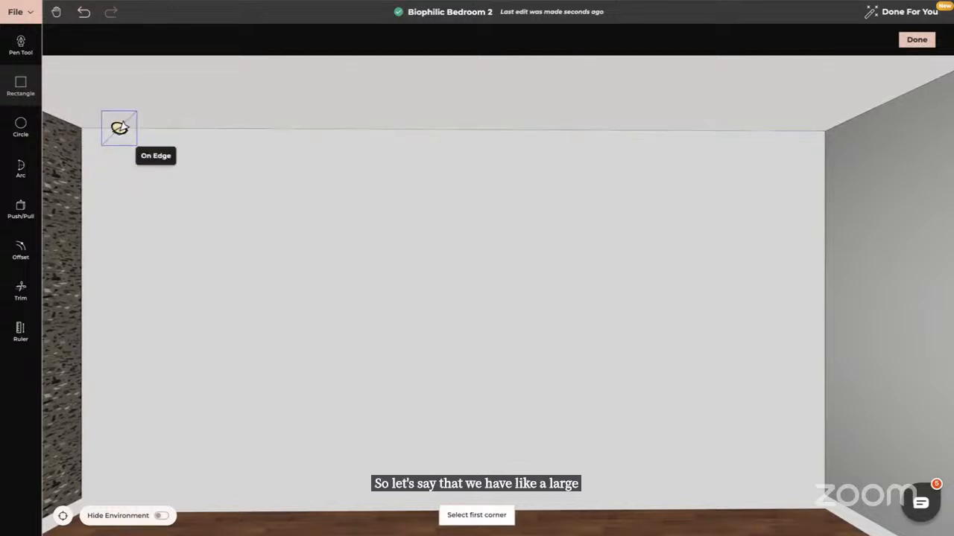
click(82, 128)
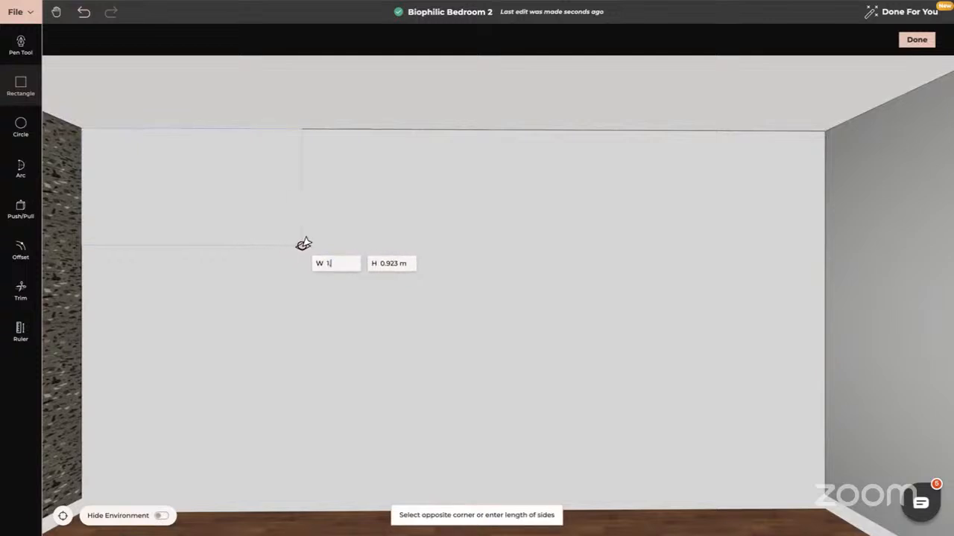
text(1.2)
key(Tab)
text(0)
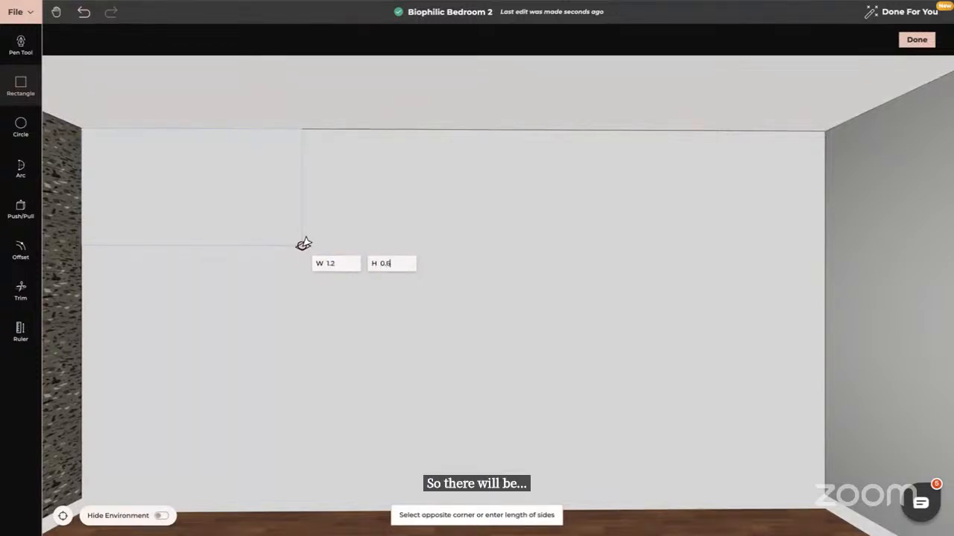
key(Return)
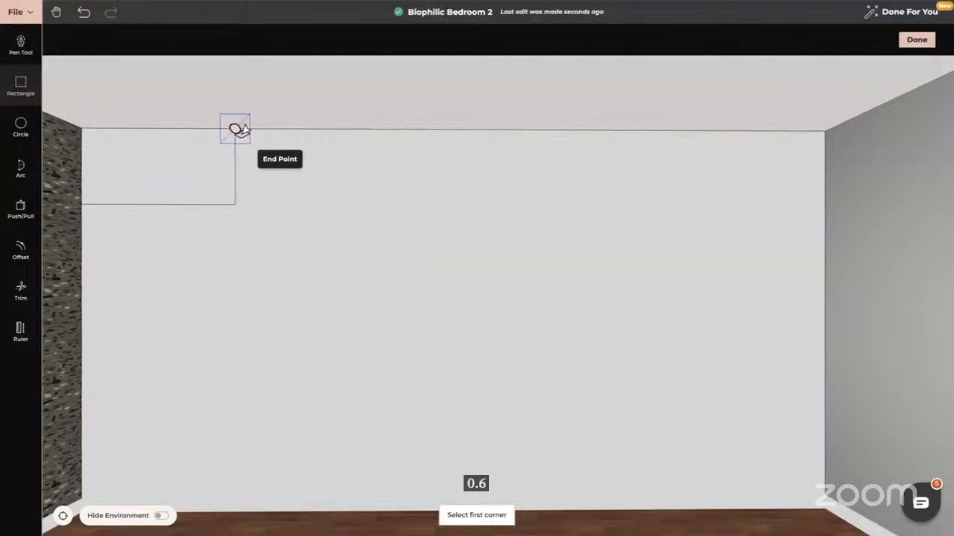
Draw two more 1.2 by 0.6 m rectangles, one staggered below from the first tile's midpoint and one beside it along the top
click(158, 204)
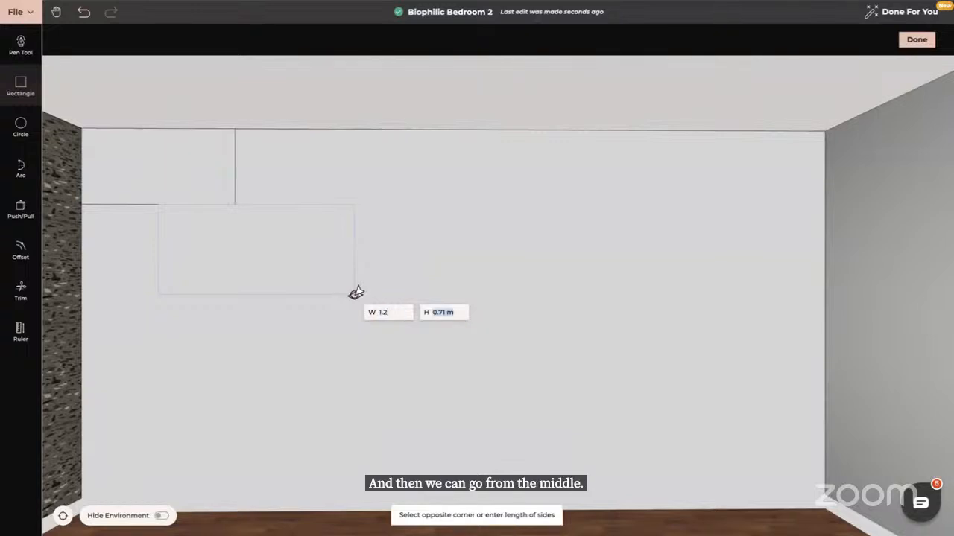
text(0.6)
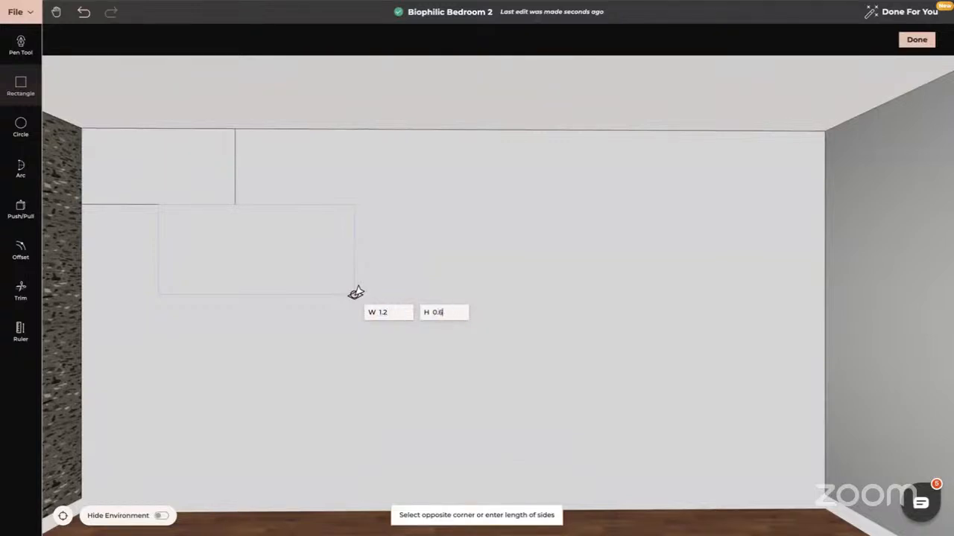
key(Return)
click(235, 204)
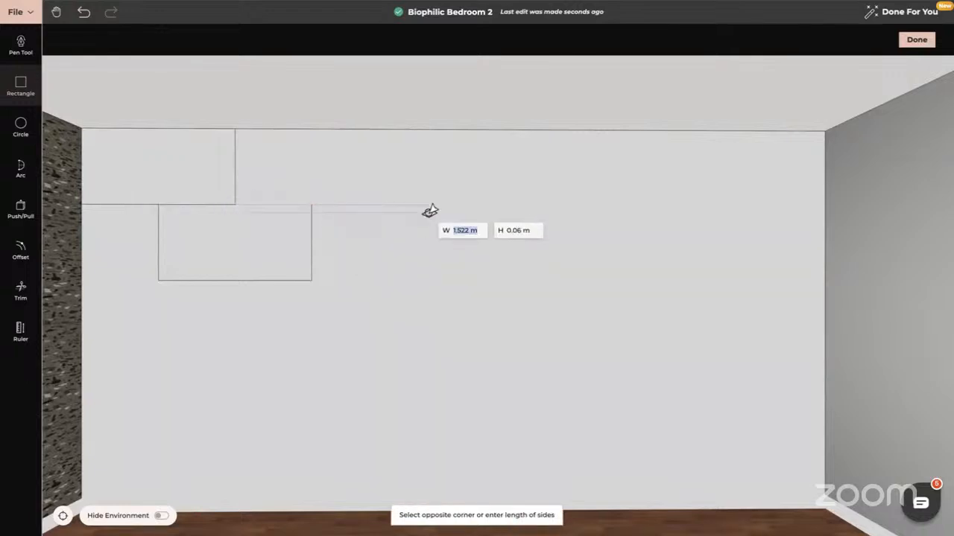
text(1.2)
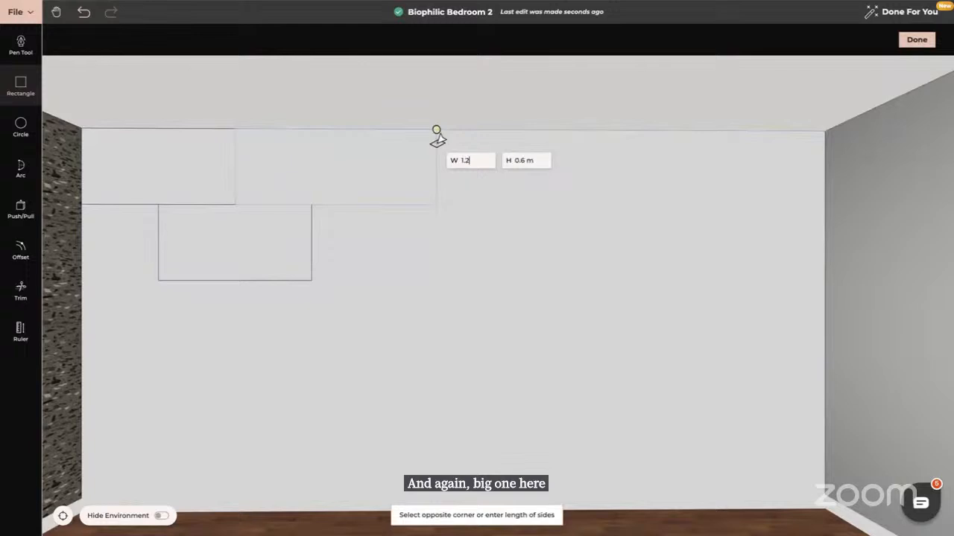
key(Tab)
text(0)
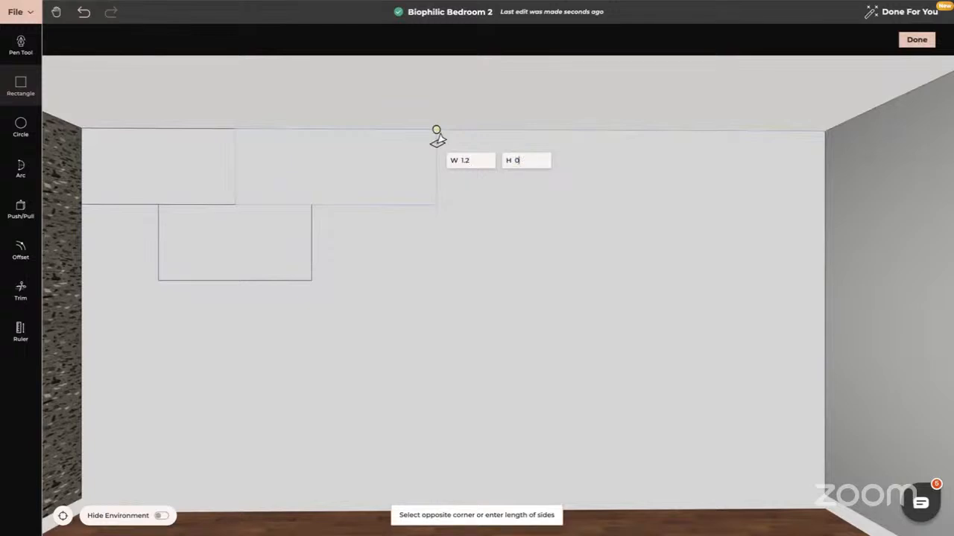
text(.6)
key(Return)
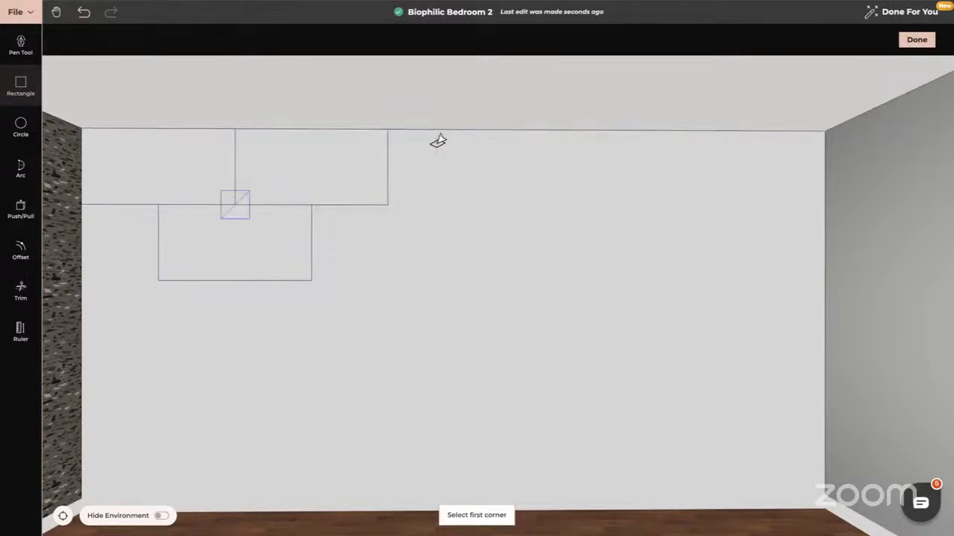
Draw a fourth 1.2 by 0.6 m rectangle next to the lower tile, completing the staggered row
click(307, 201)
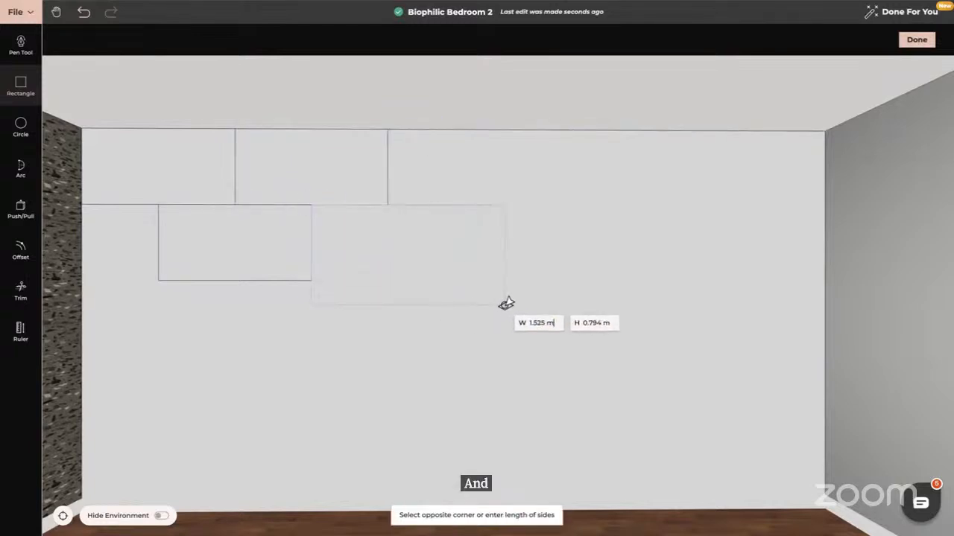
text(1.2)
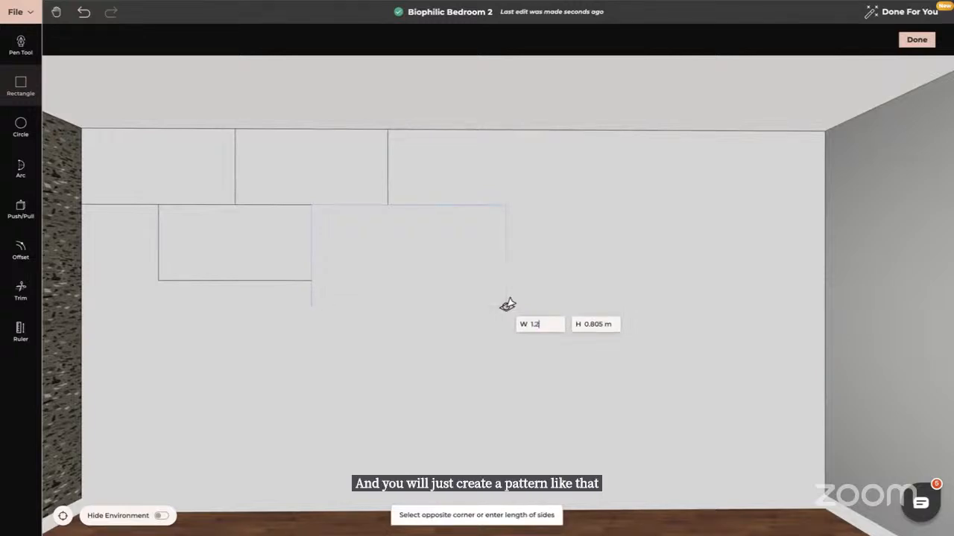
text(0)
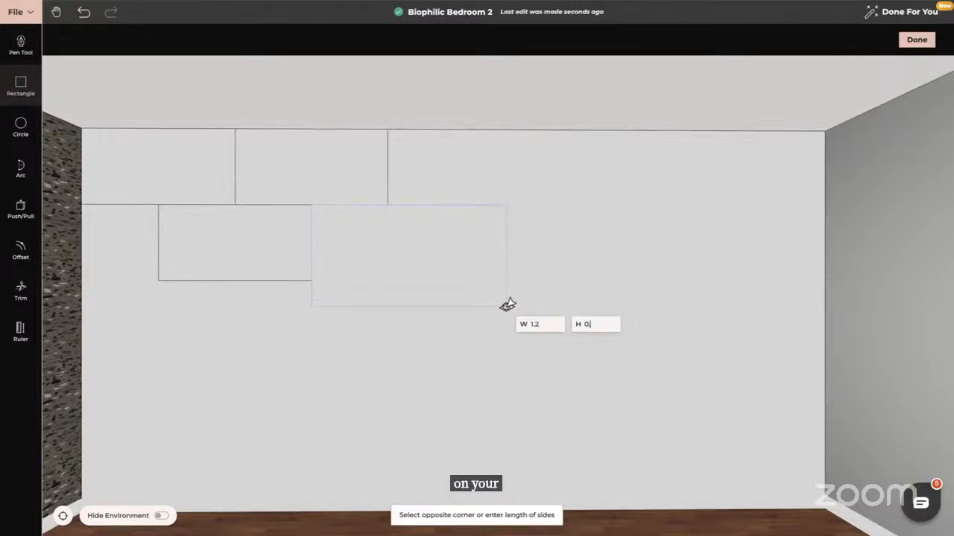
text(.6)
key(Return)
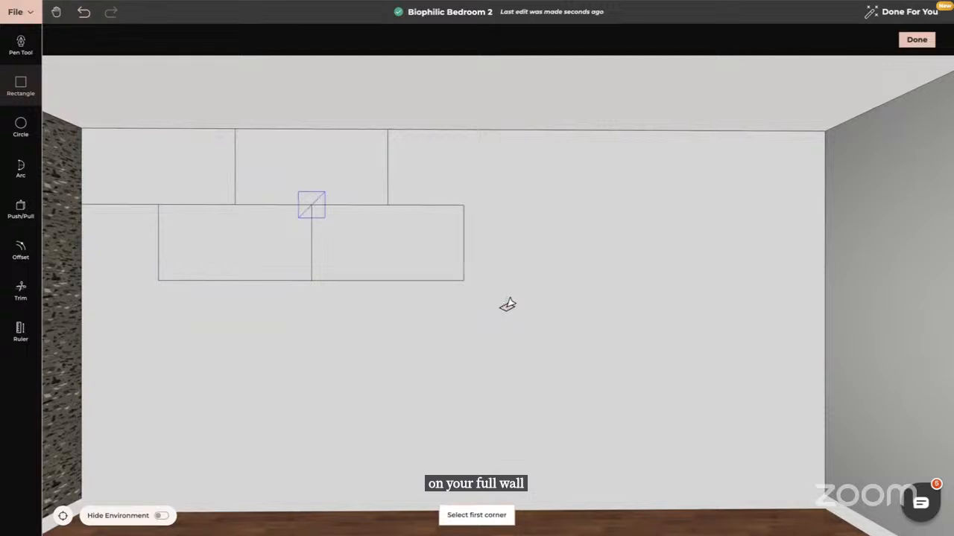
key(Escape)
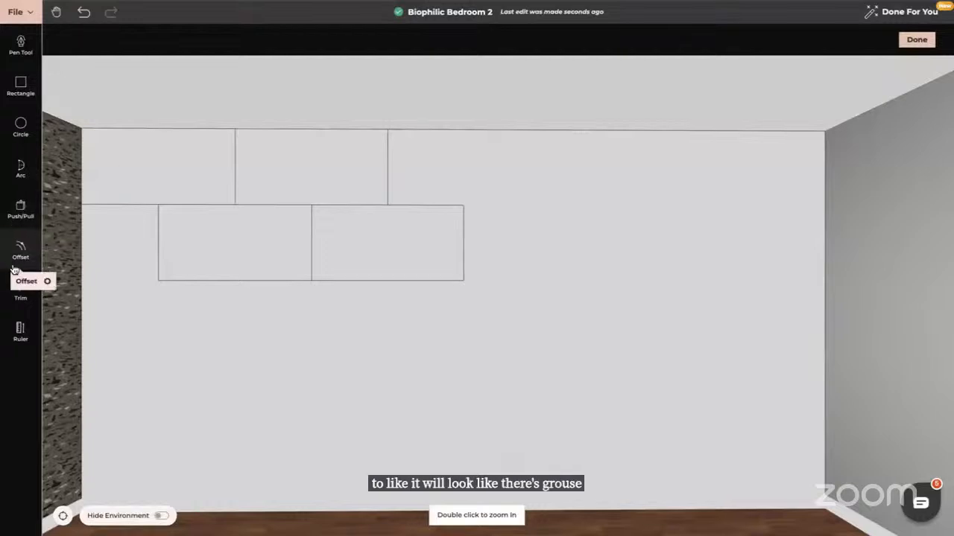
Offset the faces of the two upper tiles inward by 0.003 m to create grout lines
click(21, 244)
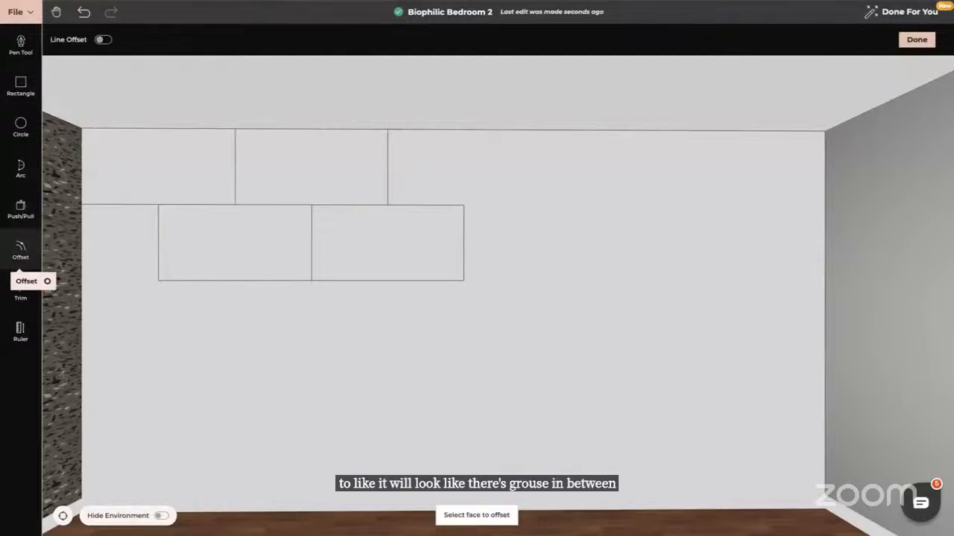
click(145, 170)
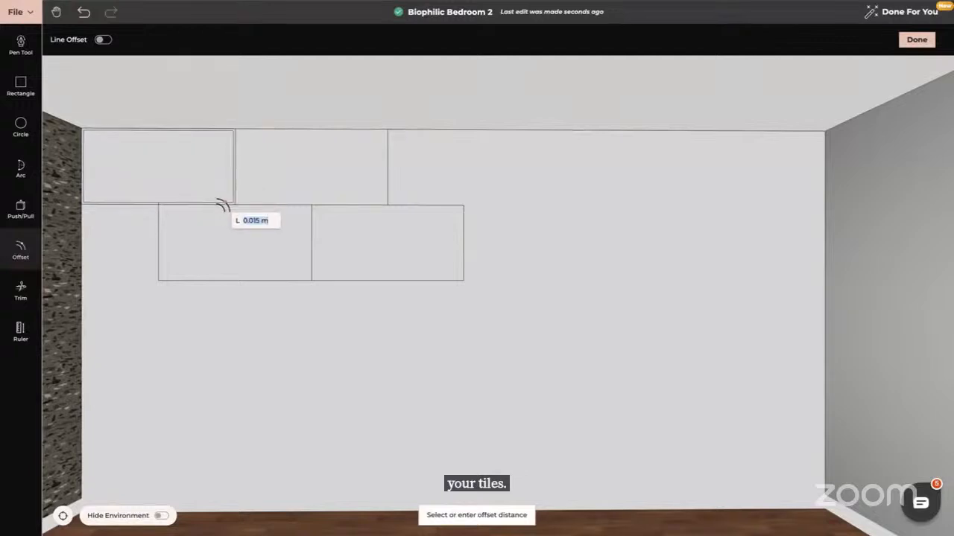
text(0)
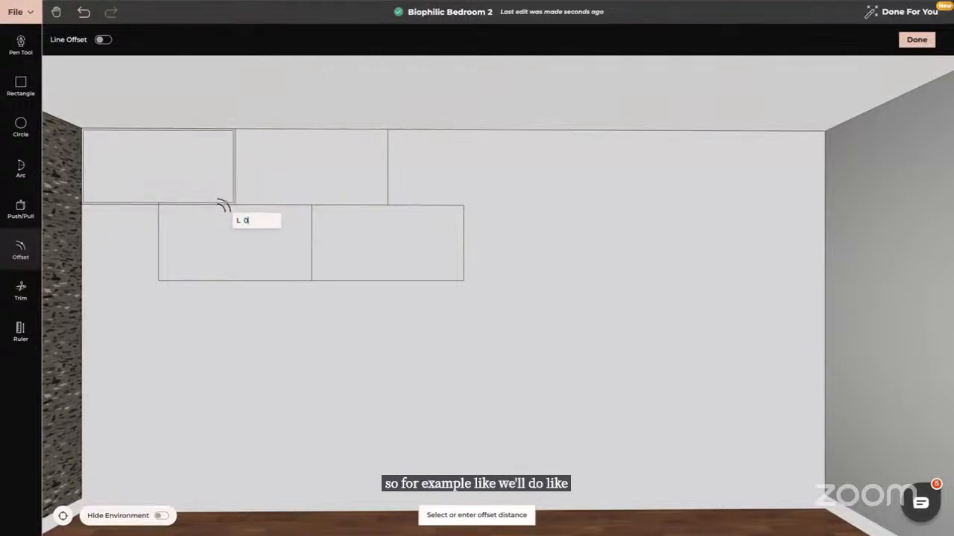
text(.003)
key(Return)
click(287, 177)
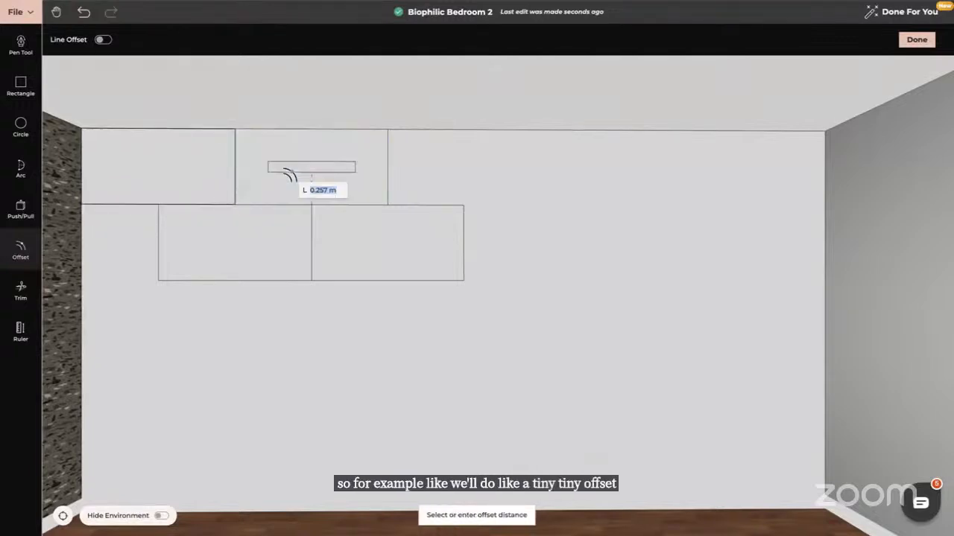
text(0.003)
key(Return)
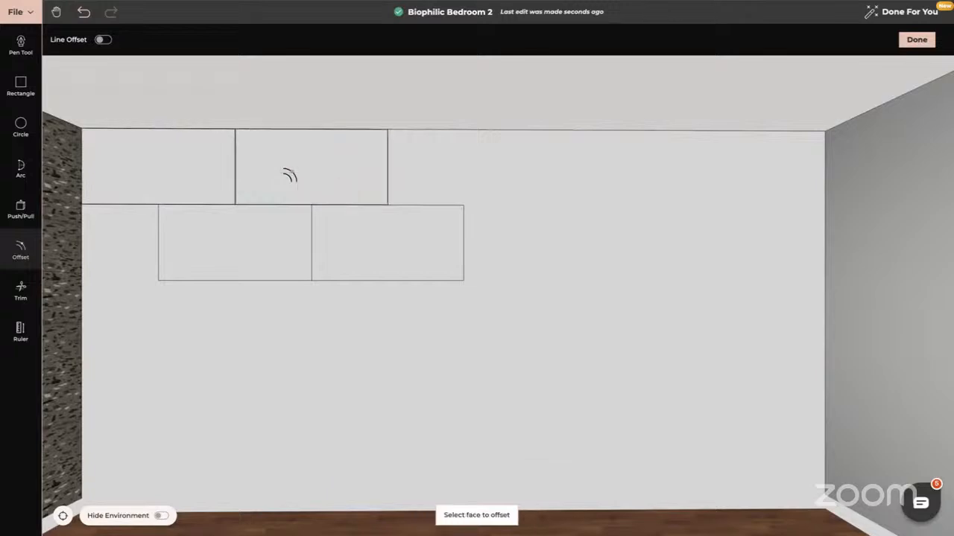
Offset the two lower tiles inward by 0.002 m and finish the new product
click(232, 246)
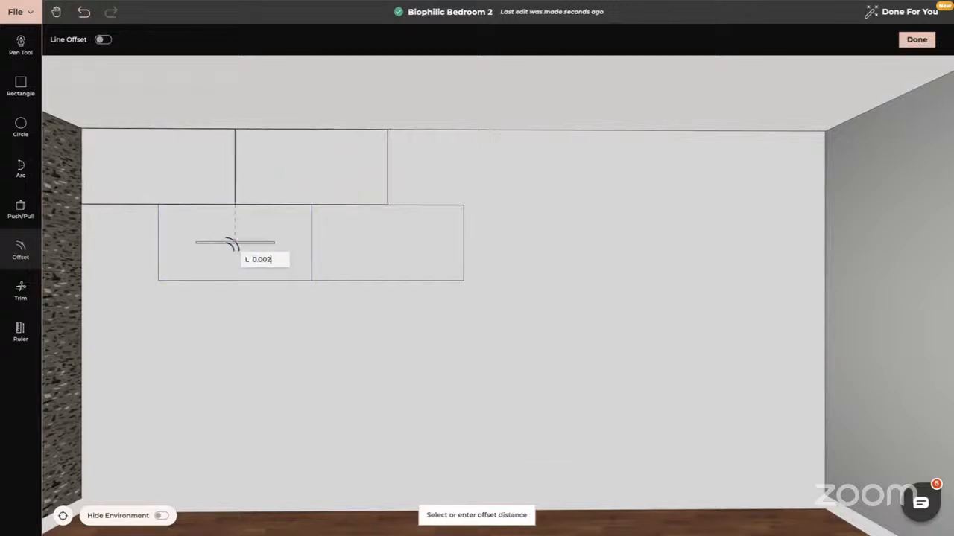
key(Return)
click(341, 251)
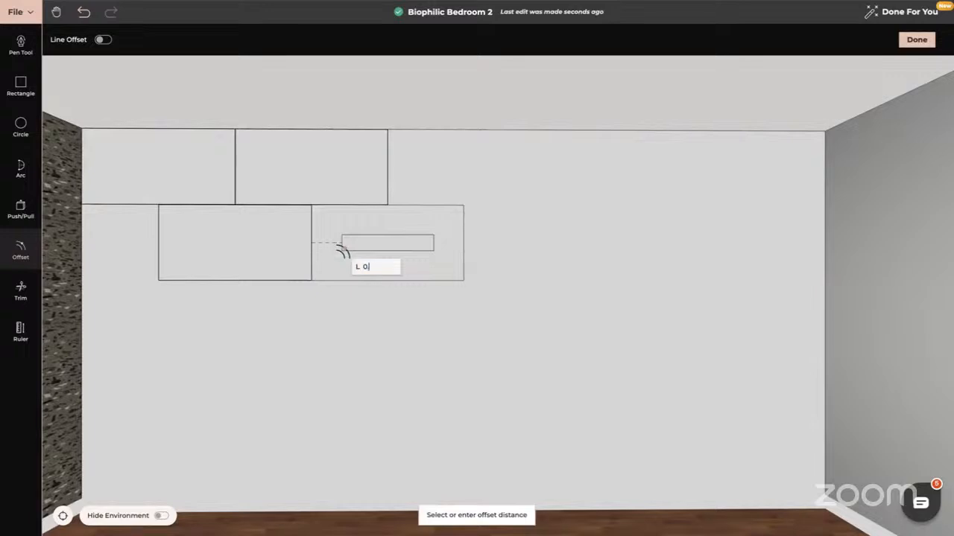
text(0.002)
key(Return)
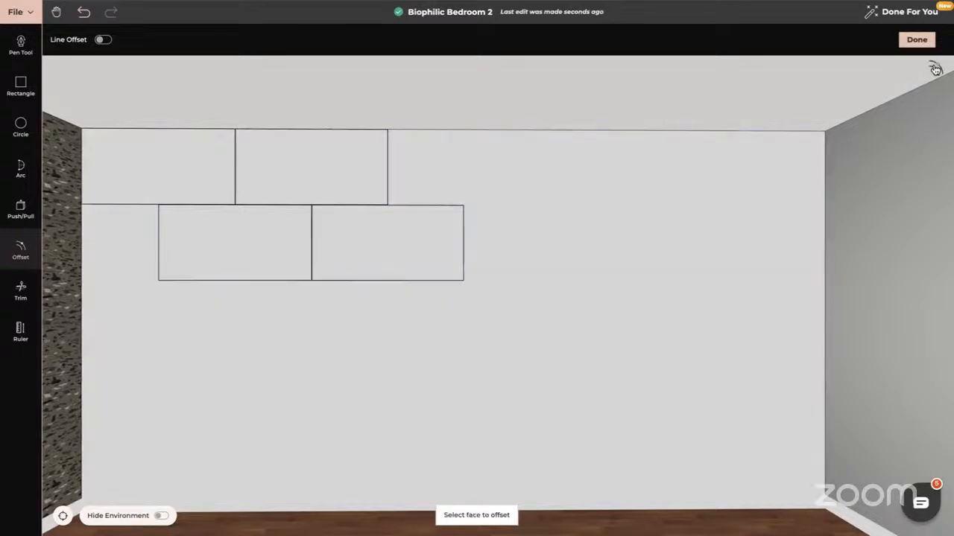
click(917, 40)
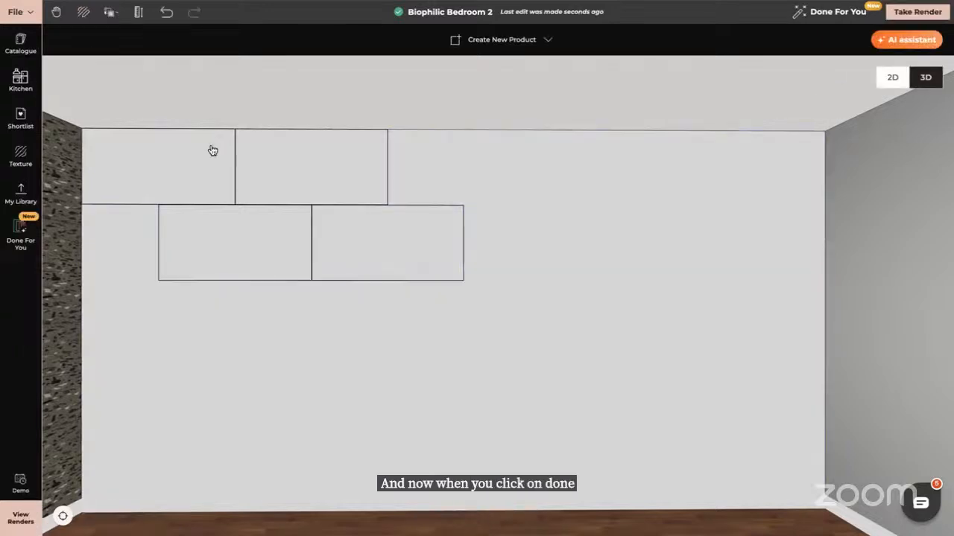
Open the uploaded textures and show those from all projects
click(20, 157)
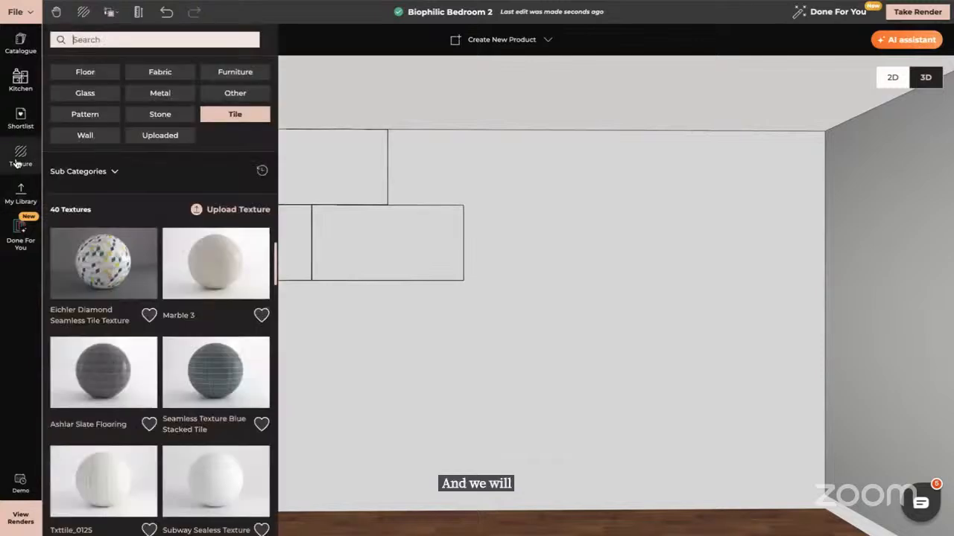
click(178, 134)
click(236, 198)
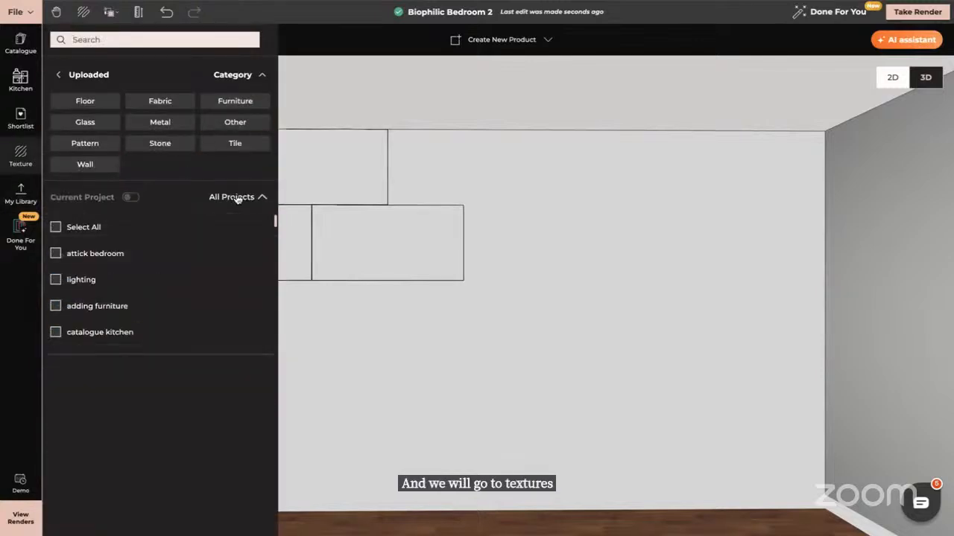
click(55, 227)
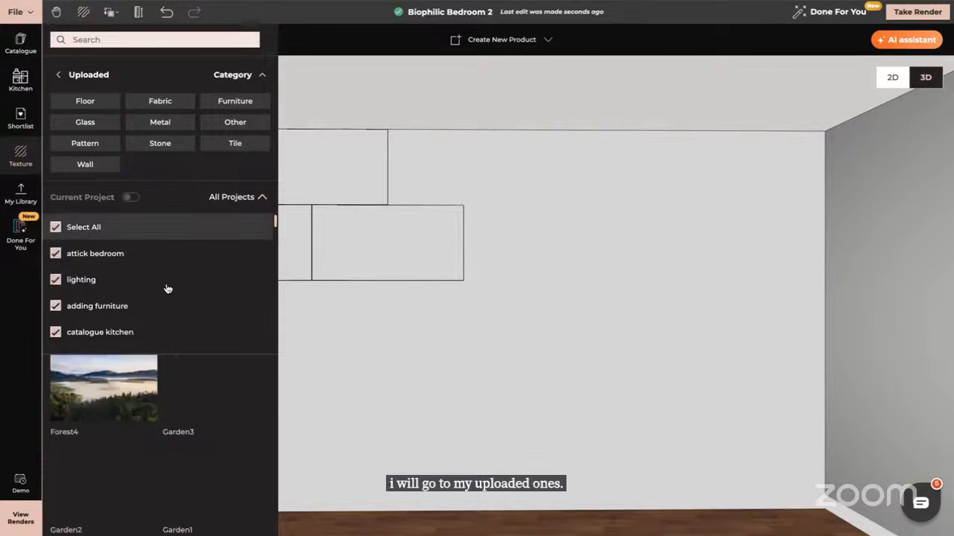
Apply the Calacattaviolettamonet uploaded texture to the upper-left tile
scroll(203, 476, down, 5)
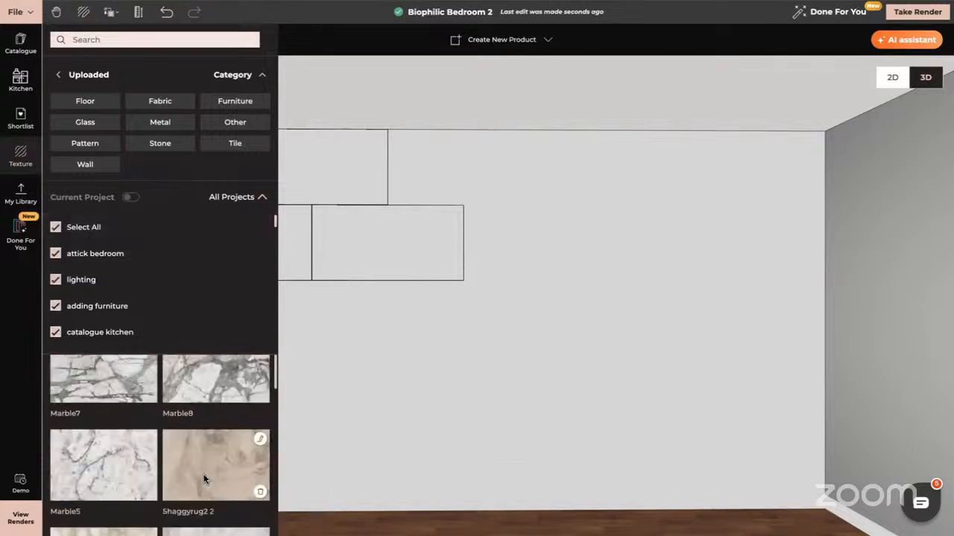
scroll(204, 478, down, 10)
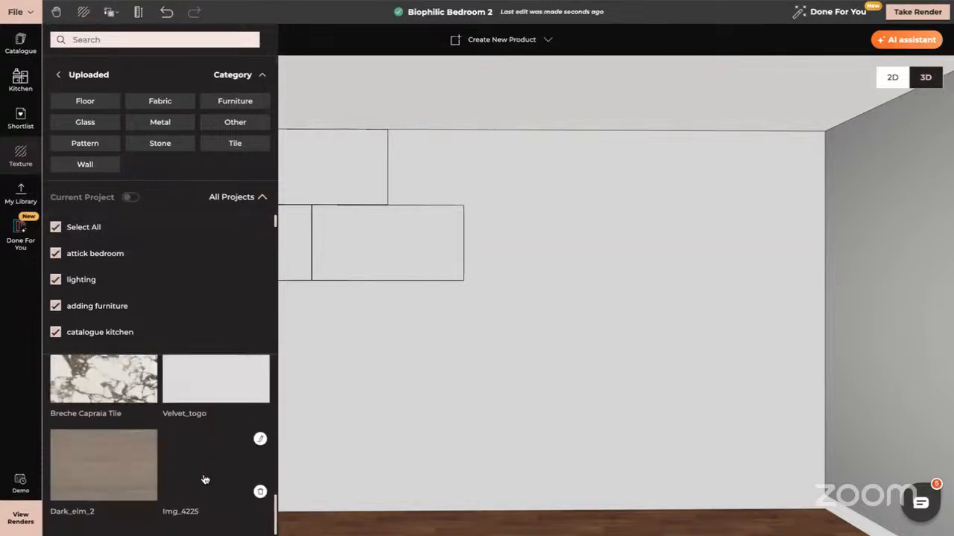
scroll(204, 479, down, 5)
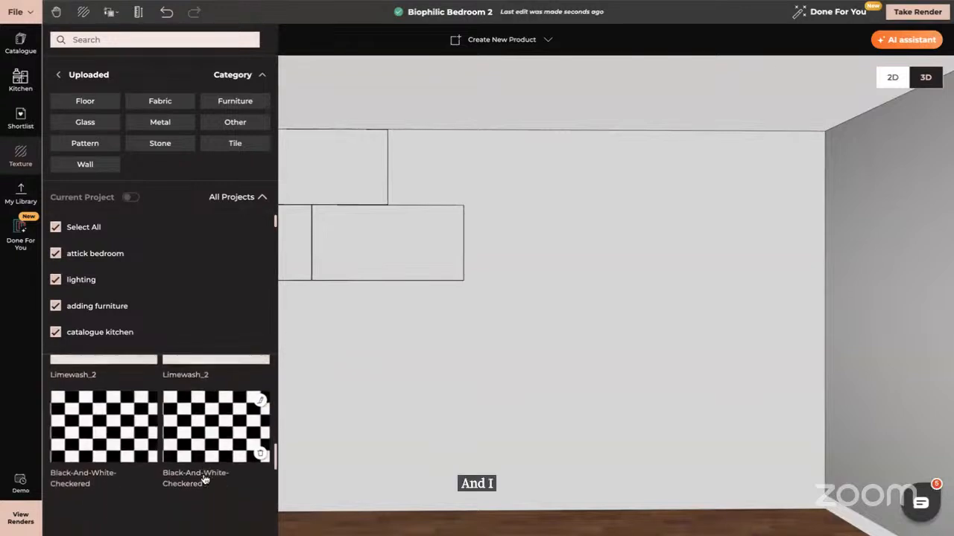
scroll(203, 479, up, 10)
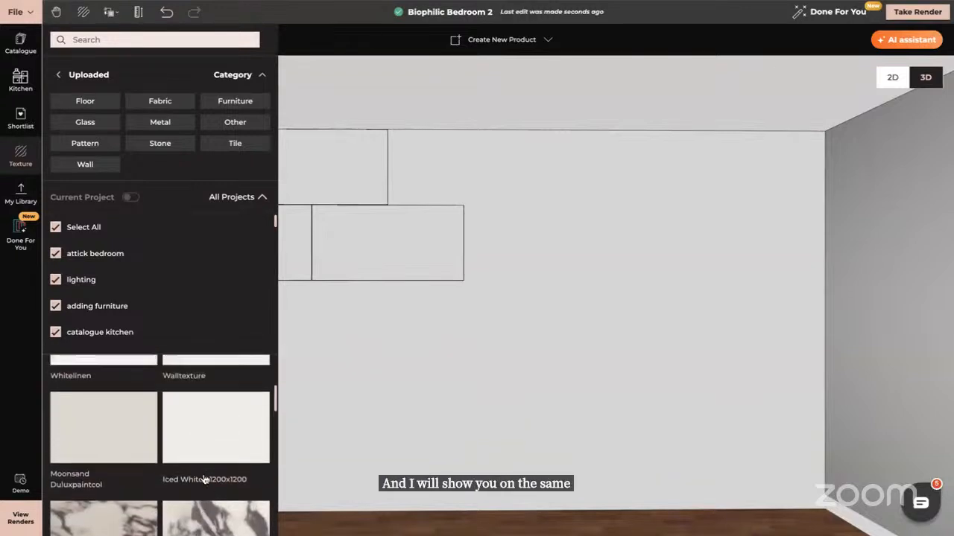
scroll(205, 479, down, 1)
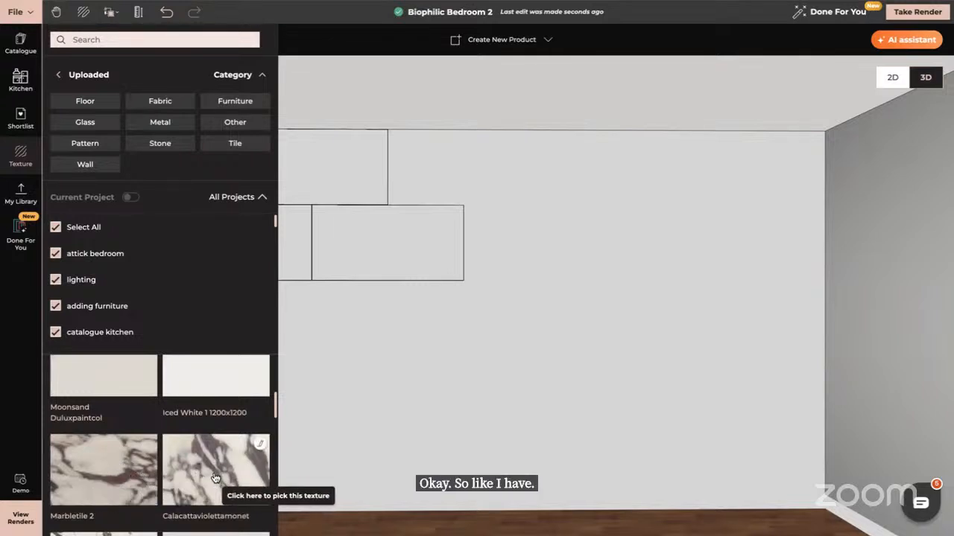
scroll(370, 379, down, 3)
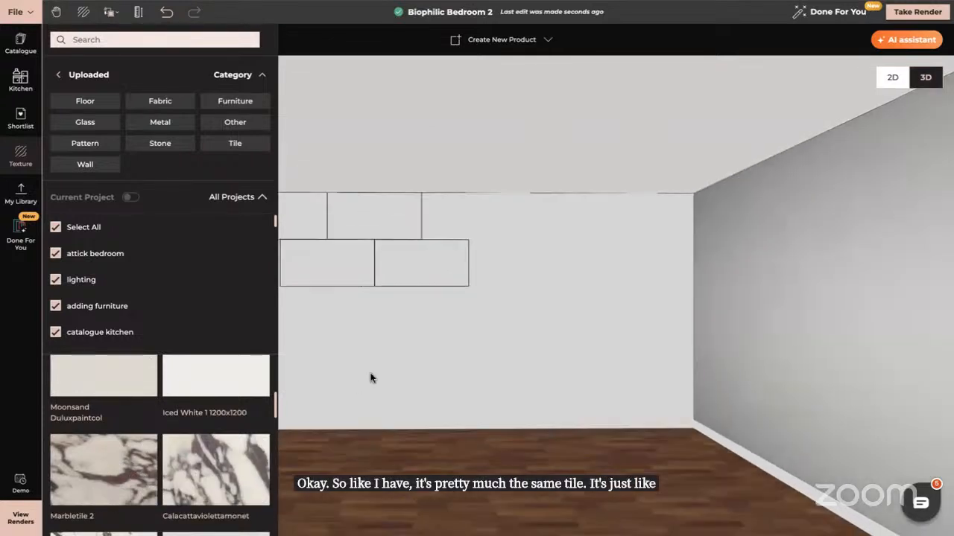
drag(218, 471, 319, 237)
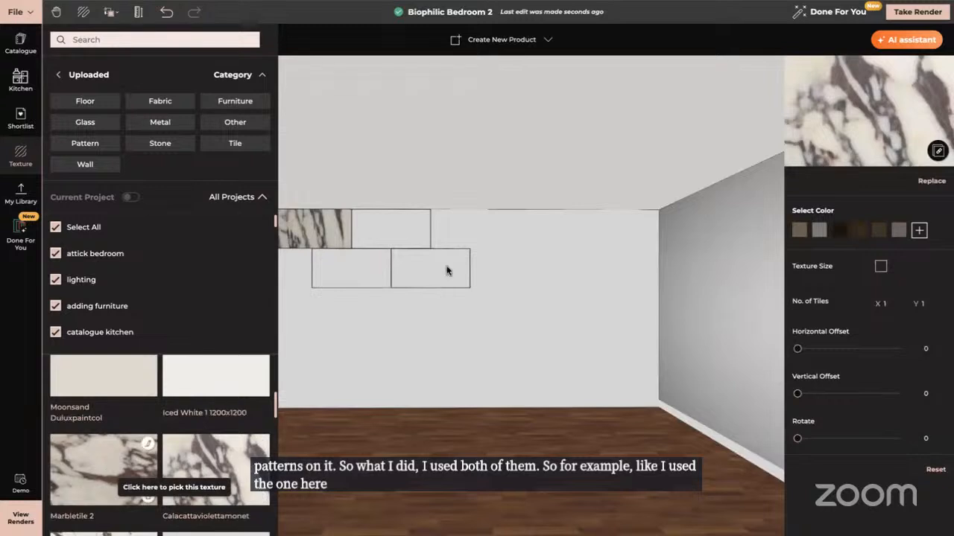
Apply the marble texture to the second upper tile and rotate it 90 degrees
drag(447, 271, 392, 235)
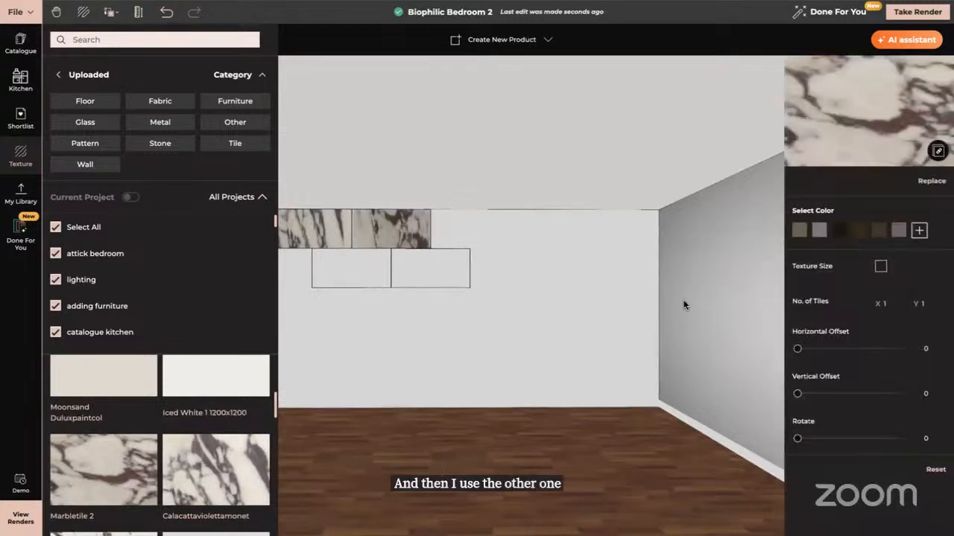
click(929, 437)
key(Return)
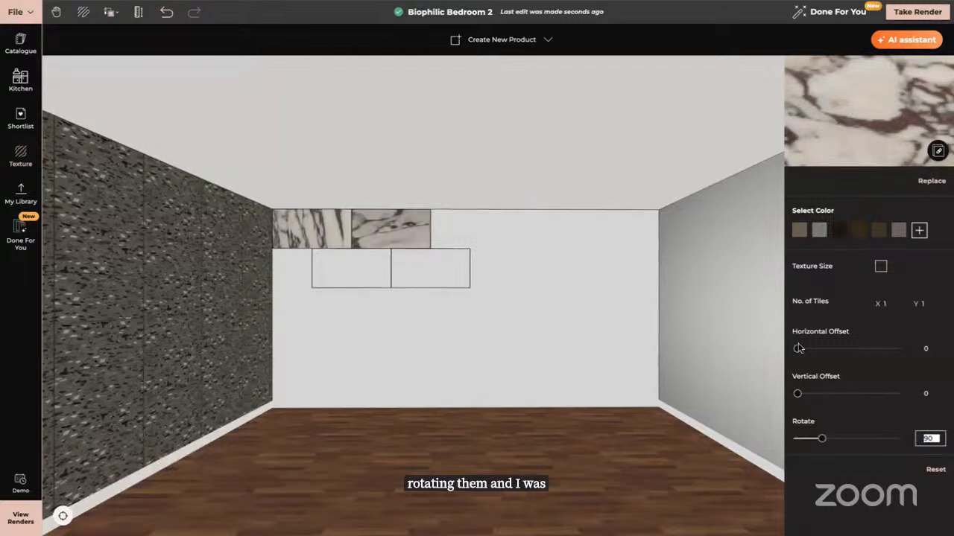
Set the second upper tile's horizontal texture offset to 10 and vertical offset to 3
drag(797, 348, 807, 348)
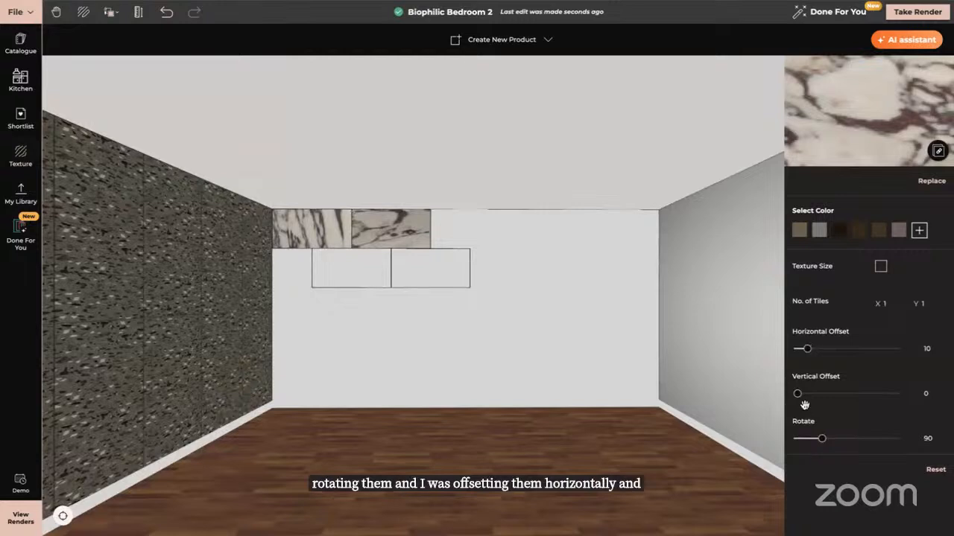
drag(798, 394, 800, 393)
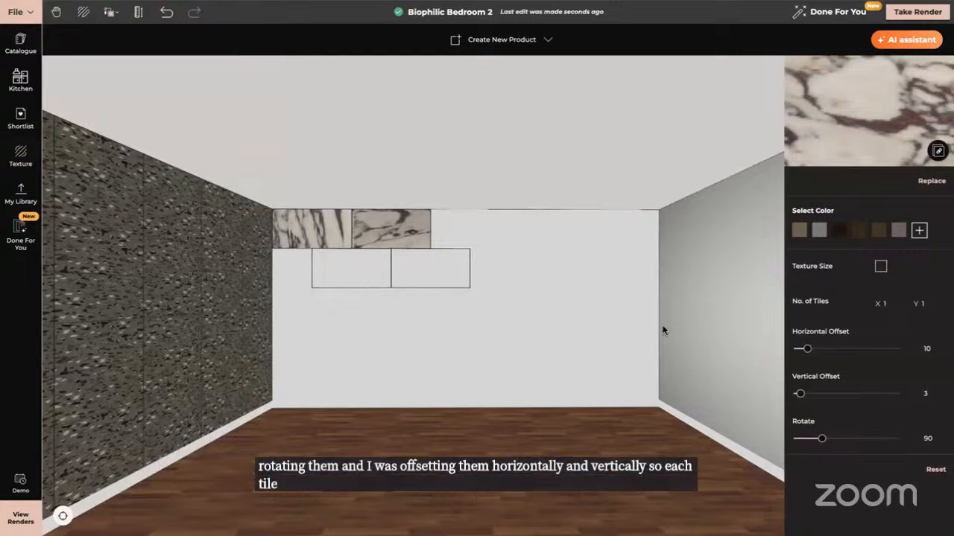
click(313, 229)
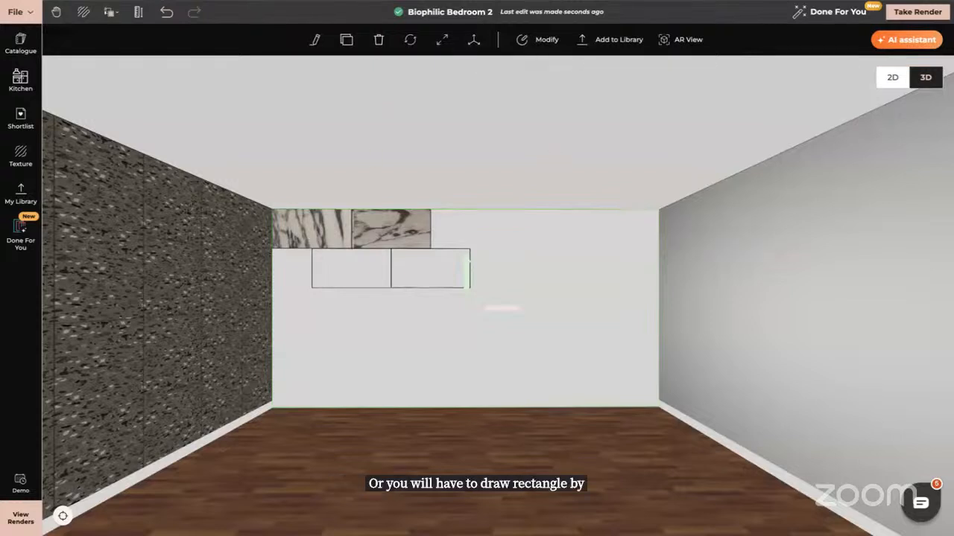
Switch to the Master Suite project and examine the marble tile pattern on the shower walls
key(ctrl+Tab)
drag(597, 327, 525, 369)
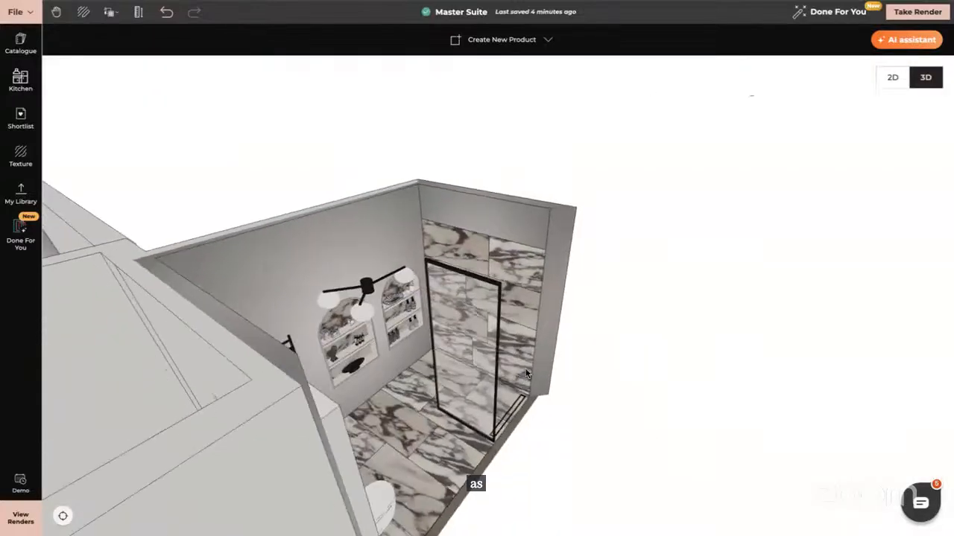
click(497, 257)
scroll(497, 257, up, 10)
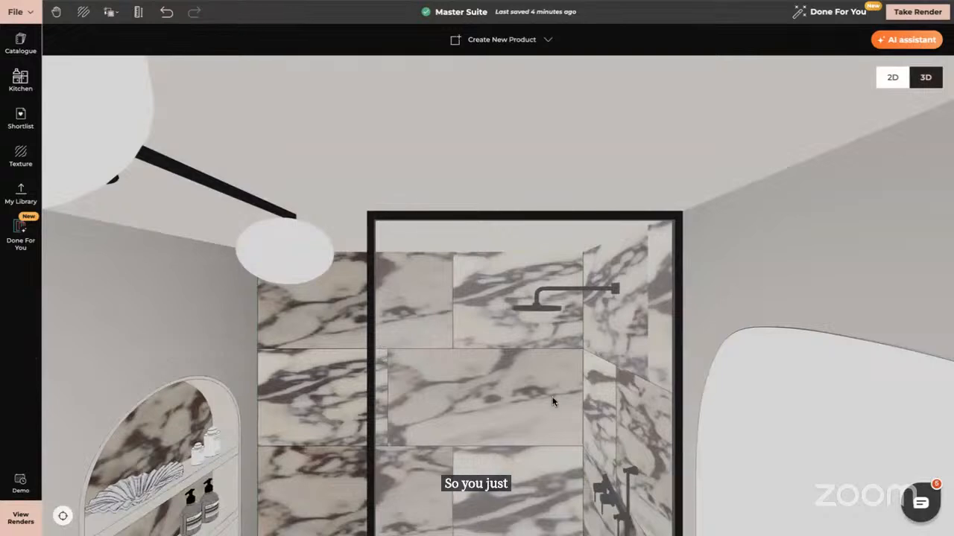
drag(434, 394, 448, 267)
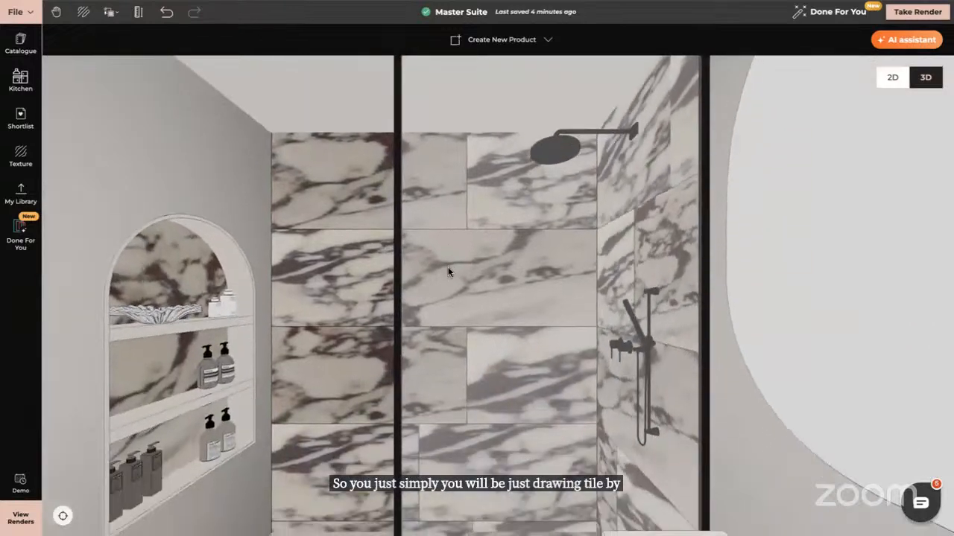
drag(364, 349, 464, 254)
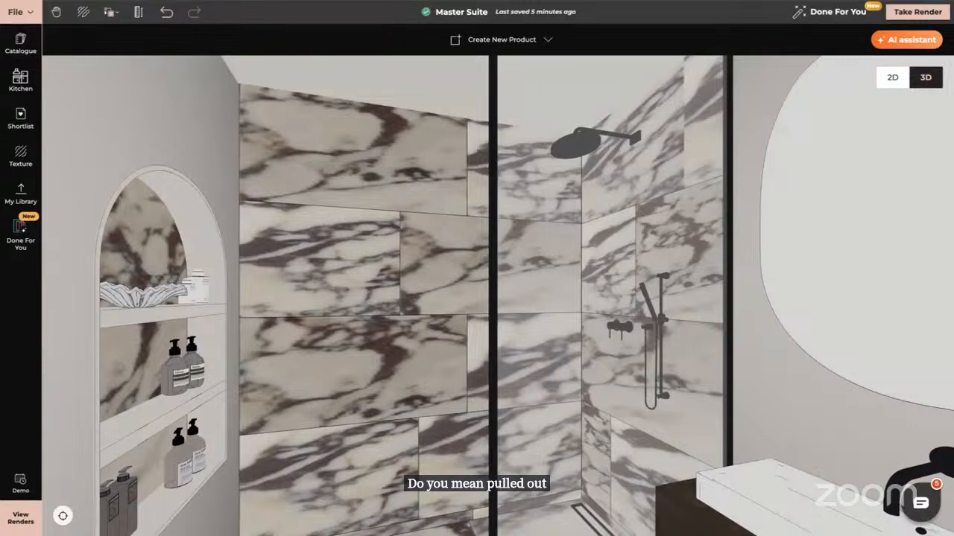
mouse_move(456, 14)
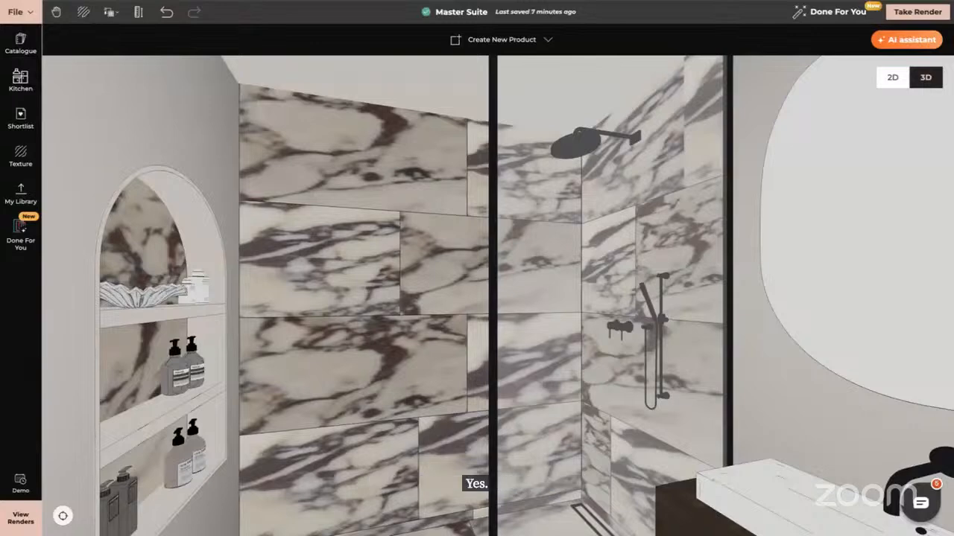
Open the Gallery on the dashboard and browse the finished renders down to the Master Suite images
key(ctrl+Tab)
scroll(470, 428, down, 2)
scroll(471, 428, down, 4)
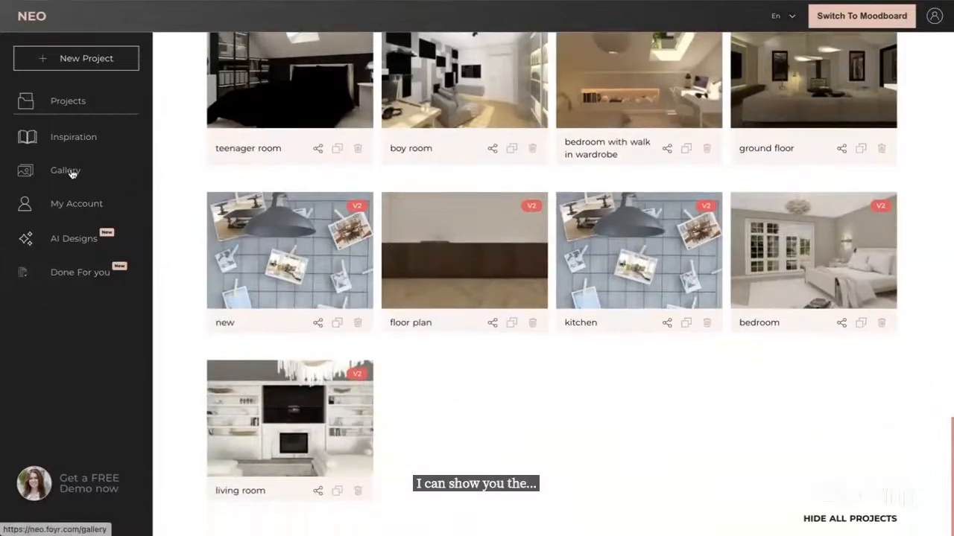
click(70, 171)
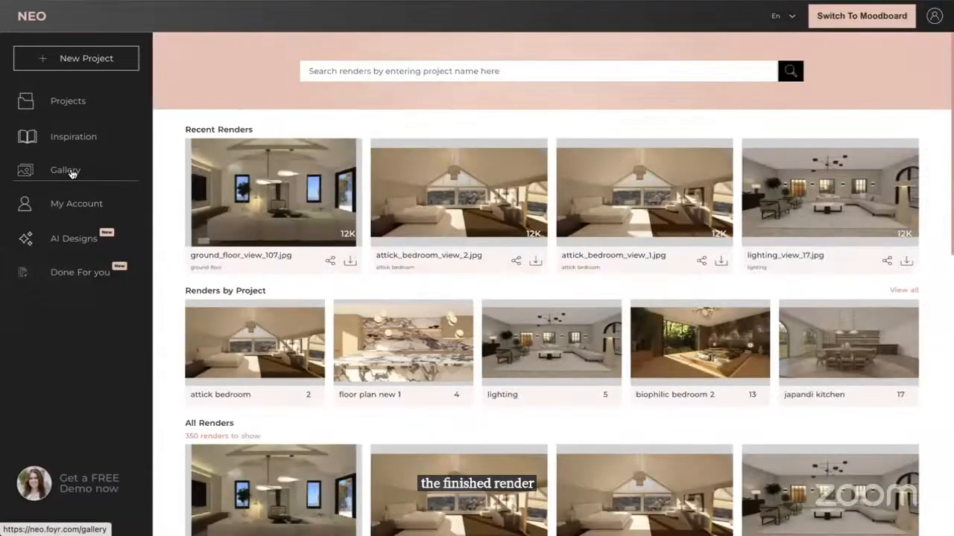
scroll(257, 343, down, 3)
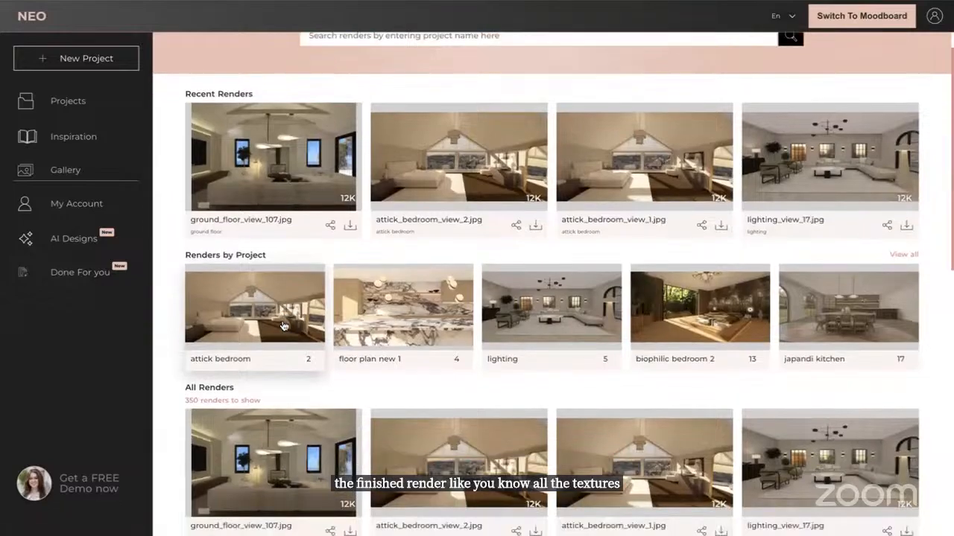
scroll(283, 326, down, 3)
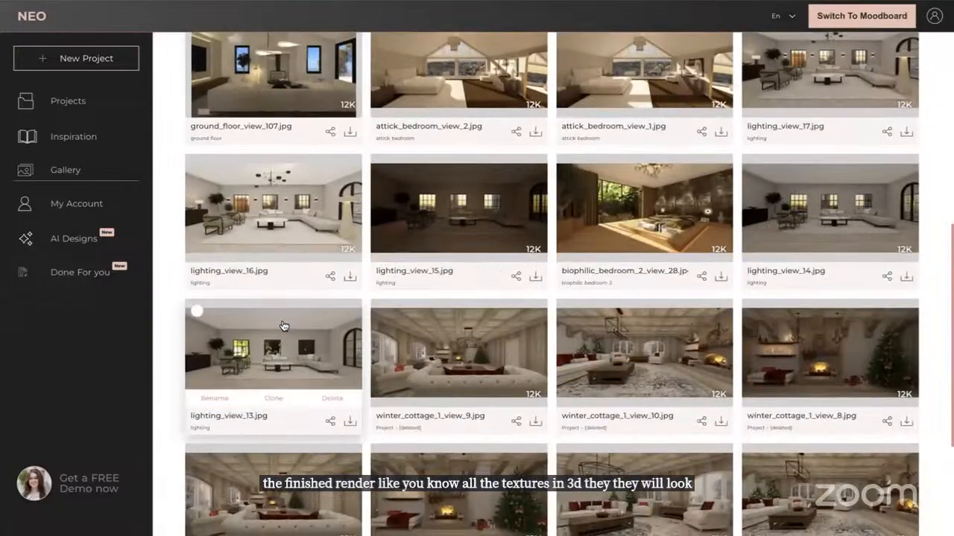
scroll(283, 326, down, 2)
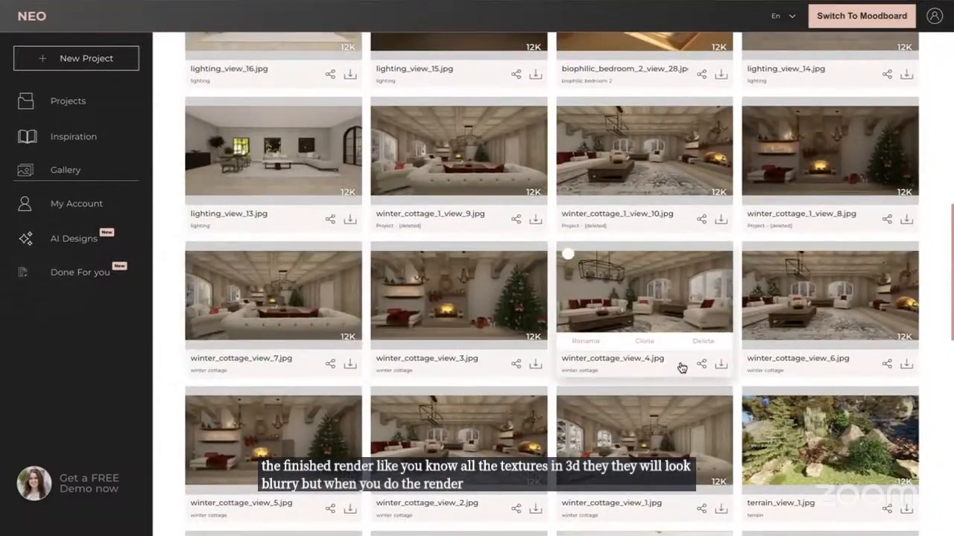
scroll(681, 359, down, 5)
scroll(681, 366, down, 5)
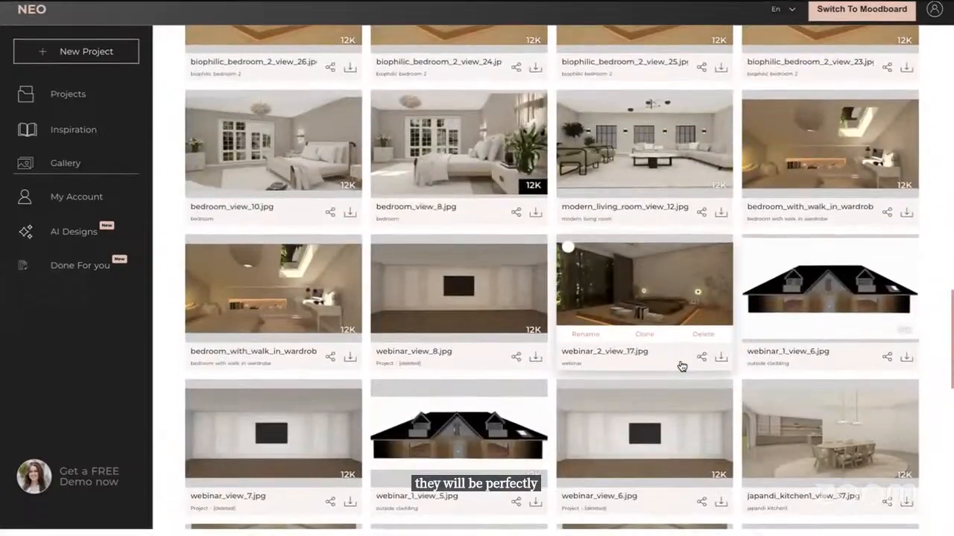
scroll(681, 366, down, 3)
scroll(681, 366, down, 3)
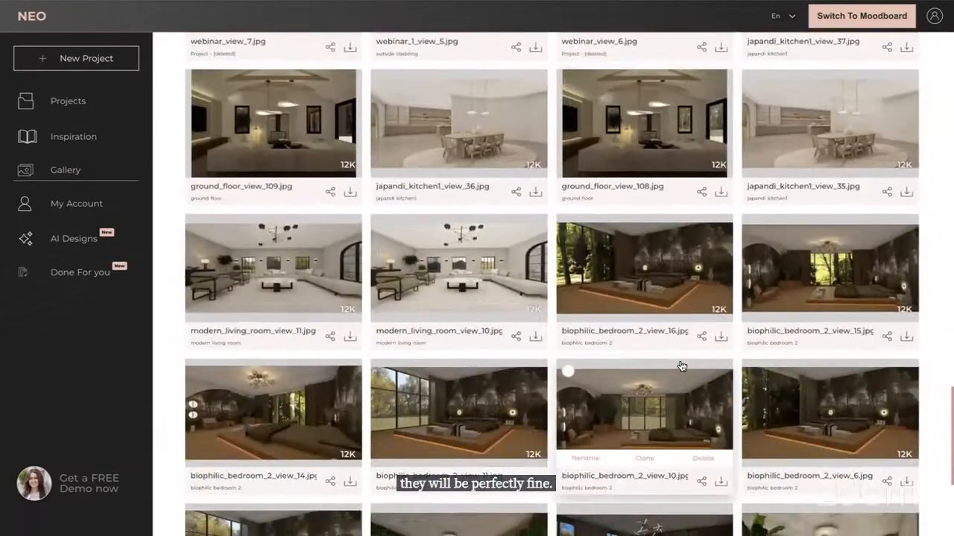
scroll(681, 366, down, 2)
scroll(681, 365, down, 8)
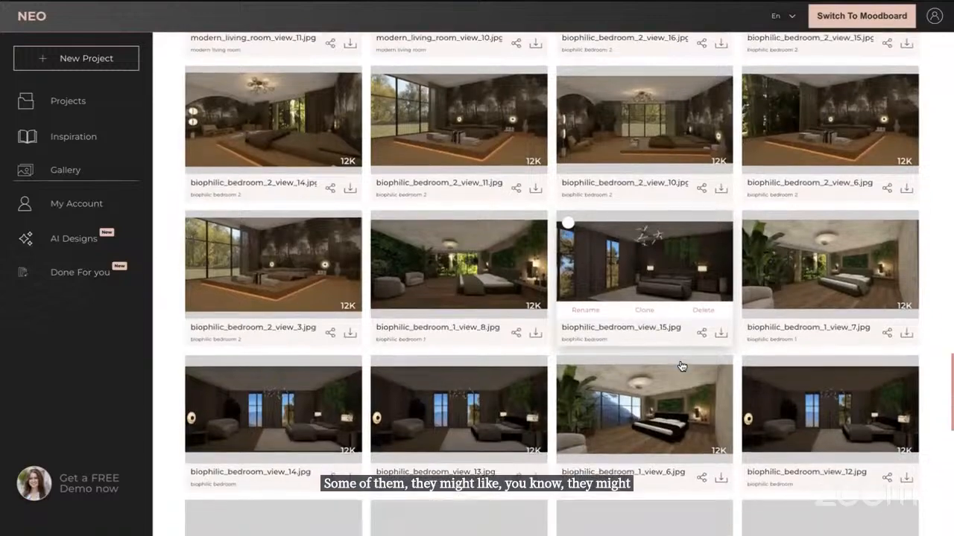
scroll(681, 366, down, 2)
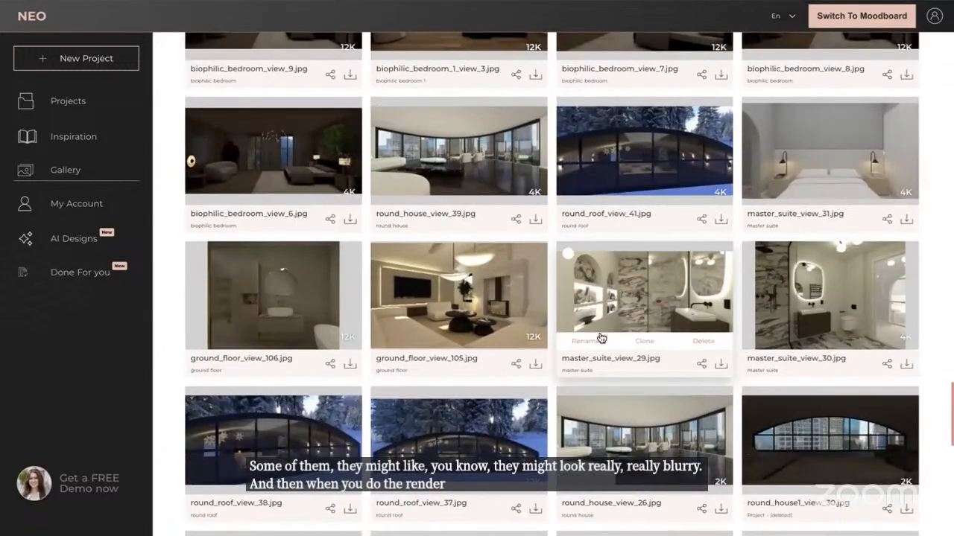
click(720, 366)
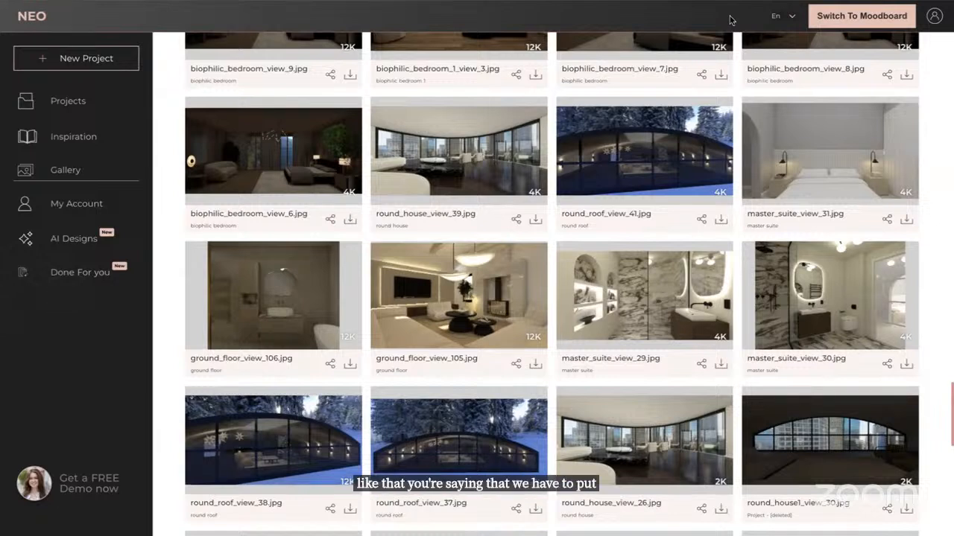
Open the Upload Texture dialog from the texture catalogue to view its file requirements, and close it
mouse_move(242, 524)
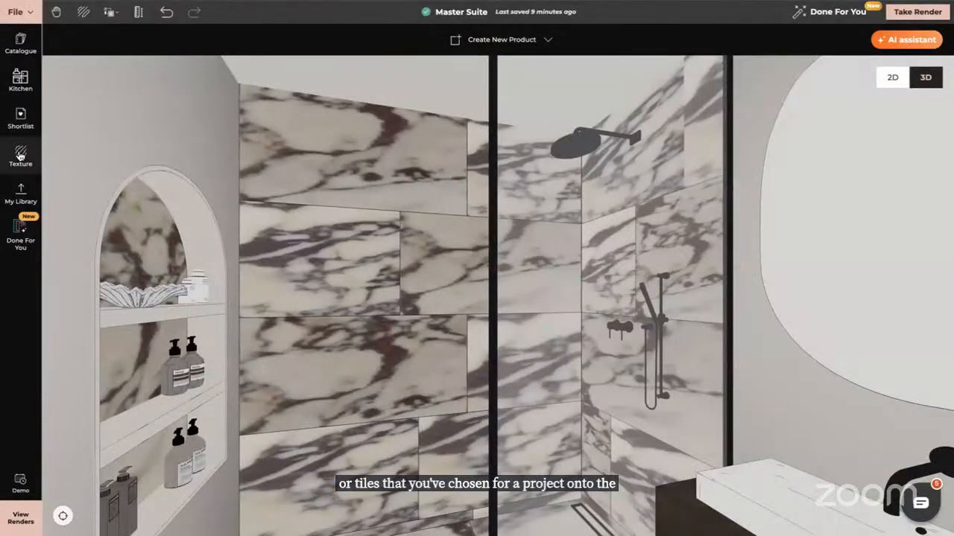
click(20, 157)
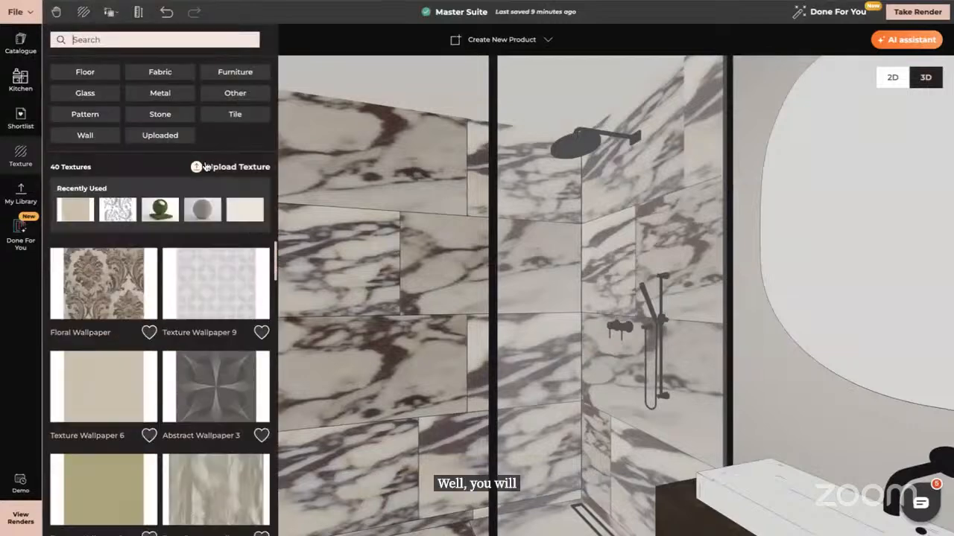
click(198, 169)
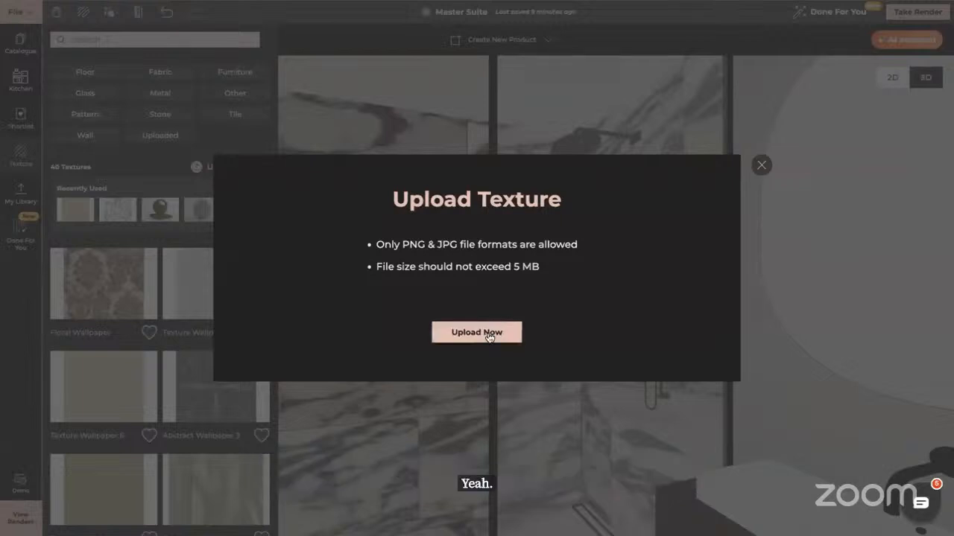
click(761, 165)
Browse the uploaded textures, expanding the All Projects list to see textures from every project
click(156, 139)
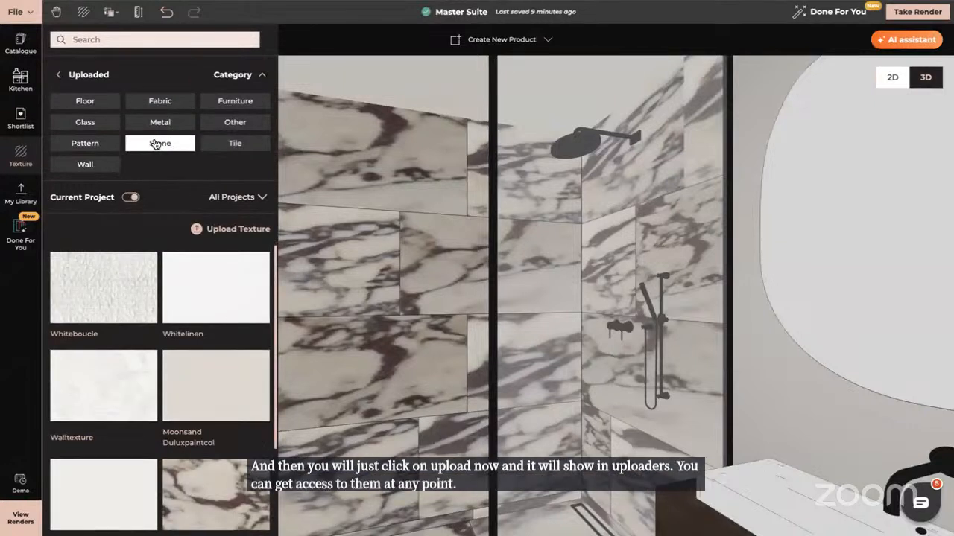
click(263, 197)
scroll(82, 291, down, 5)
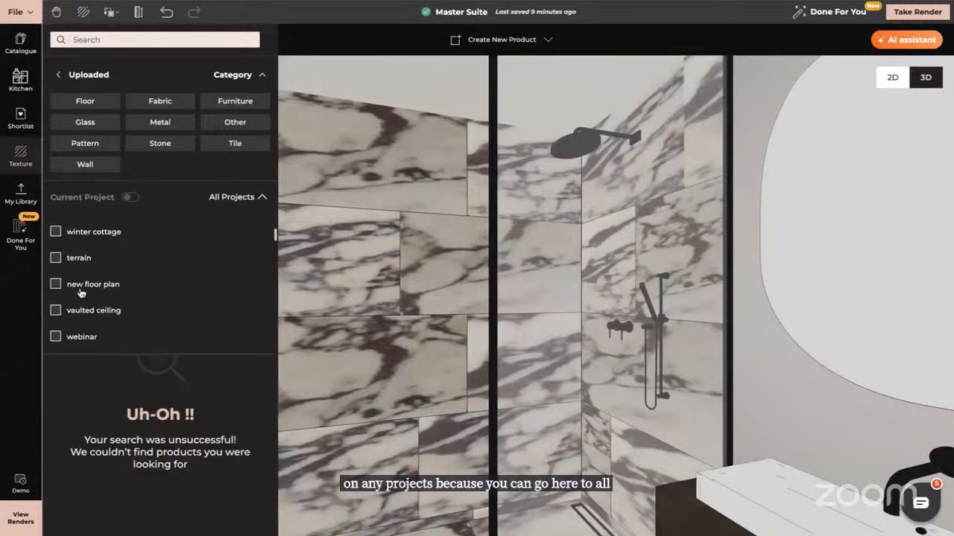
scroll(82, 292, down, 5)
scroll(81, 293, up, 10)
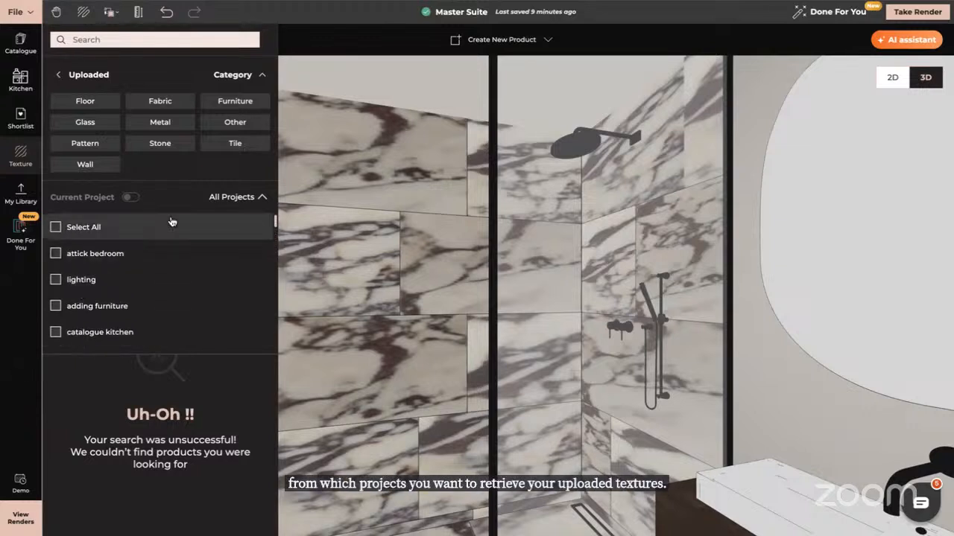
click(60, 75)
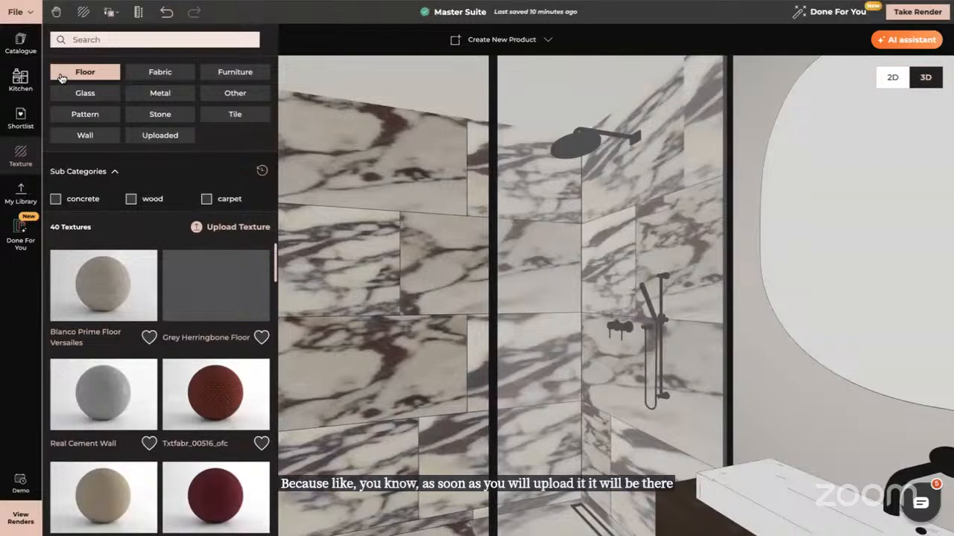
click(171, 138)
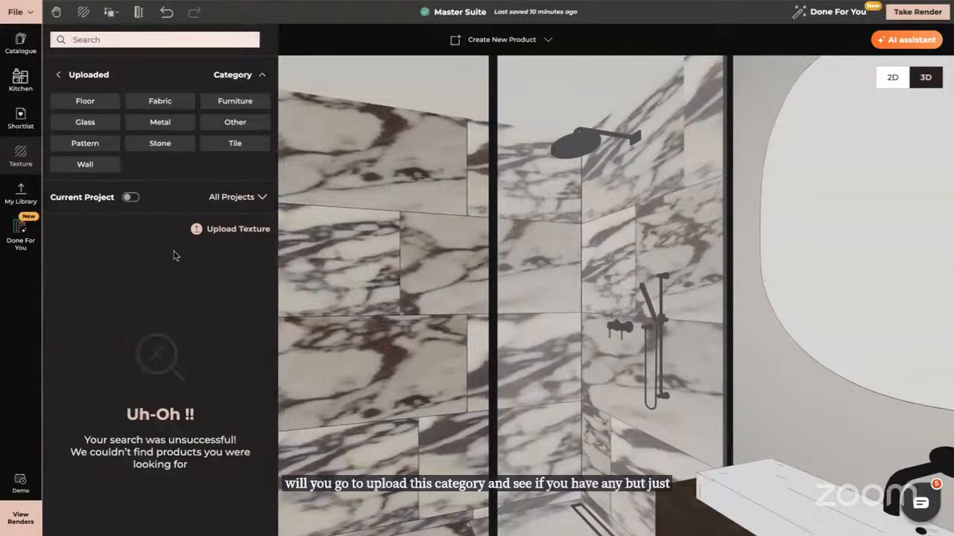
Filter the uploaded textures to include every project by selecting all projects in the project list, then close the panel
click(260, 199)
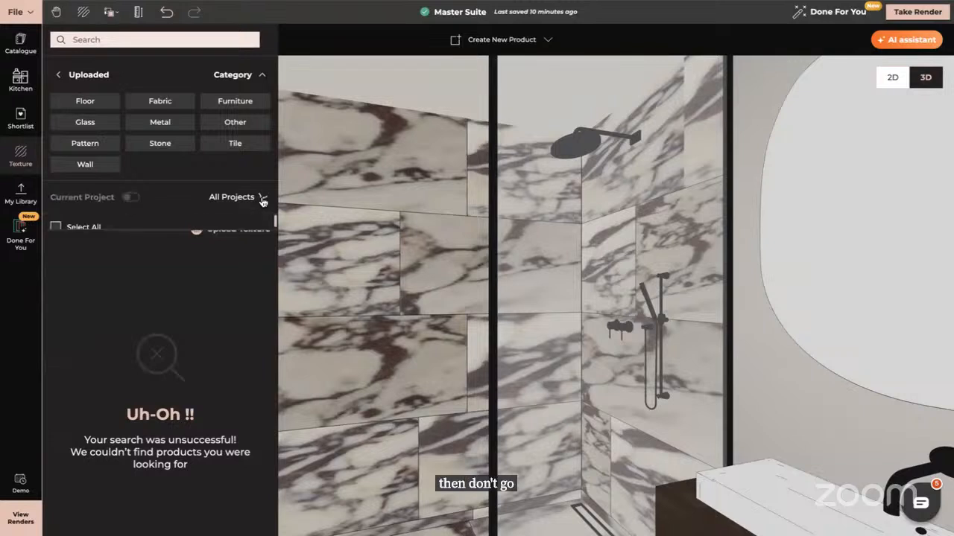
click(54, 228)
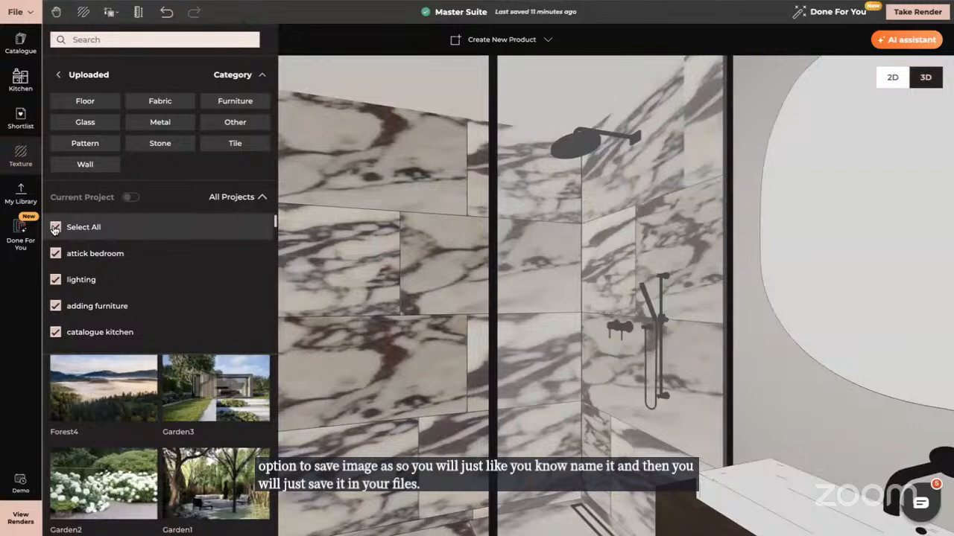
click(4, 392)
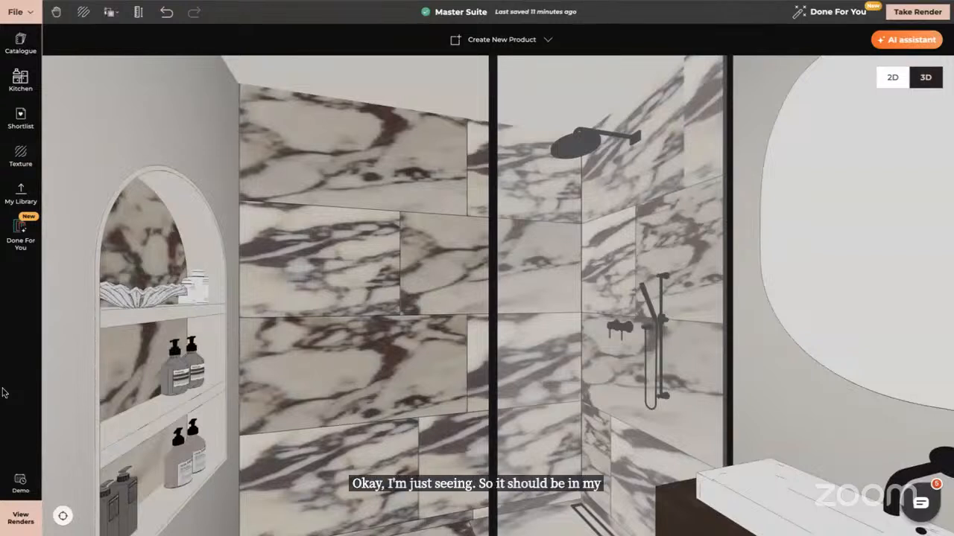
Reopen the texture panel and switch between the uploaded textures and the catalogue texture categories, then close it
click(21, 160)
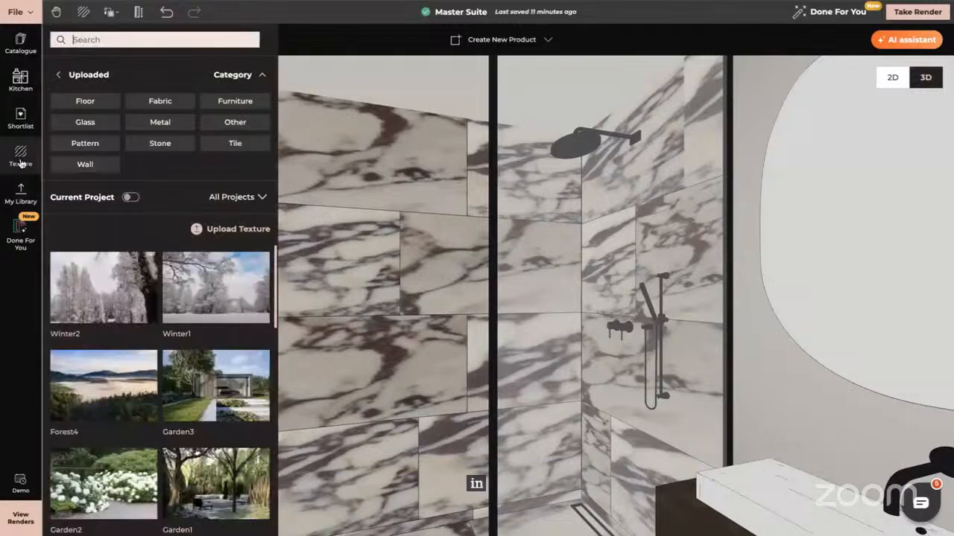
click(58, 74)
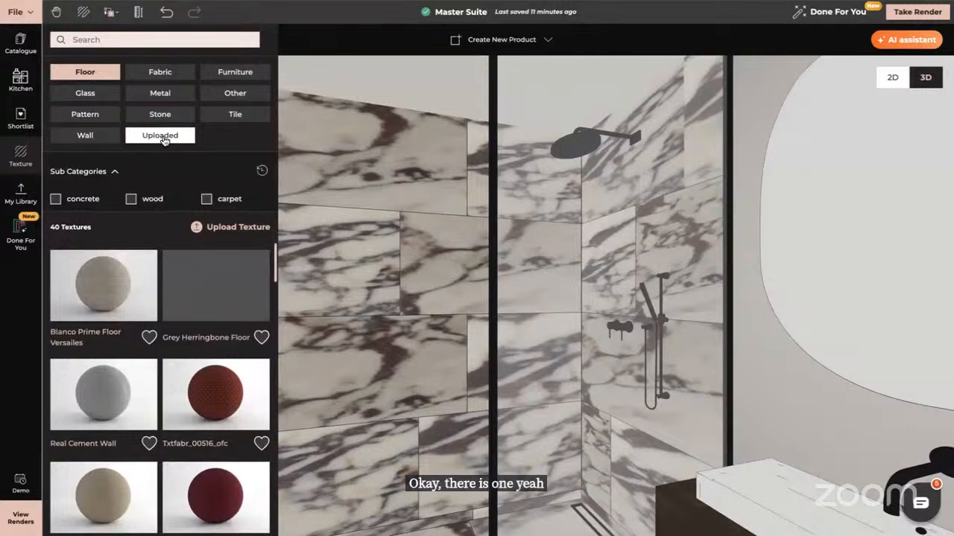
click(162, 138)
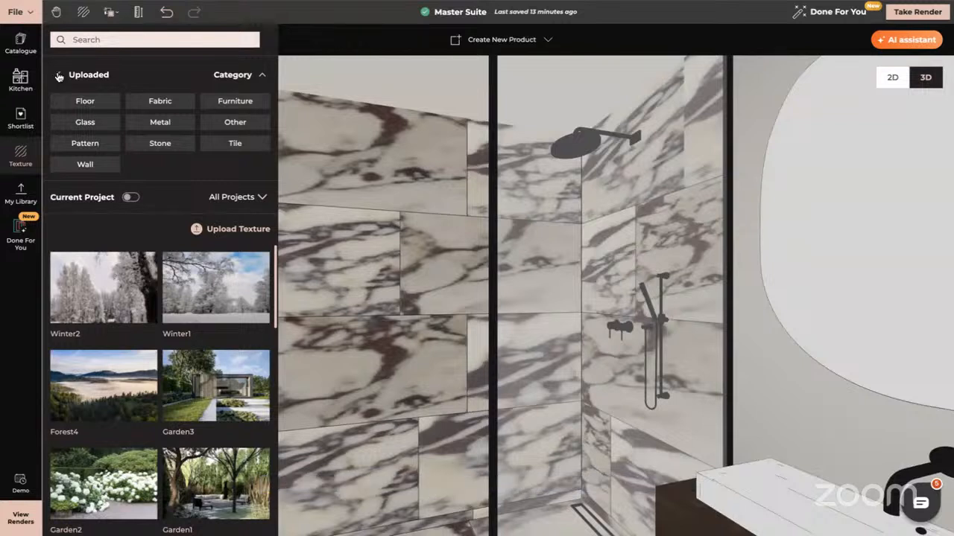
click(59, 76)
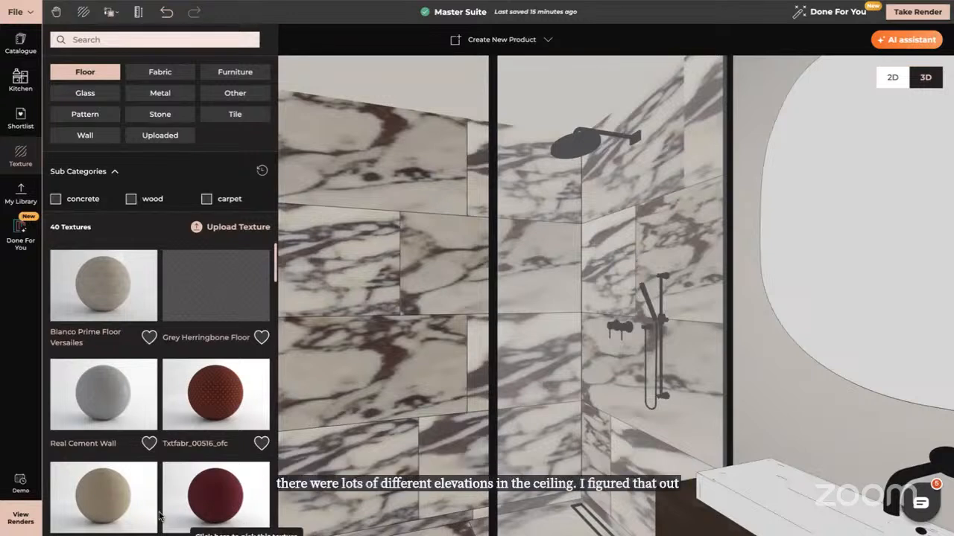
click(18, 345)
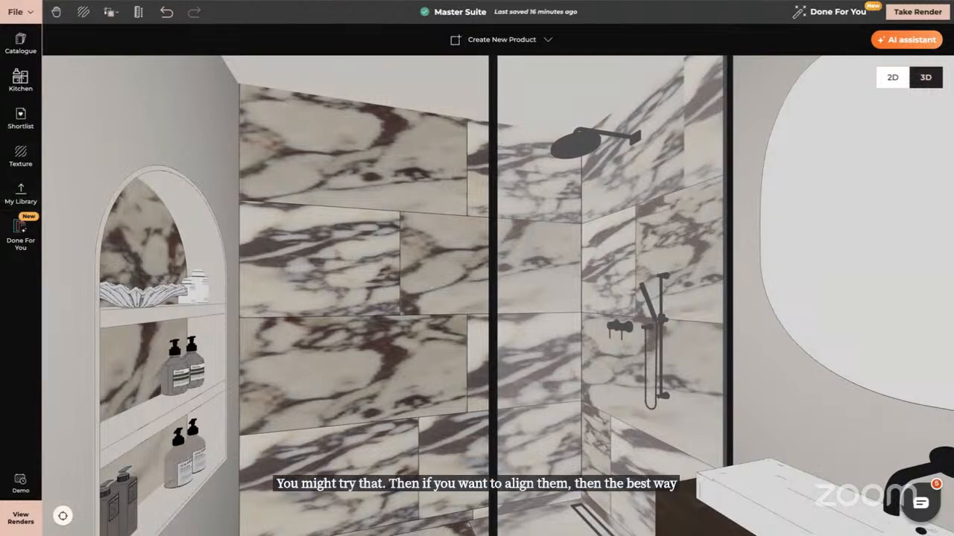
Select the black towel ladder on the bathroom wall and open its properties to view dimensions, angle and position
drag(394, 332, 388, 367)
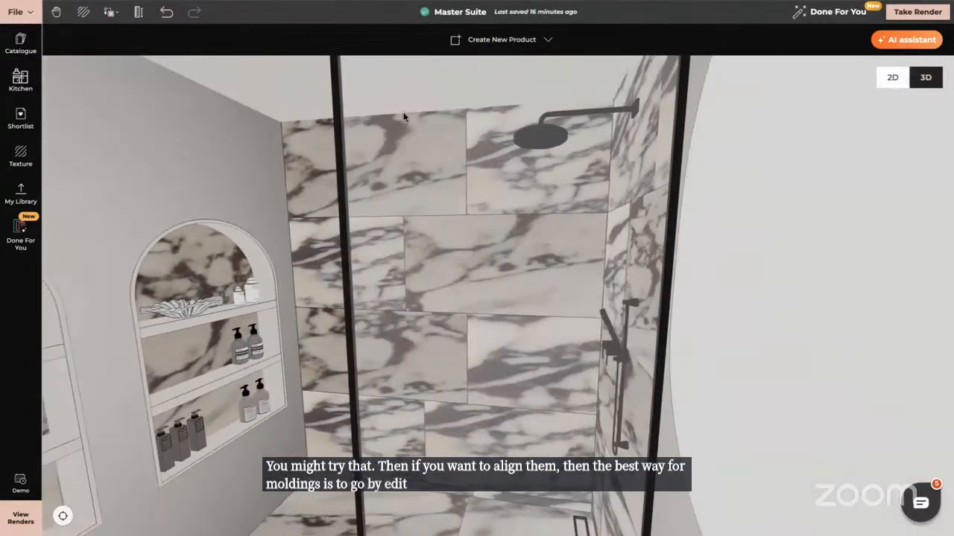
click(263, 91)
click(61, 514)
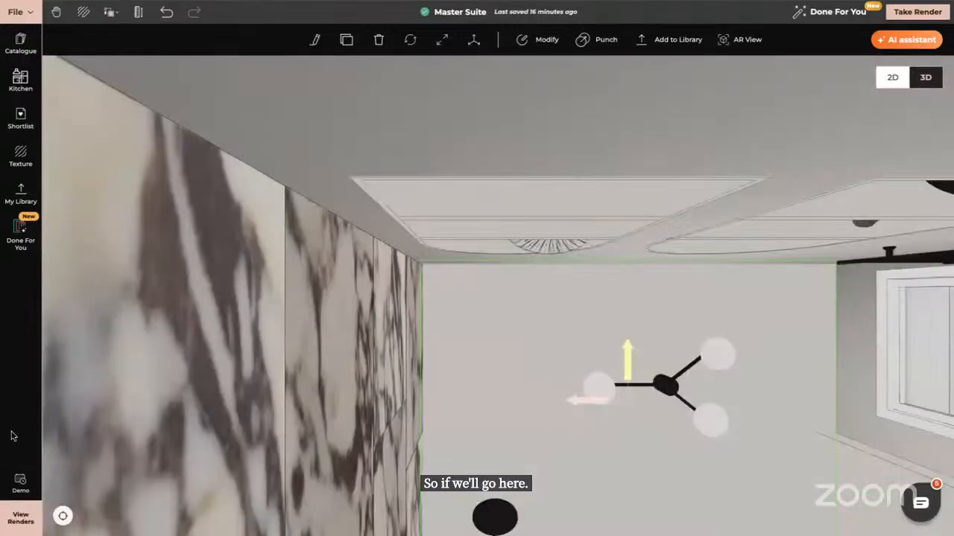
drag(568, 358, 527, 352)
drag(626, 357, 460, 232)
scroll(460, 232, up, 2)
scroll(460, 232, down, 2)
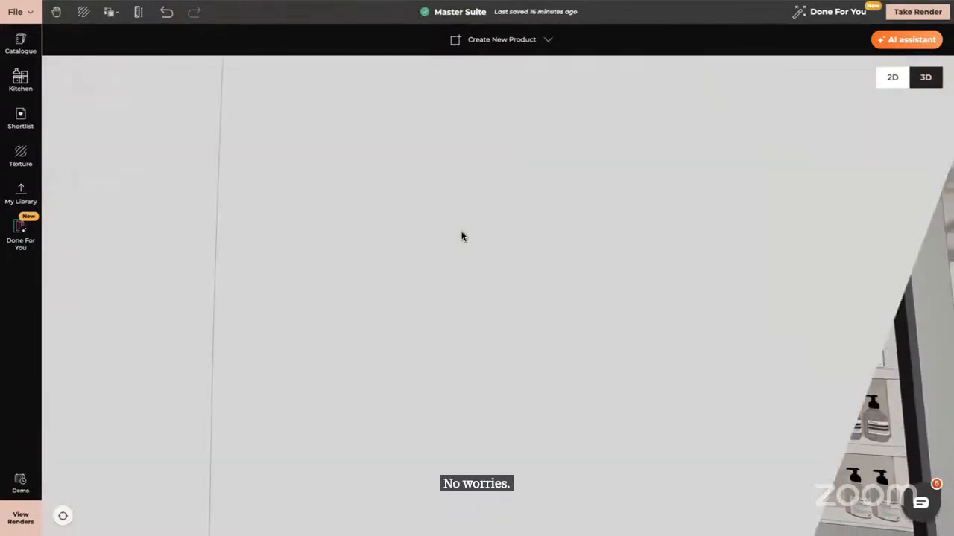
scroll(461, 234, down, 3)
click(466, 339)
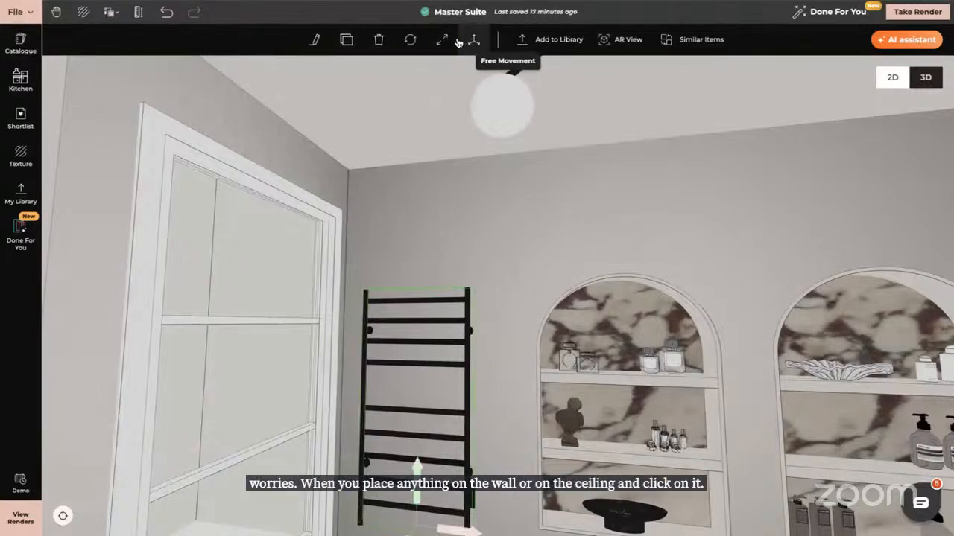
click(315, 38)
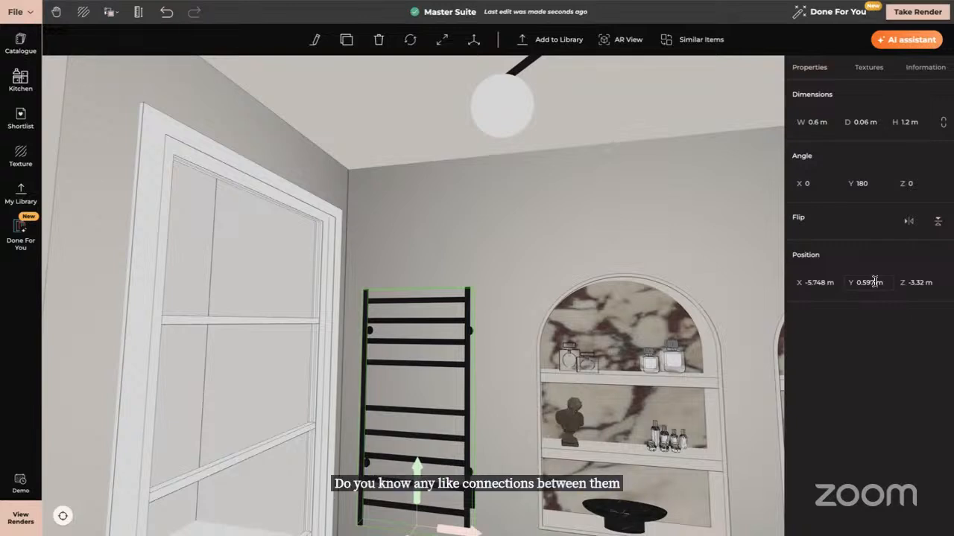
mouse_move(946, 1)
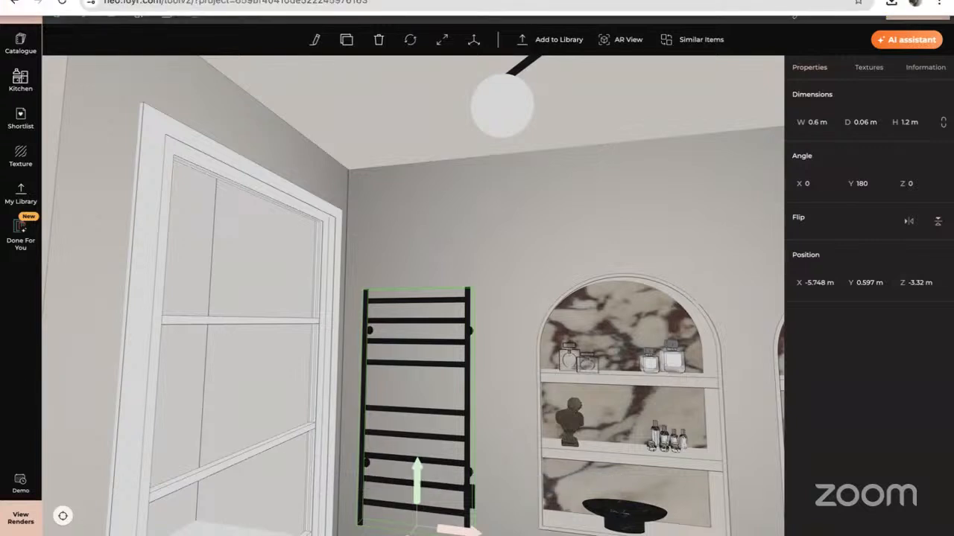
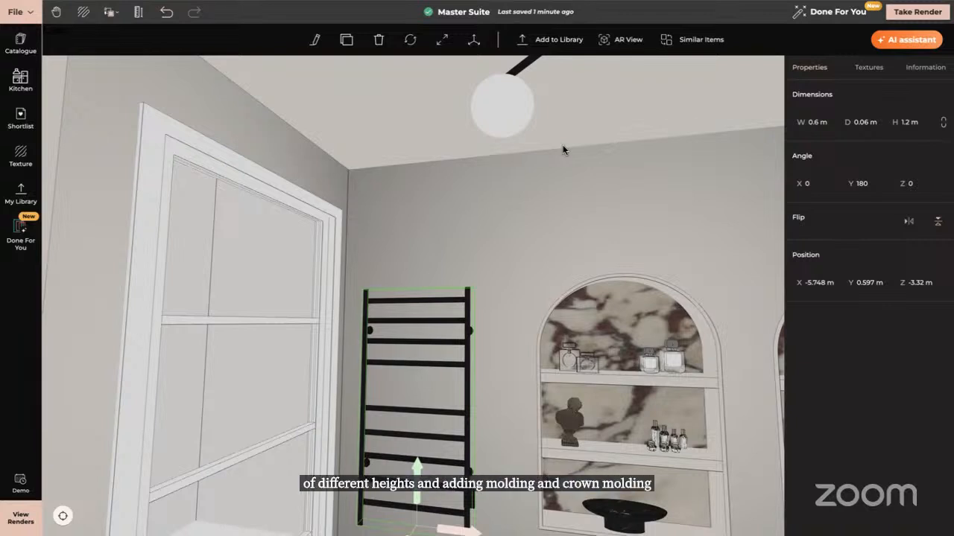
Switch to the Biophilic Bedroom 2 project, look up at the ceiling and start creating a new product yourself
click(20, 327)
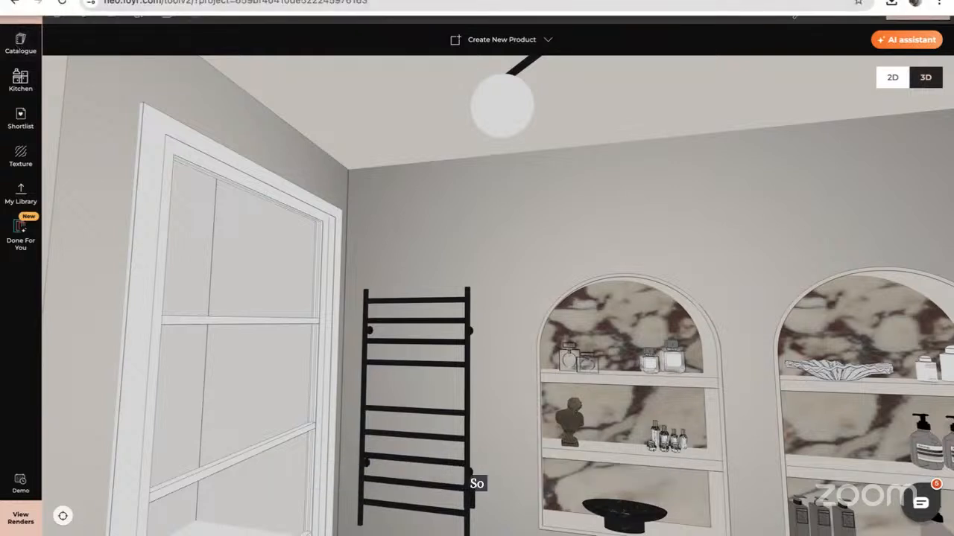
click(313, 2)
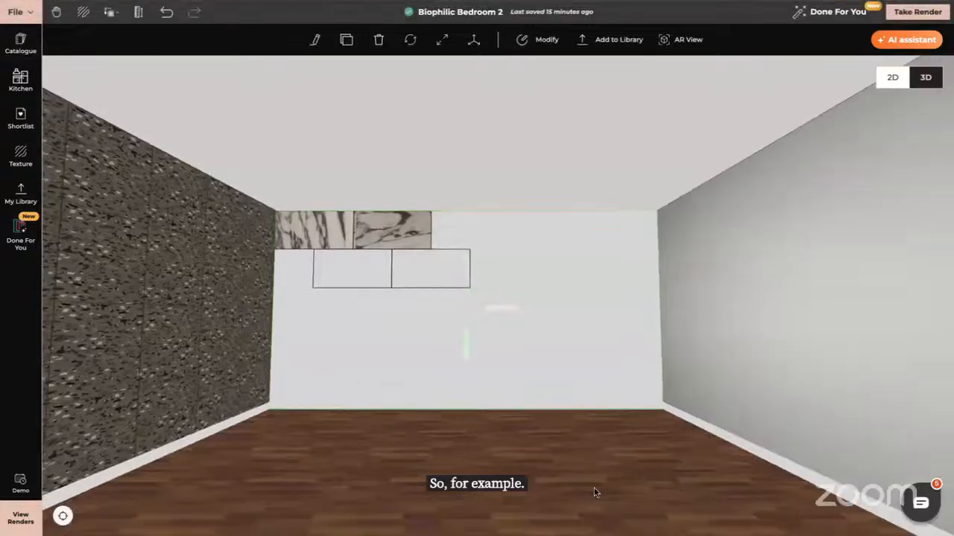
drag(595, 493, 679, 216)
drag(649, 151, 649, 151)
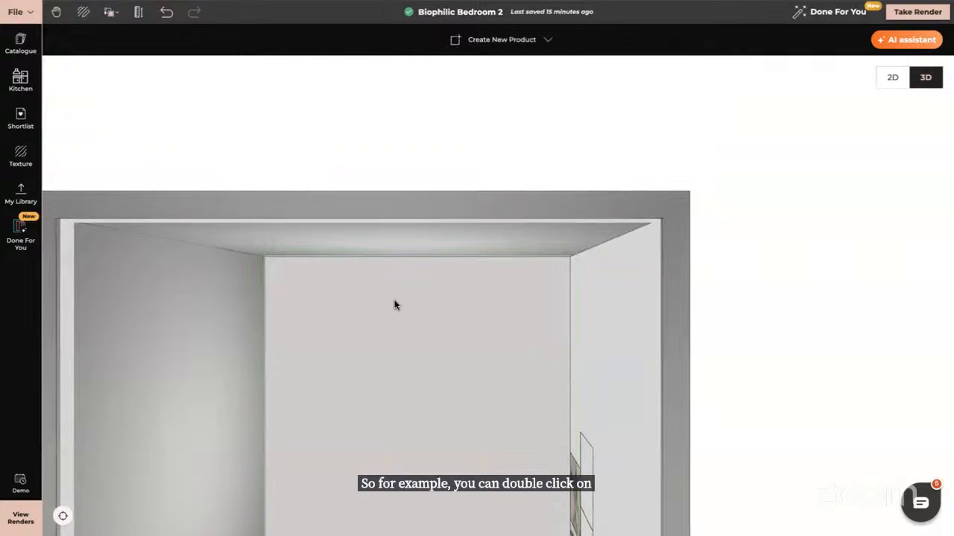
right_drag(423, 356, 488, 266)
click(492, 37)
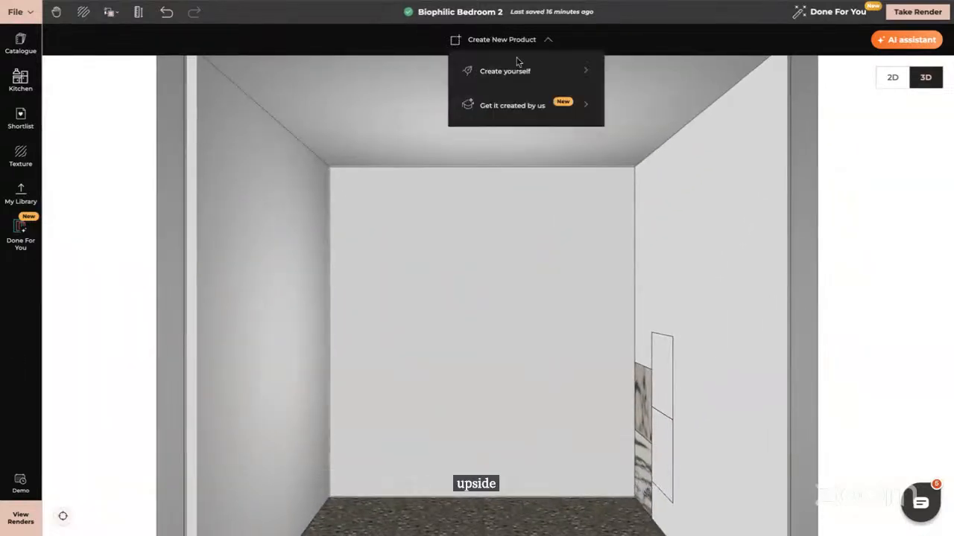
click(514, 71)
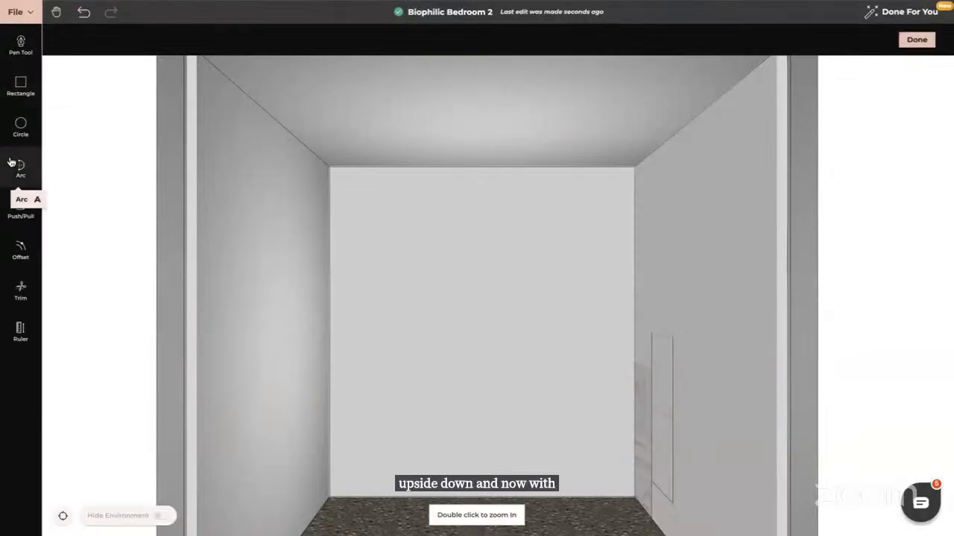
Trace a rectangle over the whole ceiling, about 5.43 m by 5.89 m, with the Rectangle tool
click(21, 86)
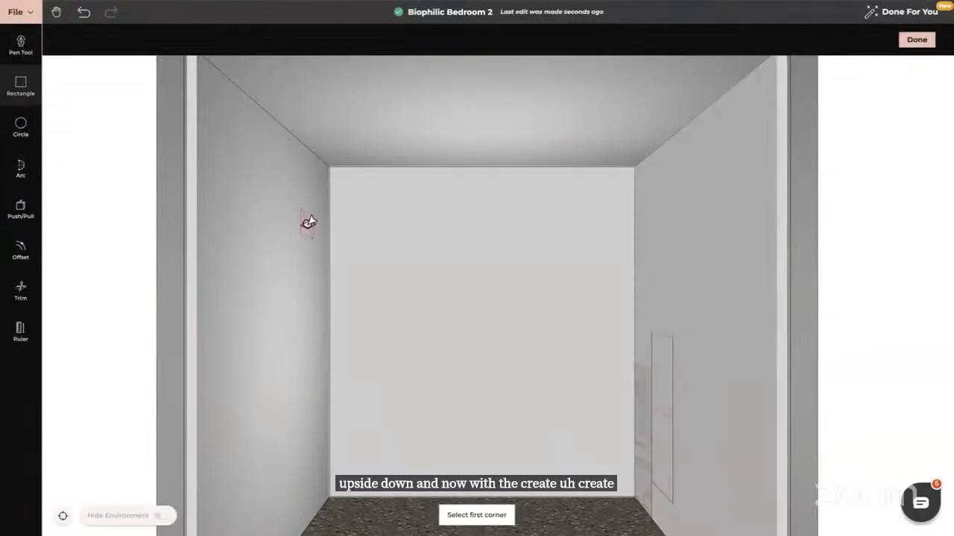
click(328, 168)
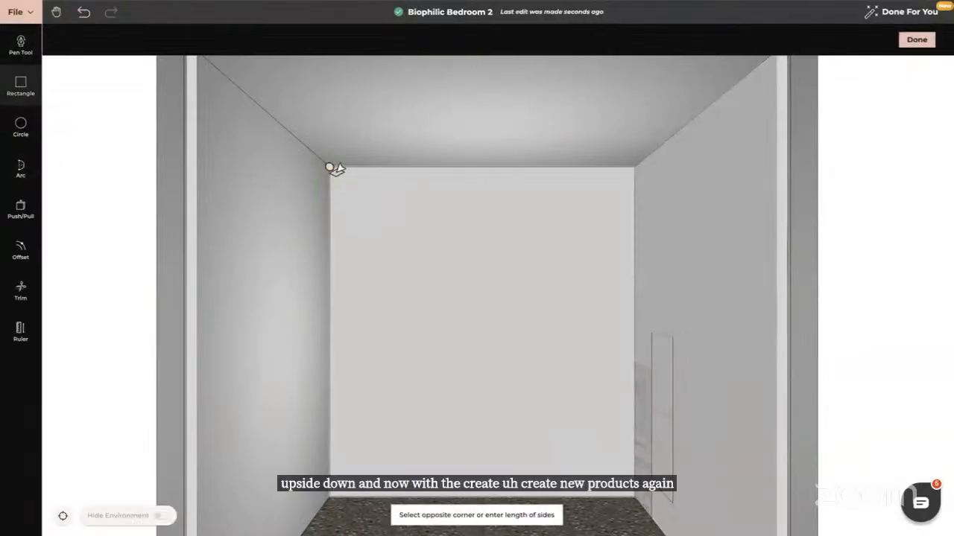
click(630, 495)
key(Escape)
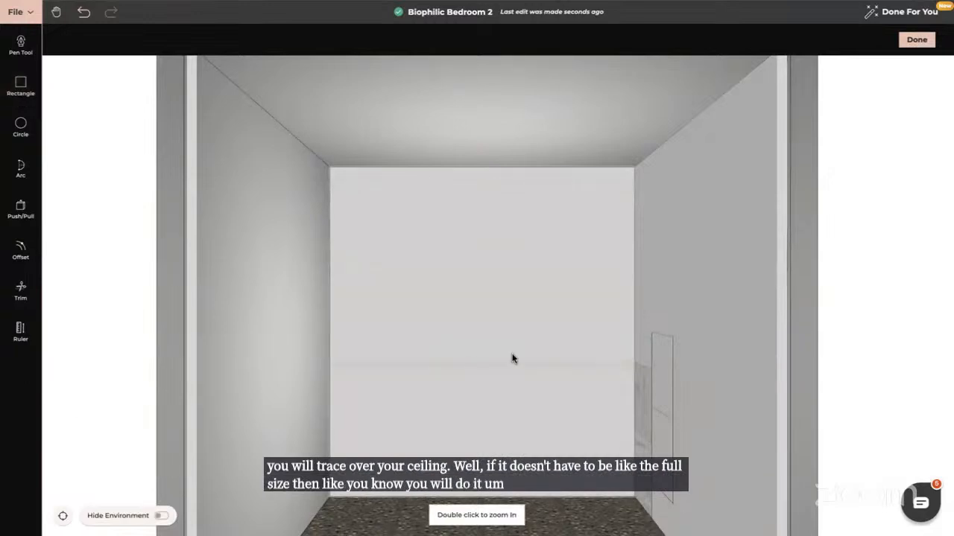
Push/pull the ceiling rectangle by 0.1 m
drag(511, 358, 461, 380)
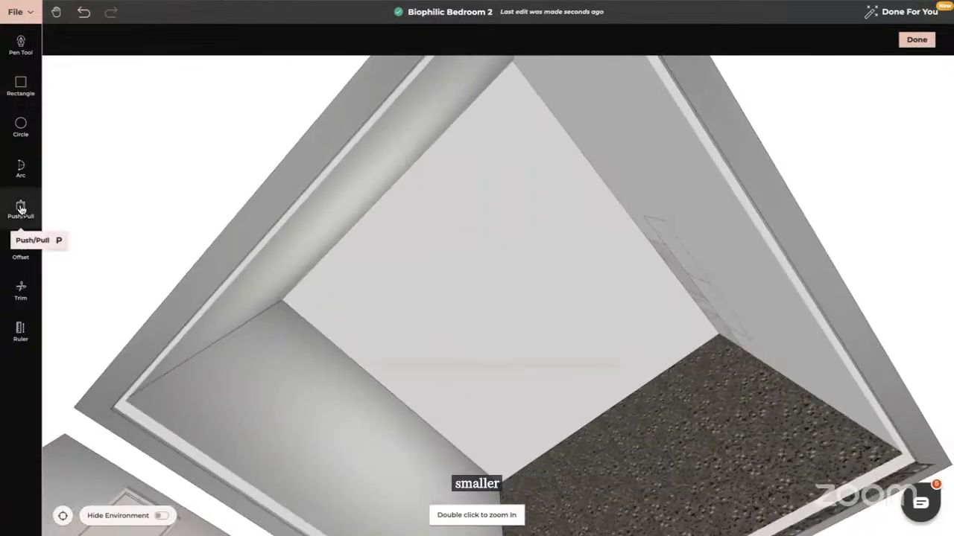
click(20, 209)
click(497, 280)
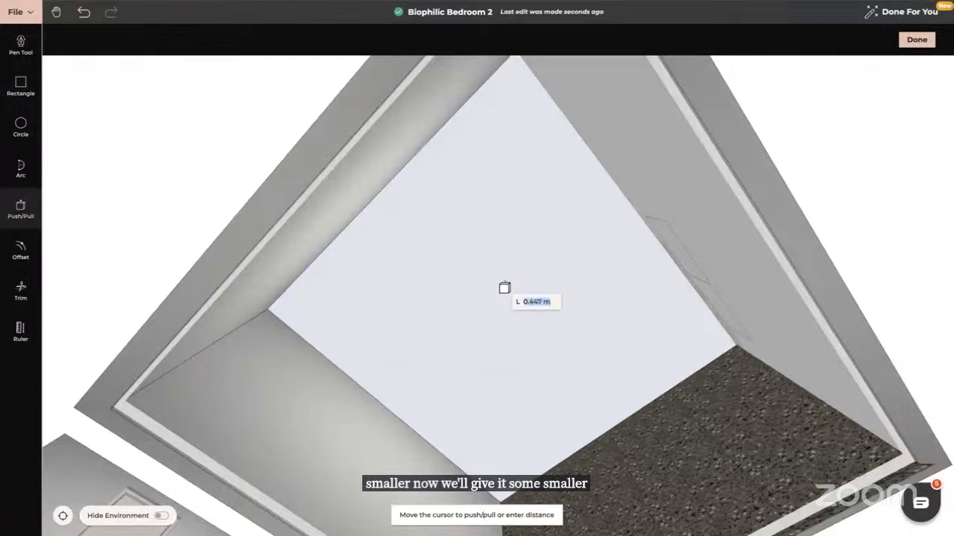
text(0.1)
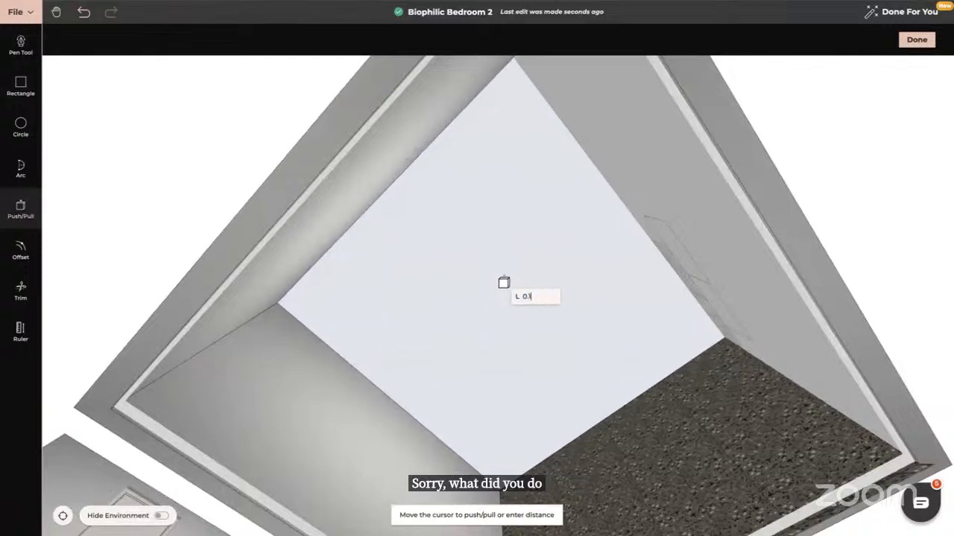
key(Return)
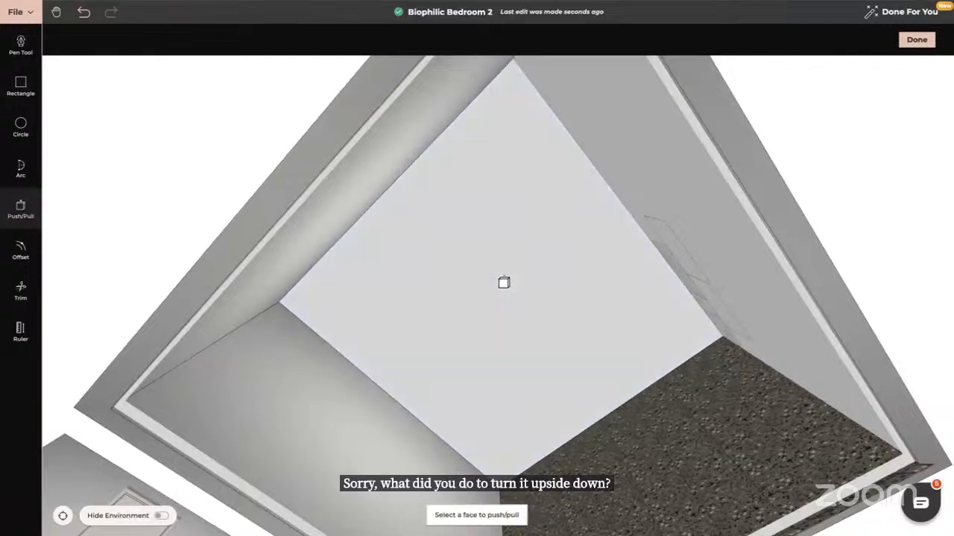
key(Escape)
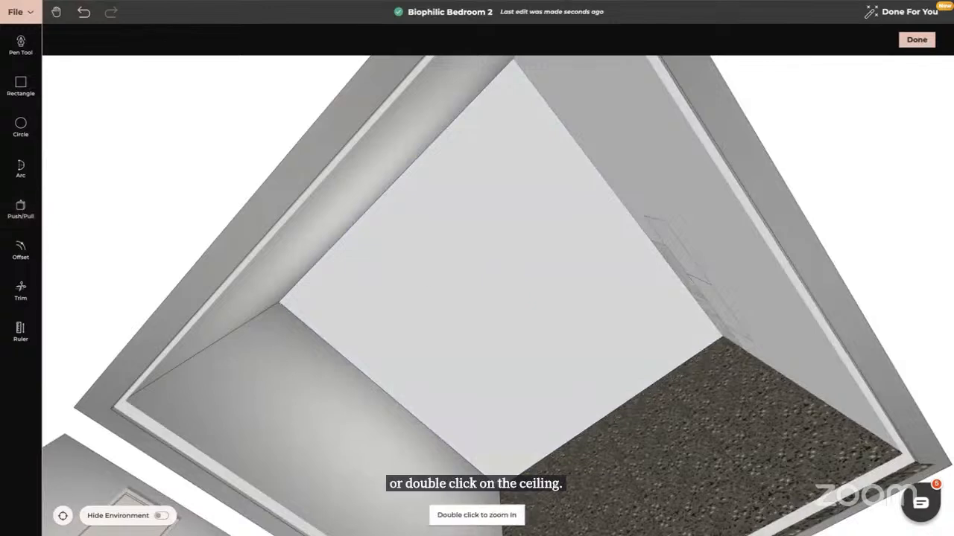
Offset the ceiling face inward twice, about 0.24 m and about 0.21 m, to form two nested borders
drag(579, 355, 645, 307)
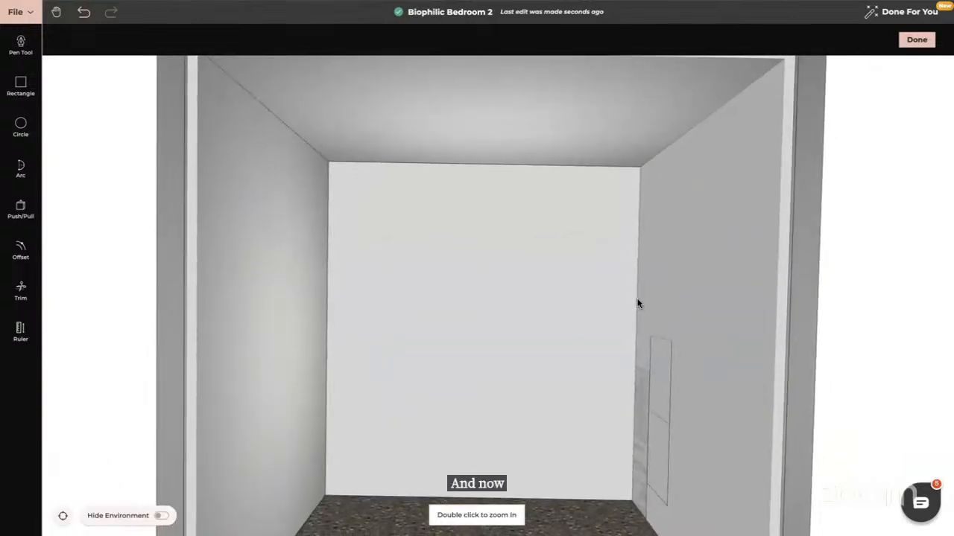
click(21, 248)
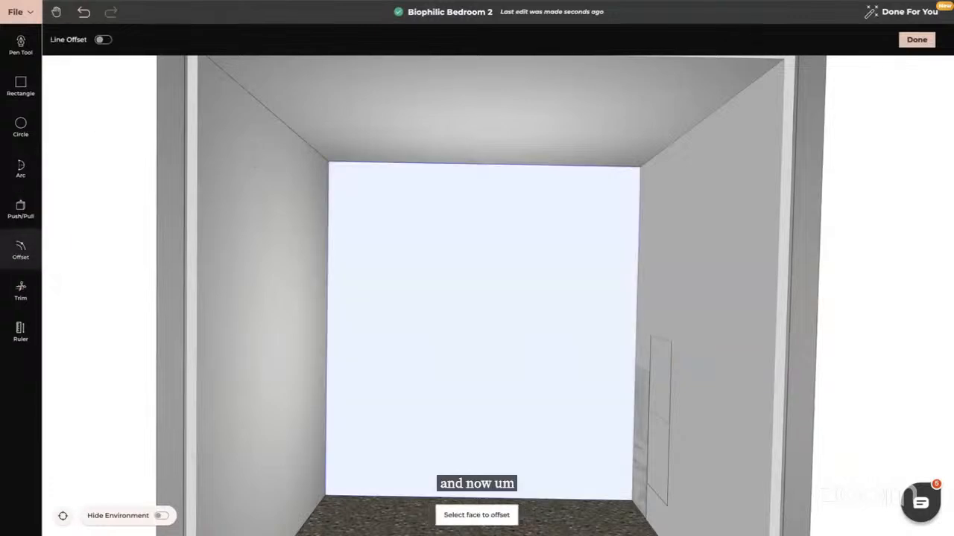
click(445, 270)
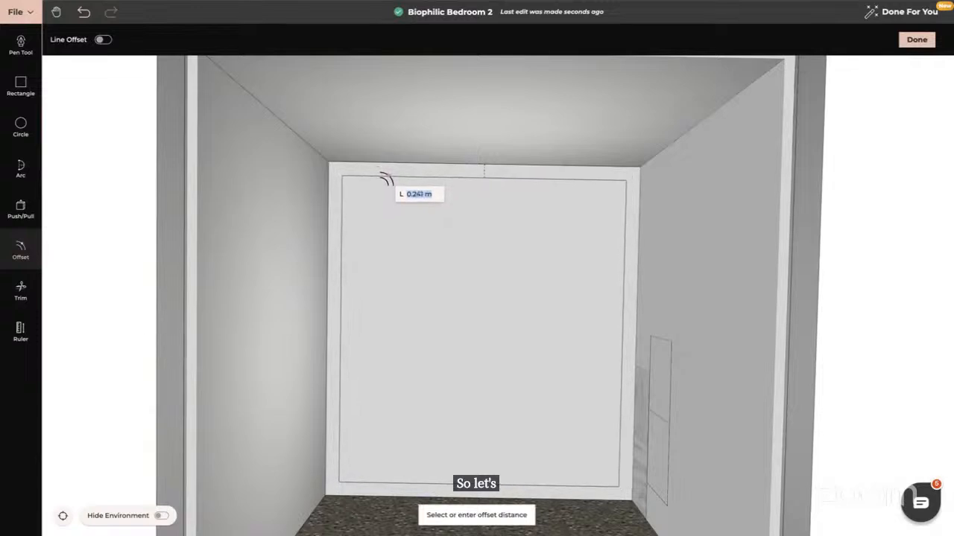
click(386, 179)
click(449, 321)
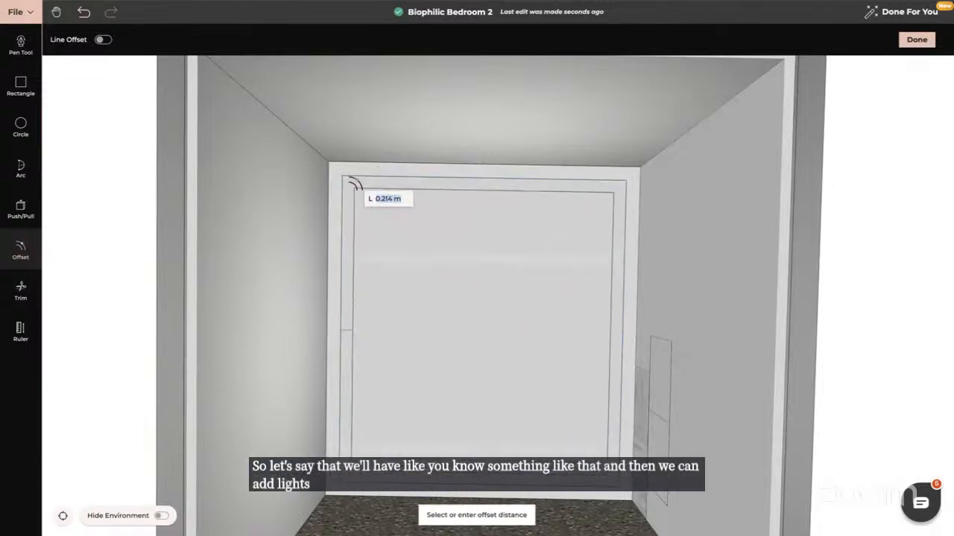
click(359, 188)
Offset the inner ceiling face about 1.28 m inward to form a central rectangle
click(477, 343)
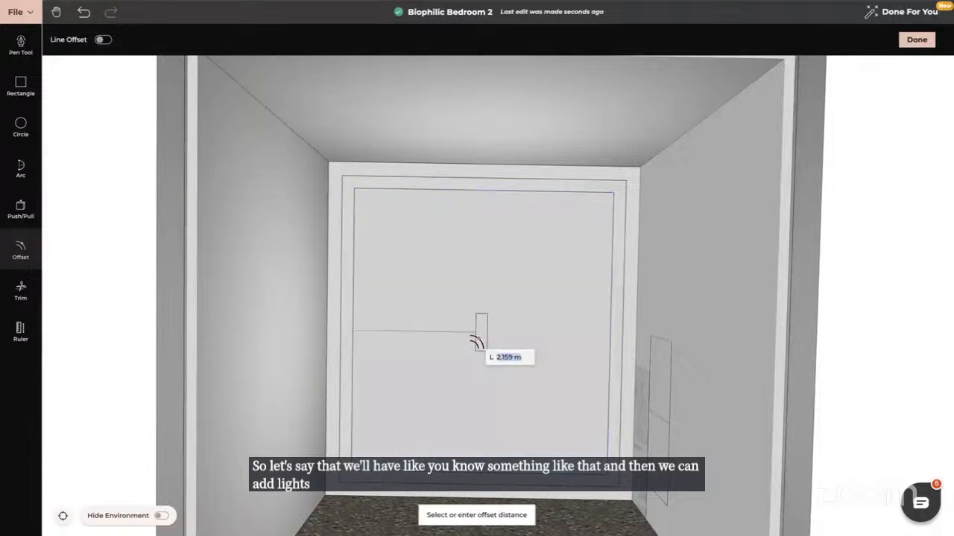
click(423, 263)
key(Escape)
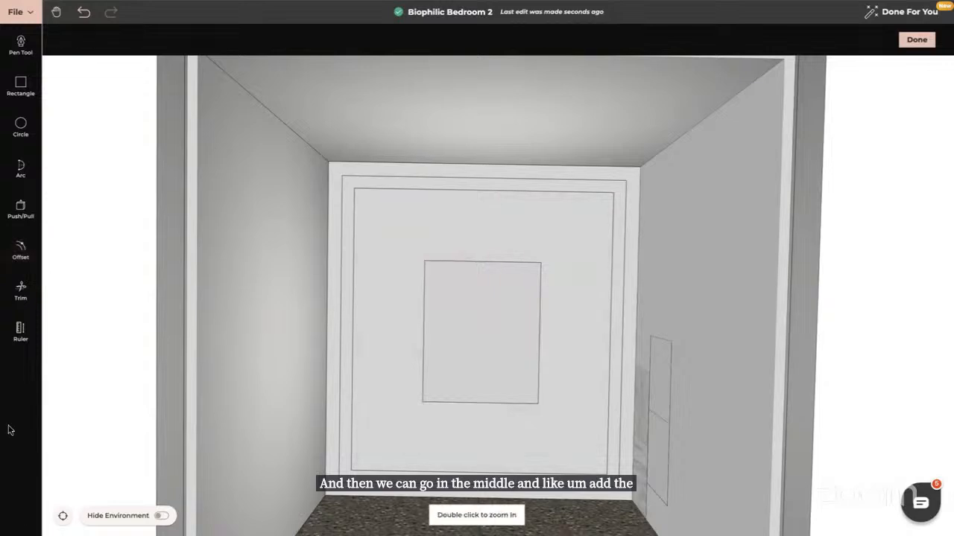
Push/pull the central ceiling rectangle to recess it
drag(484, 328, 385, 456)
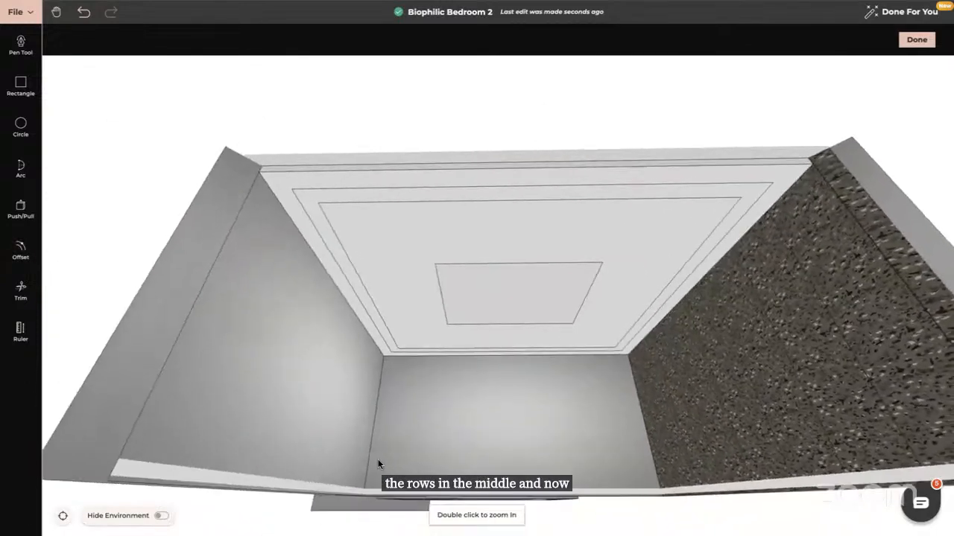
click(20, 205)
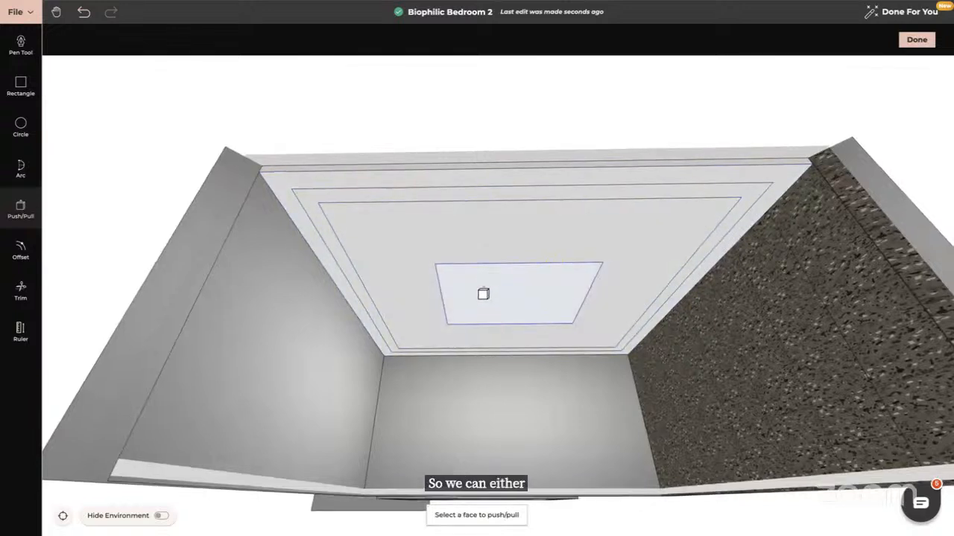
click(485, 305)
click(483, 298)
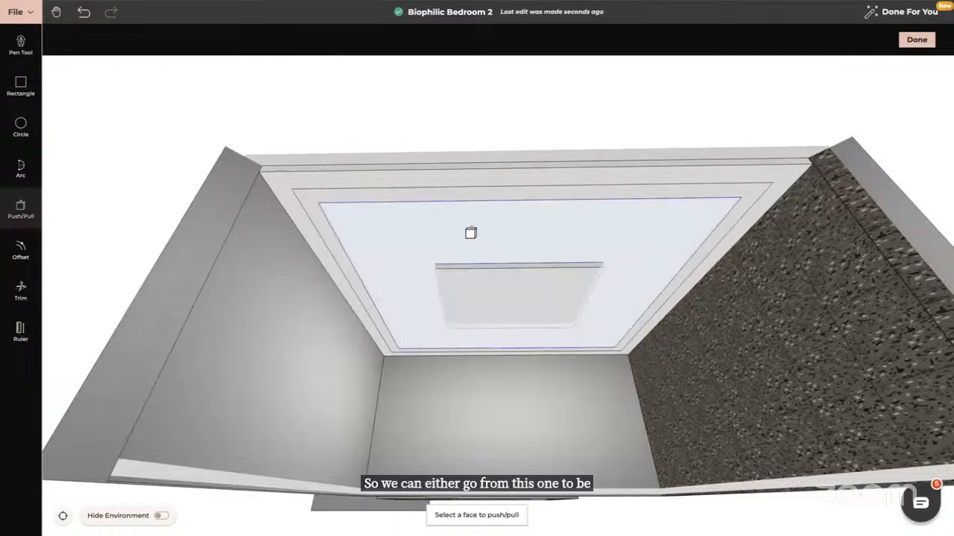
Push/pull the inner ceiling band about 0.07 m and the outer band about 0.03 m, then finish the custom ceiling
click(461, 233)
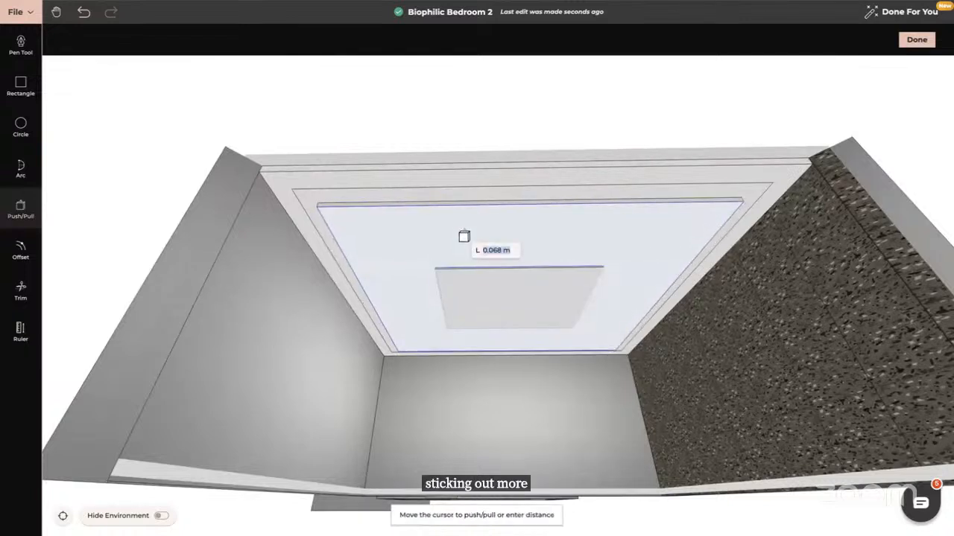
click(462, 235)
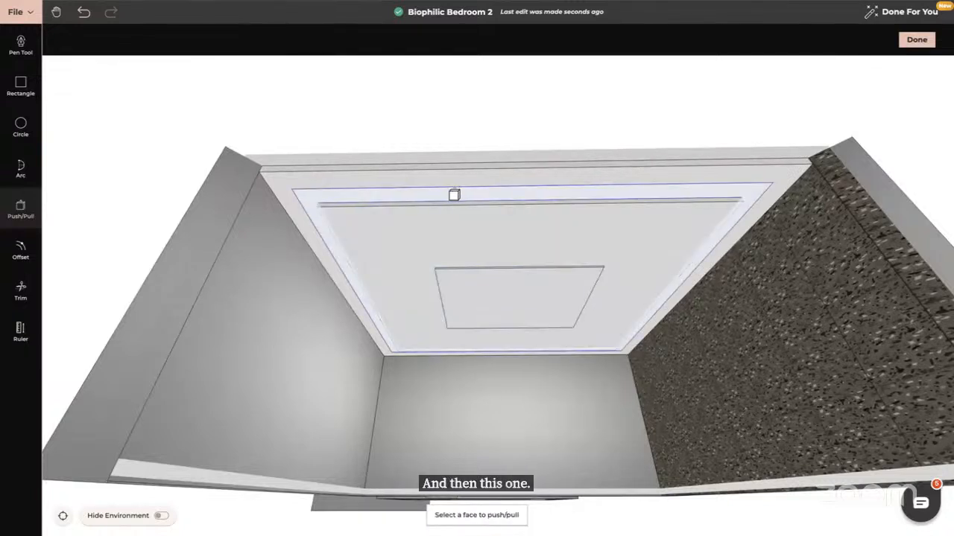
click(454, 195)
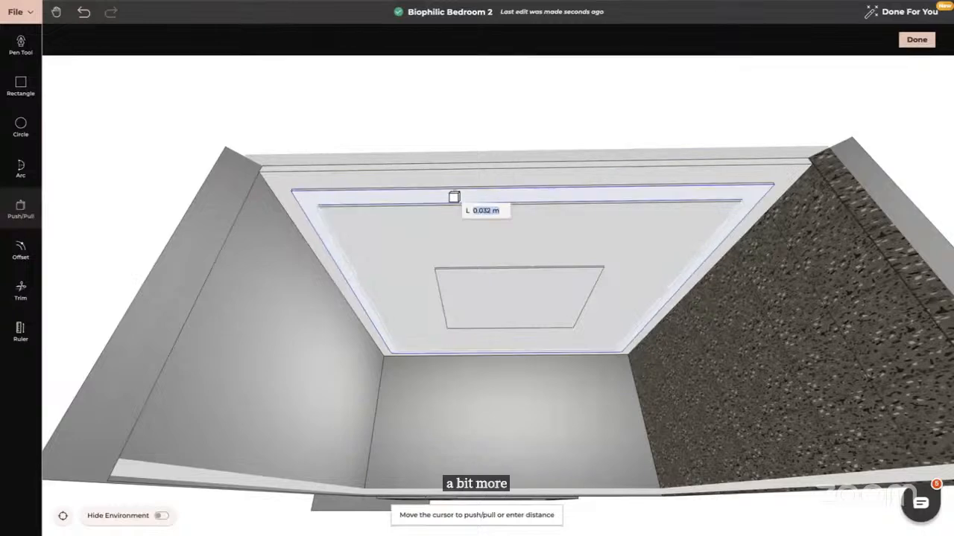
click(454, 197)
mouse_move(464, 242)
mouse_down()
mouse_move(462, 268)
mouse_move(469, 259)
mouse_up()
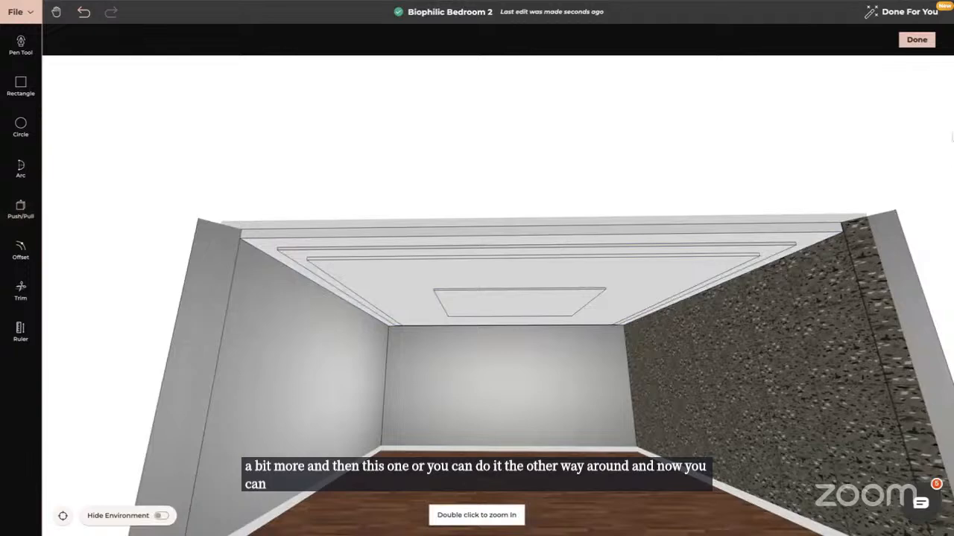
click(916, 39)
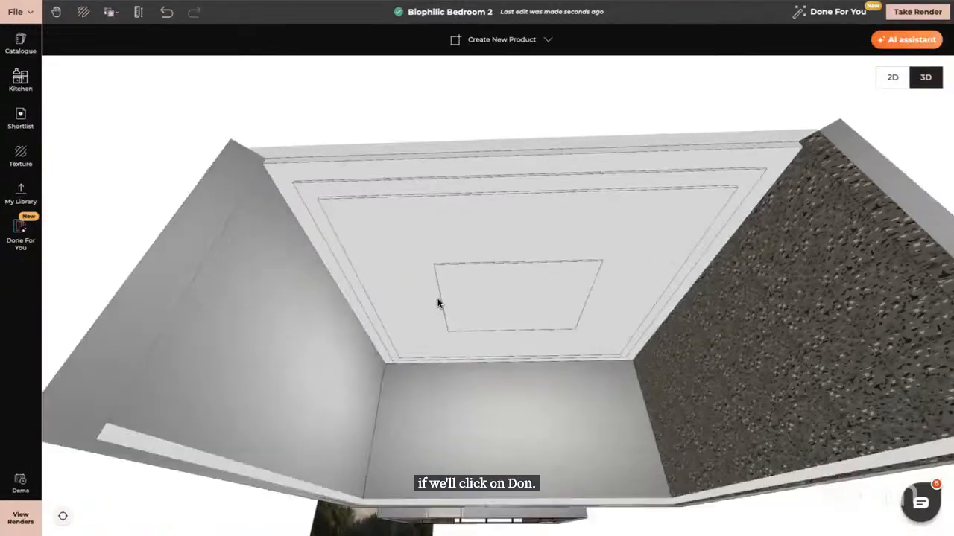
Search the catalogue for led strip light and browse the strip light results
drag(437, 300, 517, 261)
drag(617, 291, 537, 234)
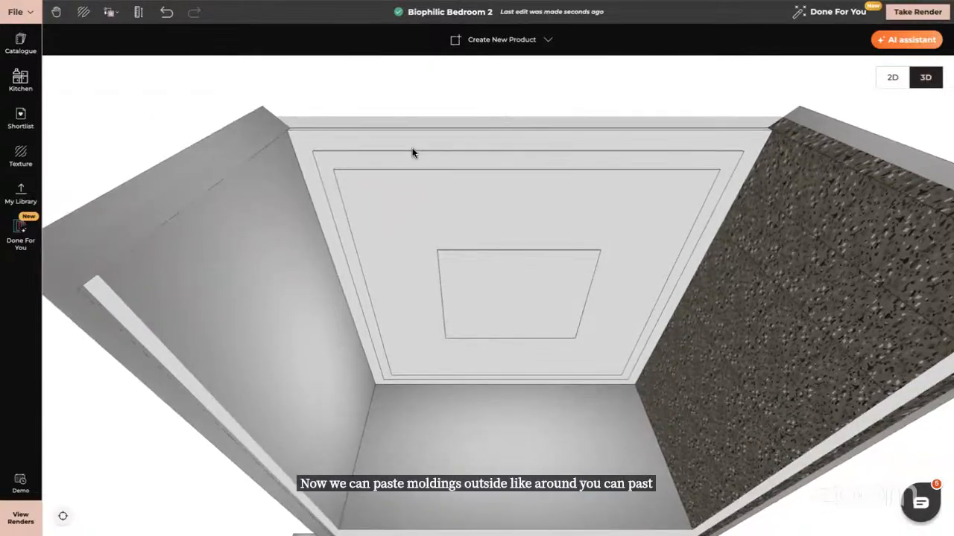
drag(413, 190, 485, 309)
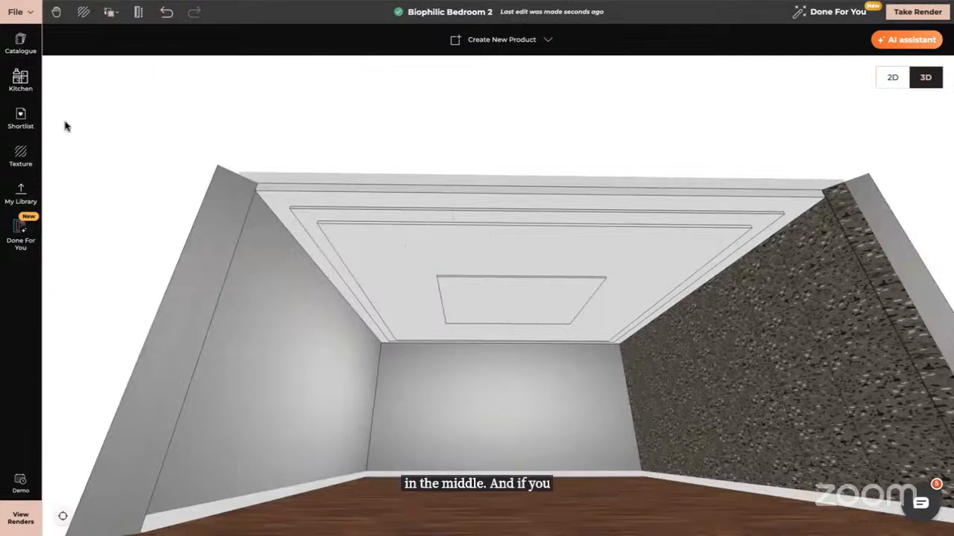
drag(325, 305, 339, 292)
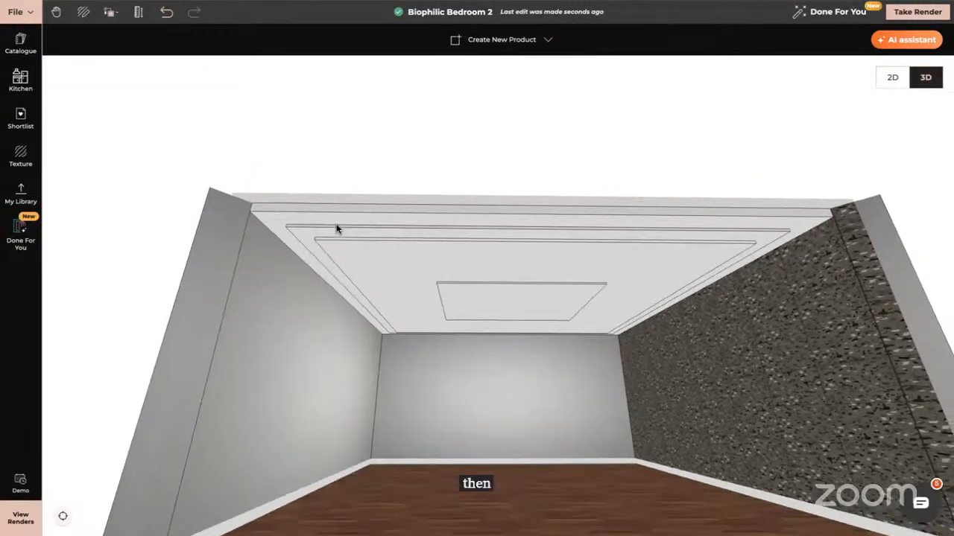
click(20, 43)
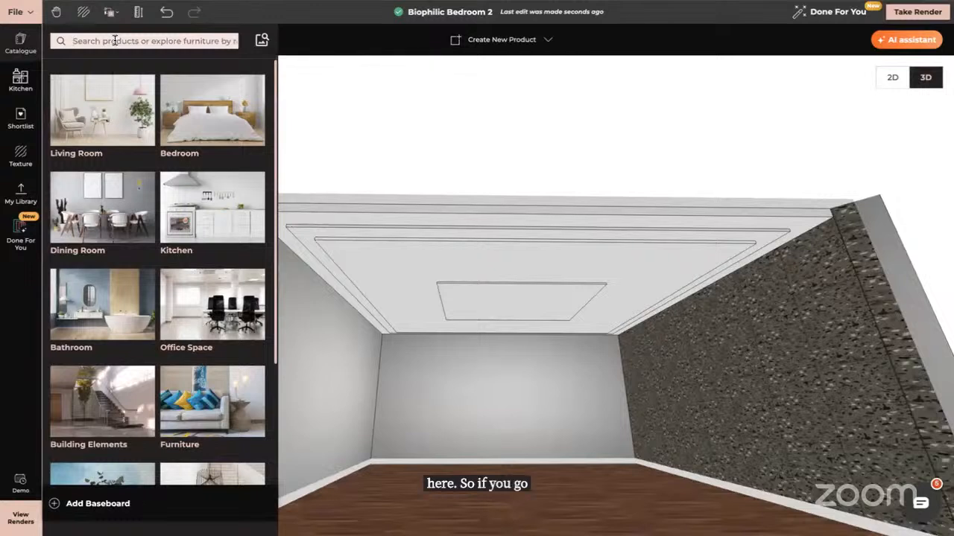
click(115, 41)
text(le)
text(d strip)
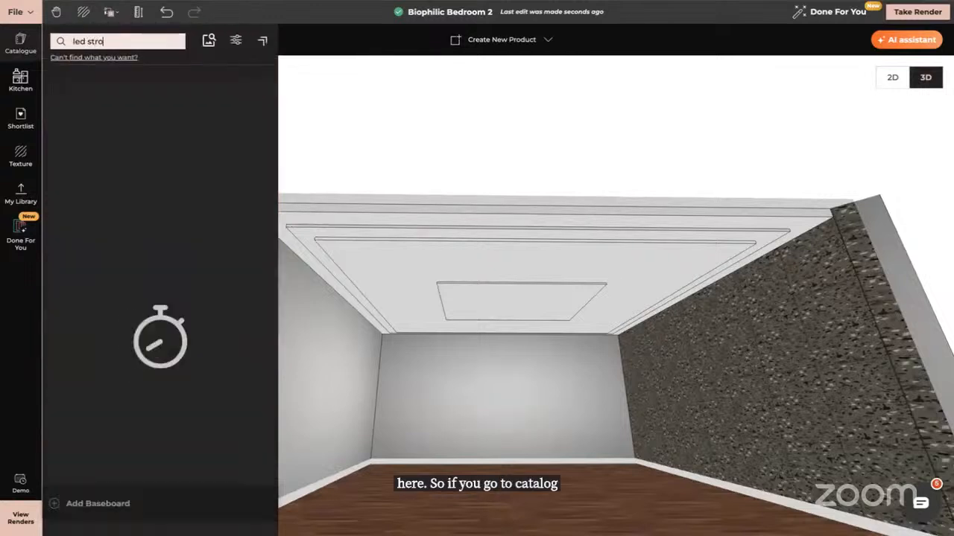
text( light)
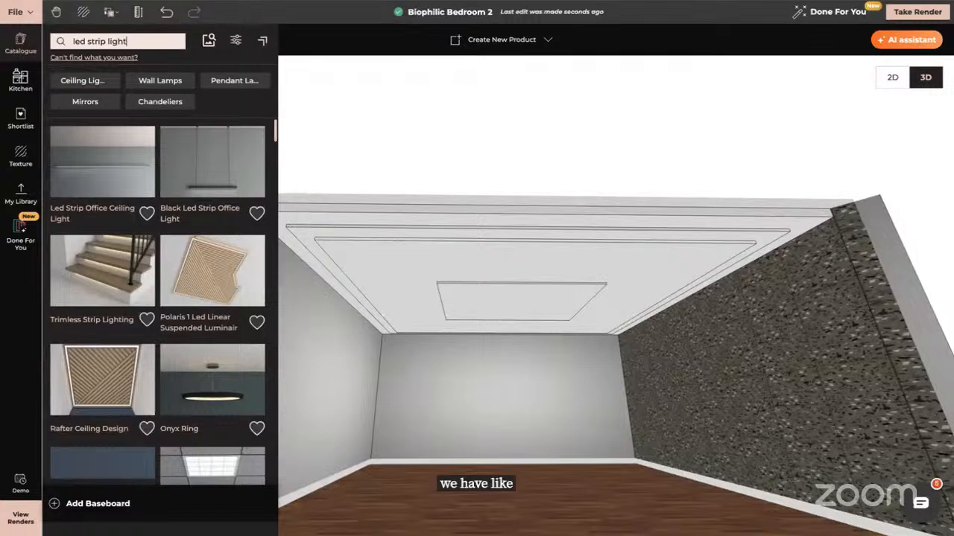
scroll(228, 393, down, 2)
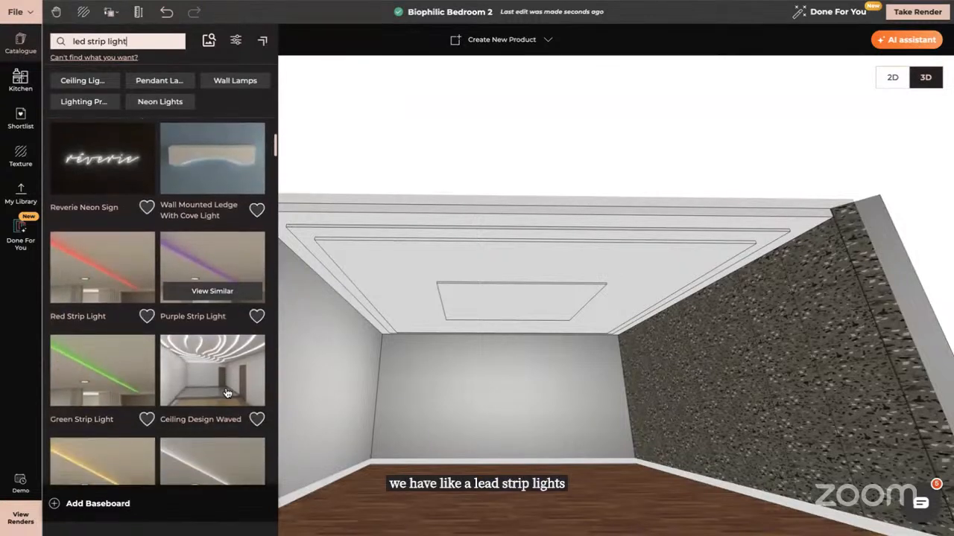
scroll(227, 393, down, 2)
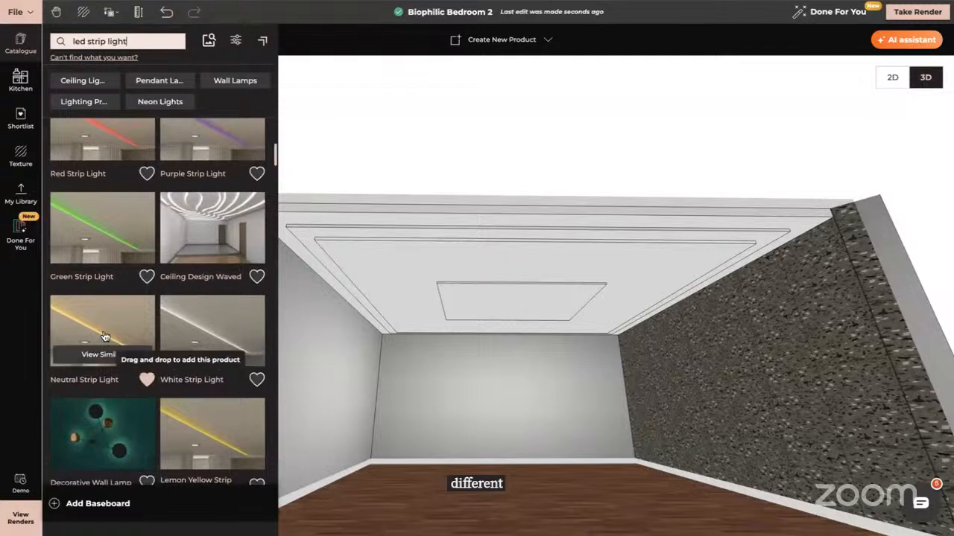
Place a Neutral Strip Light on the ceiling's outer band and resize it to span the full length of the band
drag(112, 350, 396, 240)
click(415, 228)
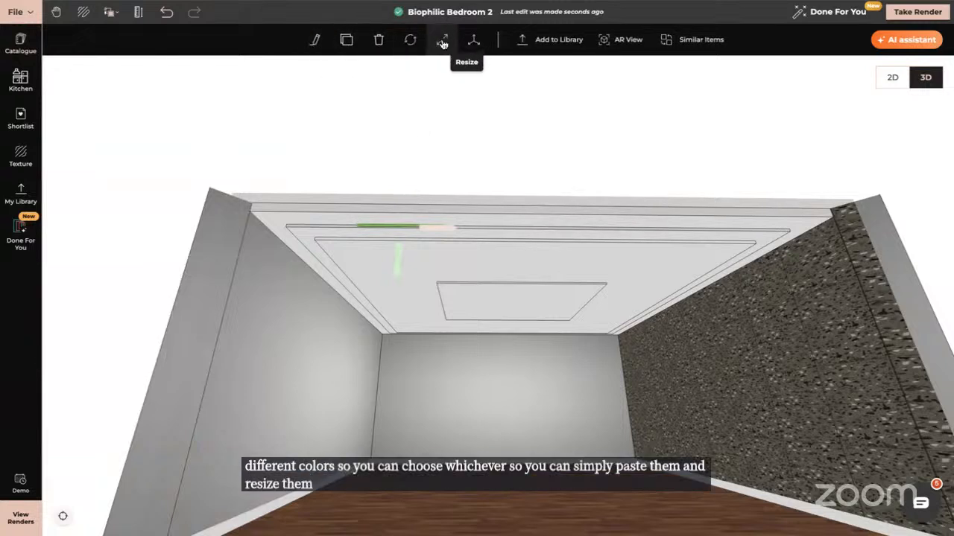
click(441, 39)
click(444, 225)
drag(492, 226, 790, 248)
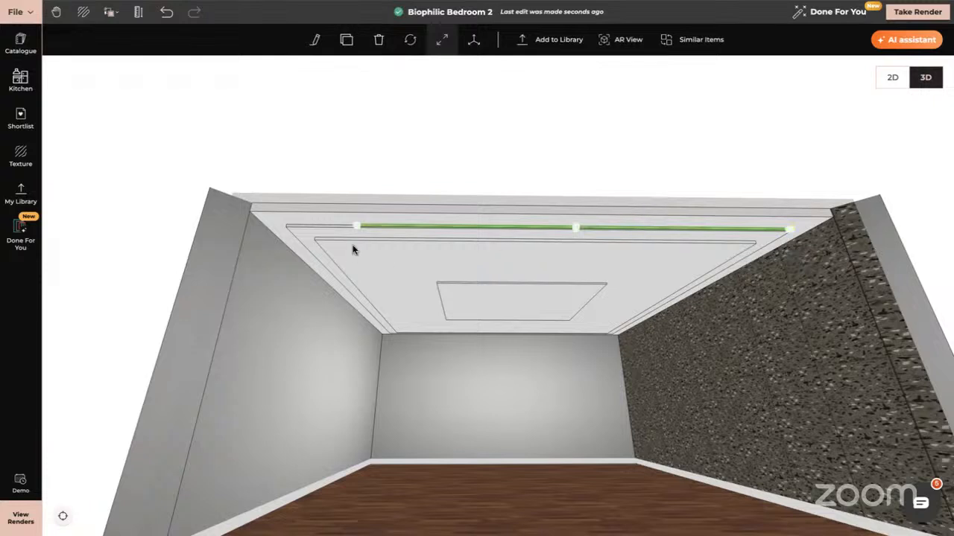
drag(357, 227, 286, 225)
Search the textures for warm light and apply Low Intensity Warm Light to the ceiling edge beside the strip
click(16, 158)
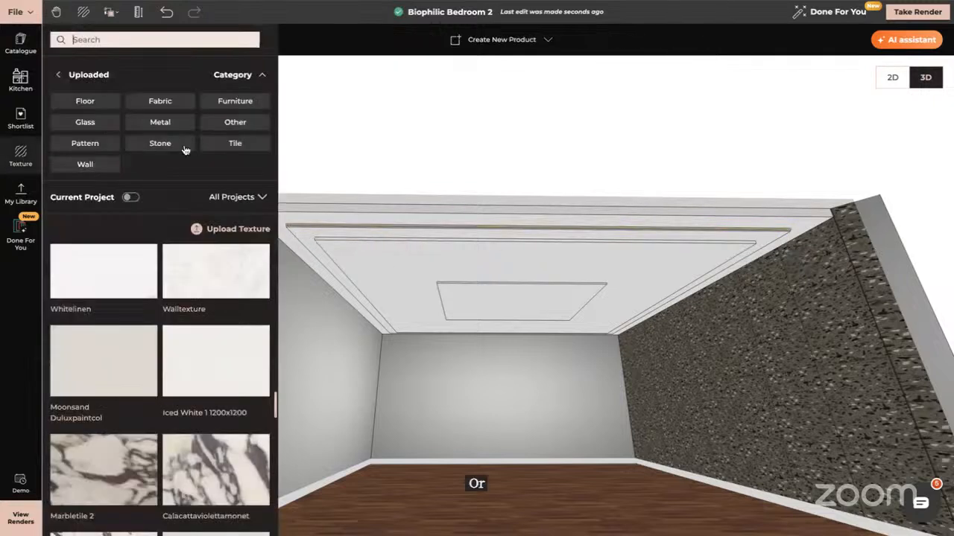
click(59, 76)
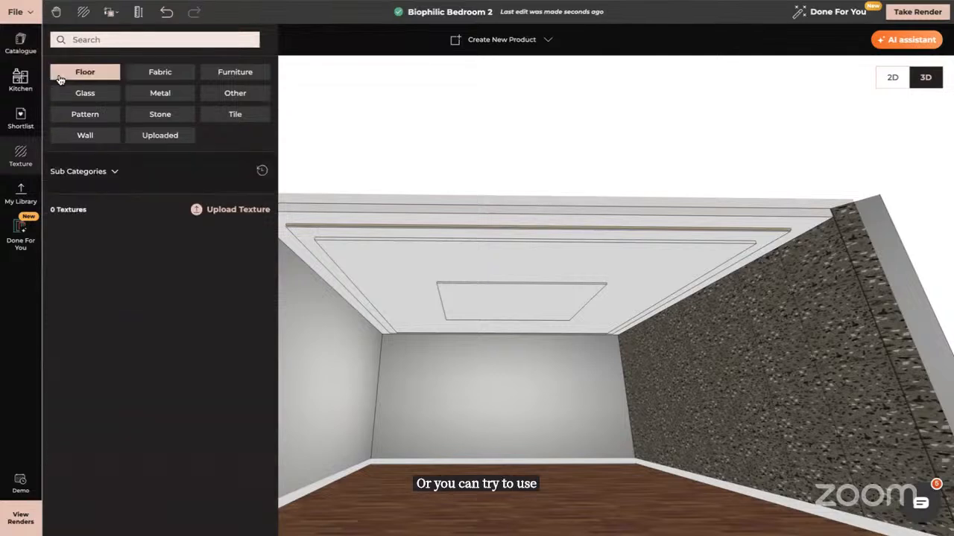
click(96, 71)
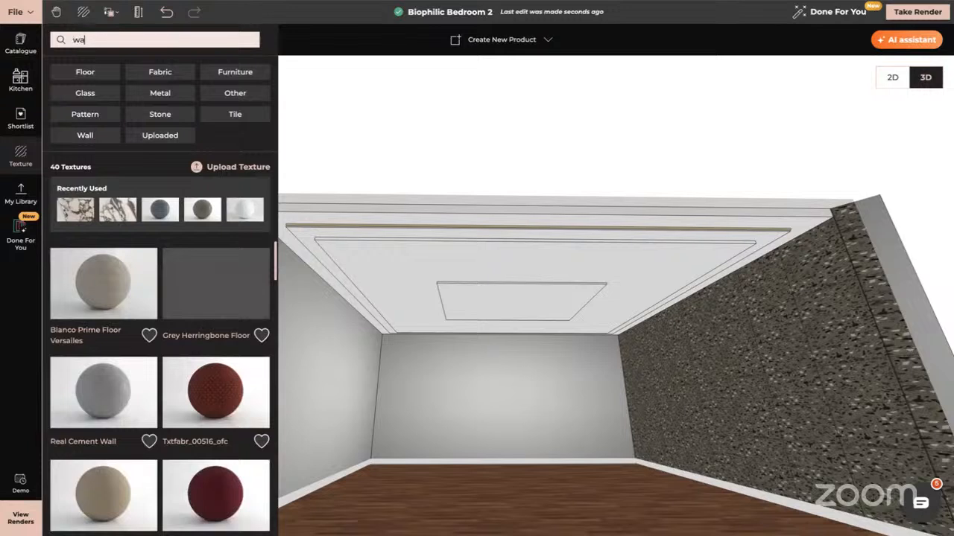
text(rm lig)
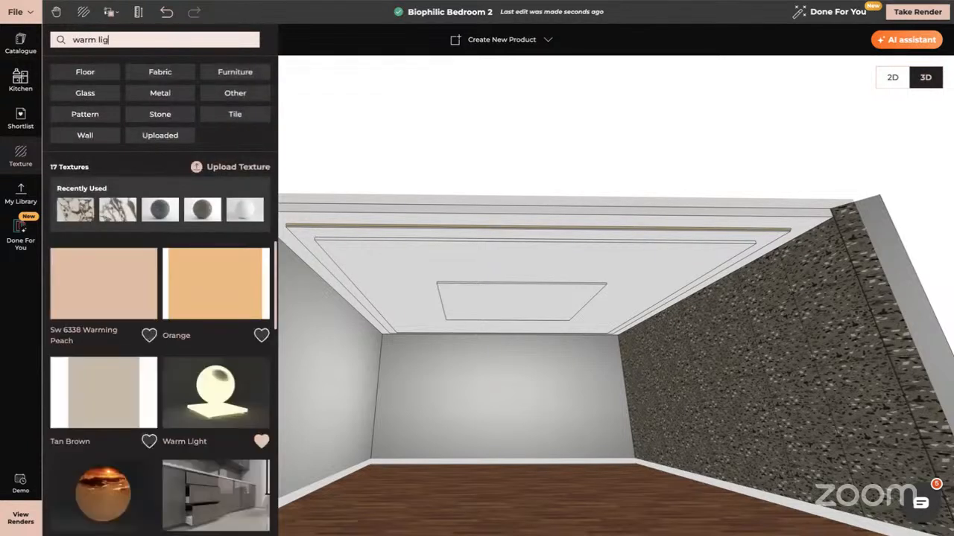
text(ht)
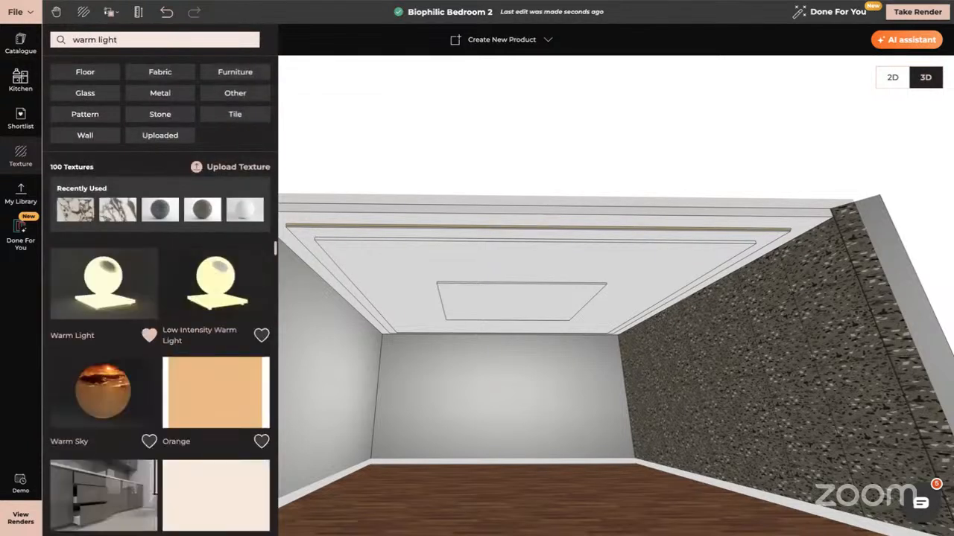
click(388, 230)
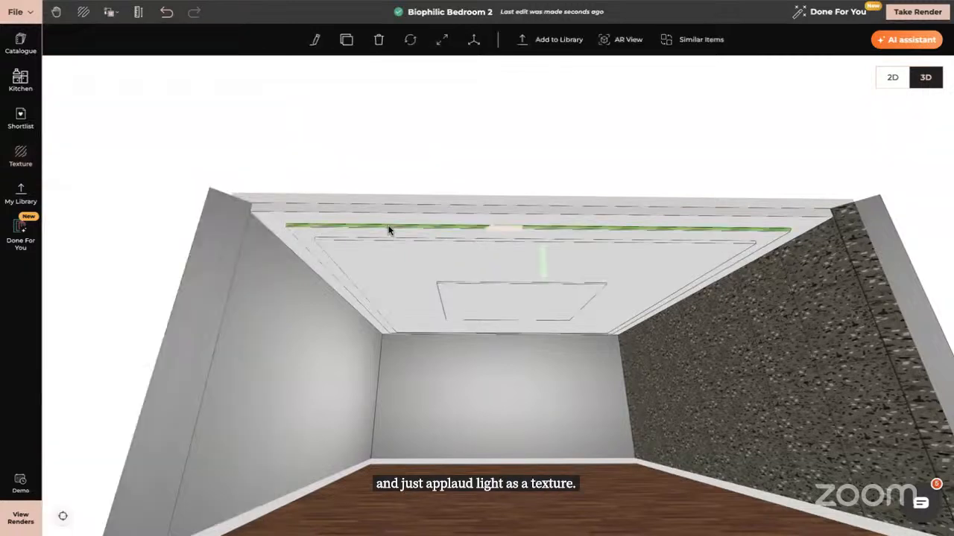
click(388, 230)
click(21, 155)
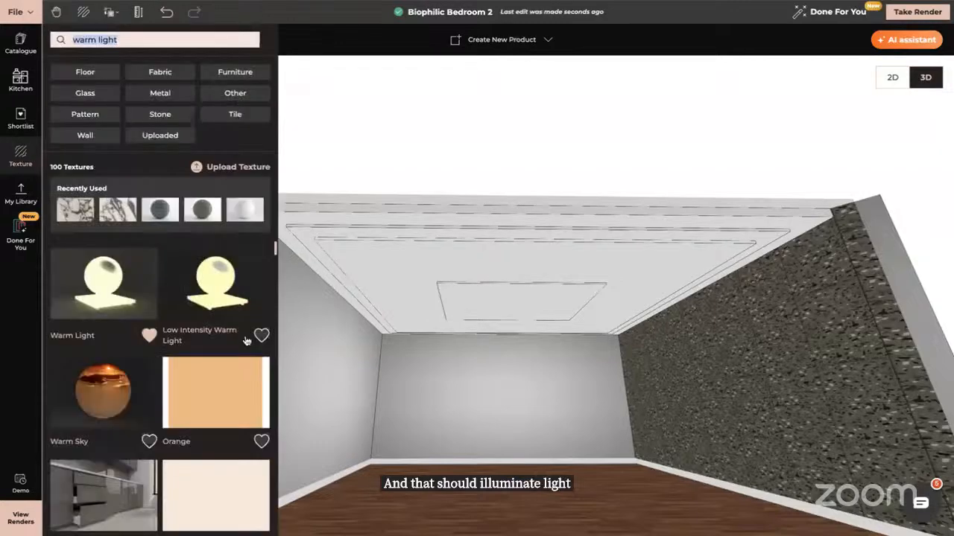
scroll(391, 254, up, 5)
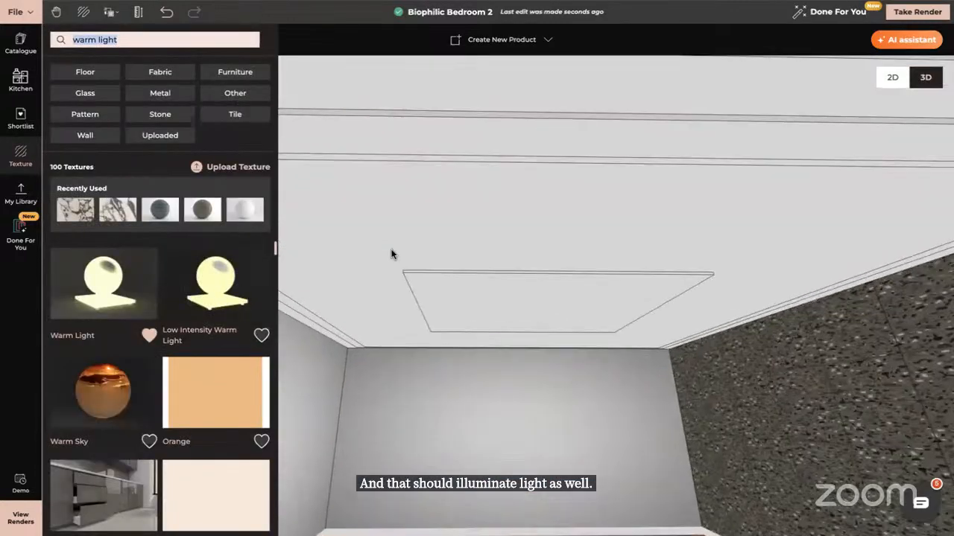
scroll(402, 298, up, 3)
drag(215, 287, 383, 354)
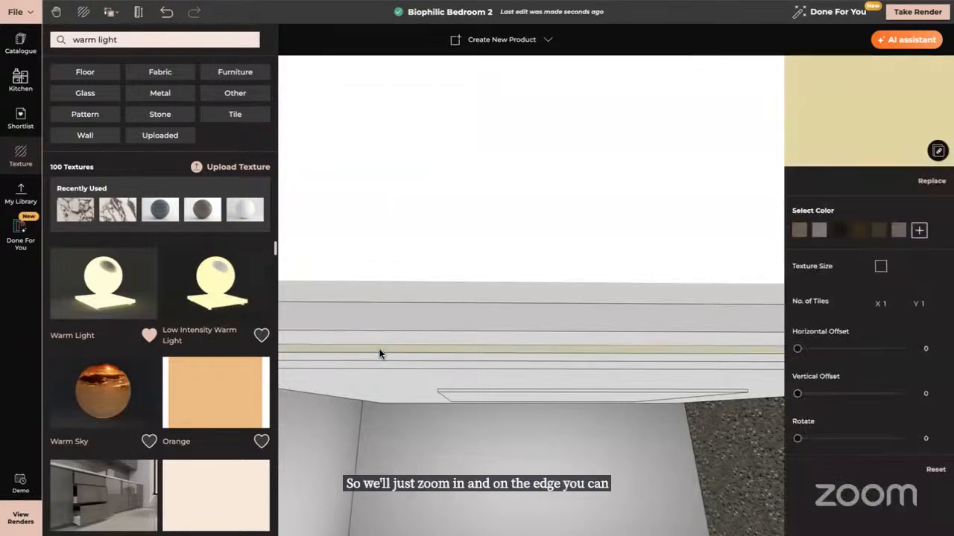
Open the custom ceiling for modification, activate Push/Pull, and leave without making changes
click(2, 364)
scroll(653, 419, down, 4)
drag(652, 419, 588, 348)
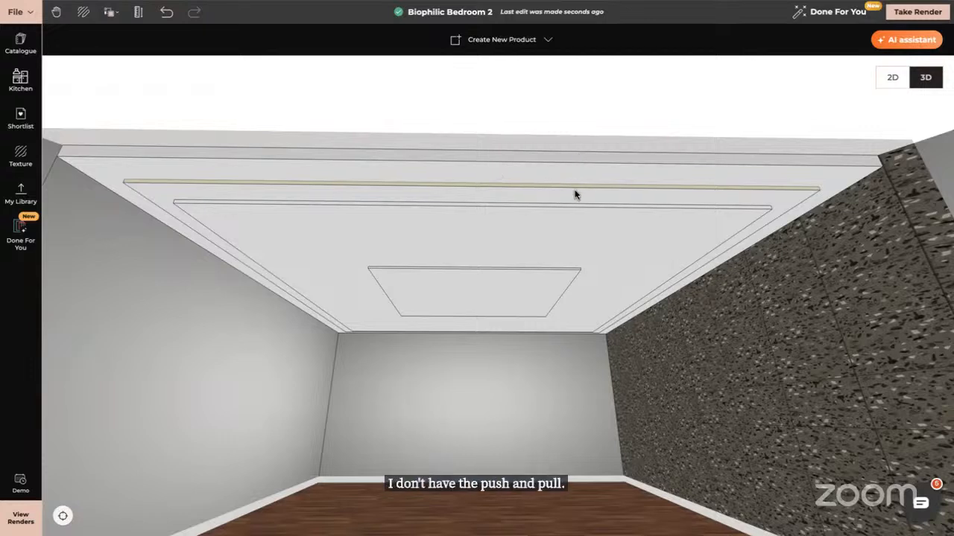
click(706, 239)
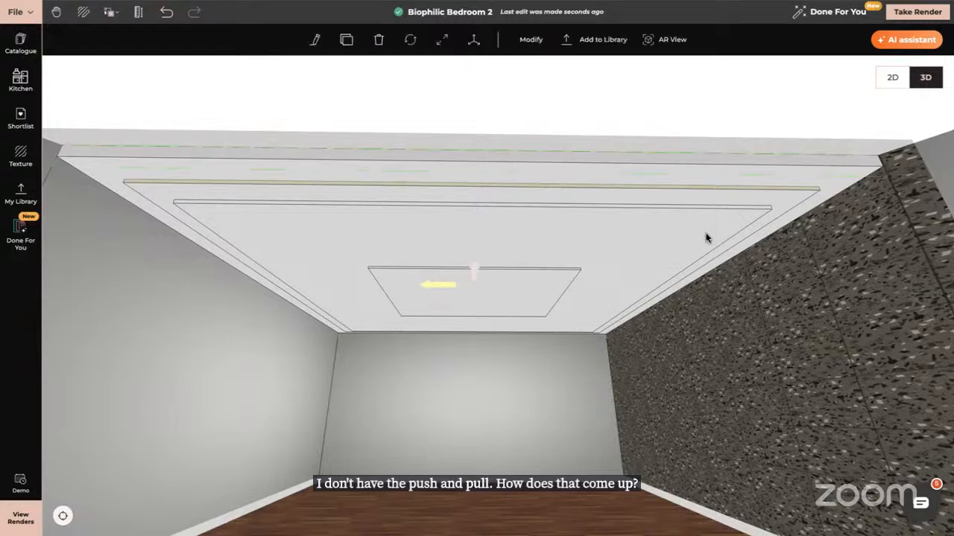
key(Escape)
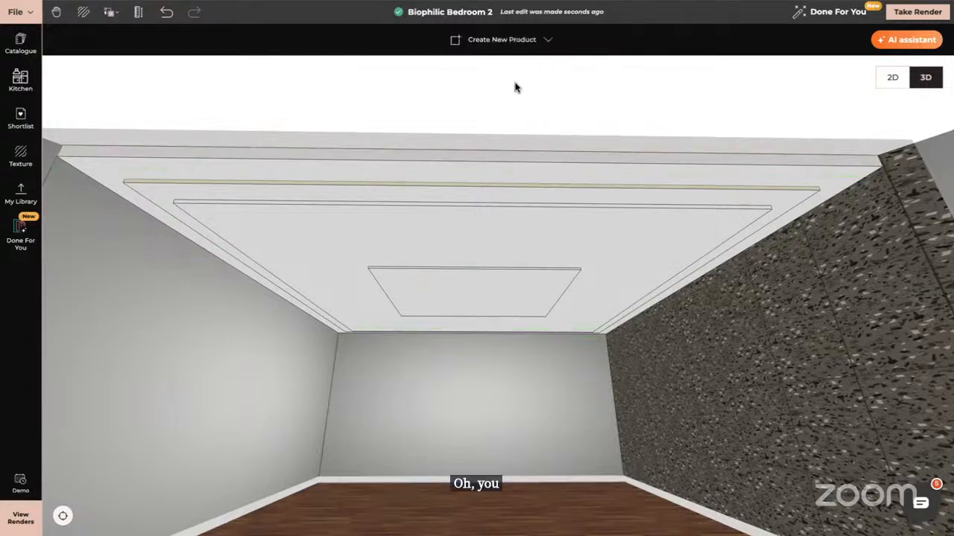
click(701, 211)
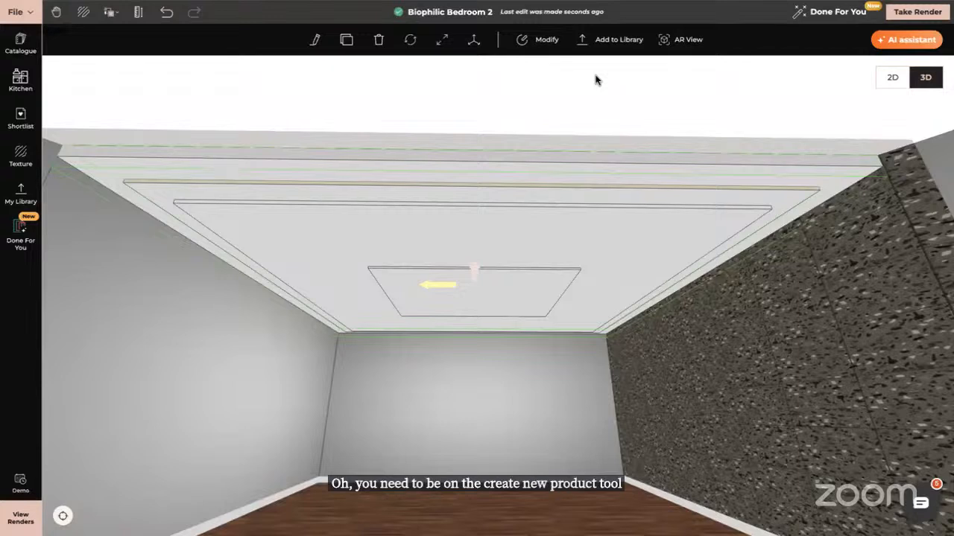
click(547, 41)
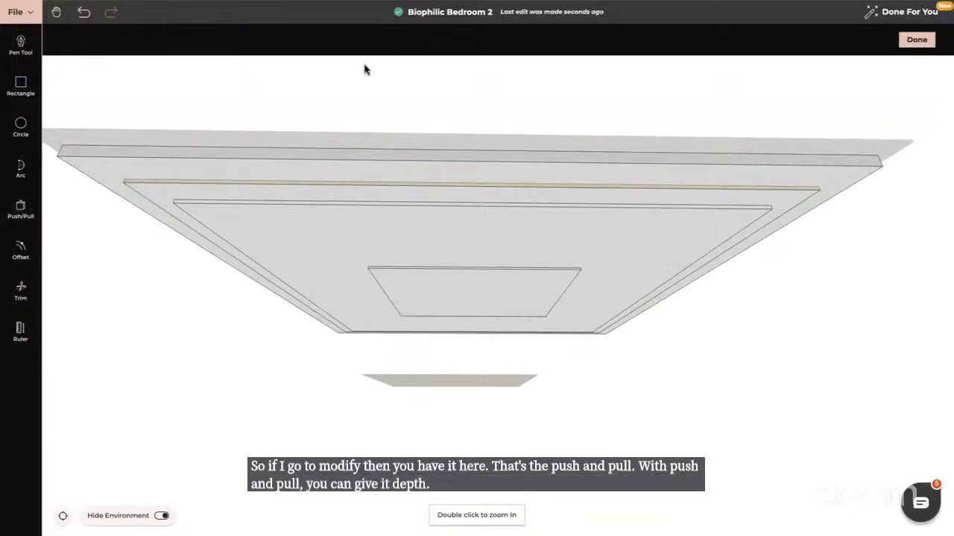
click(21, 210)
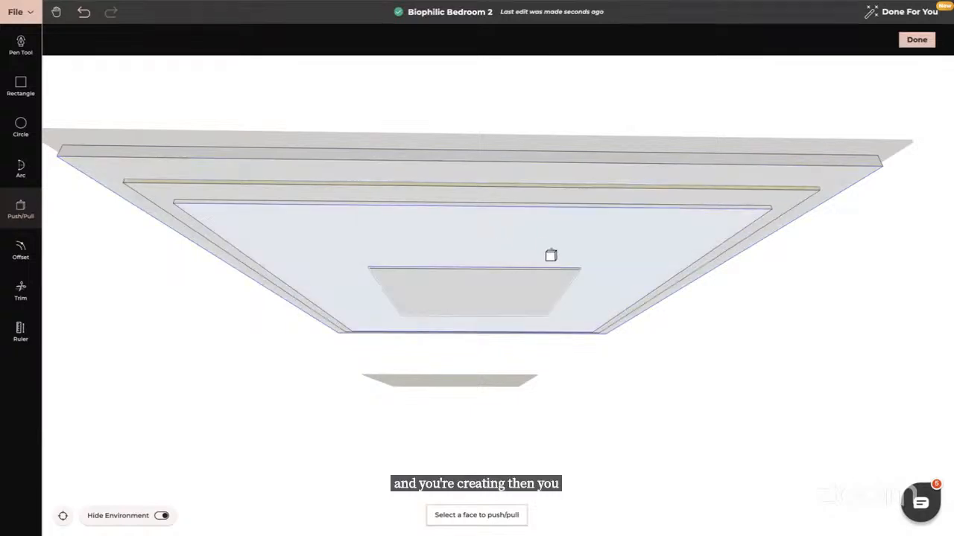
click(916, 40)
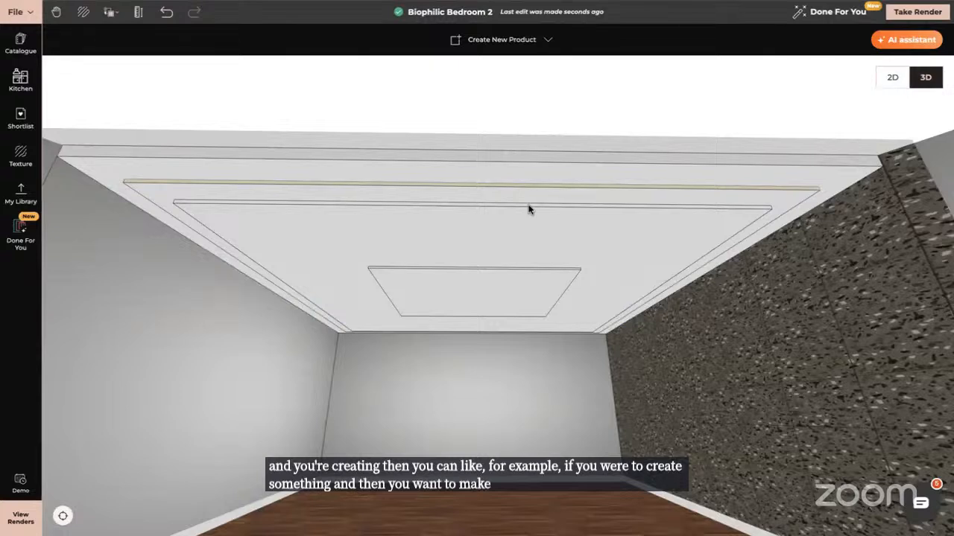
click(505, 222)
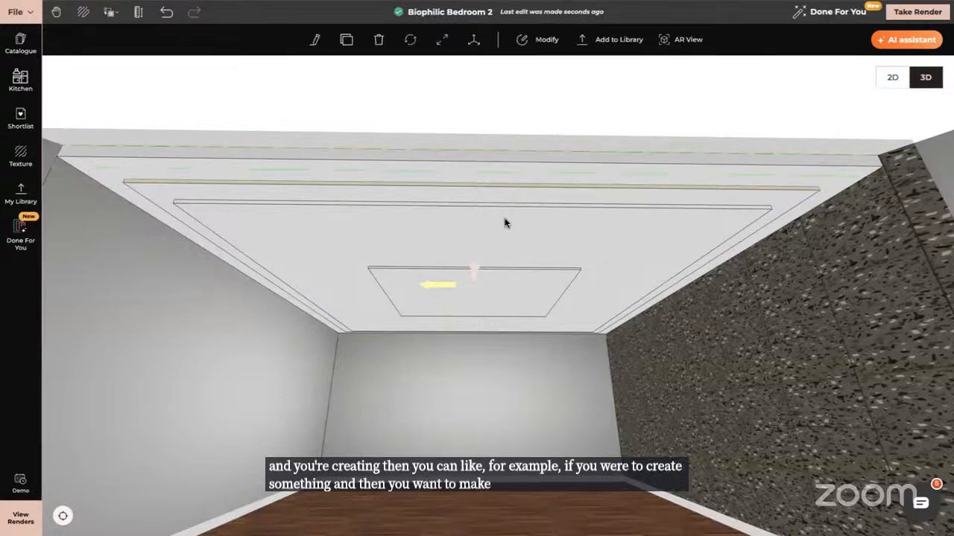
click(543, 41)
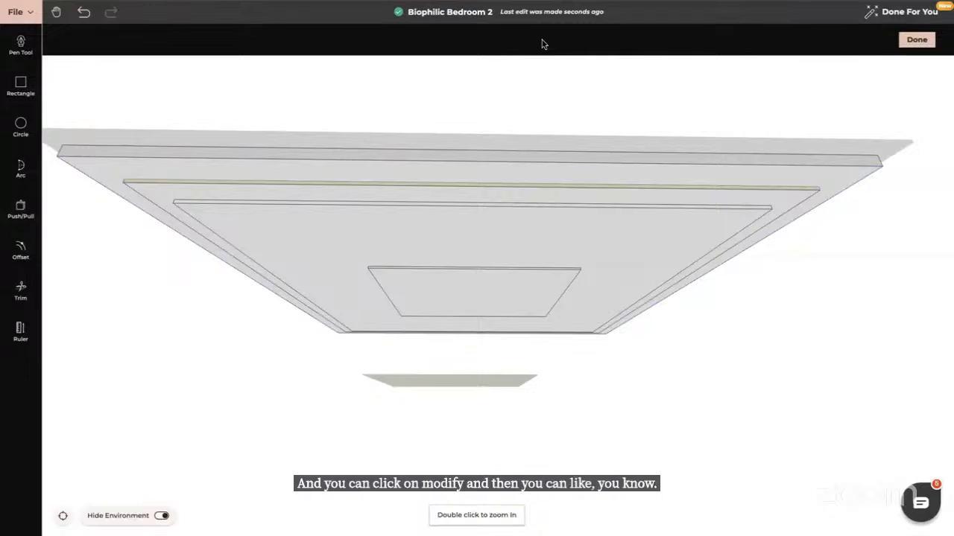
click(916, 41)
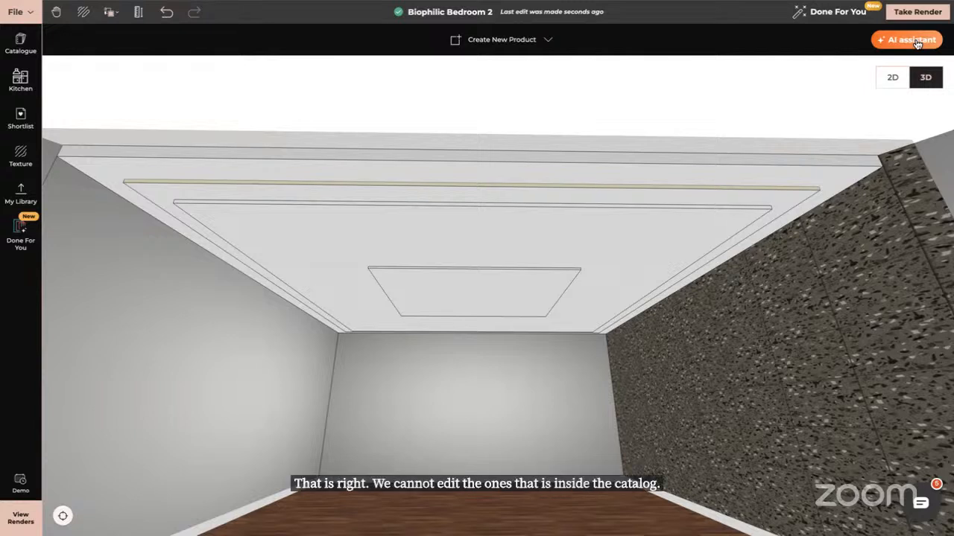
Select the custom ceiling and show its resize handles without changing its size
click(563, 232)
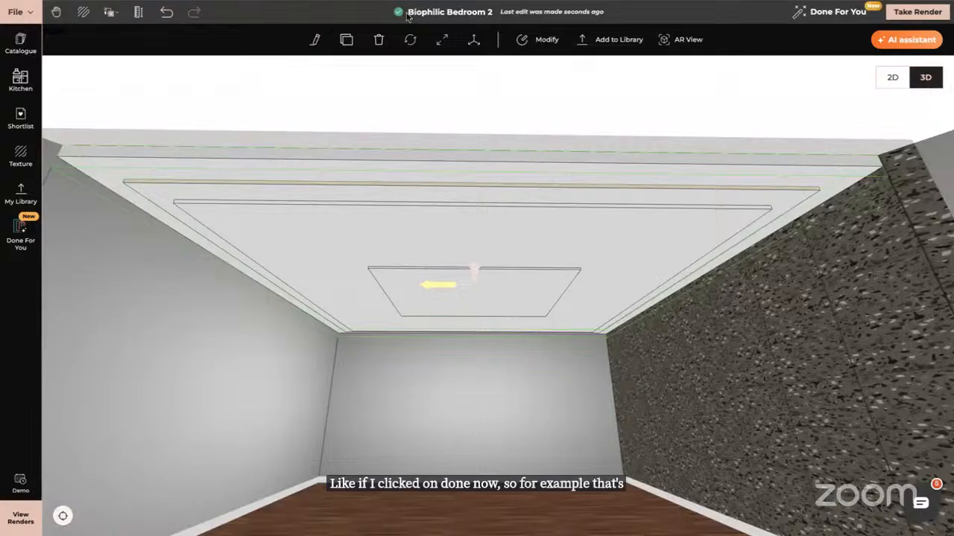
click(442, 39)
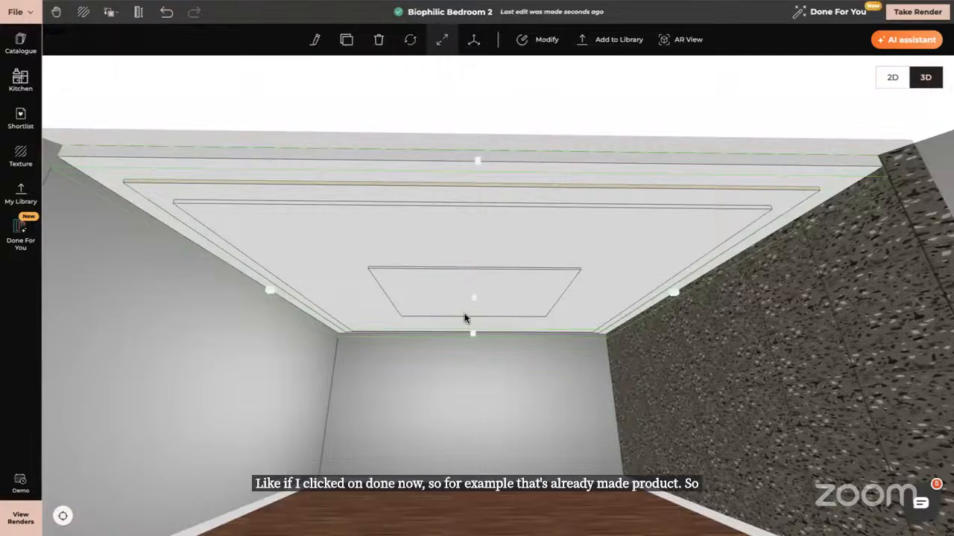
mouse_move(475, 301)
mouse_down()
mouse_move(478, 357)
mouse_move(477, 302)
mouse_up()
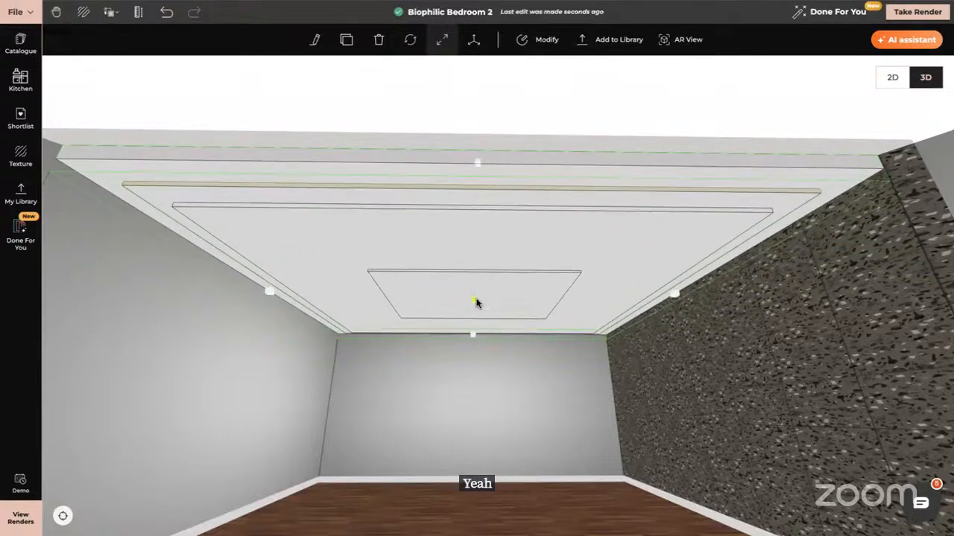
key(Escape)
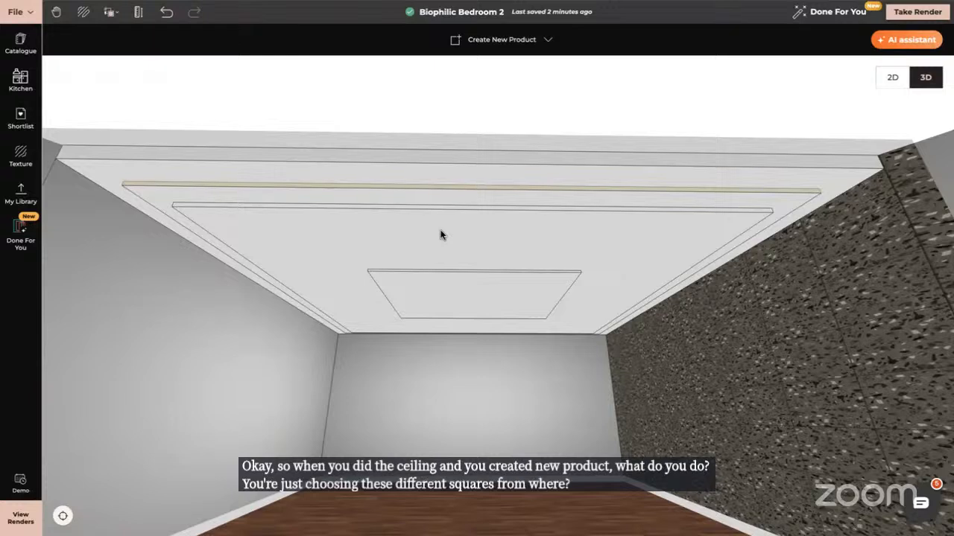
Reopen the custom ceiling in Modify mode to inspect its drawn rectangles from below, then exit and deselect it
click(502, 234)
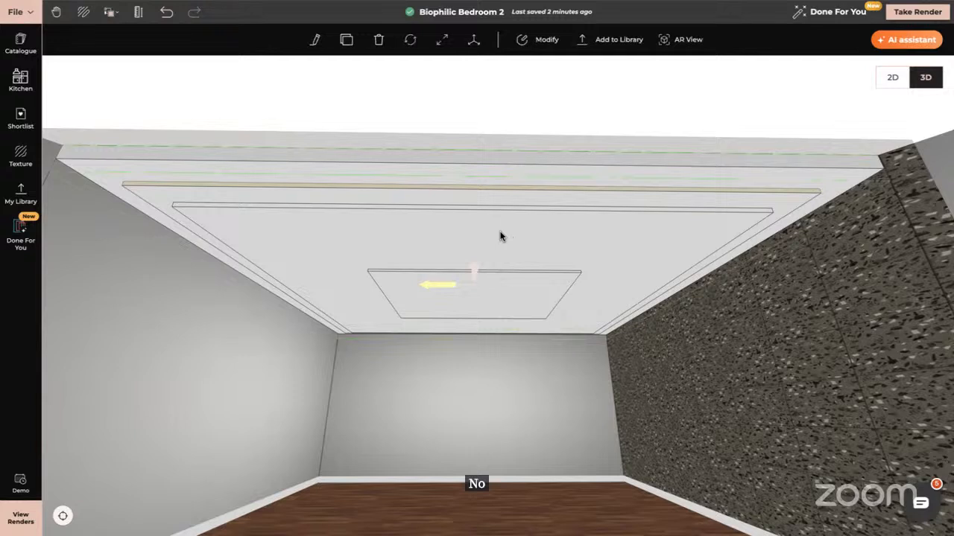
click(543, 37)
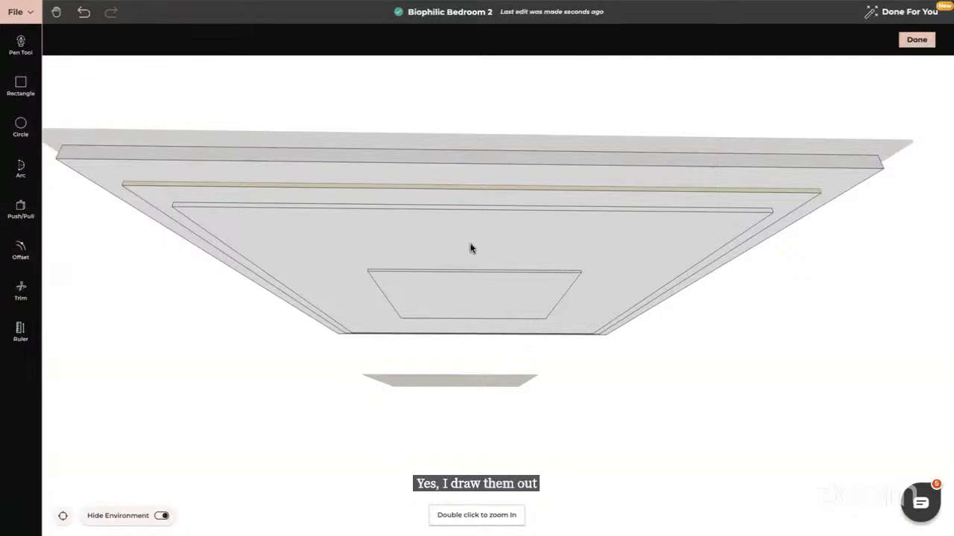
drag(471, 249, 469, 201)
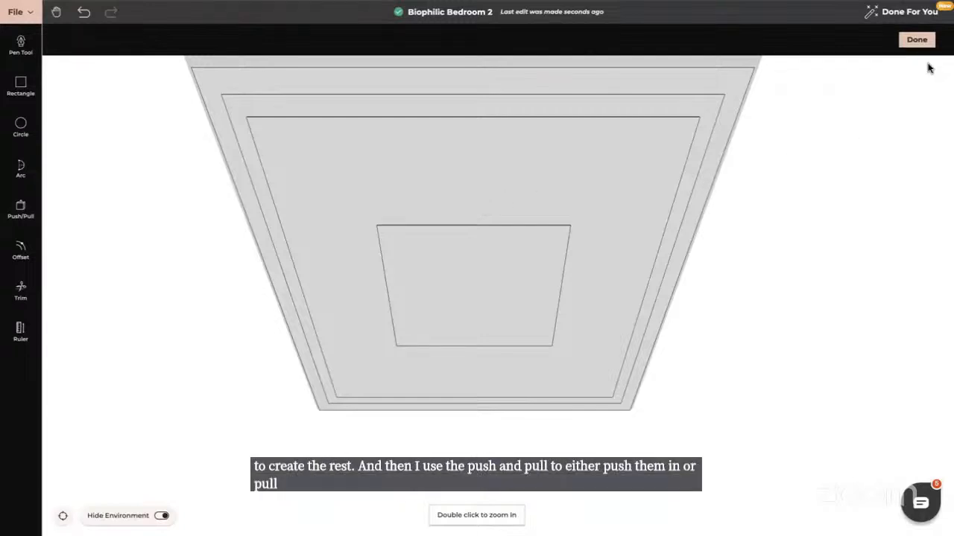
click(917, 40)
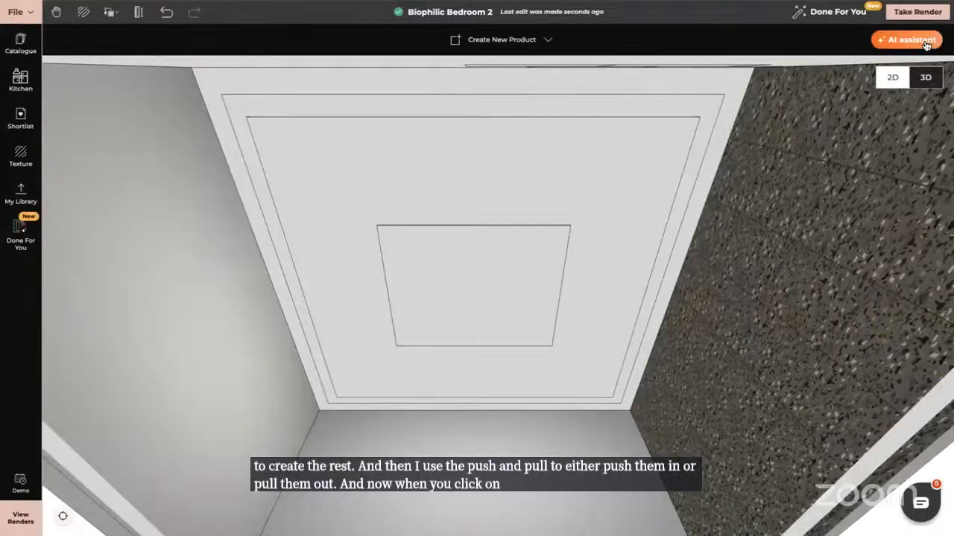
drag(777, 283, 778, 237)
click(562, 184)
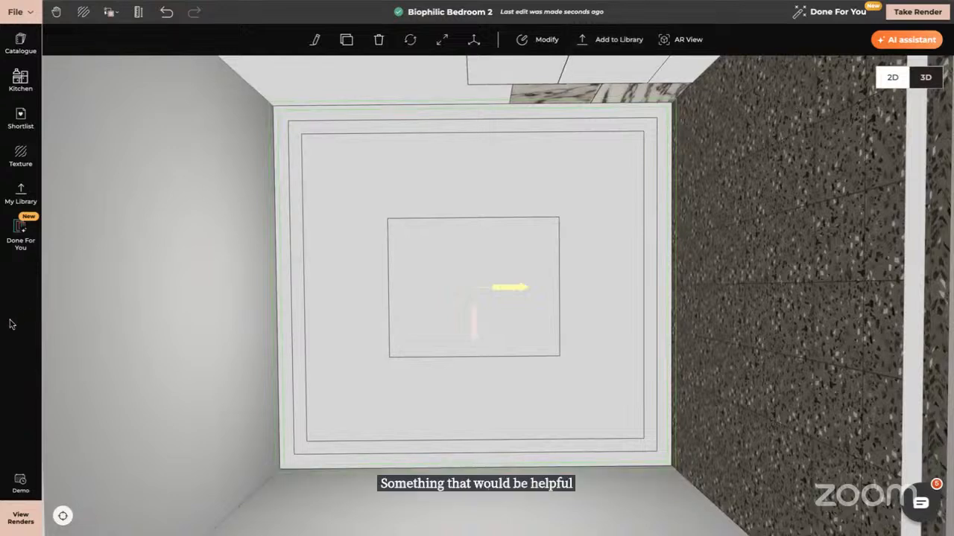
key(Escape)
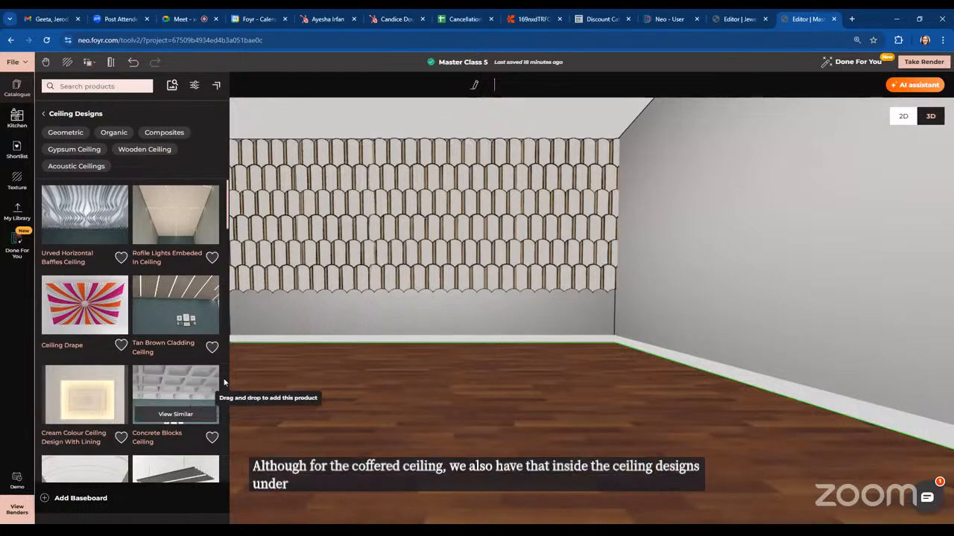
Turn the view up toward the ceiling and start a new custom ceiling product with Create New Product
drag(521, 396, 557, 134)
click(557, 133)
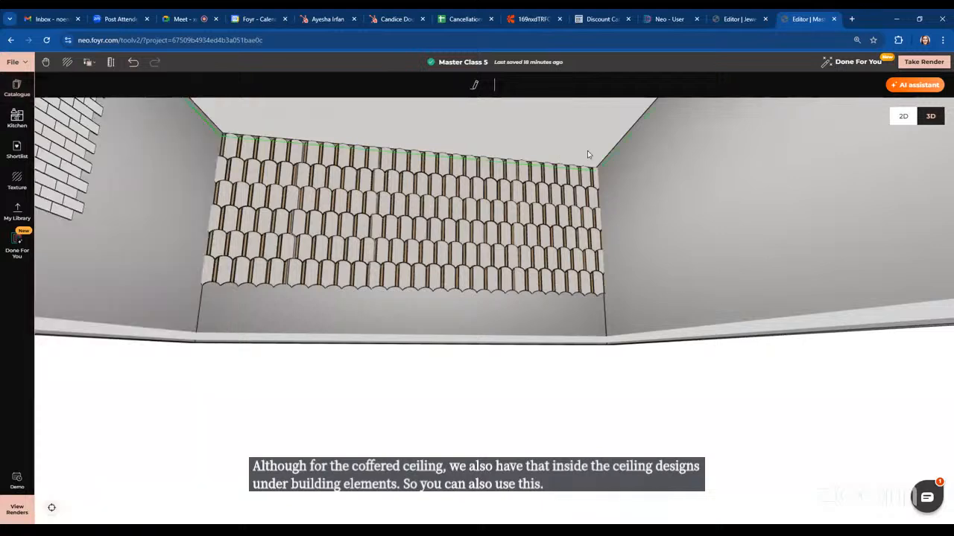
drag(613, 345, 317, 385)
scroll(341, 370, down, 5)
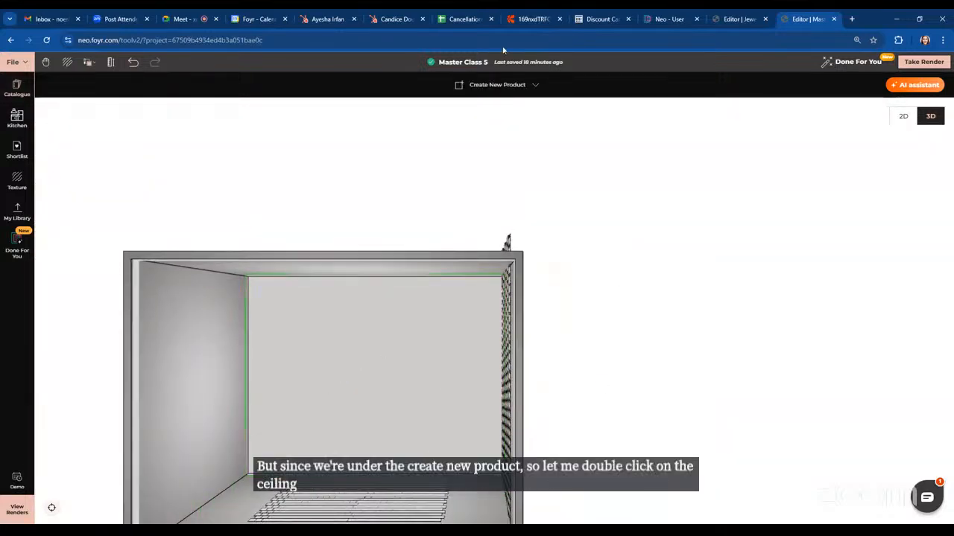
click(497, 84)
click(510, 112)
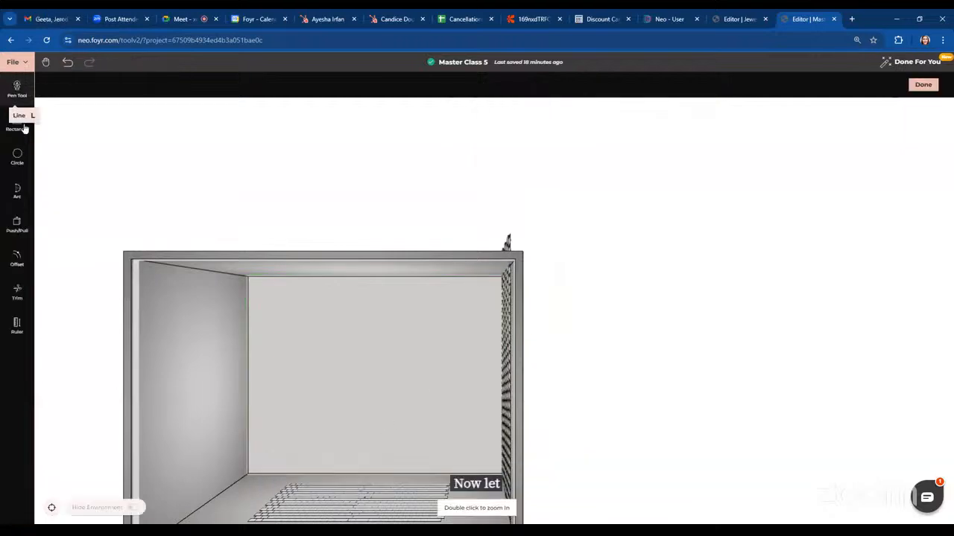
Draw a rectangle covering the whole ceiling area with the Rectangle tool
click(17, 121)
click(255, 279)
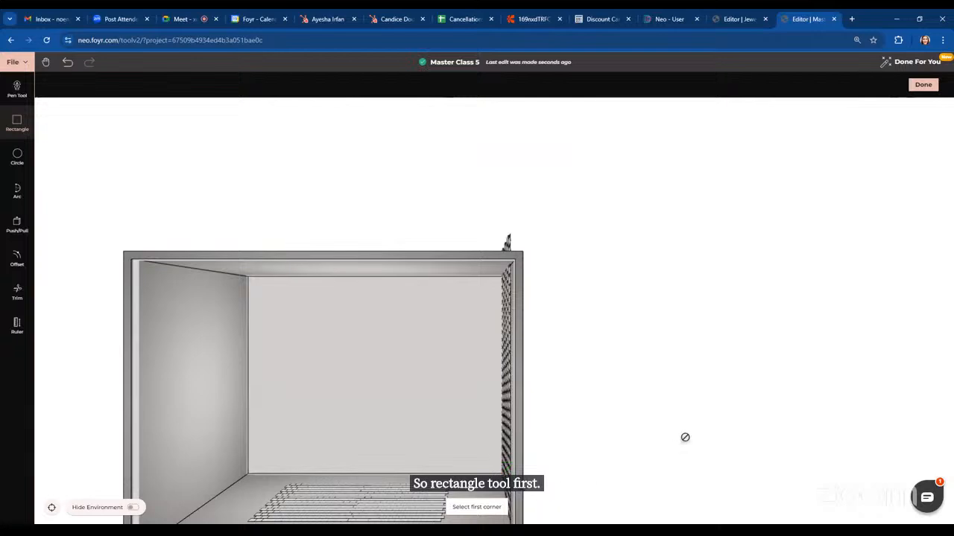
drag(685, 438, 663, 421)
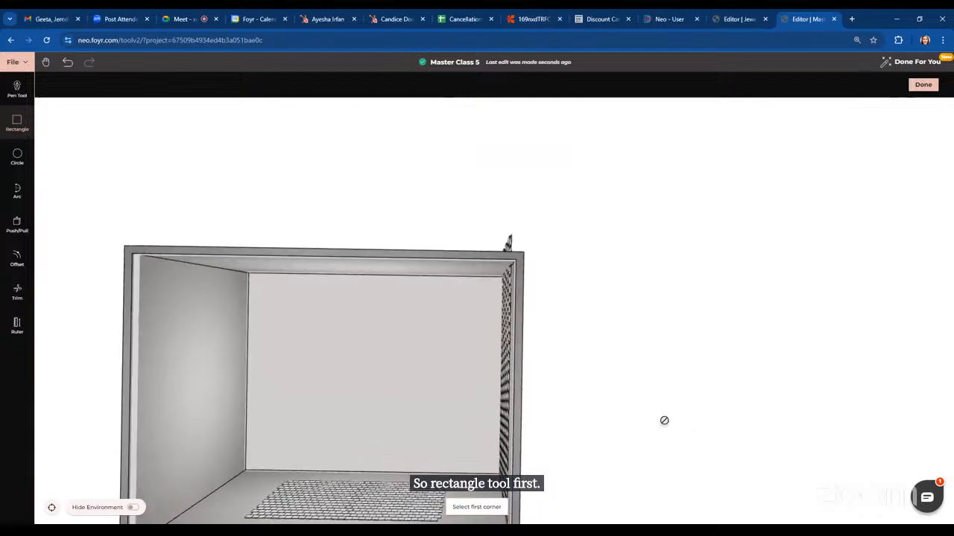
Push/Pull the ceiling rectangle down by 1' and exit the Push/Pull tool
click(17, 223)
drag(639, 335, 601, 363)
click(413, 354)
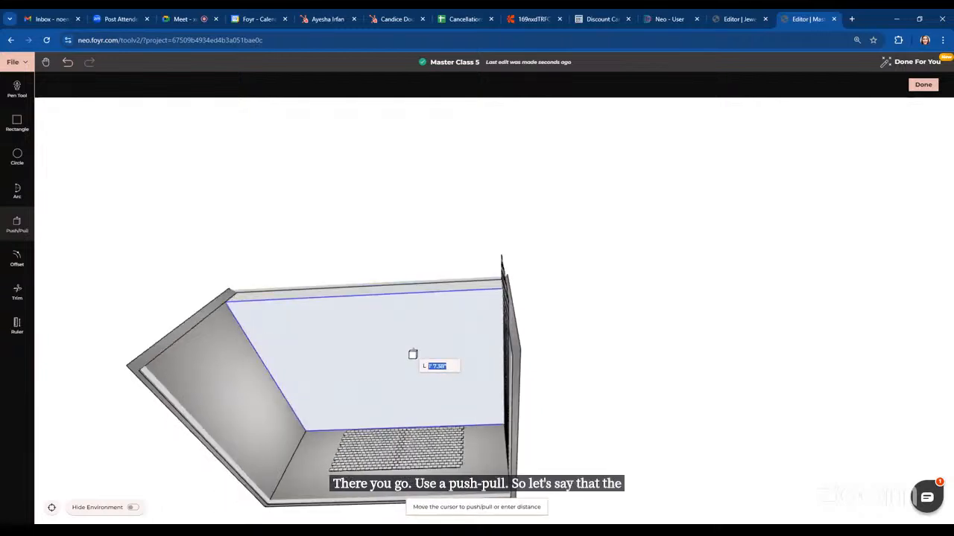
text(1')
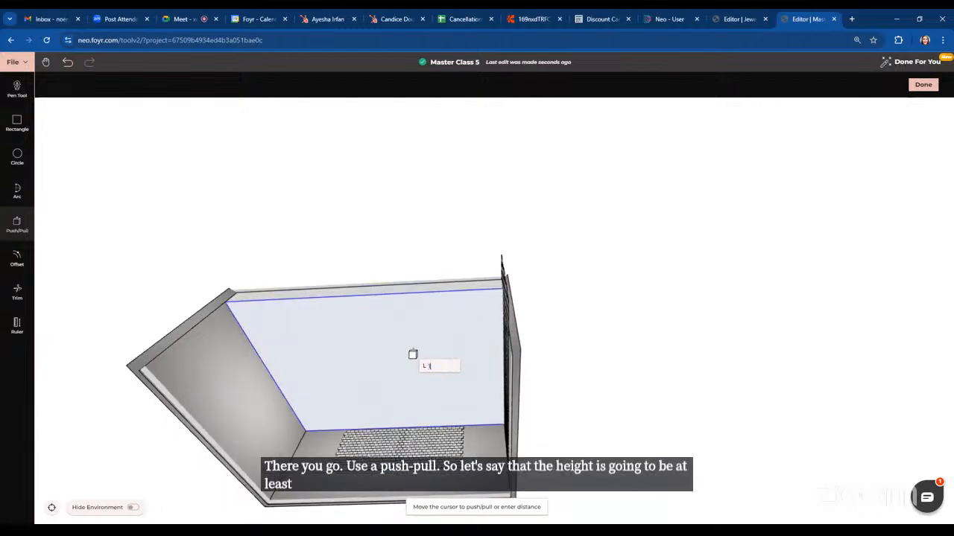
key(Return)
middle_drag(690, 262, 685, 321)
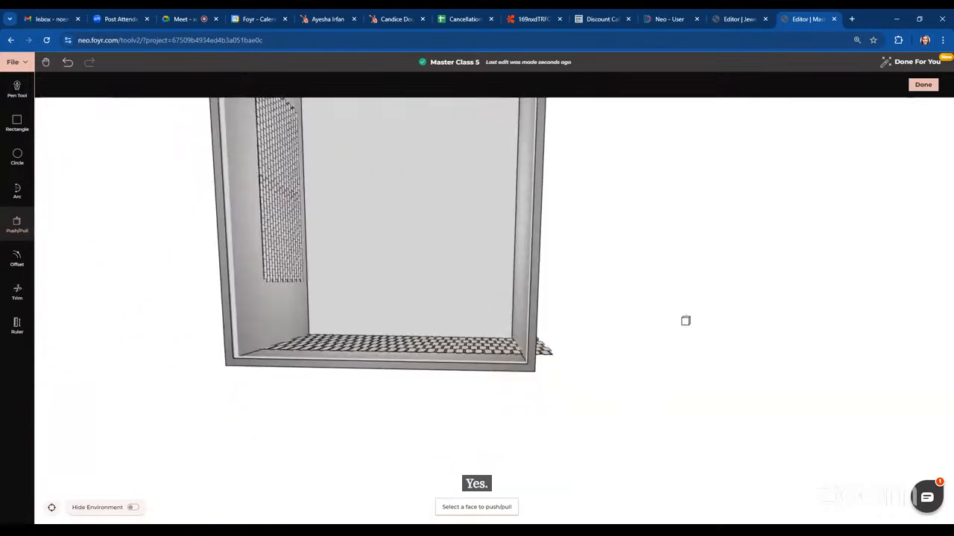
scroll(666, 345, down, 5)
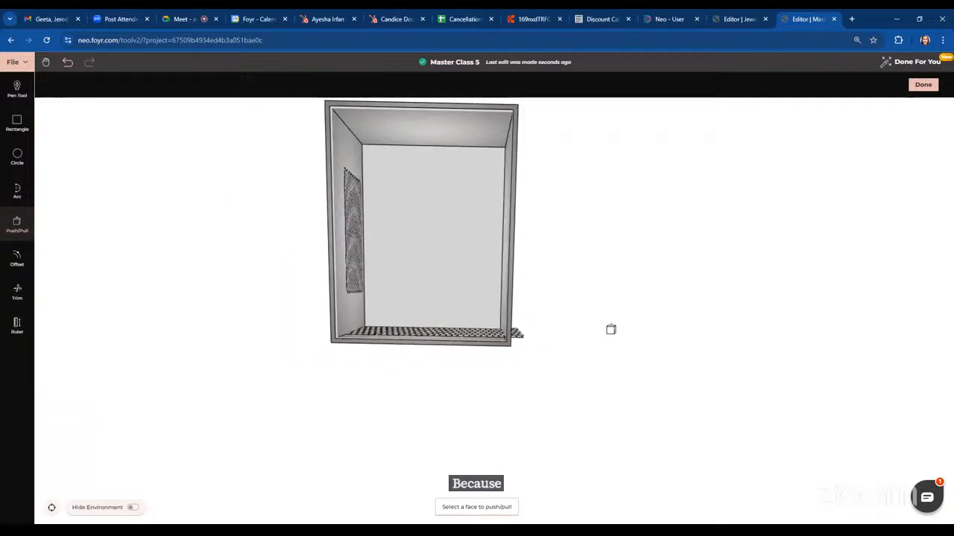
key(Escape)
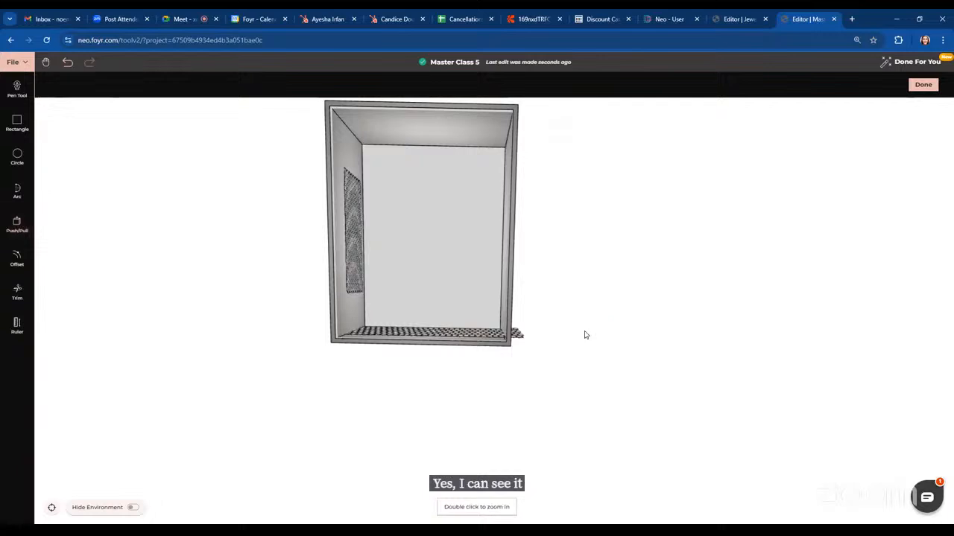
Switch the project's dimension units from feet to inches
double_click(405, 235)
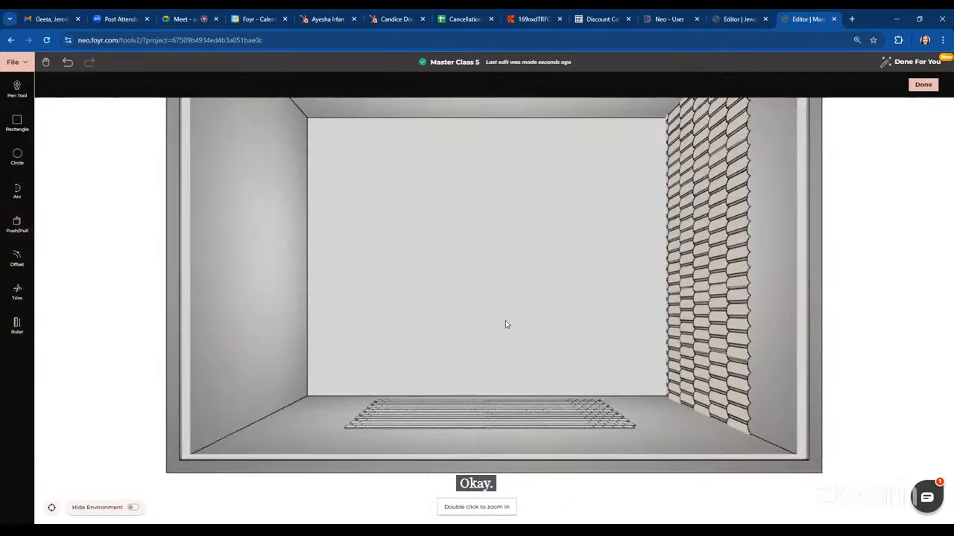
drag(641, 254, 651, 315)
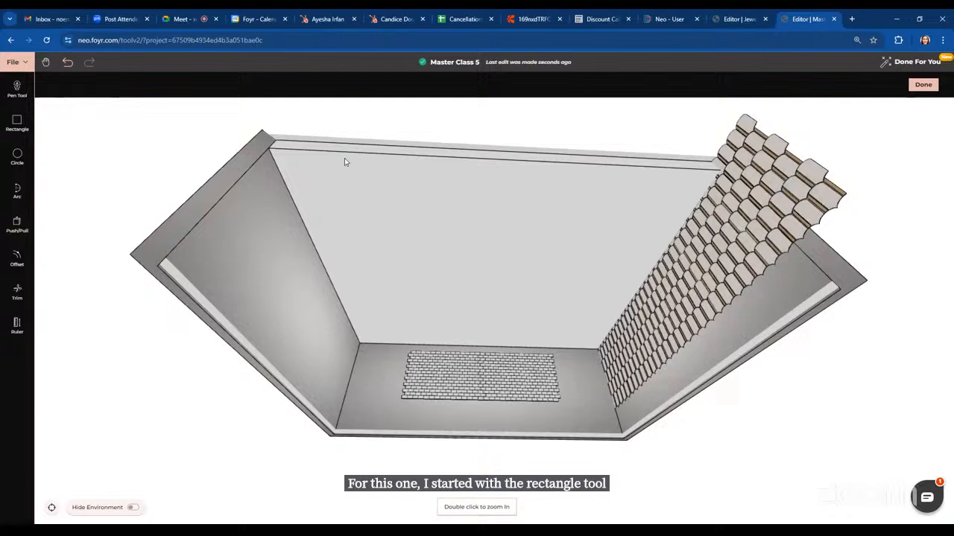
click(15, 62)
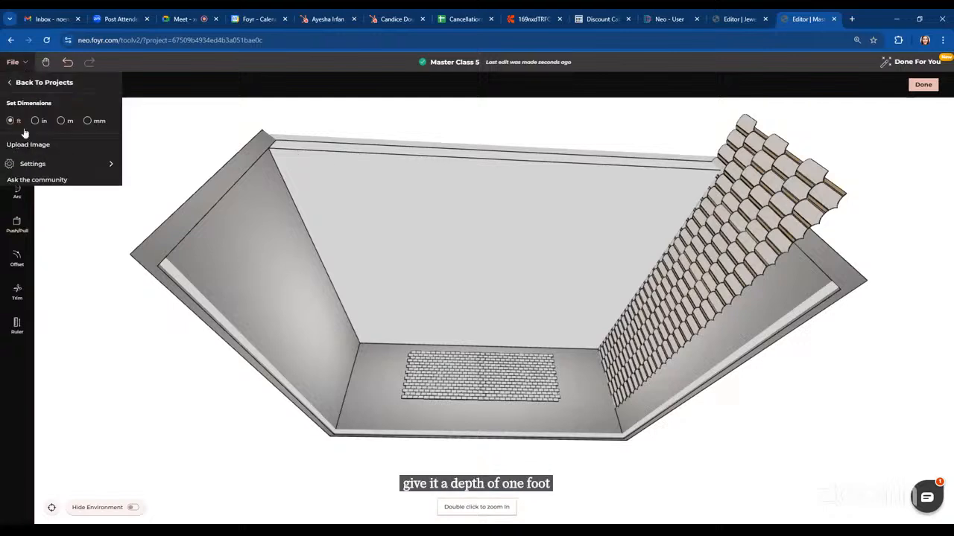
click(34, 121)
click(82, 314)
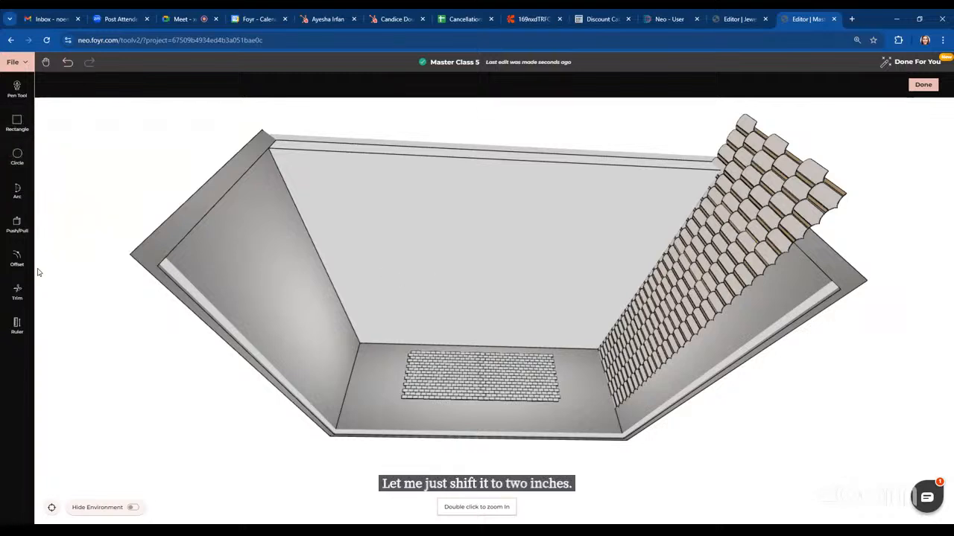
With Line Offset on, offset three vertical lines from the ceiling's left edge, entering 50 and 100 inch distances
click(17, 257)
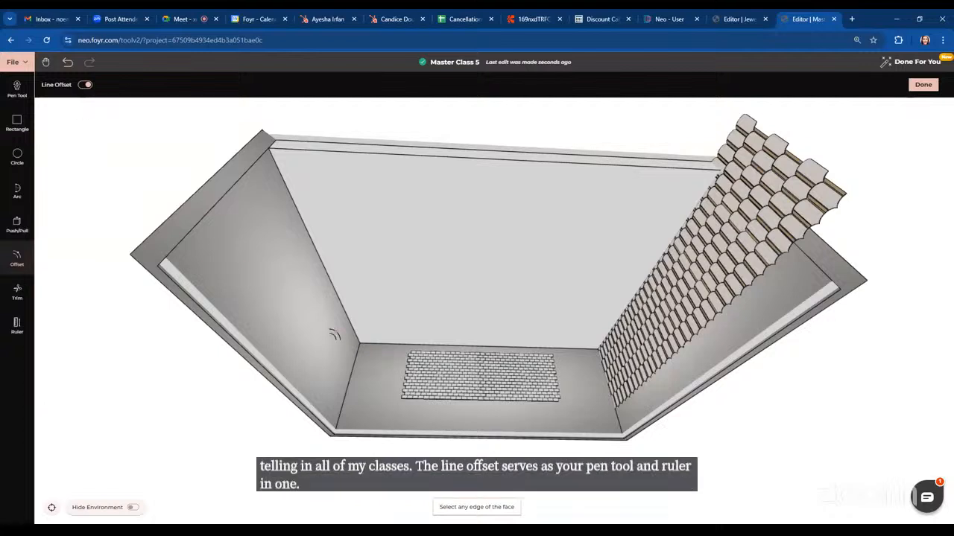
click(330, 277)
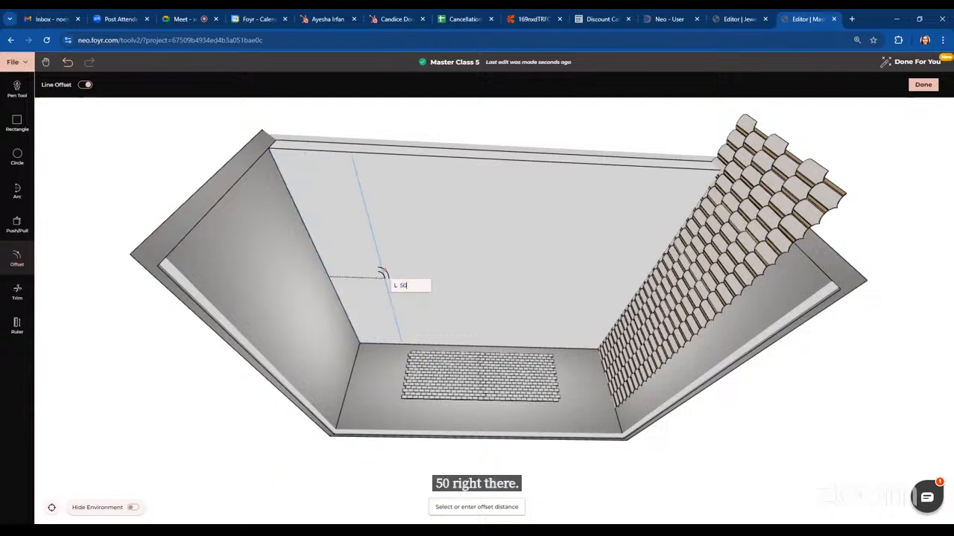
key(Return)
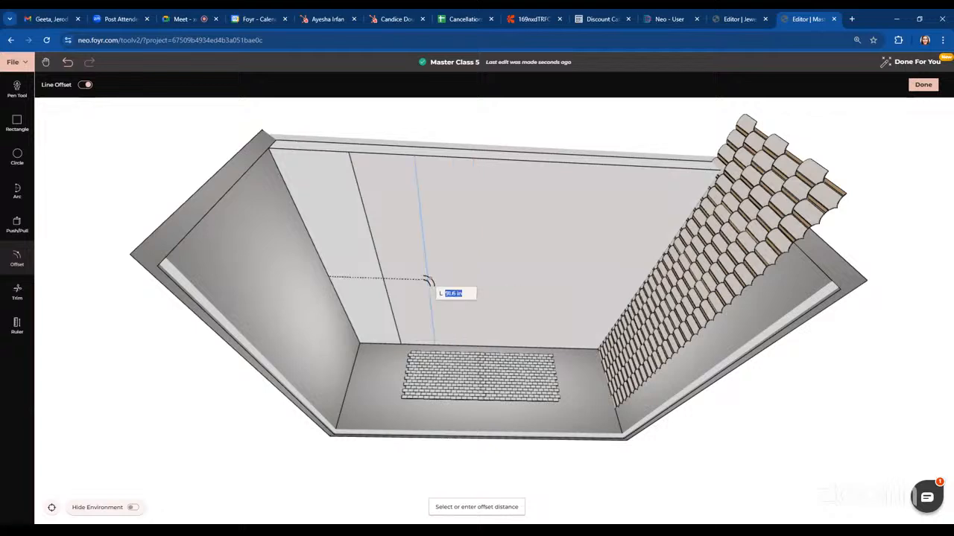
key(Return)
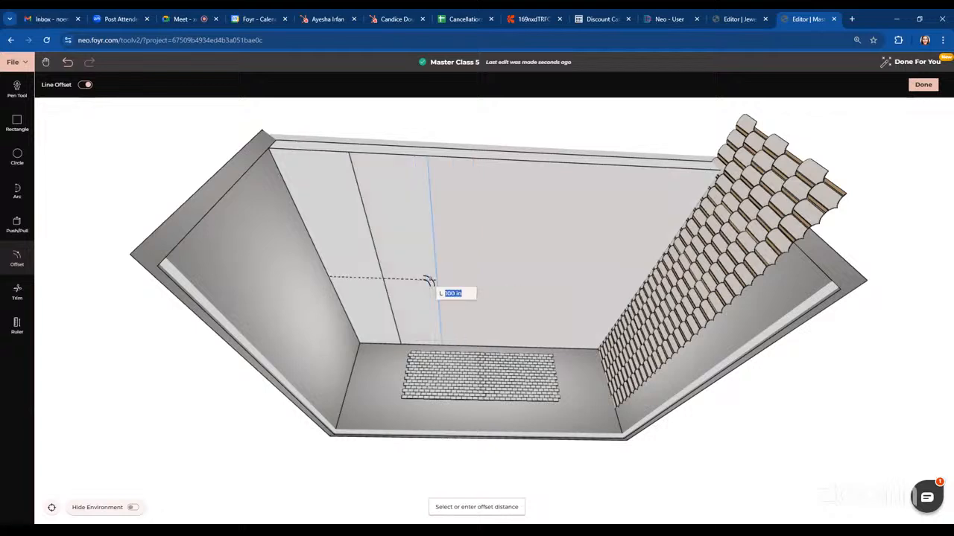
text(1)
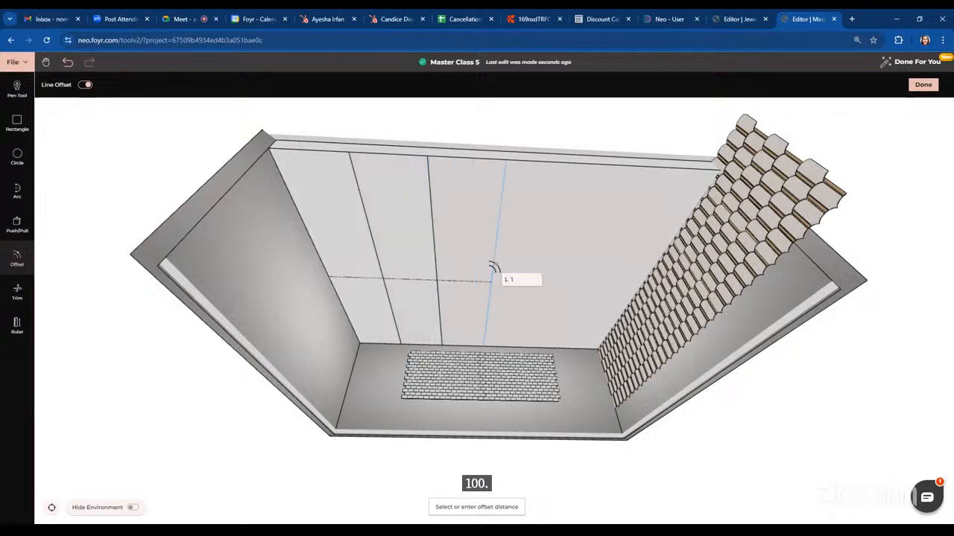
text(00)
key(Return)
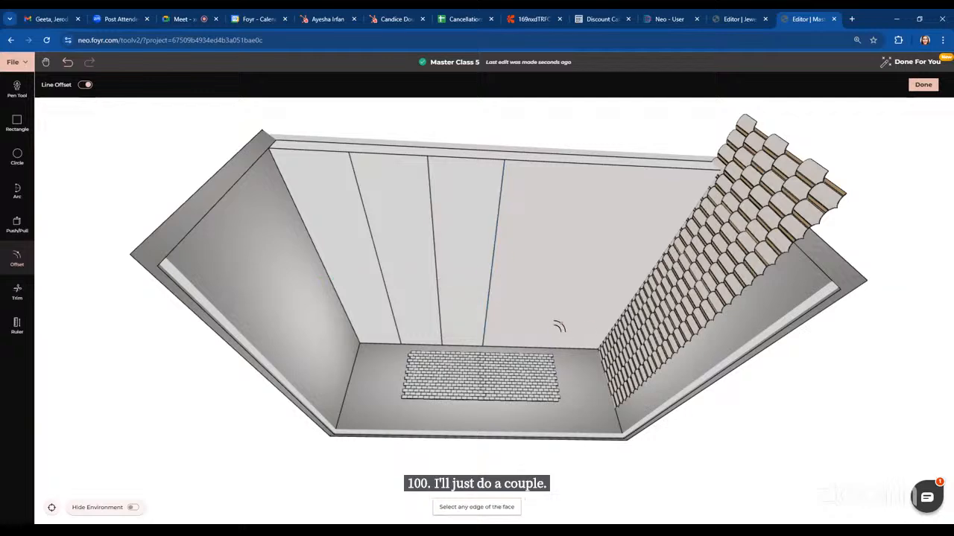
Offset horizontal line segments 50 inches from the top edge across the three left ceiling strips
middle_drag(559, 327, 511, 256)
click(376, 140)
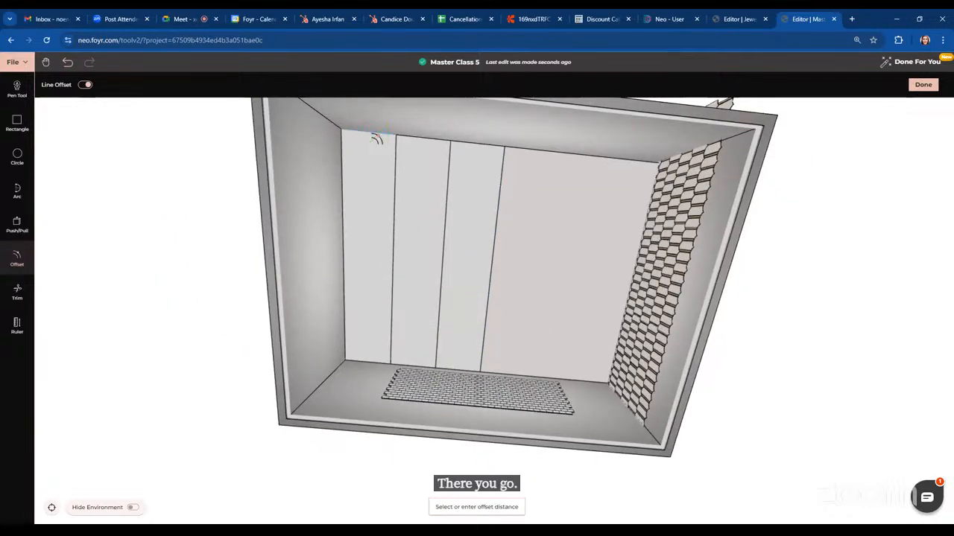
key(Return)
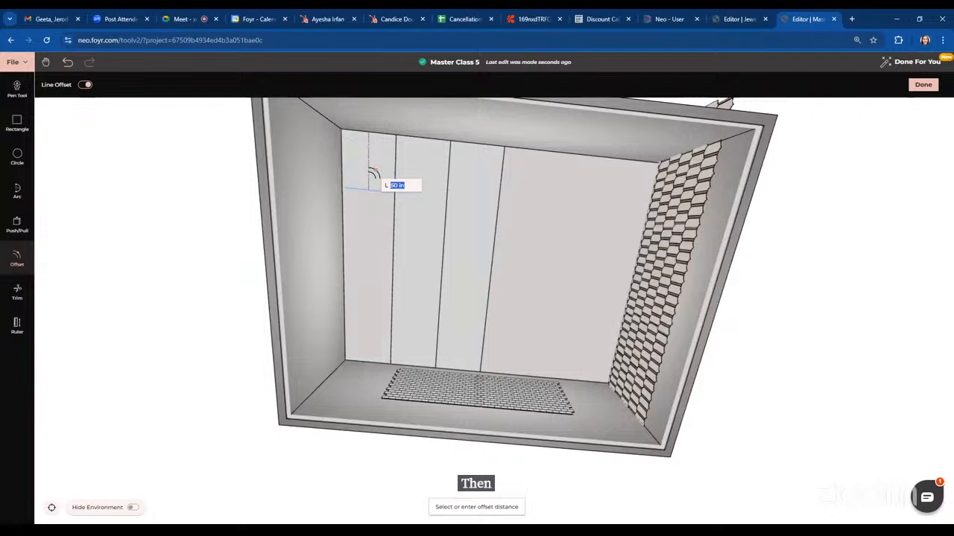
click(420, 141)
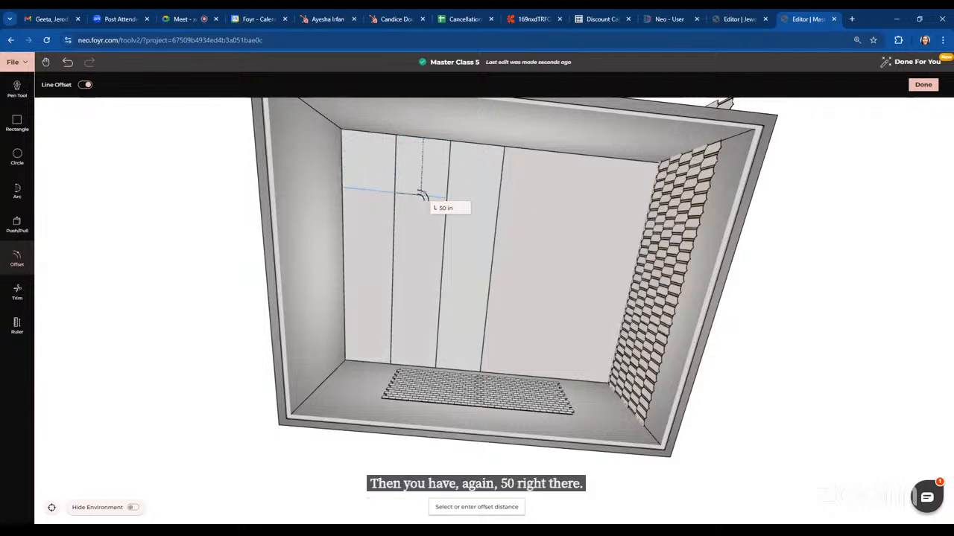
key(Return)
click(480, 149)
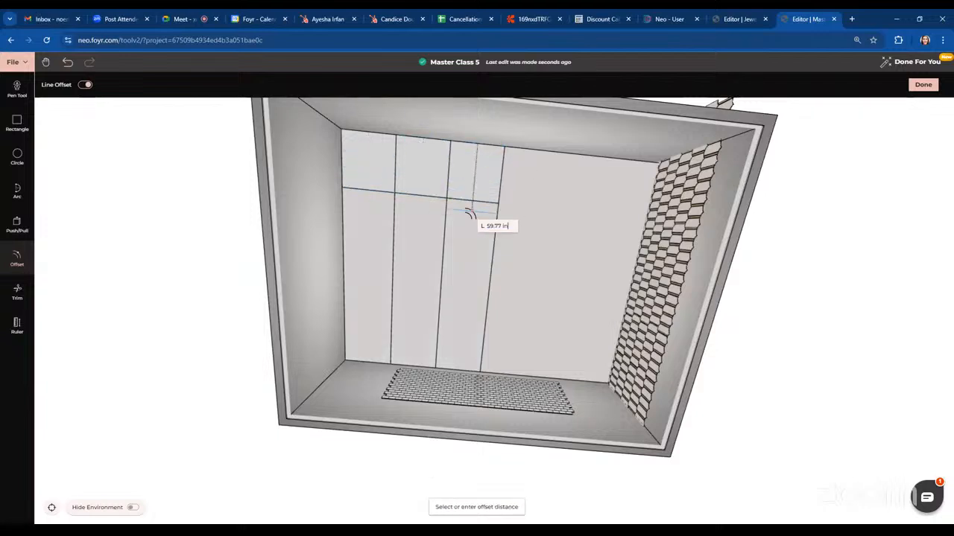
key(Return)
Offset a second row of horizontal segments 50 inches below the first across the three strips, then exit Offset
click(363, 192)
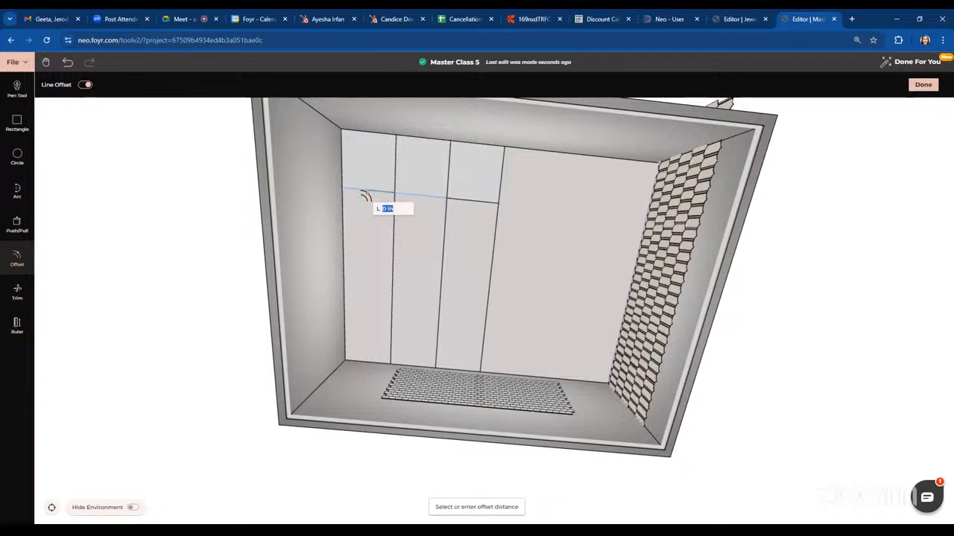
text(50)
key(Return)
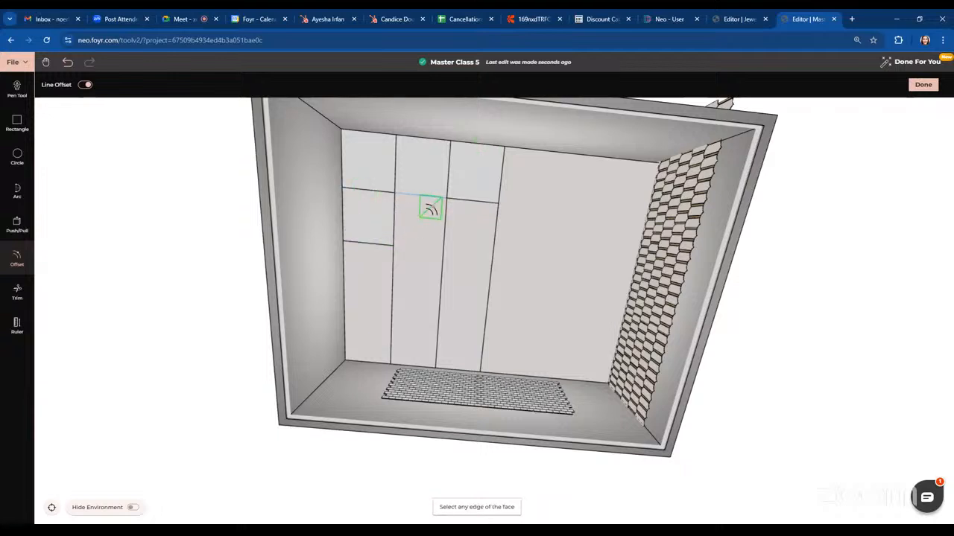
click(429, 207)
key(Return)
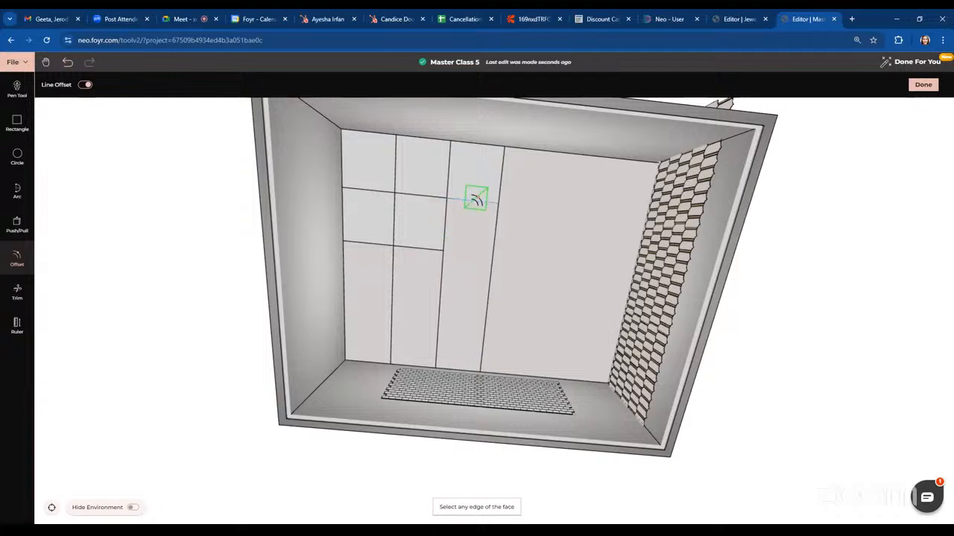
click(474, 203)
key(Return)
key(Escape)
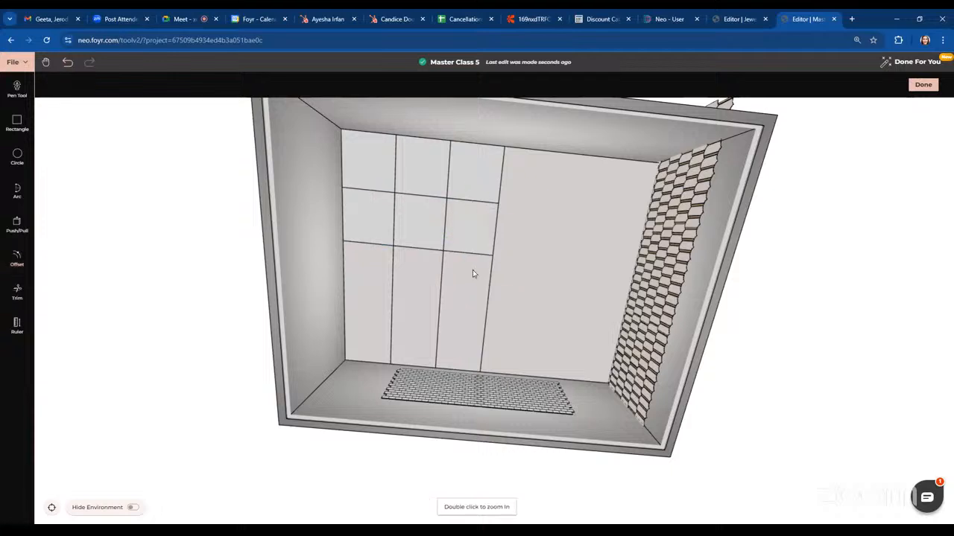
Offset another 50-inch horizontal line in the lower left grid cells, then exit the tool
click(17, 257)
click(371, 239)
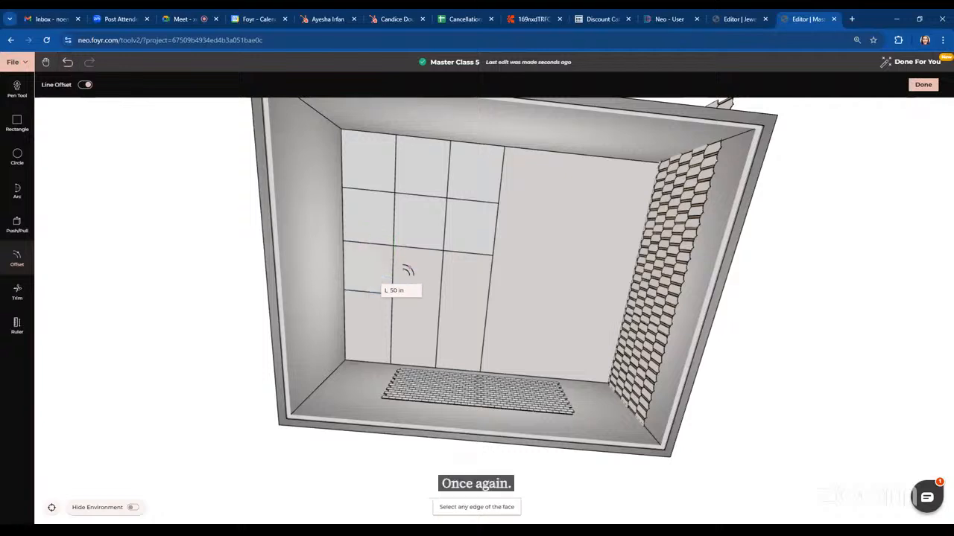
click(412, 297)
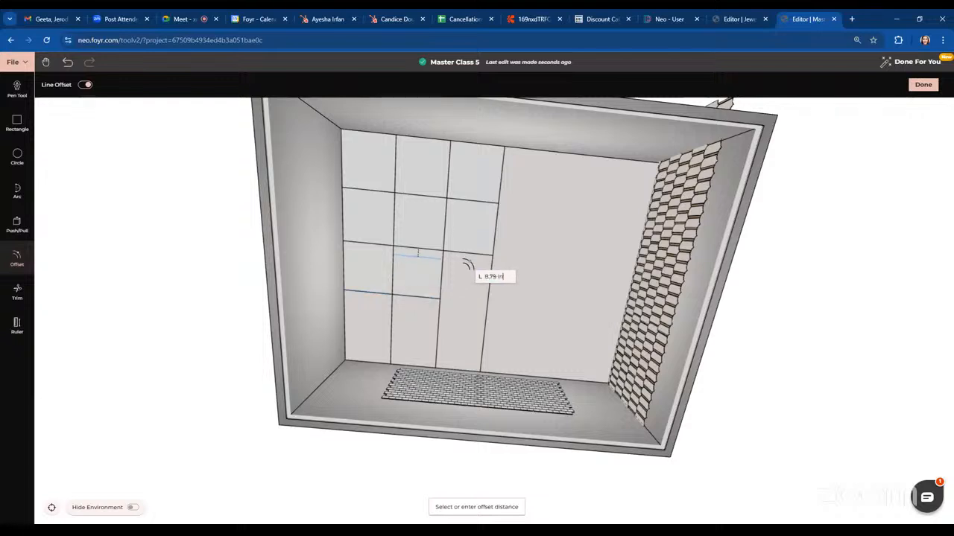
click(468, 257)
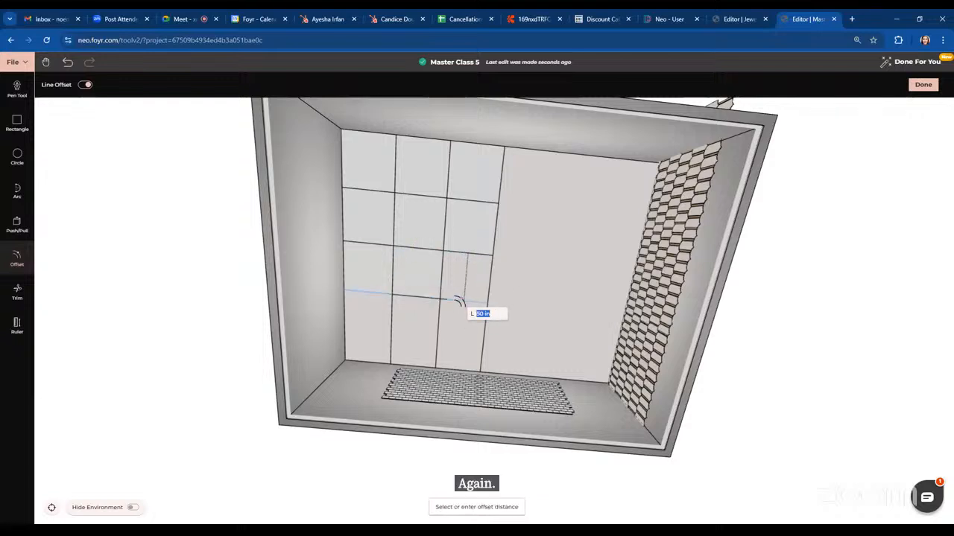
key(Escape)
Reactivate the Offset tool and toggle its Line Offset option on and off
drag(552, 310, 424, 224)
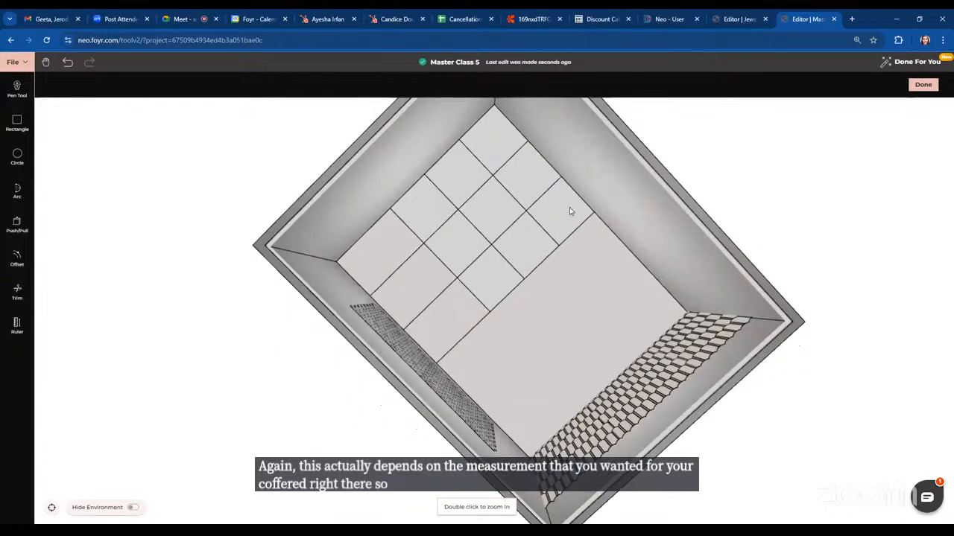
click(17, 261)
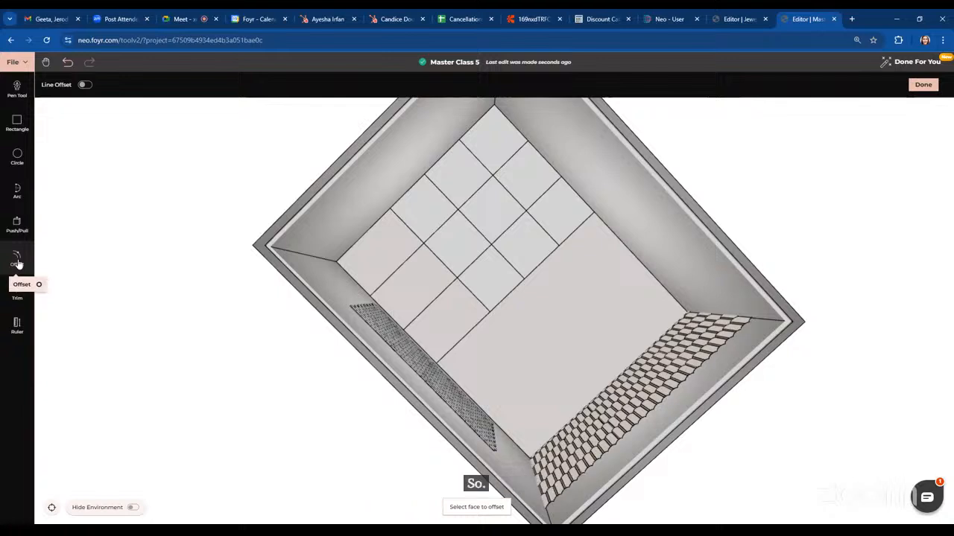
click(84, 84)
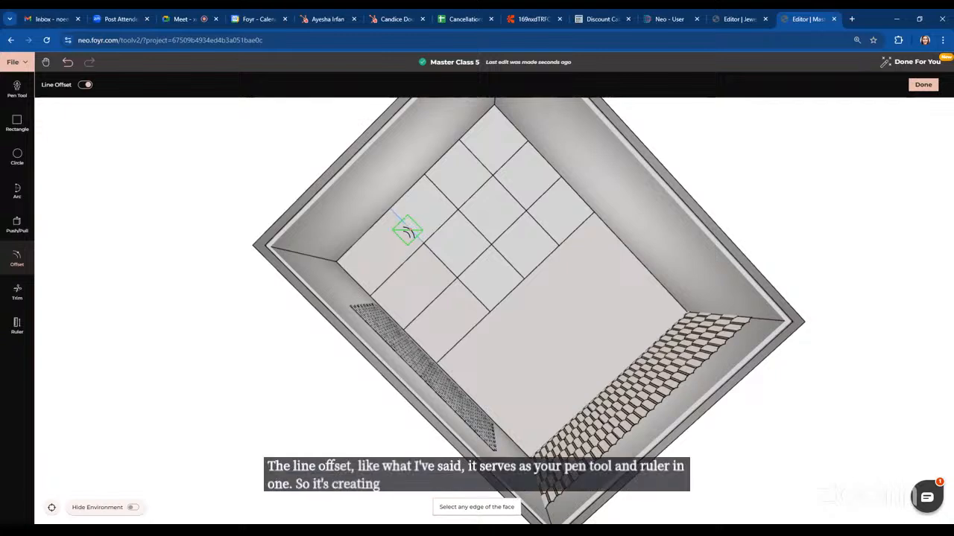
click(8, 270)
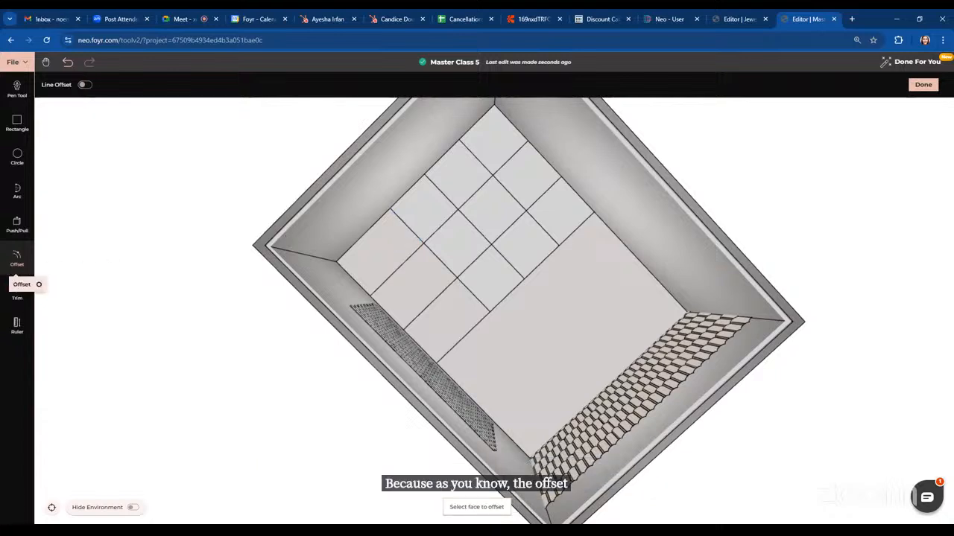
Offset the large right ceiling panel inward by 10 inches
click(532, 345)
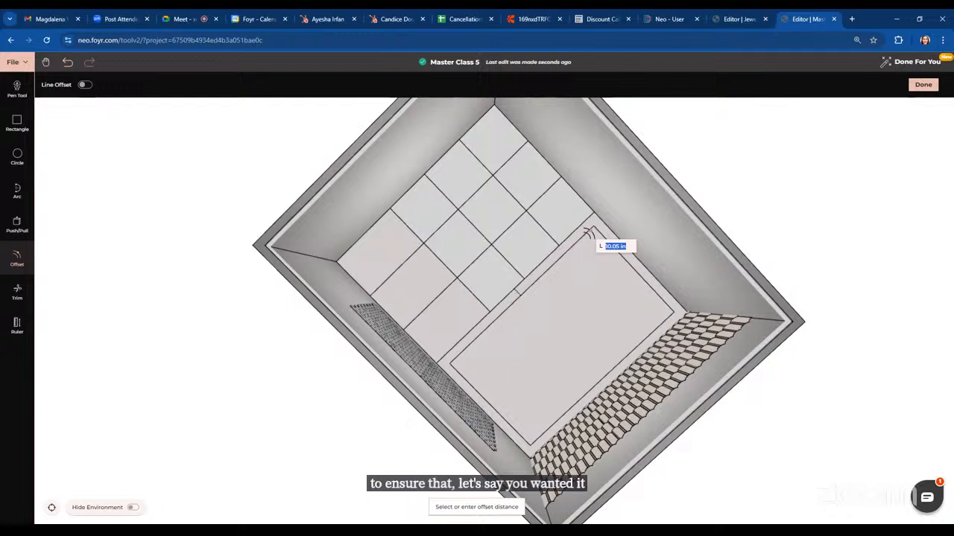
text(10)
key(Return)
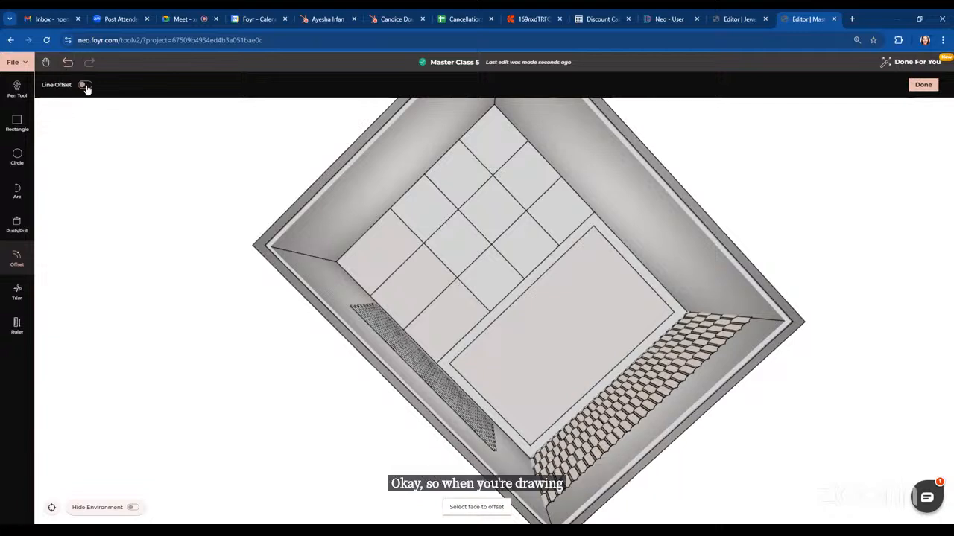
Restart Offset with Line Offset off and inset the two central grid cells using a 45-inch value
click(85, 85)
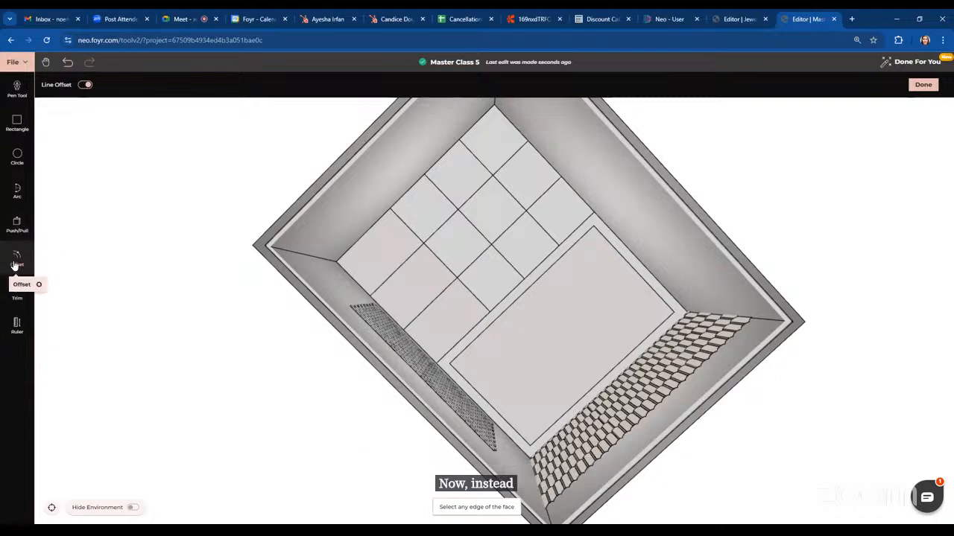
click(16, 261)
click(498, 131)
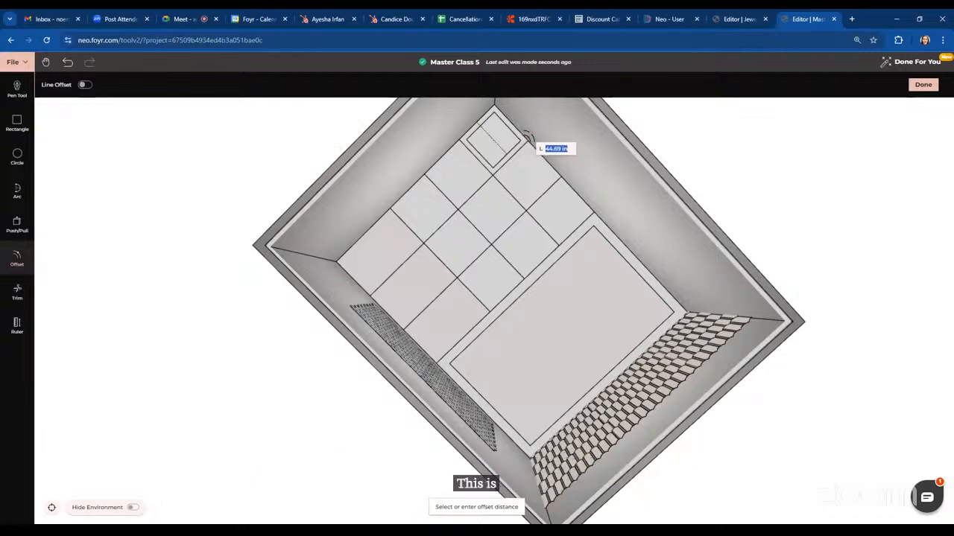
click(529, 138)
scroll(528, 136, up, 5)
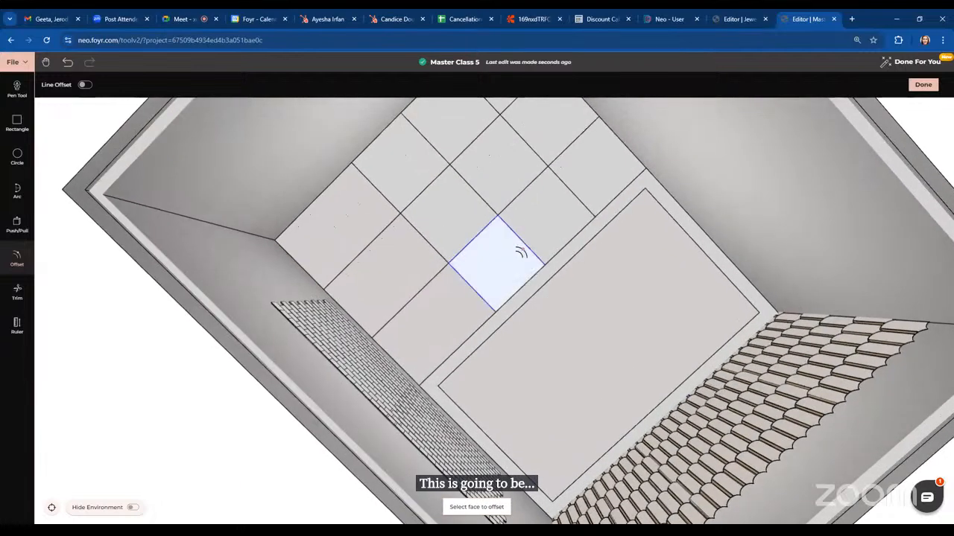
click(494, 260)
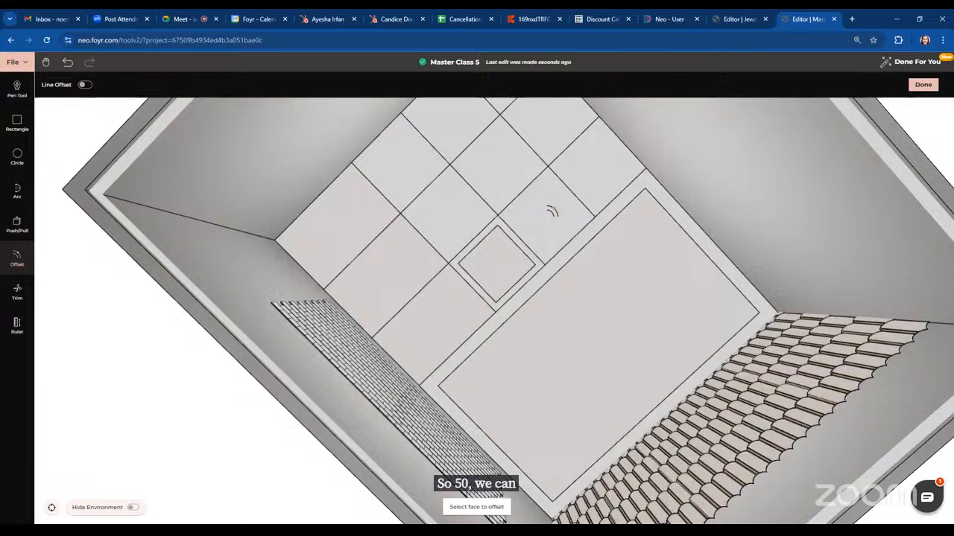
click(551, 212)
text(45)
key(Return)
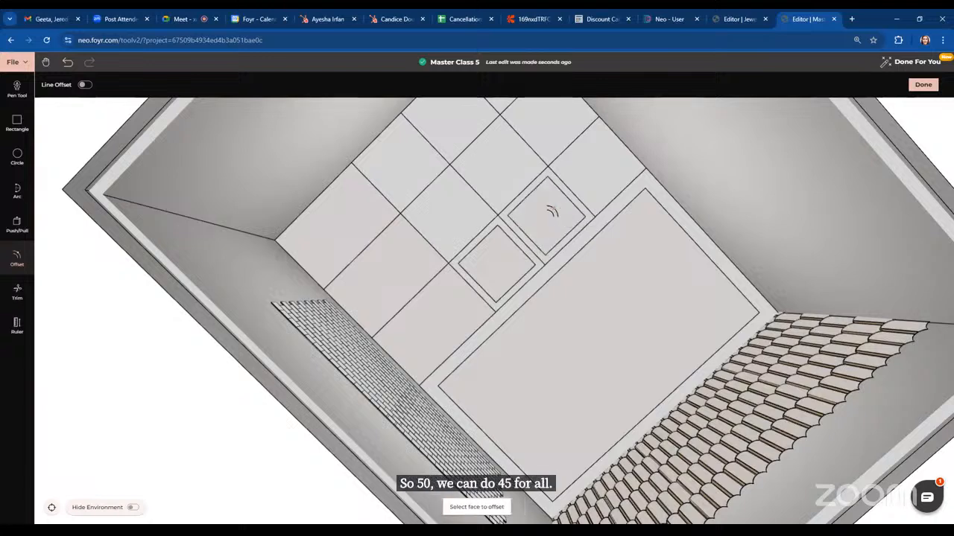
Offset three more grid cells in the right column inward using a 45-inch value
click(594, 190)
text(45)
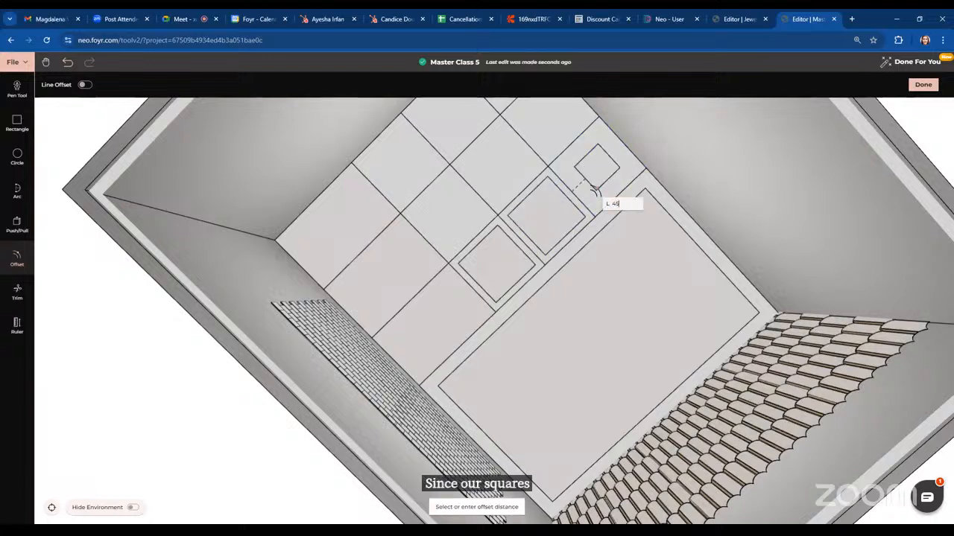
key(Return)
click(549, 131)
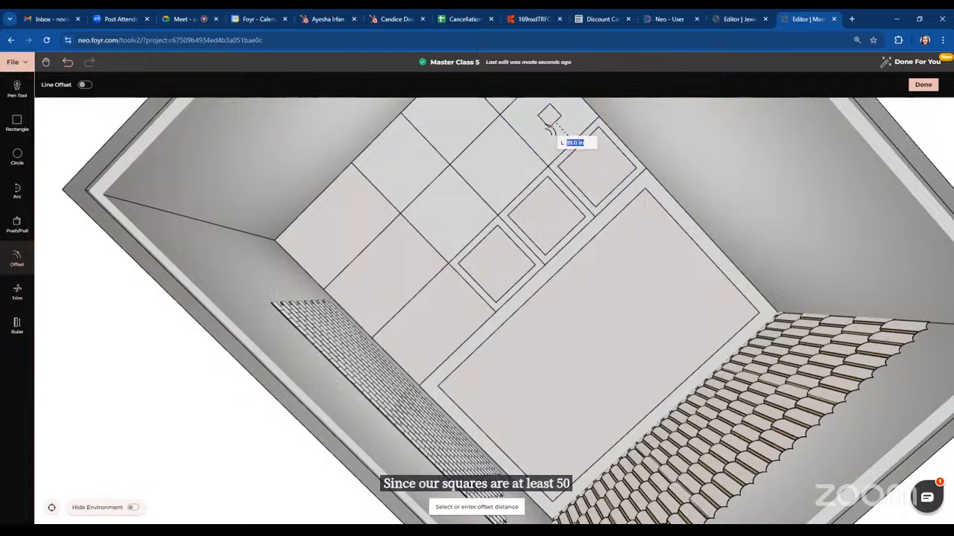
text(45)
key(Return)
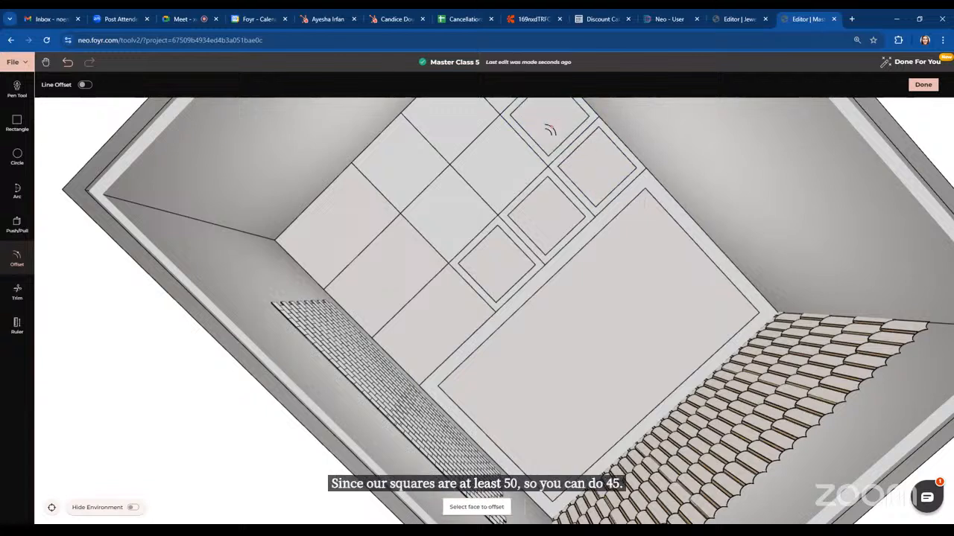
click(515, 170)
text(45)
key(Return)
Offset three grid cells in the left column inward using a 45-inch value
click(452, 239)
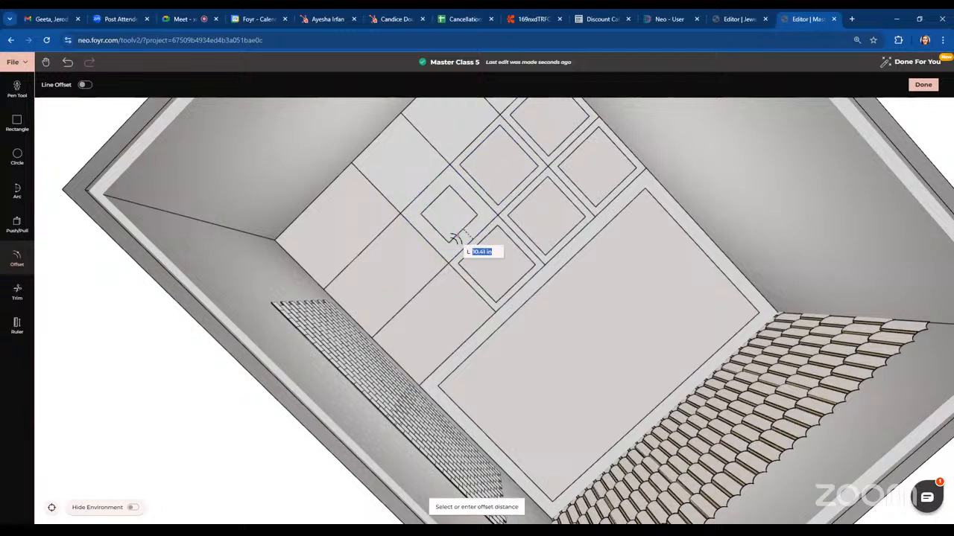
text(45)
key(Return)
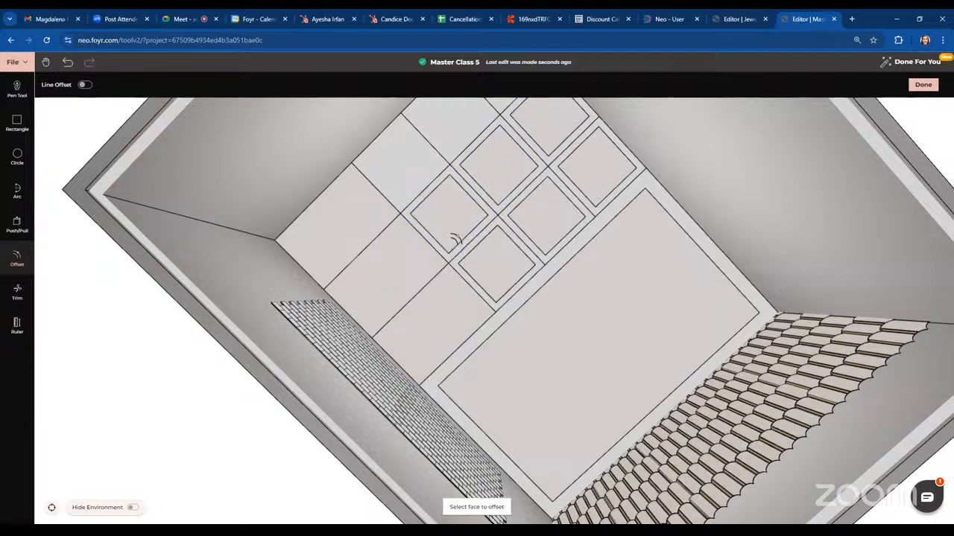
click(395, 164)
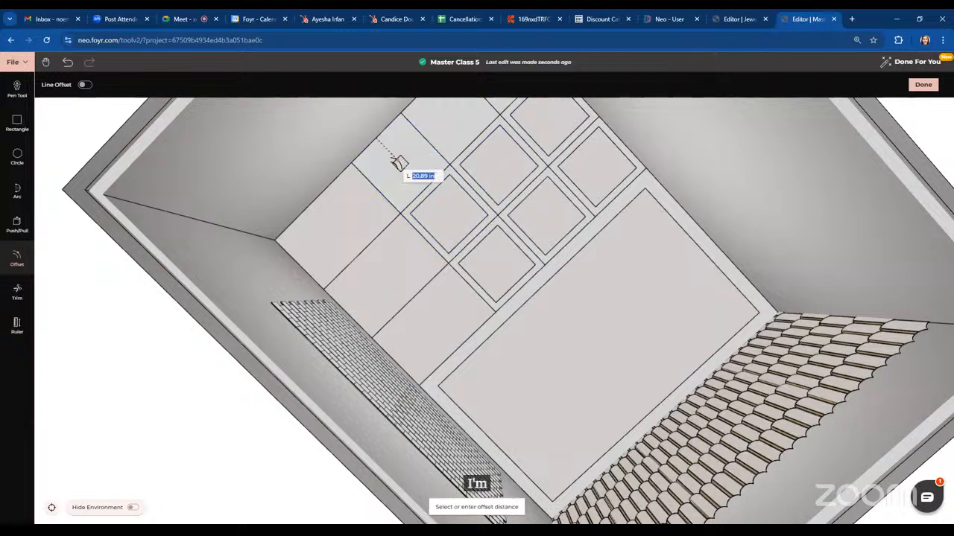
text(45)
key(Return)
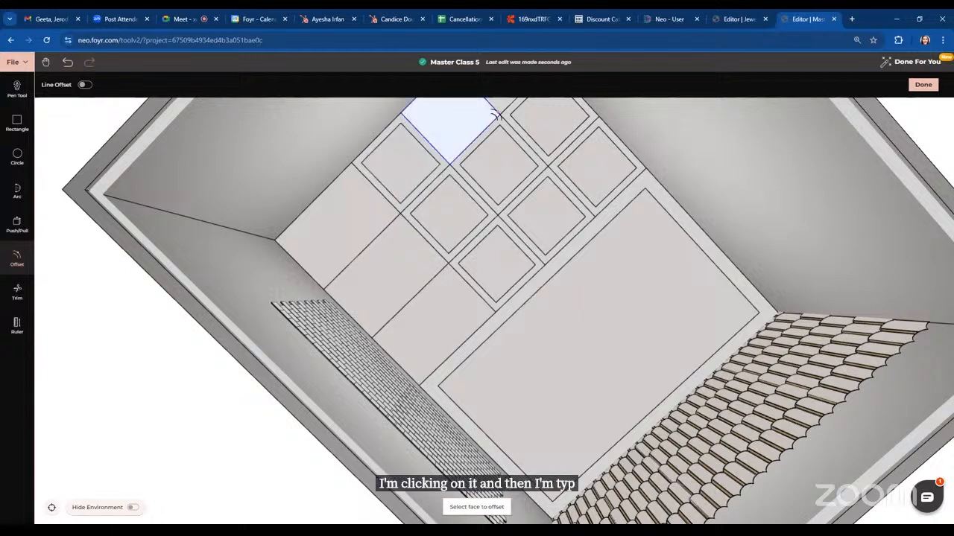
click(449, 121)
text(45)
key(Return)
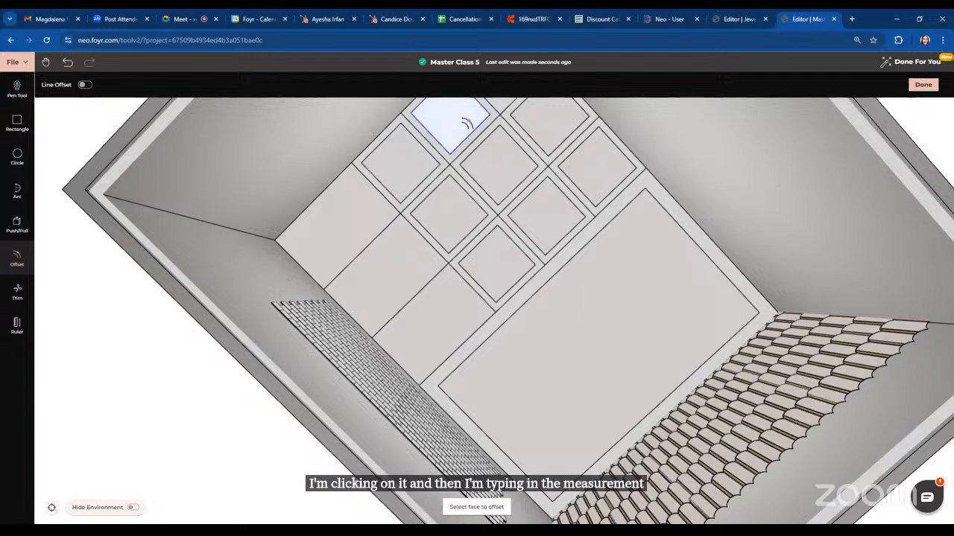
Offset the last top grid cell inward by 45 and exit the Offset tool
click(497, 106)
text(45)
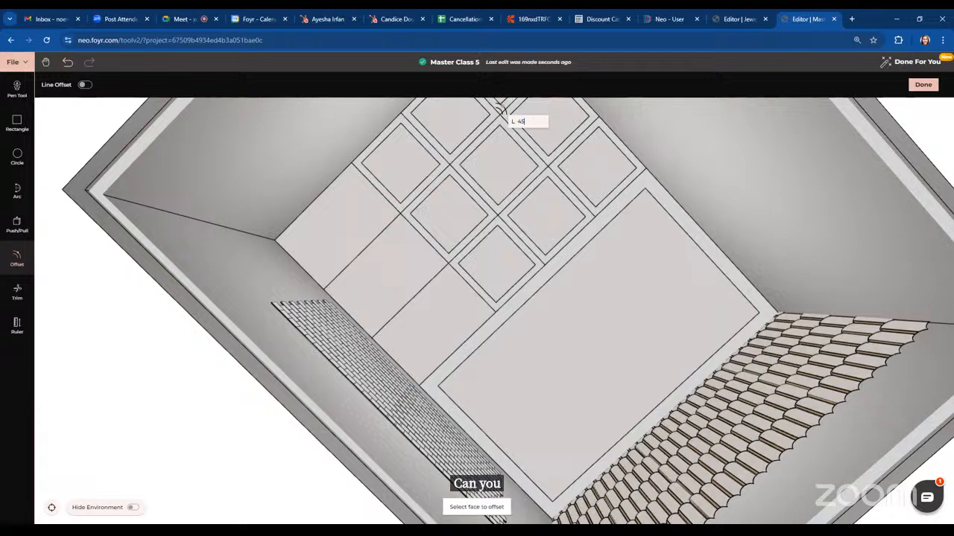
key(Return)
key(Escape)
Trim away the inset rectangle lines inside the large right ceiling panel
drag(640, 254, 527, 340)
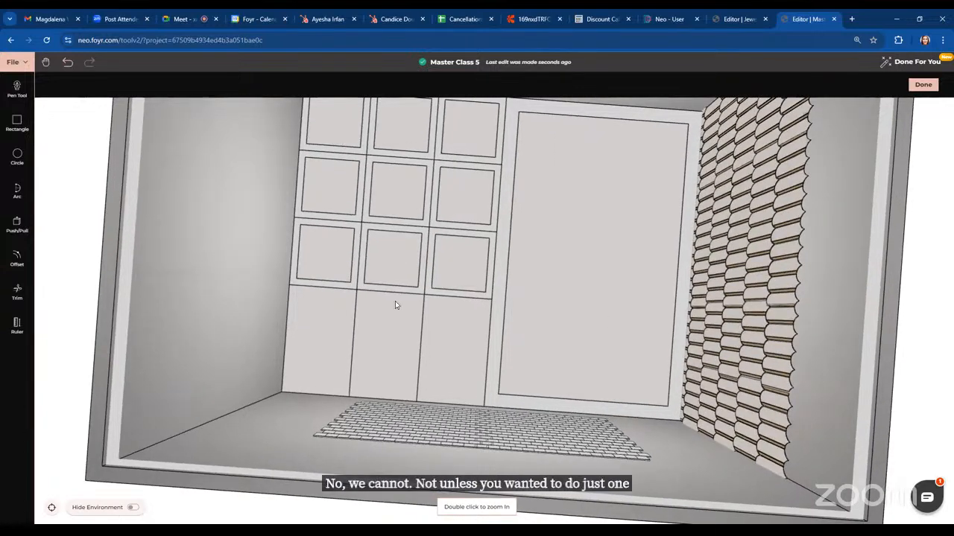
click(17, 292)
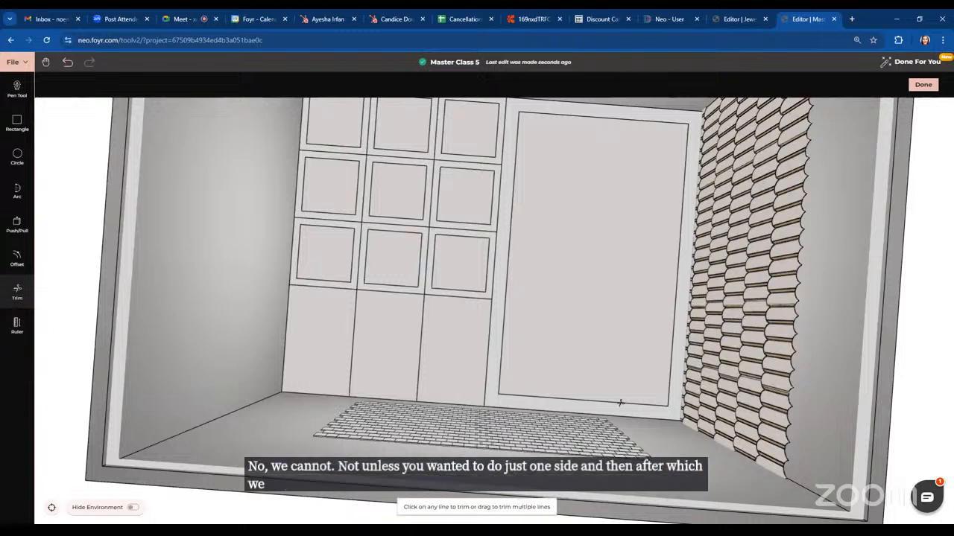
click(506, 327)
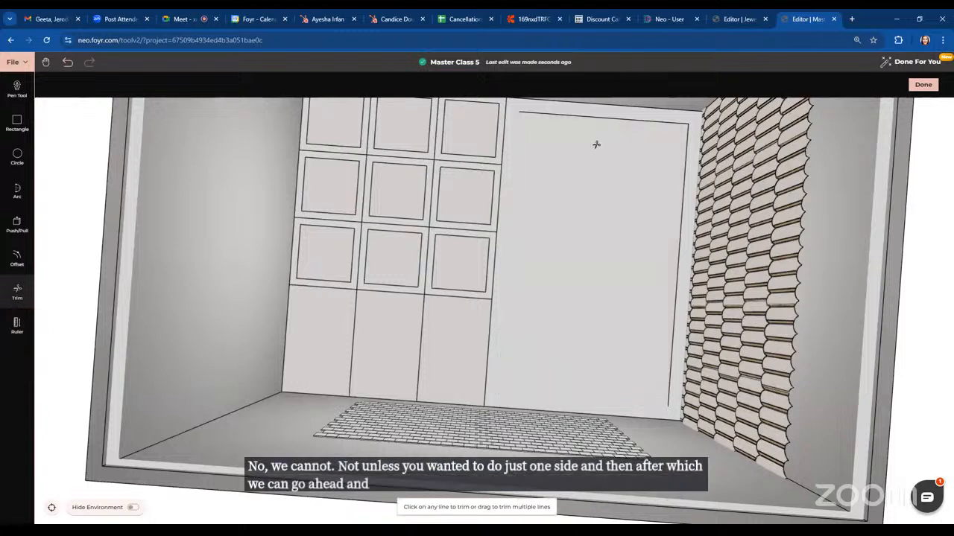
click(667, 122)
click(687, 153)
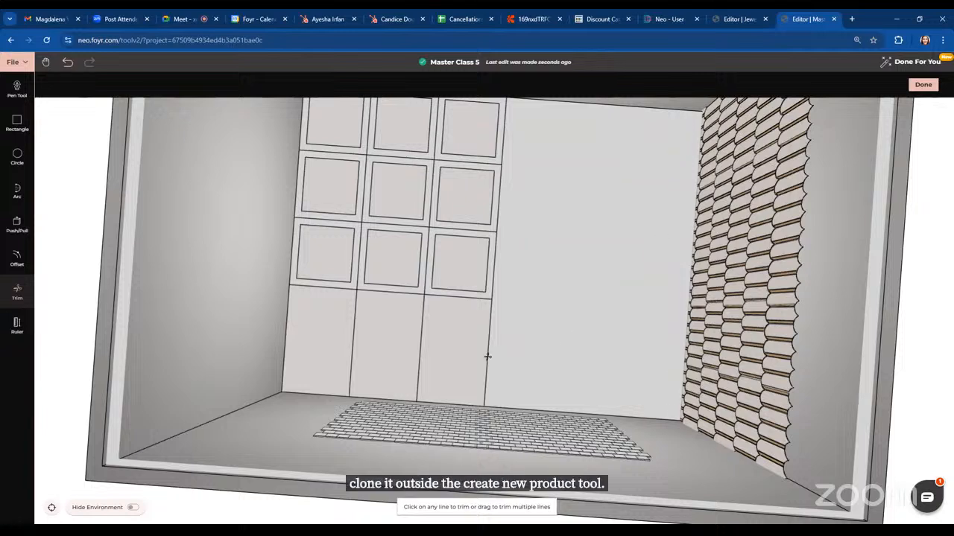
Try to push/pull the large right ceiling panel, then cancel
click(15, 226)
click(645, 379)
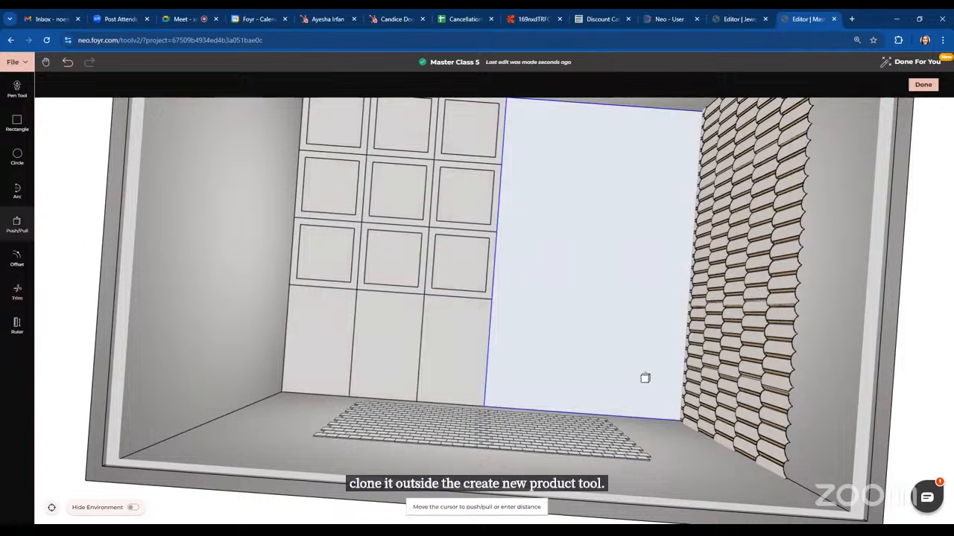
click(608, 327)
key(Escape)
Push two coffer panels up into the ceiling with Push/Pull, one about 3 inches and one 5 inches
mouse_move(600, 278)
mouse_down()
mouse_move(624, 329)
mouse_move(616, 274)
mouse_up()
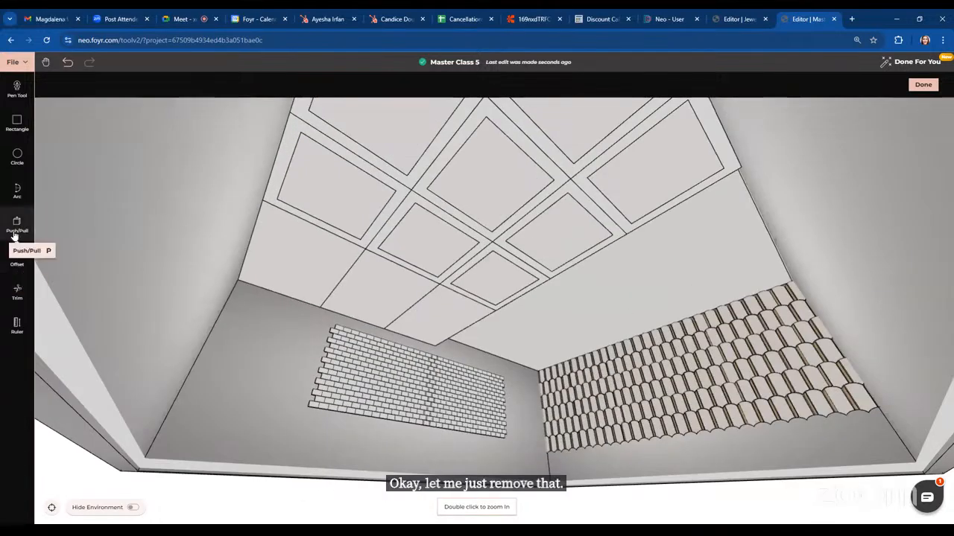
click(14, 236)
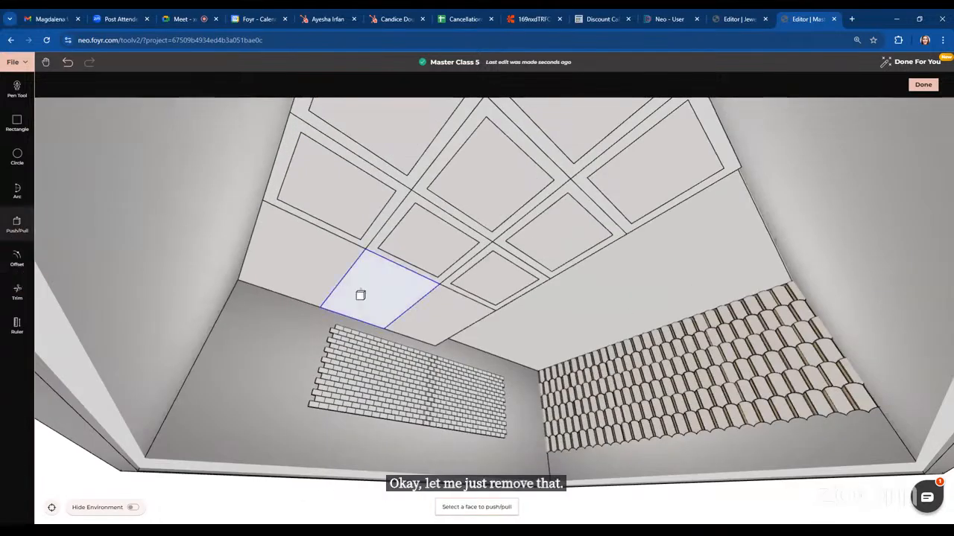
click(563, 229)
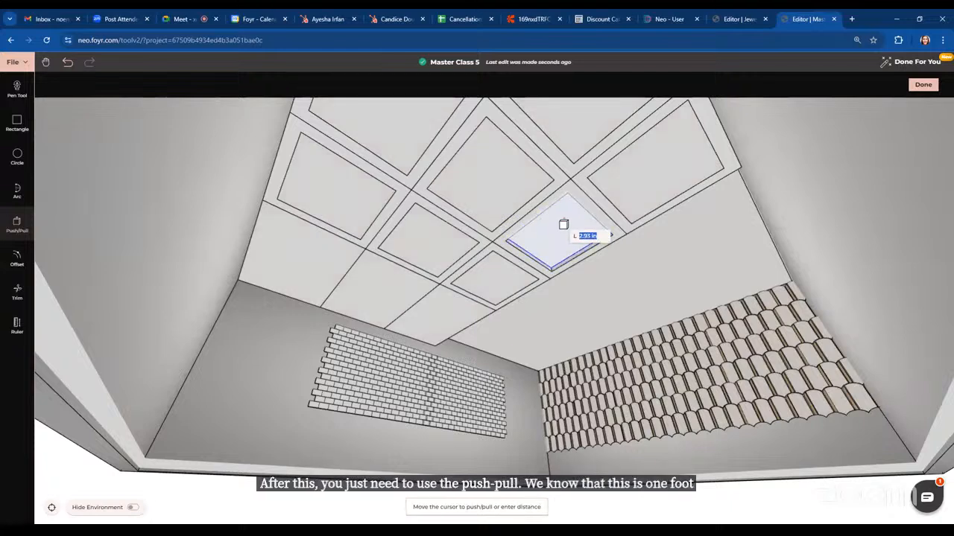
click(563, 225)
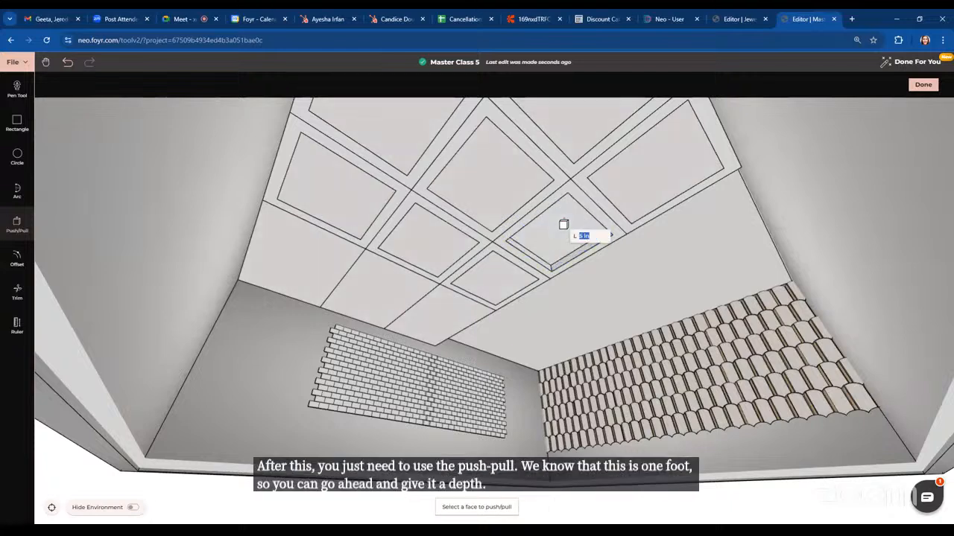
click(682, 169)
text(5)
key(Return)
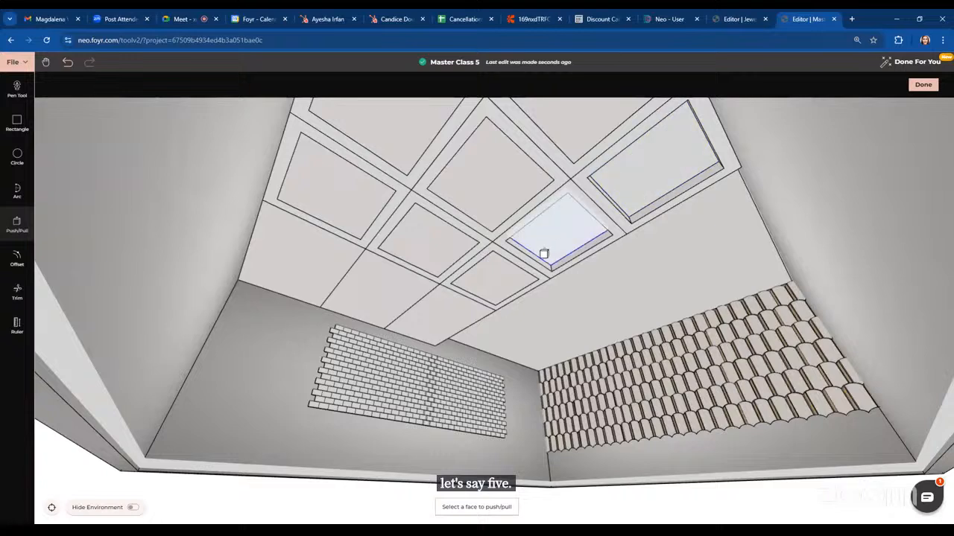
Push three more coffer panels up into the ceiling by 5 inches each
click(497, 284)
text(5)
key(Return)
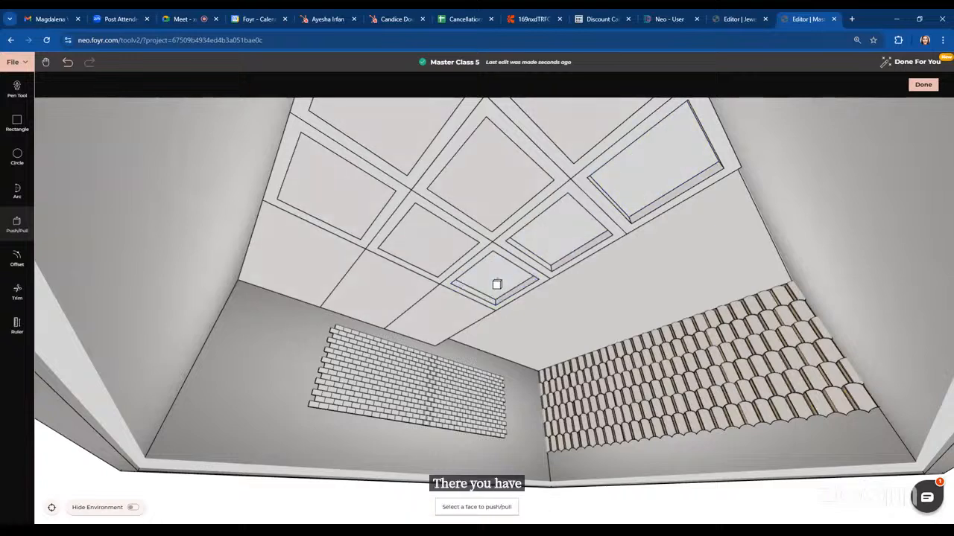
click(410, 236)
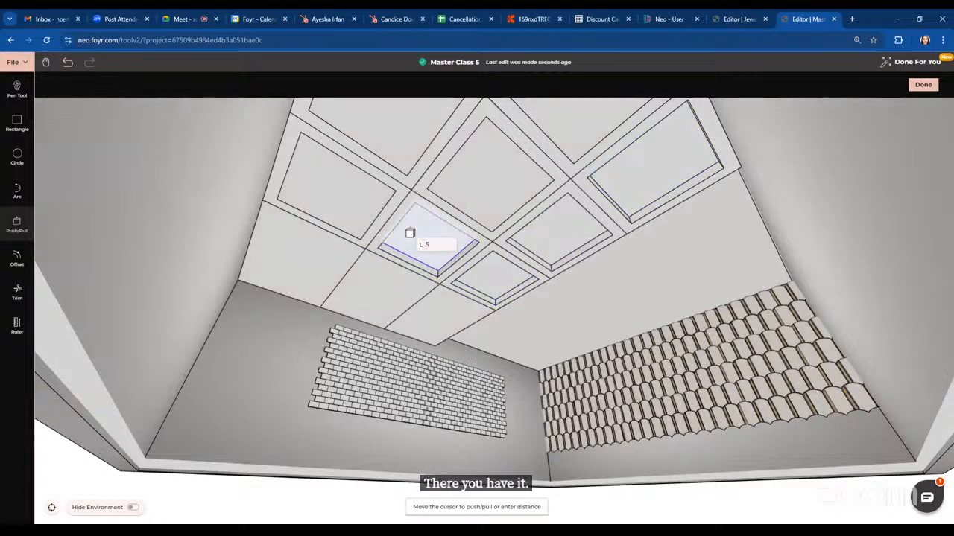
text(5)
key(Return)
click(357, 187)
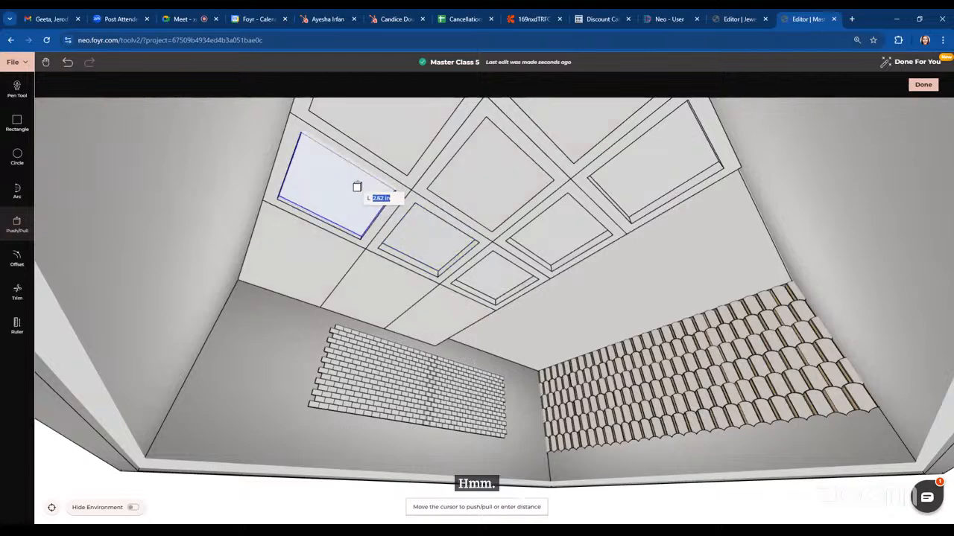
text(5)
key(Return)
Push two further coffer panels near the far corner up by 5 inches each
middle_drag(355, 185, 625, 245)
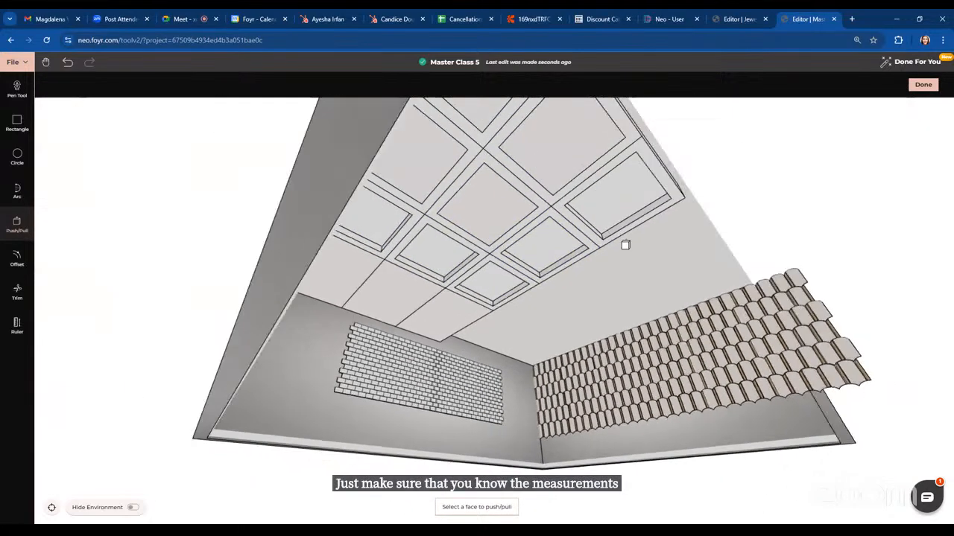
click(494, 211)
text(5)
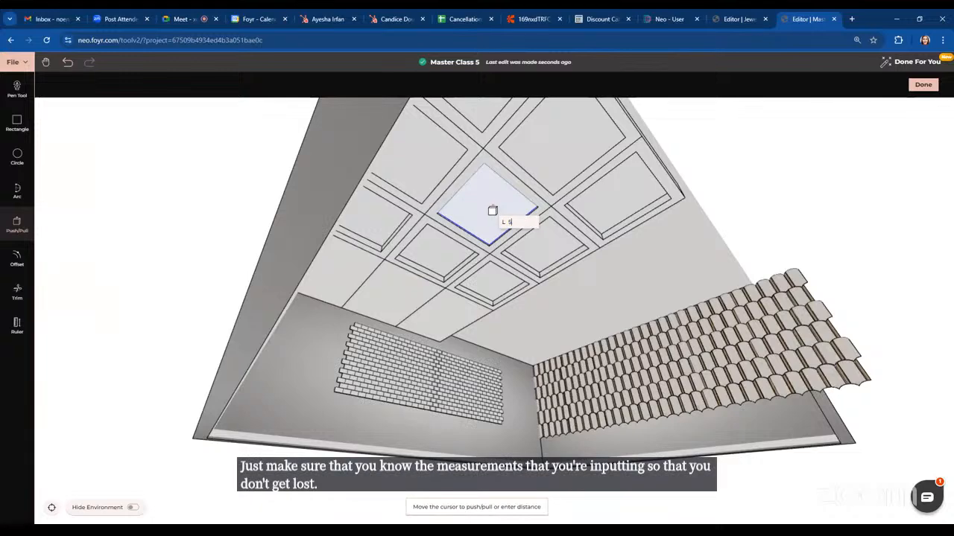
key(Return)
click(555, 142)
text(5)
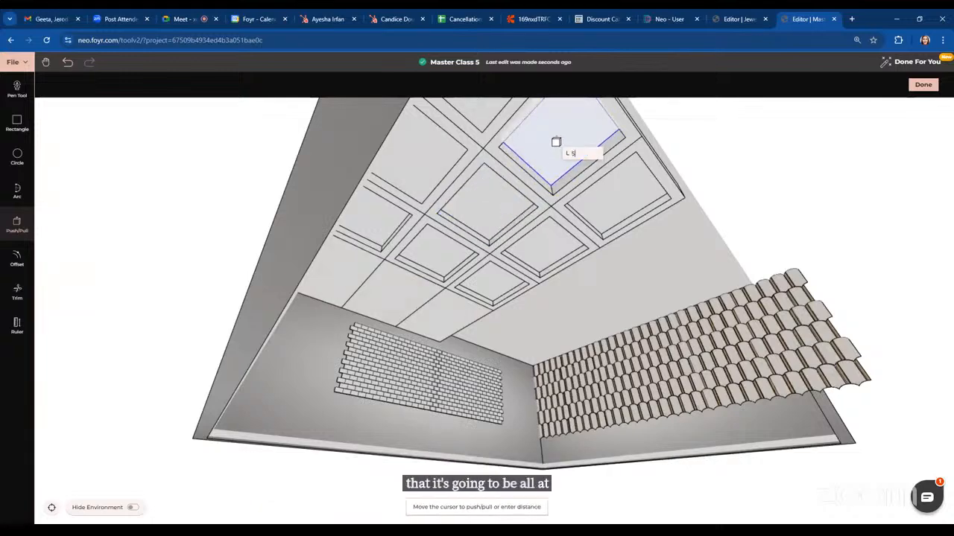
key(Return)
Push the remaining two edge coffer panels up by 5 inches and exit Push/Pull
middle_drag(658, 234, 632, 226)
click(318, 184)
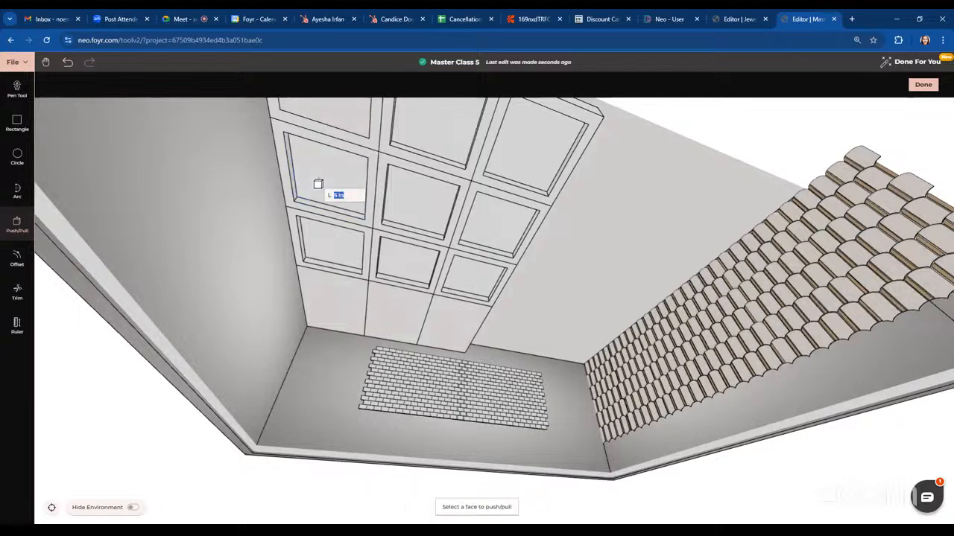
key(Return)
click(345, 118)
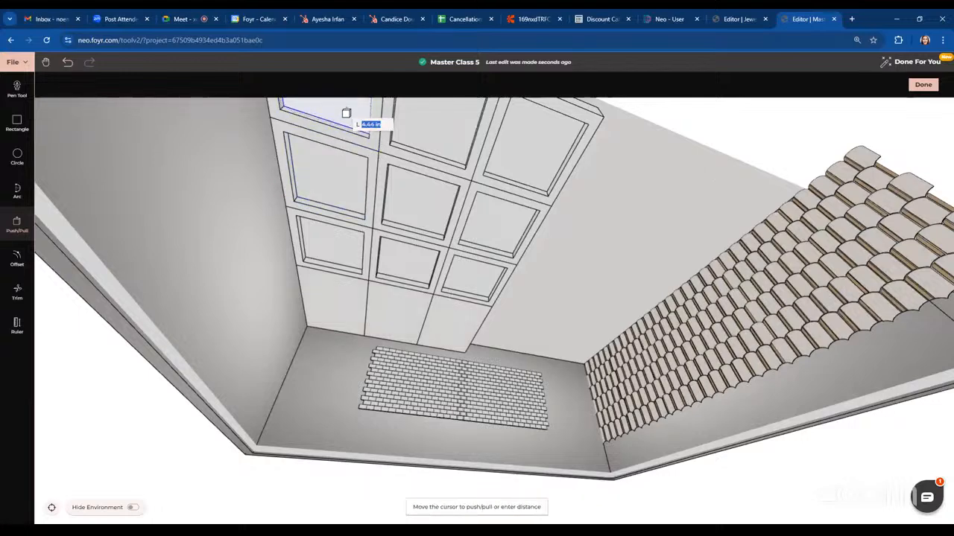
text(5)
key(Return)
key(Escape)
middle_drag(646, 271, 585, 143)
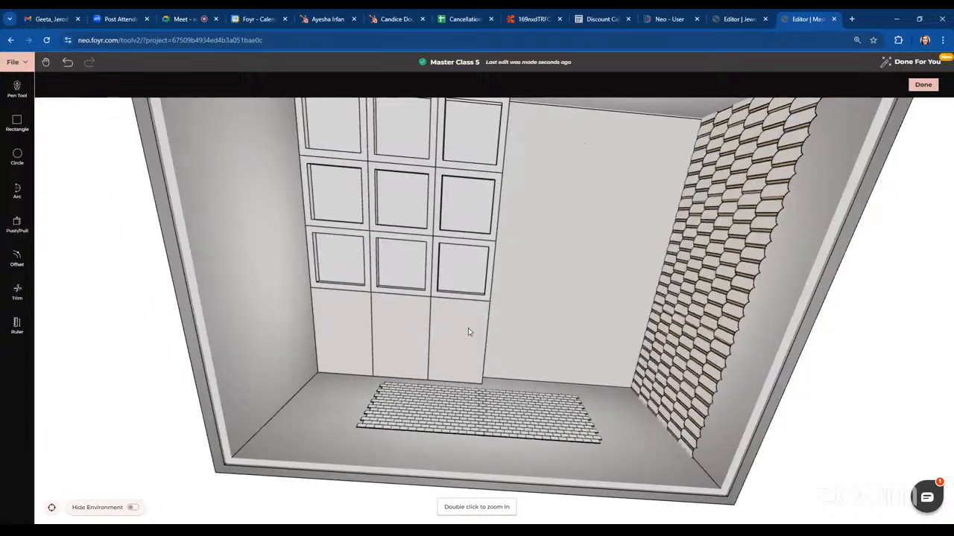
Trim away the divider lines in the plain ceiling strip below the coffer grid
click(18, 292)
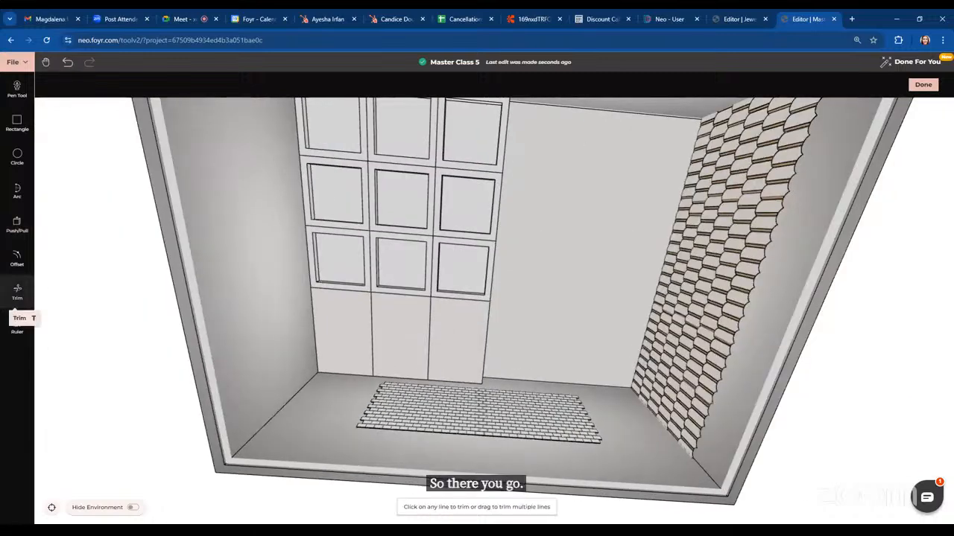
click(370, 333)
click(429, 334)
Use Push/Pull on the plain strip below the coffer grid, then exit and finish editing the custom ceiling
key(p)
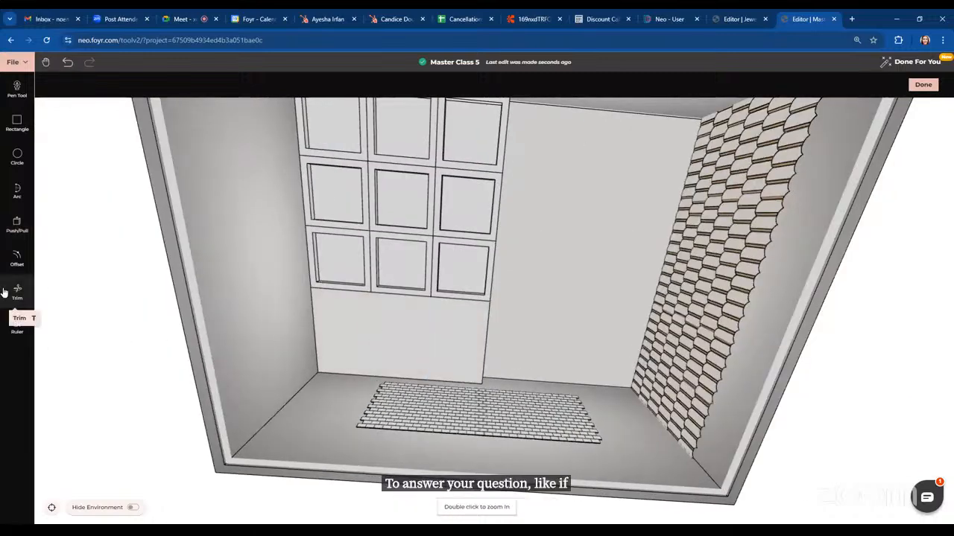
click(422, 370)
click(439, 330)
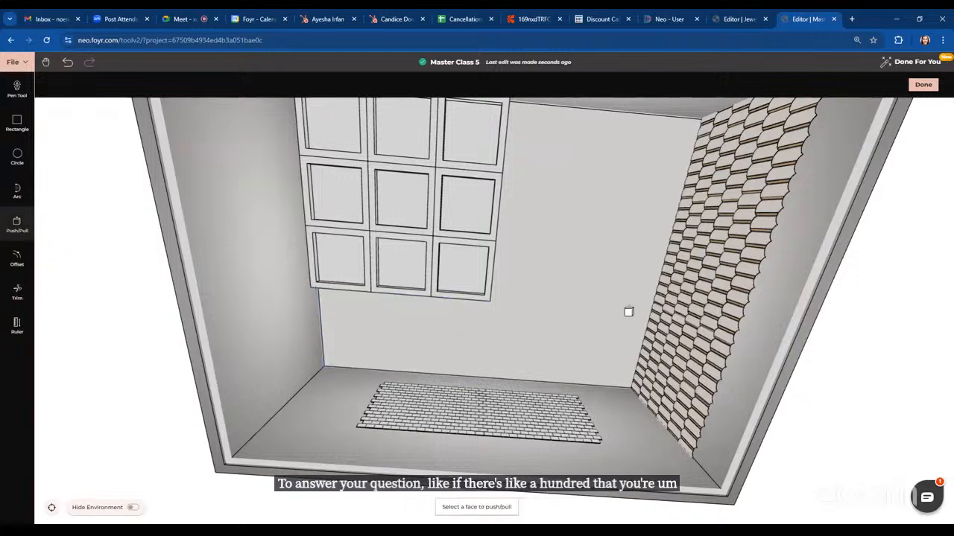
key(Escape)
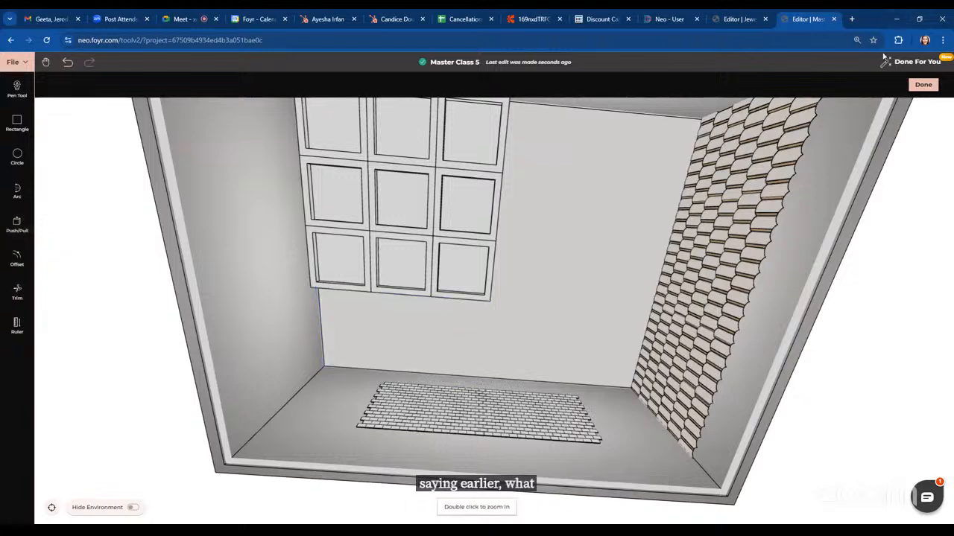
click(924, 84)
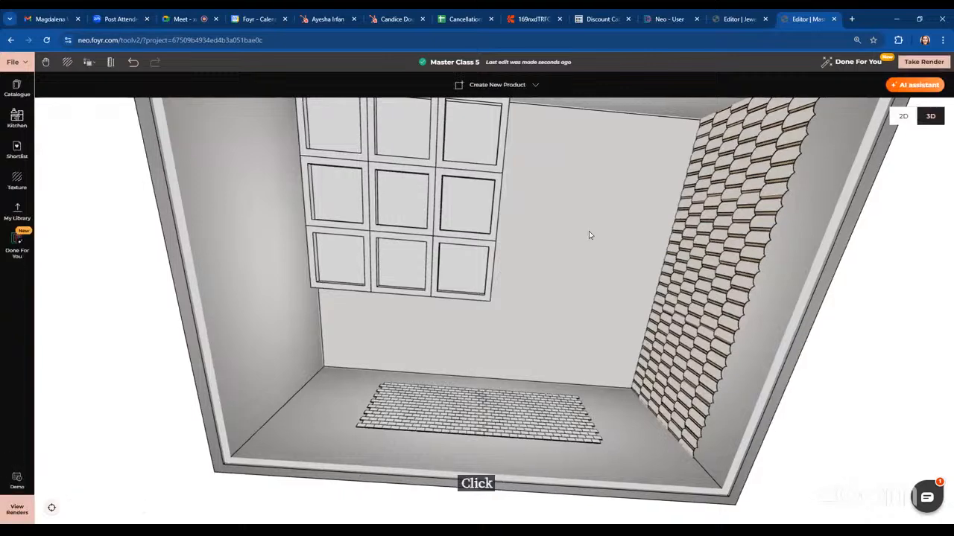
Clone the coffer grid ceiling and place the copy beside the original on the ceiling
click(465, 226)
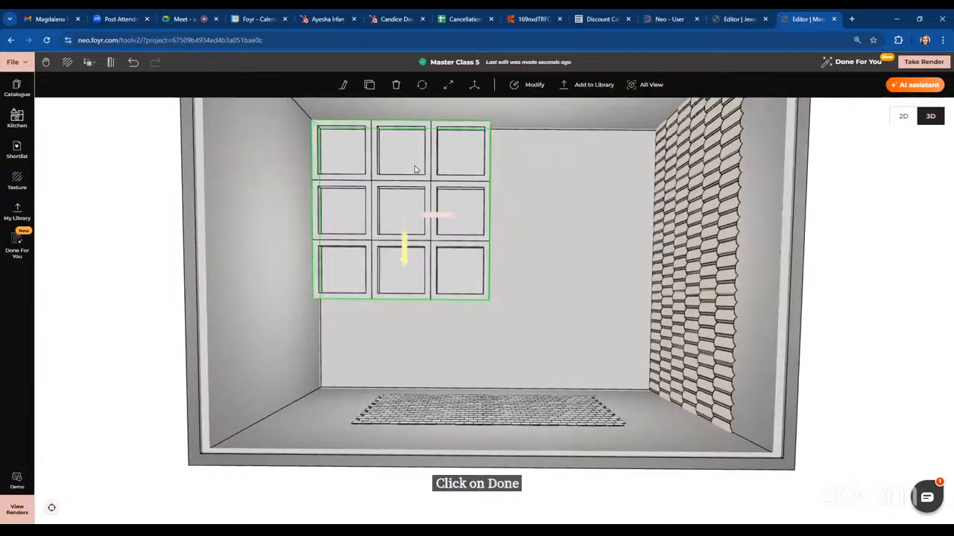
click(369, 84)
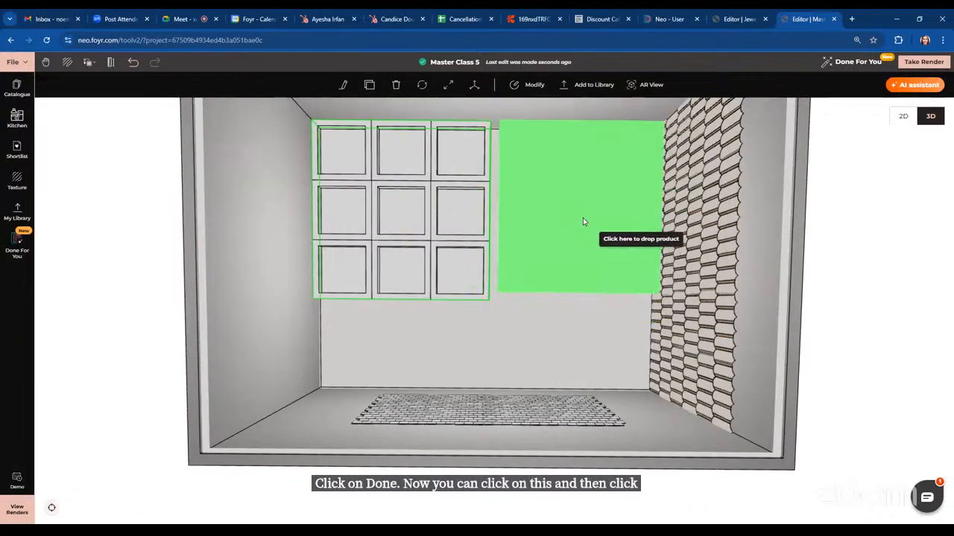
click(577, 217)
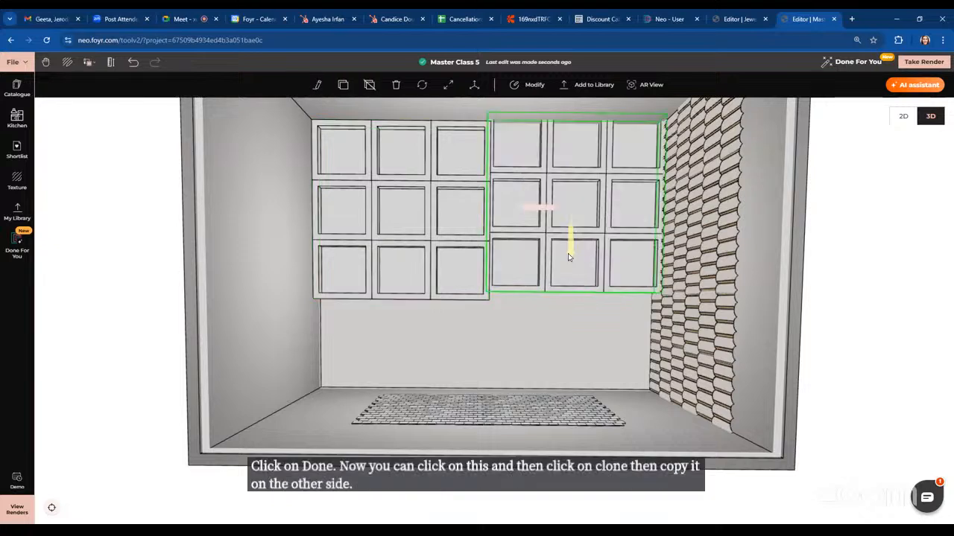
drag(568, 253, 567, 260)
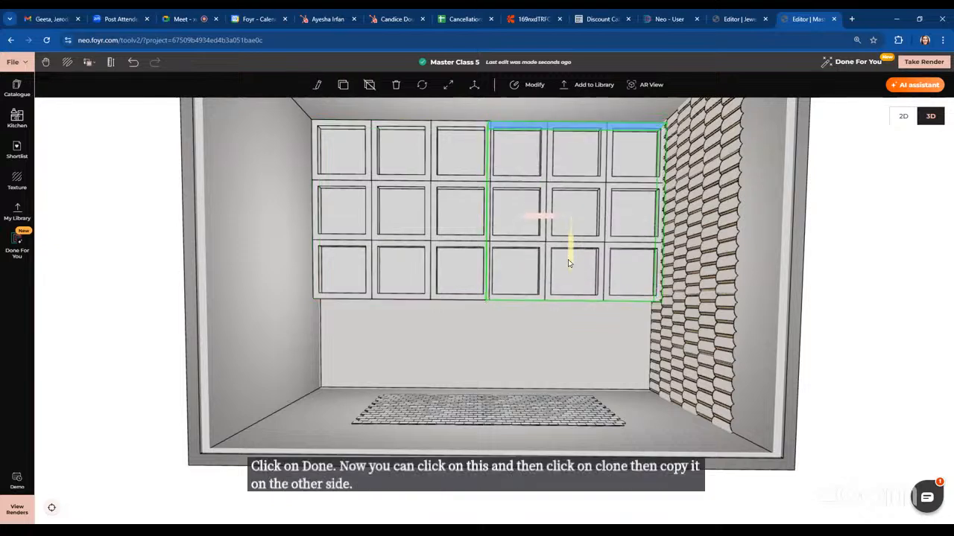
click(561, 329)
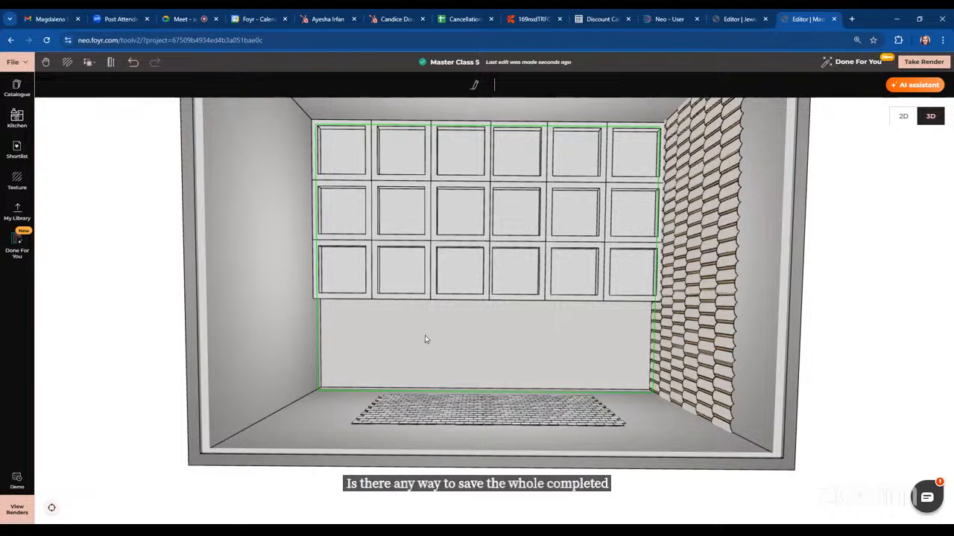
Select both coffer grids together and group them into one product
click(393, 261)
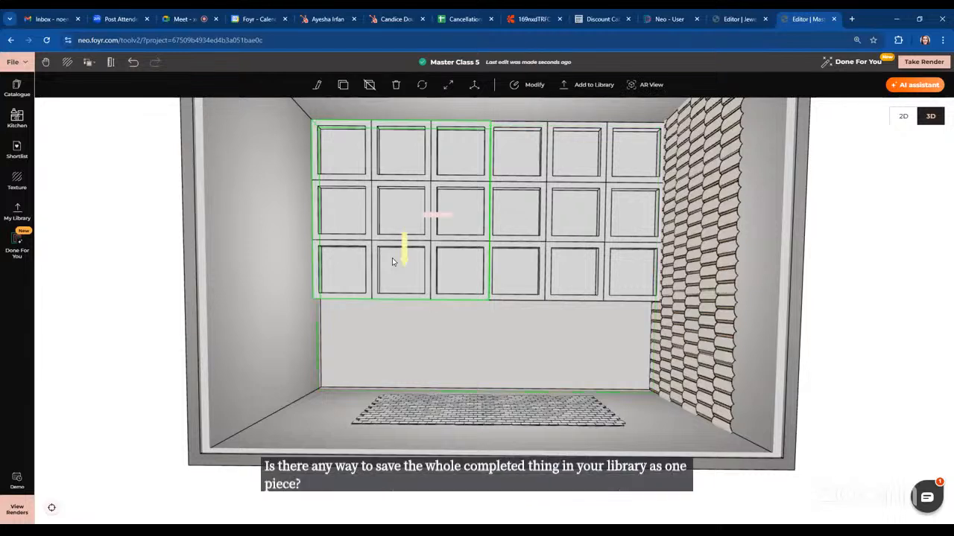
ctrl+click(550, 265)
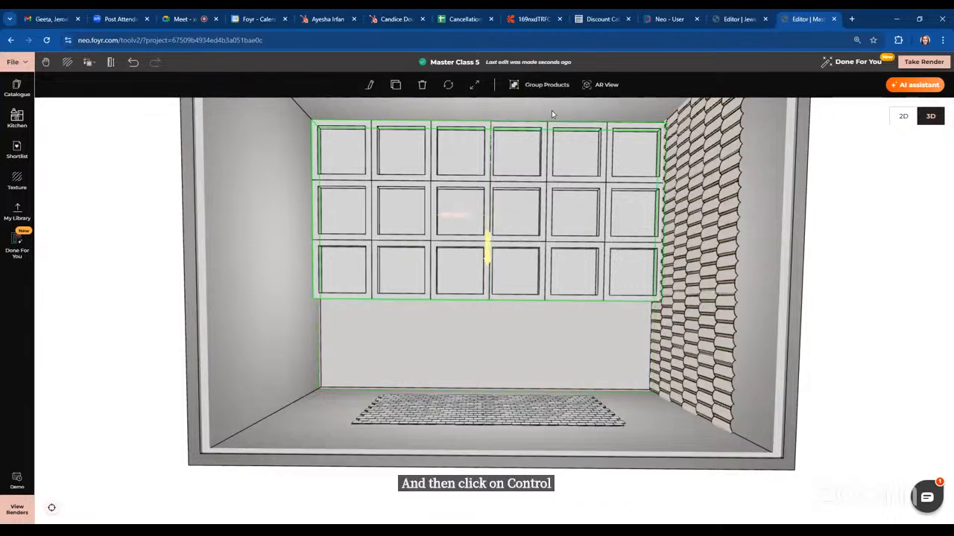
click(546, 84)
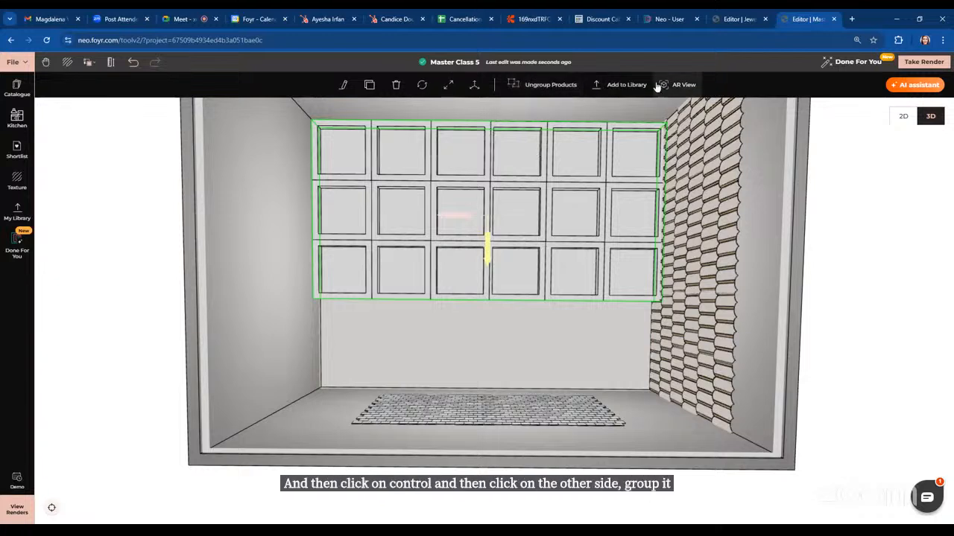
Add the grouped coffer ceiling to the library, naming it Ceiliong, and upload it
click(615, 92)
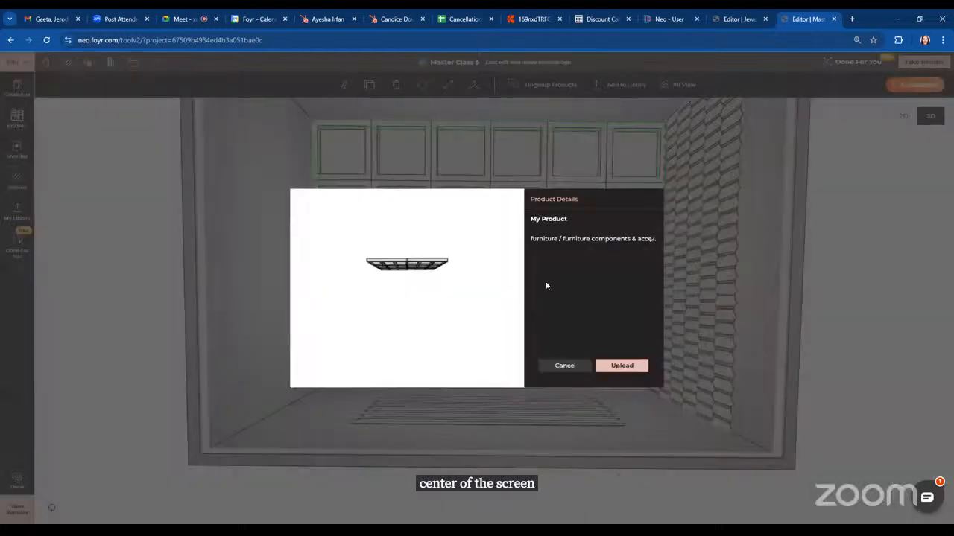
click(581, 226)
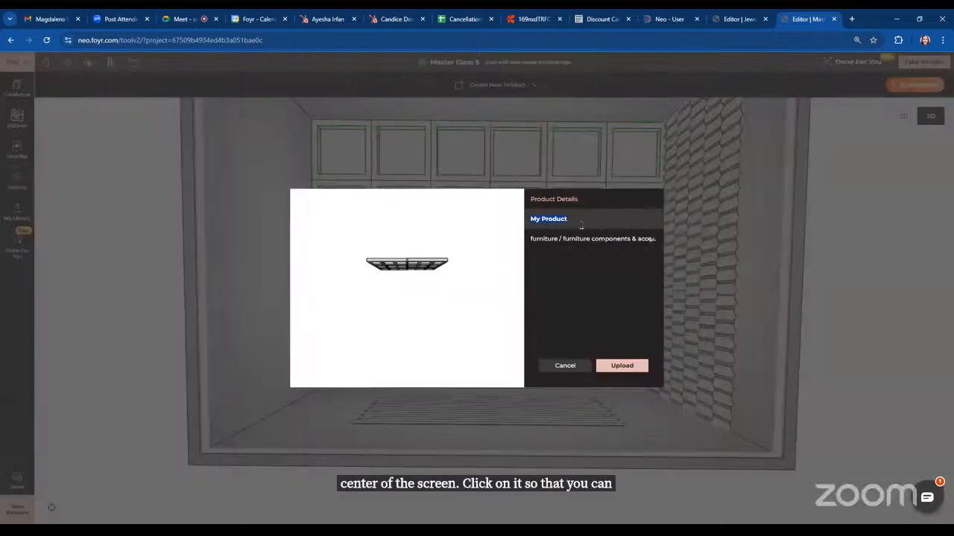
text(c)
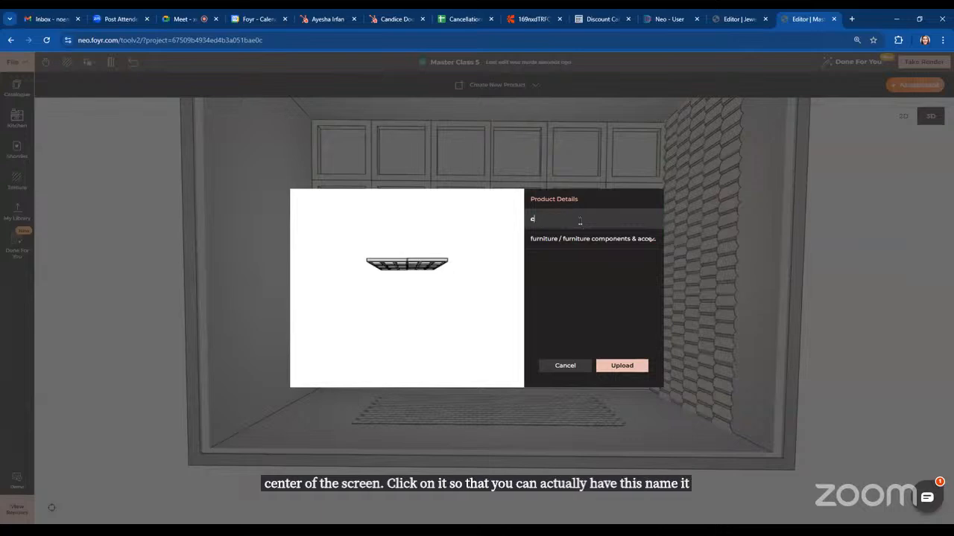
text(eilin)
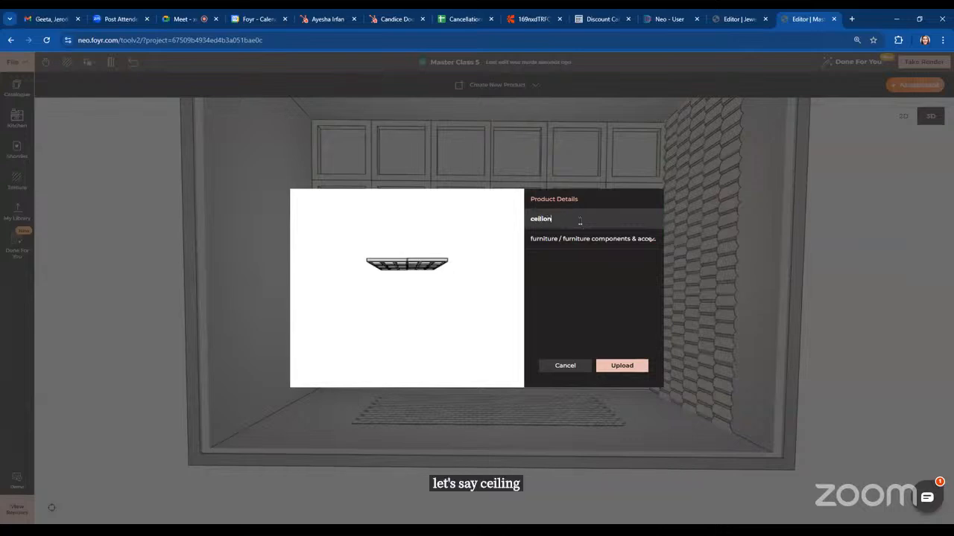
click(618, 364)
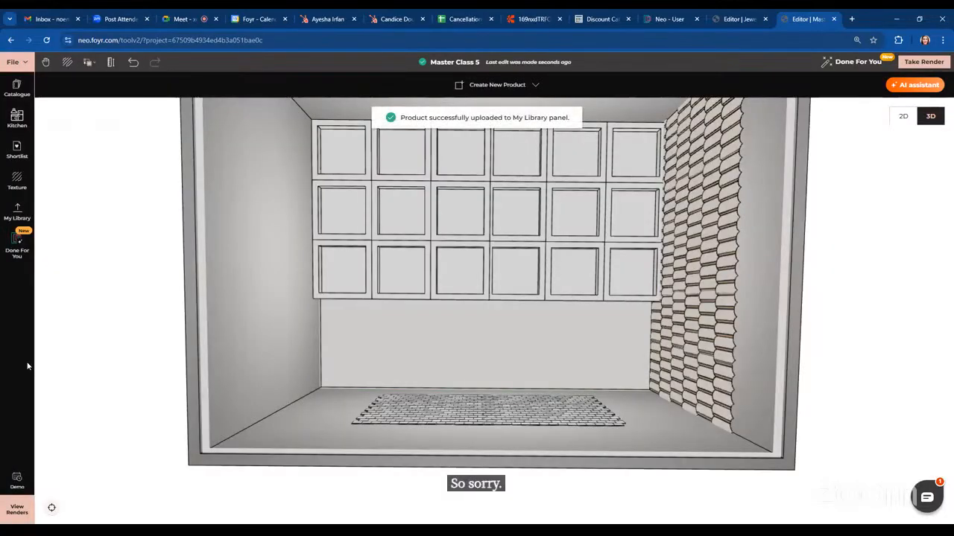
Ungroup the combined coffer ceiling and regroup both grids again
click(437, 237)
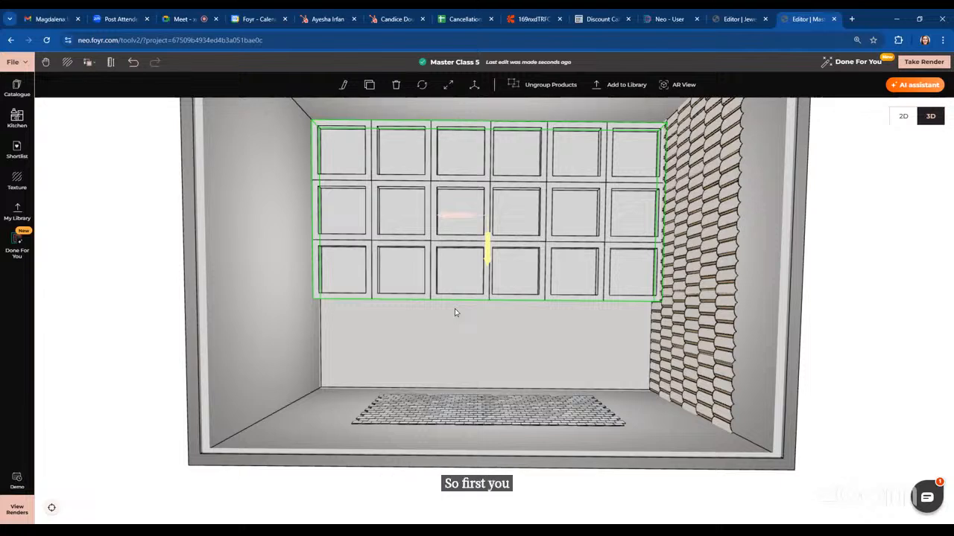
click(542, 87)
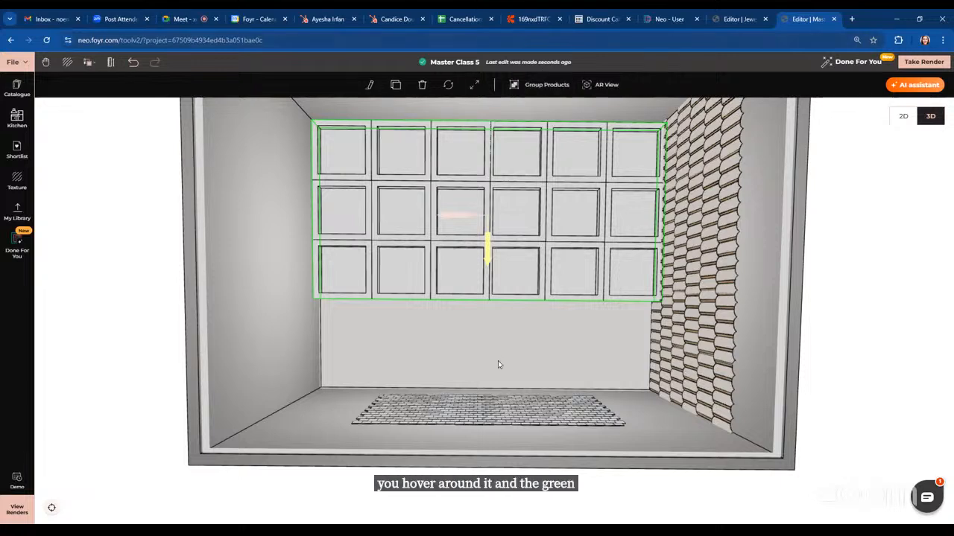
click(386, 221)
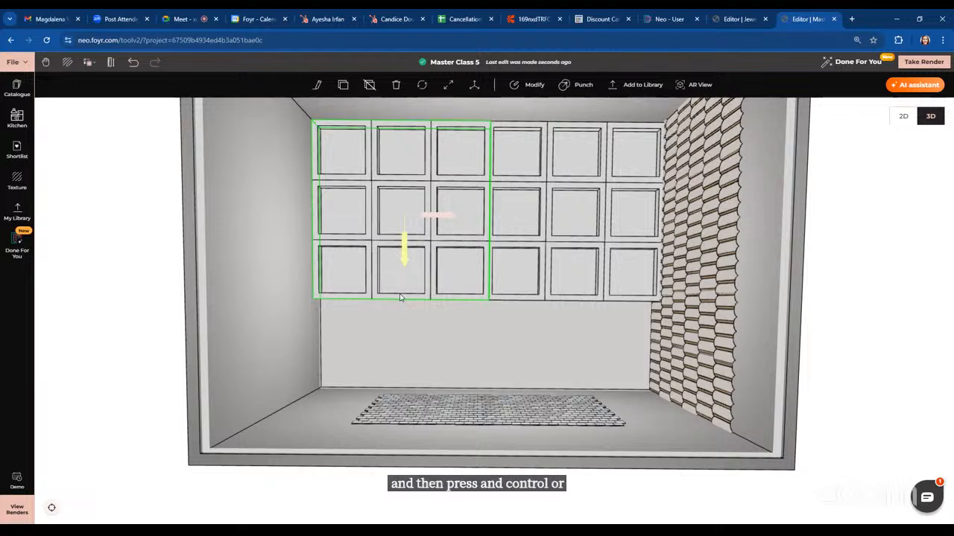
ctrl+click(556, 198)
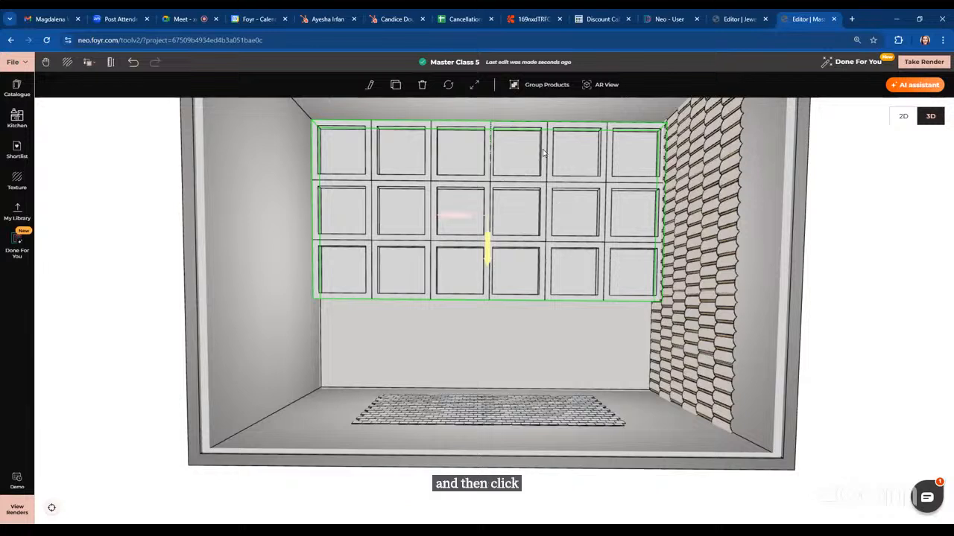
click(537, 88)
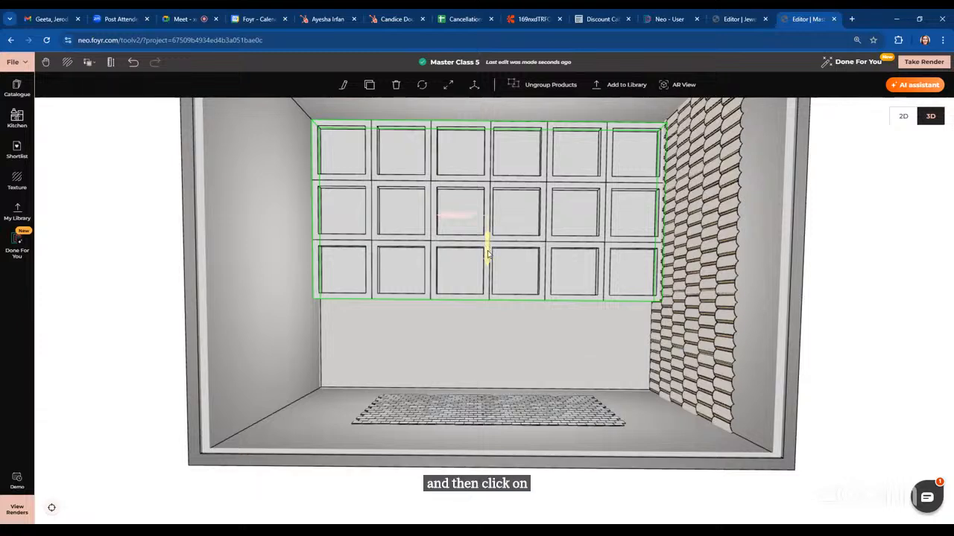
Insert the saved Ceiliong ceiling from My Library and position it over the remaining ceiling area
mouse_move(486, 246)
mouse_down()
mouse_move(488, 333)
mouse_move(488, 257)
mouse_up()
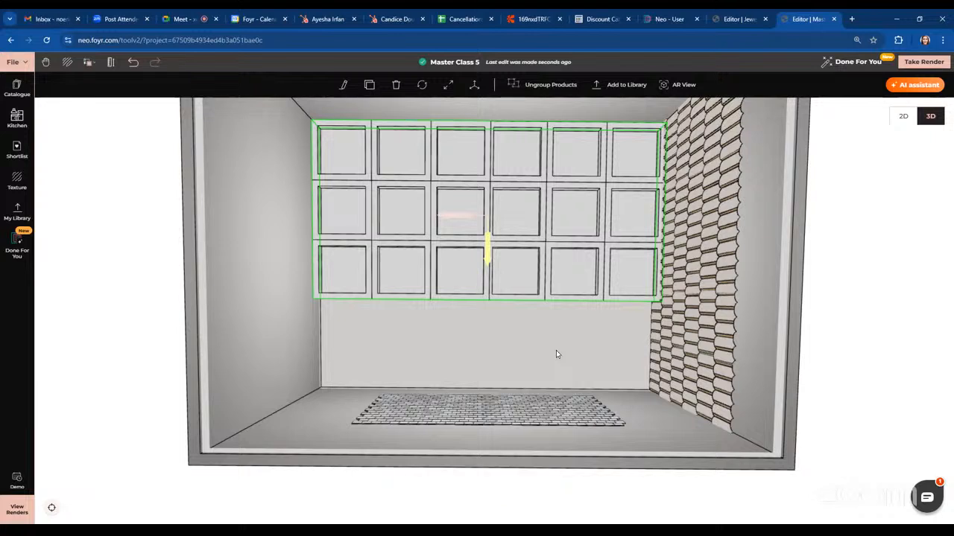
scroll(556, 354, down, 3)
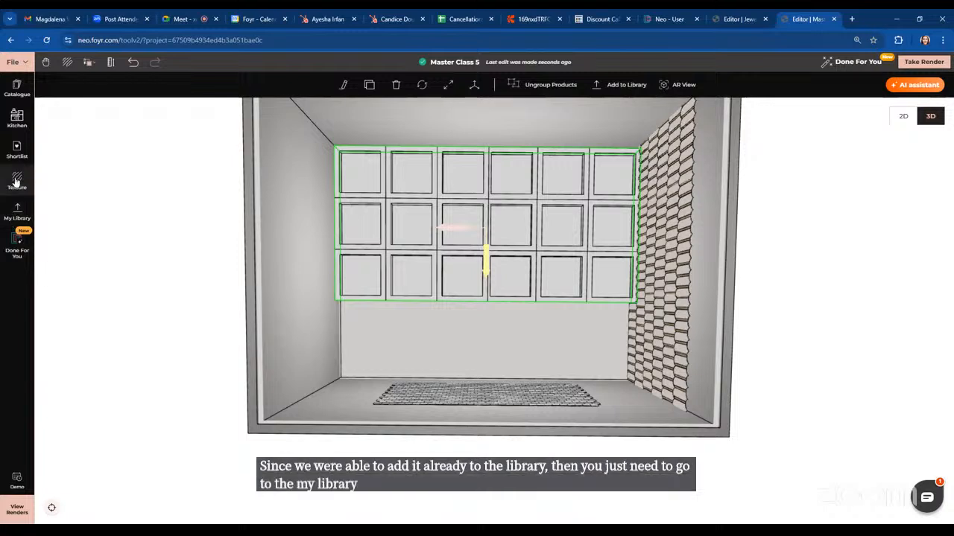
click(16, 216)
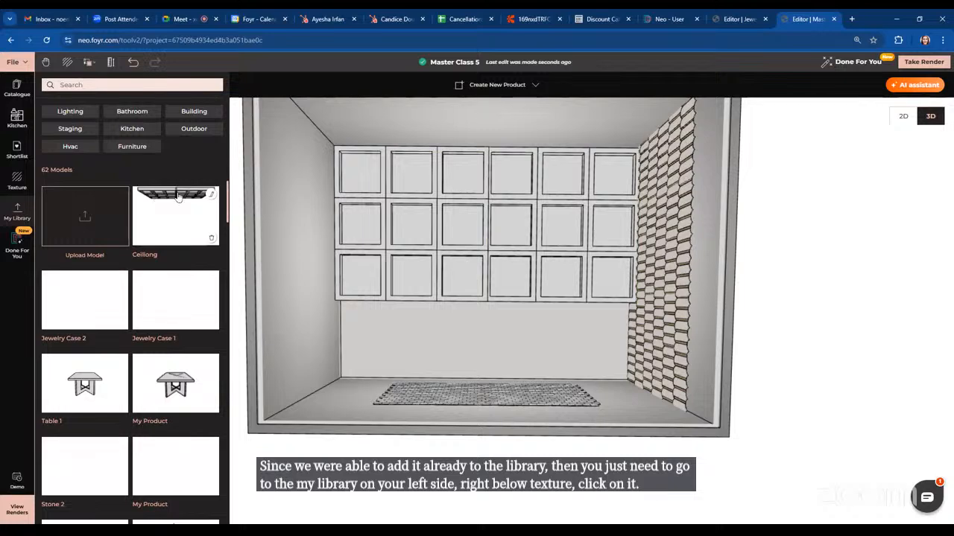
drag(184, 199, 544, 316)
click(517, 321)
drag(434, 299, 542, 335)
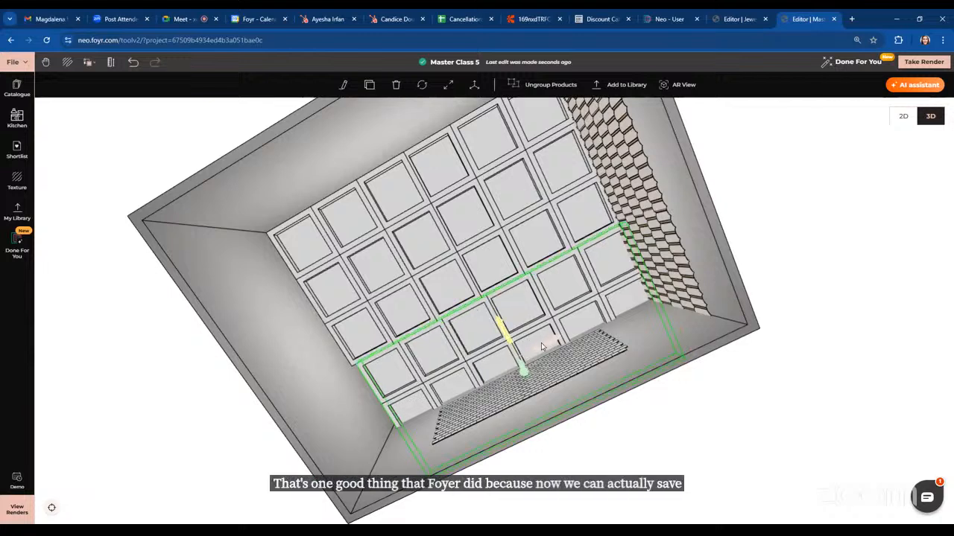
drag(540, 346, 538, 347)
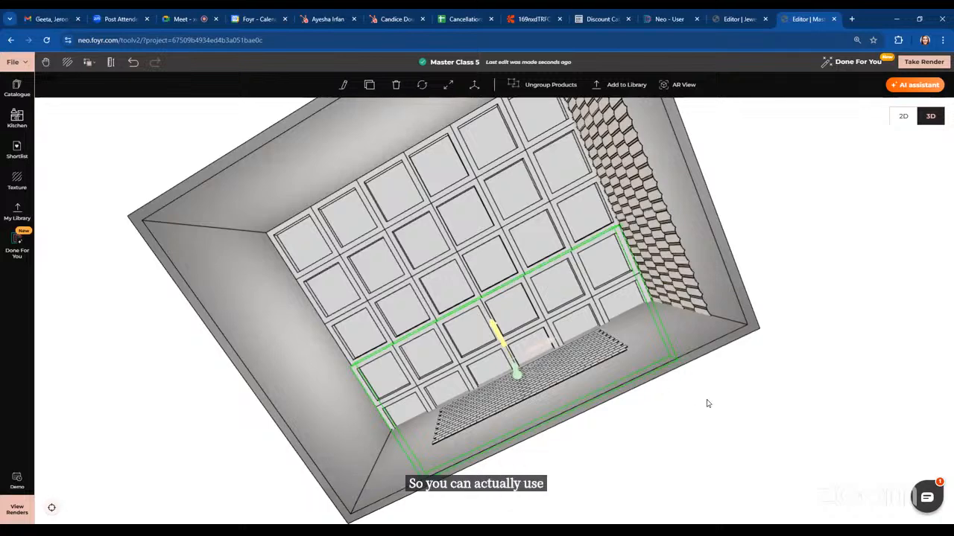
drag(707, 401, 731, 418)
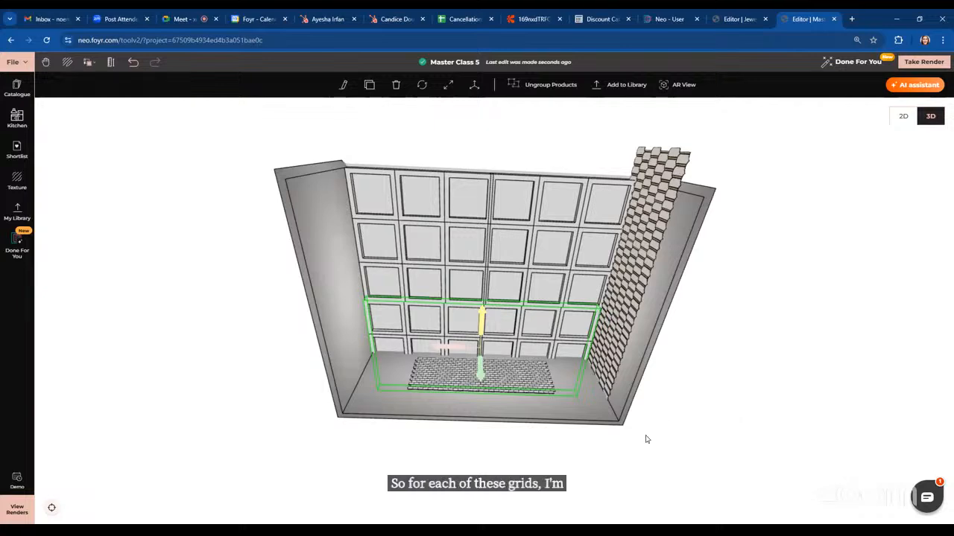
scroll(646, 440, up, 5)
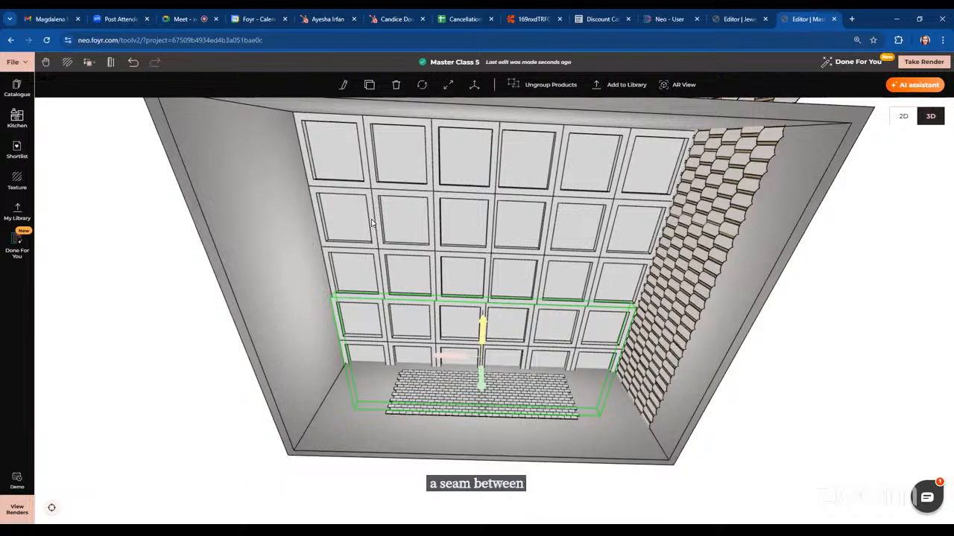
Ungroup the combined coffer ceiling back into separate grids
click(488, 132)
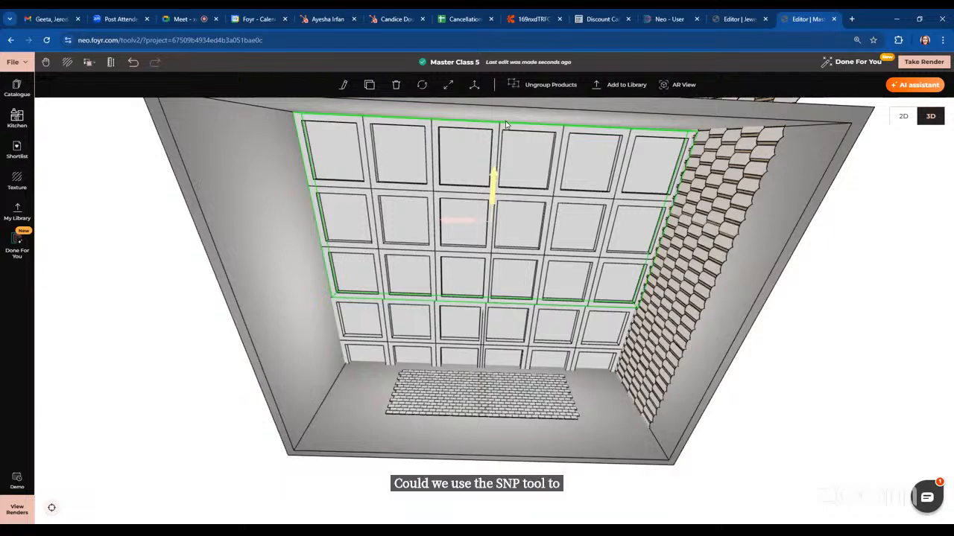
click(547, 84)
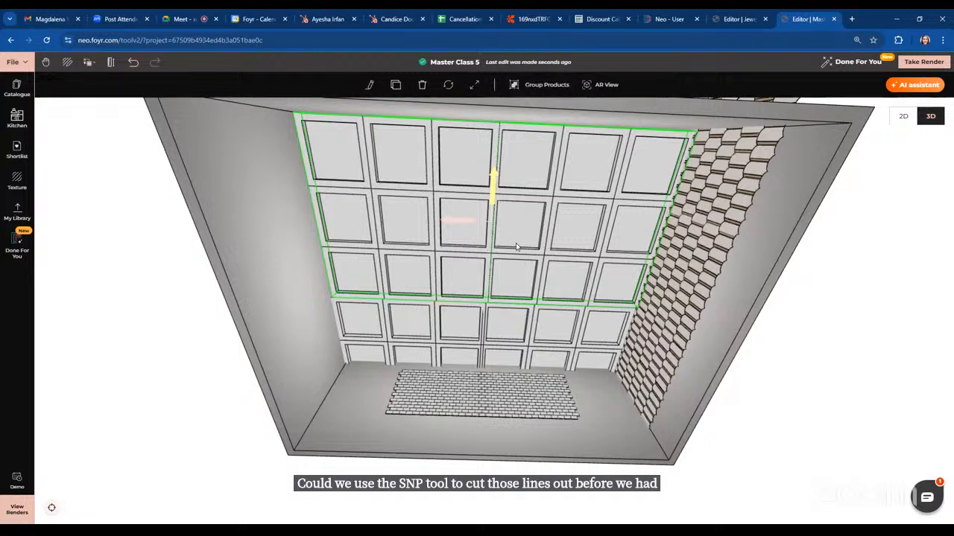
Trim away the seam lines along the joining edge of the left coffer grid in Modify mode
click(429, 195)
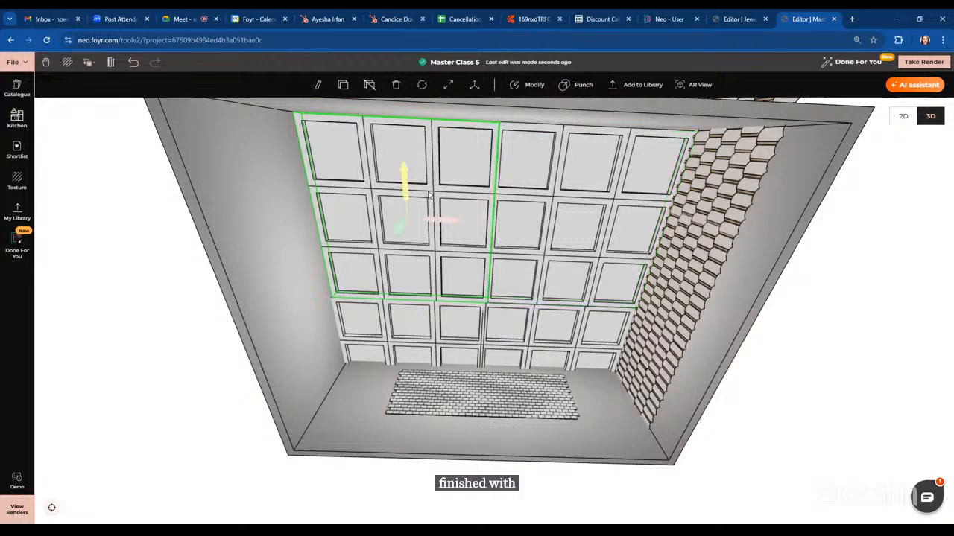
click(528, 86)
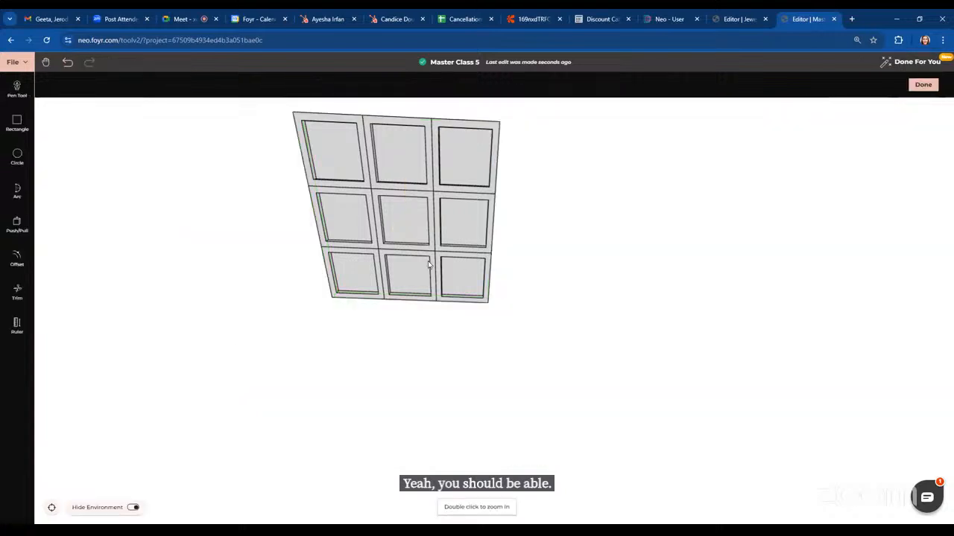
click(12, 297)
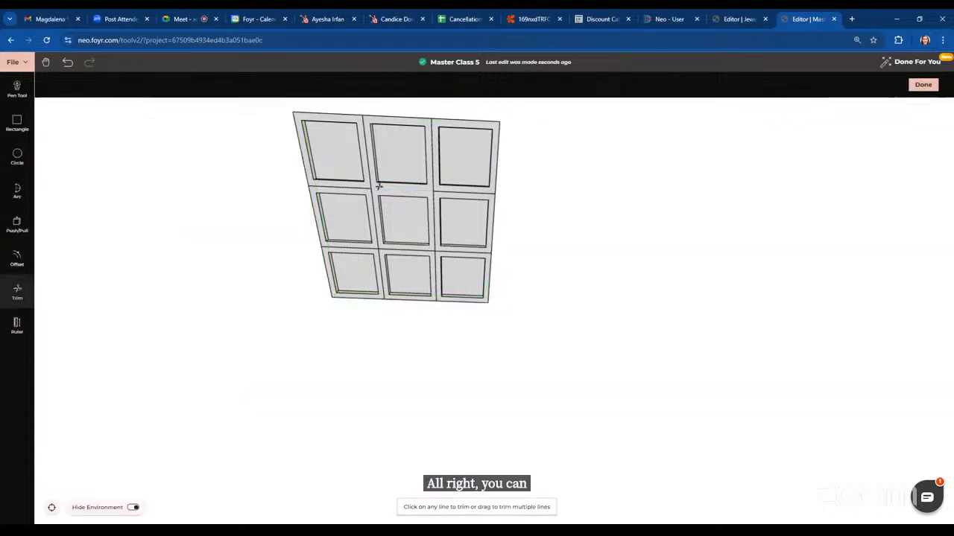
click(380, 249)
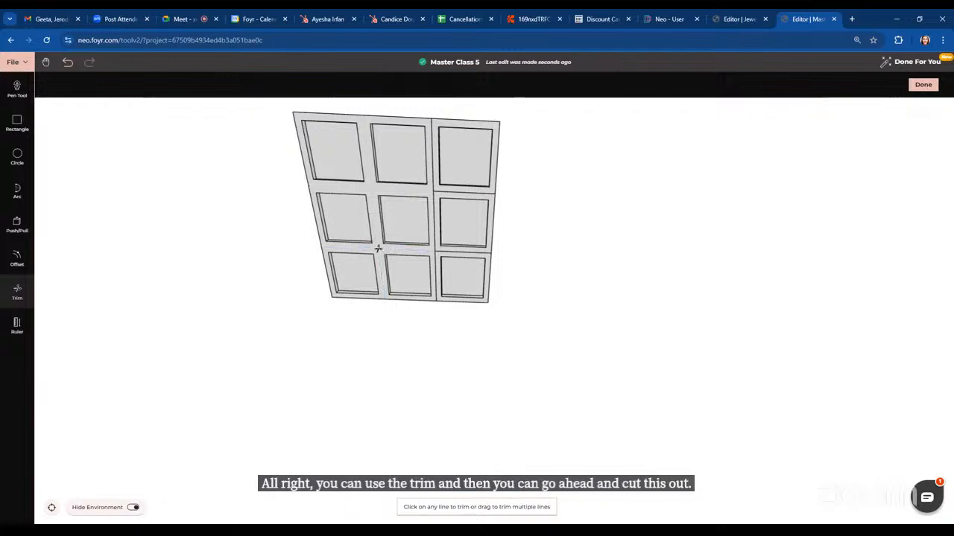
click(450, 252)
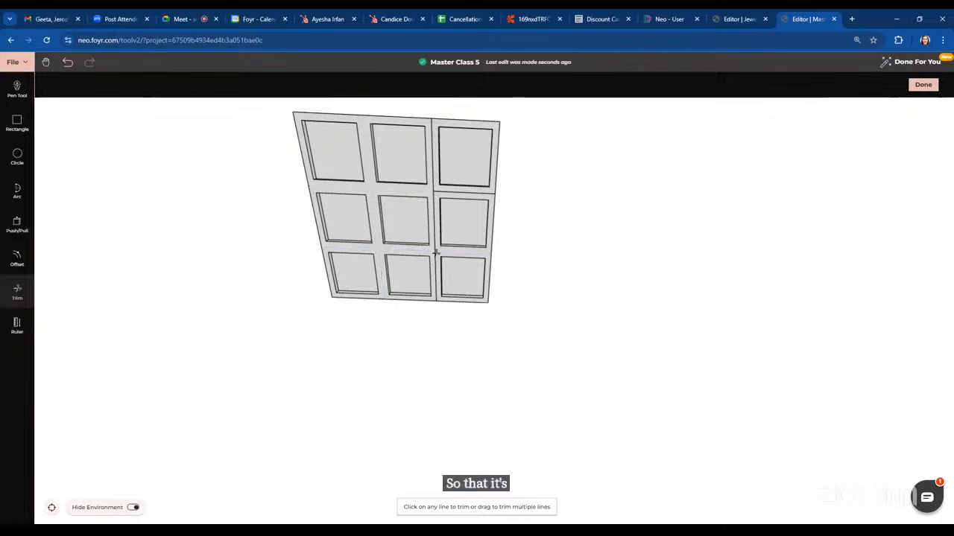
click(431, 189)
click(434, 190)
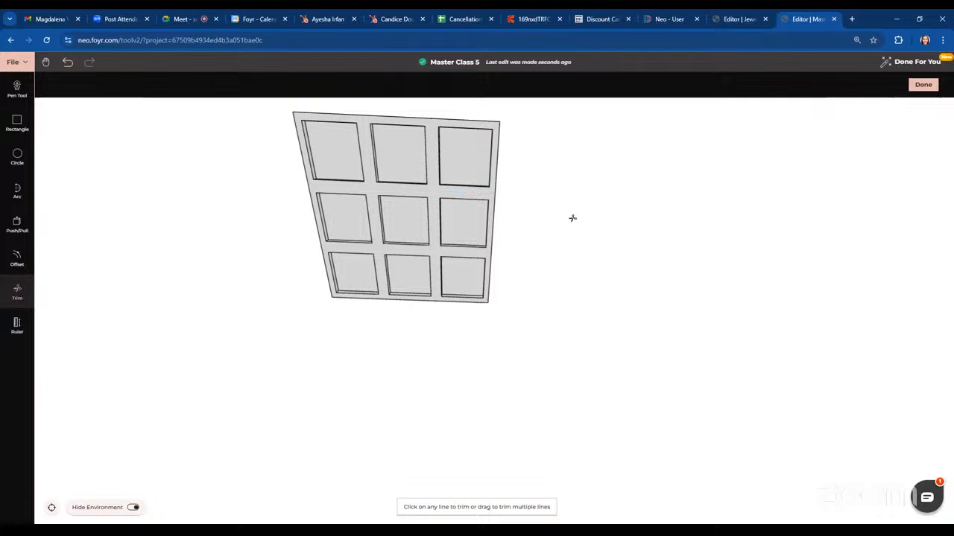
key(Escape)
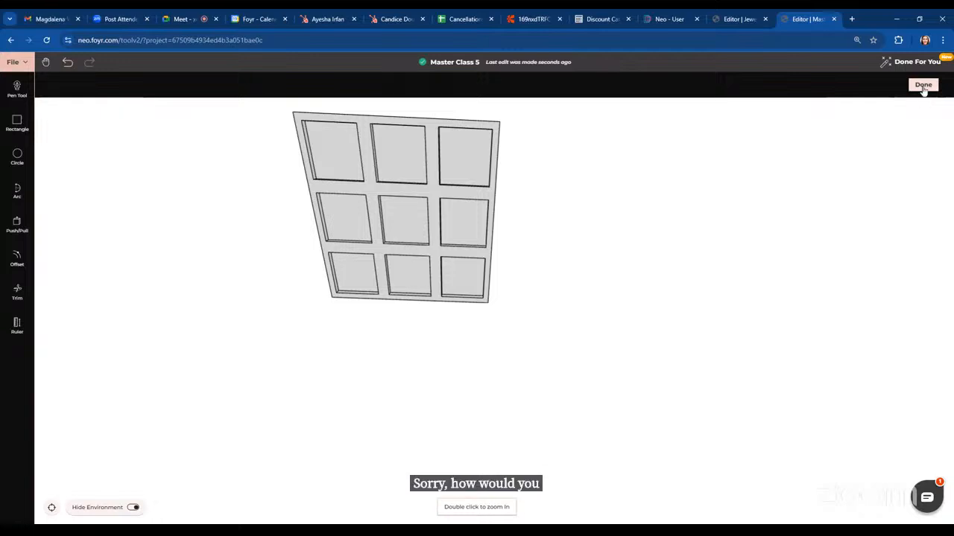
click(923, 84)
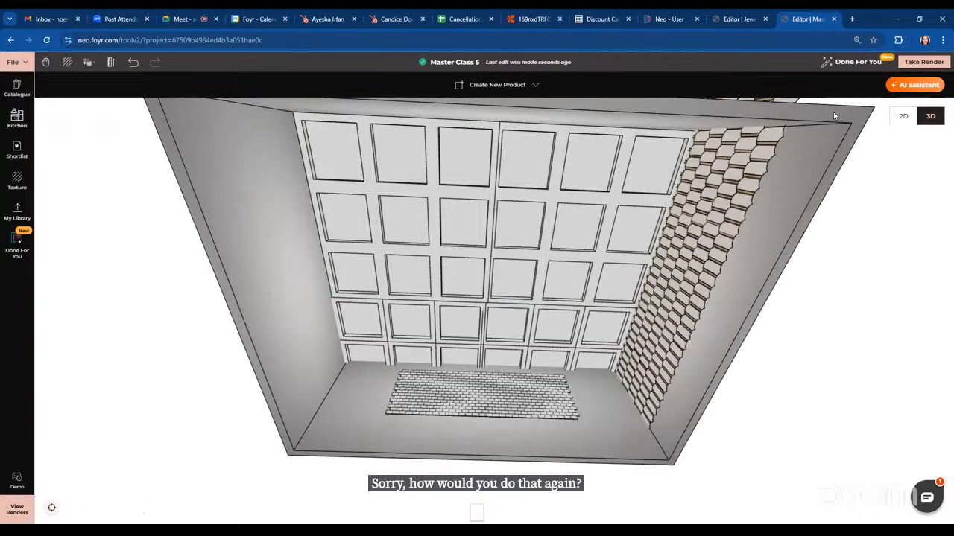
Trim the seam line along the joining edge of the right coffer grid in Modify mode
click(561, 216)
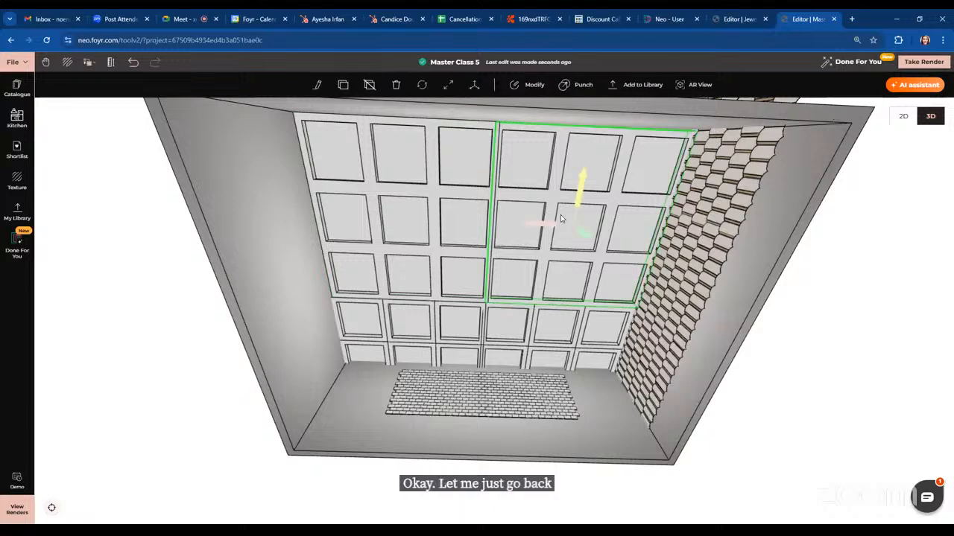
click(531, 97)
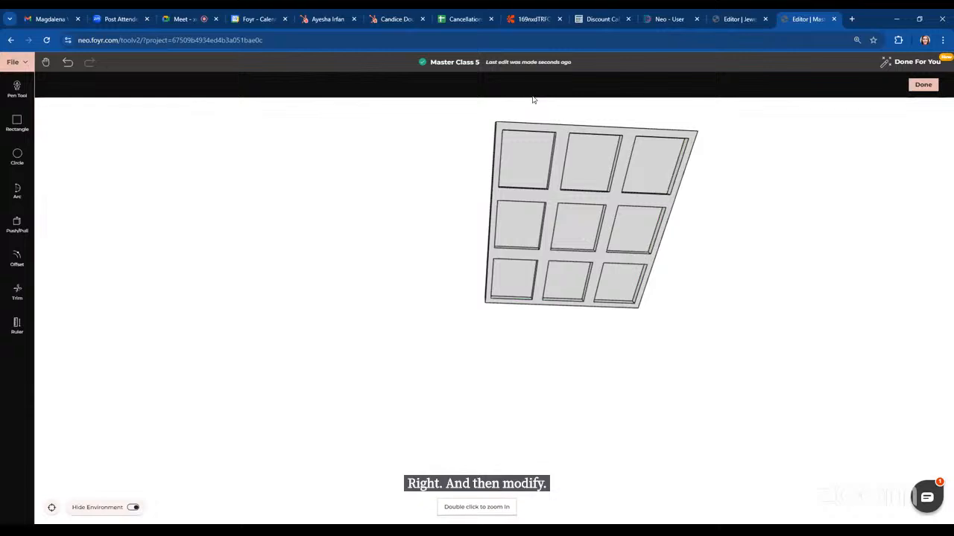
click(11, 298)
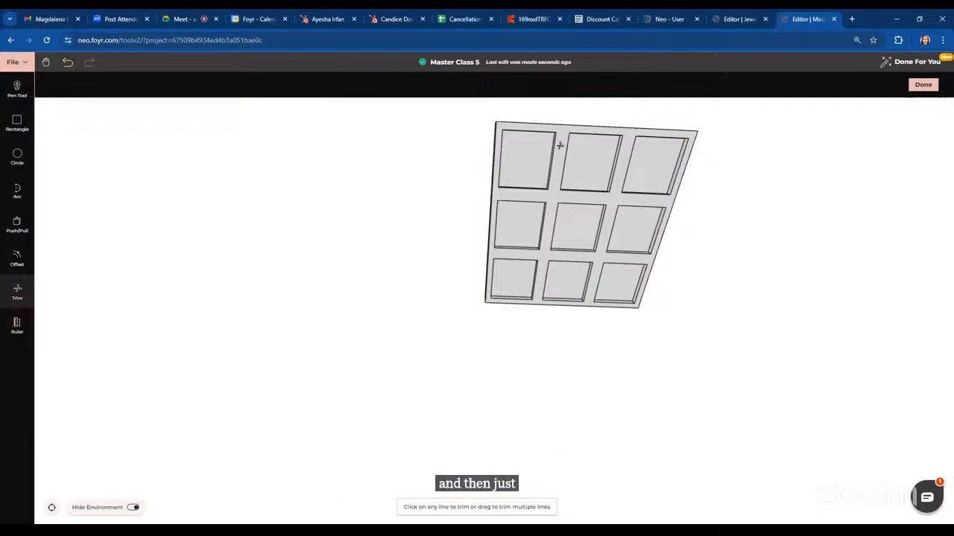
click(552, 203)
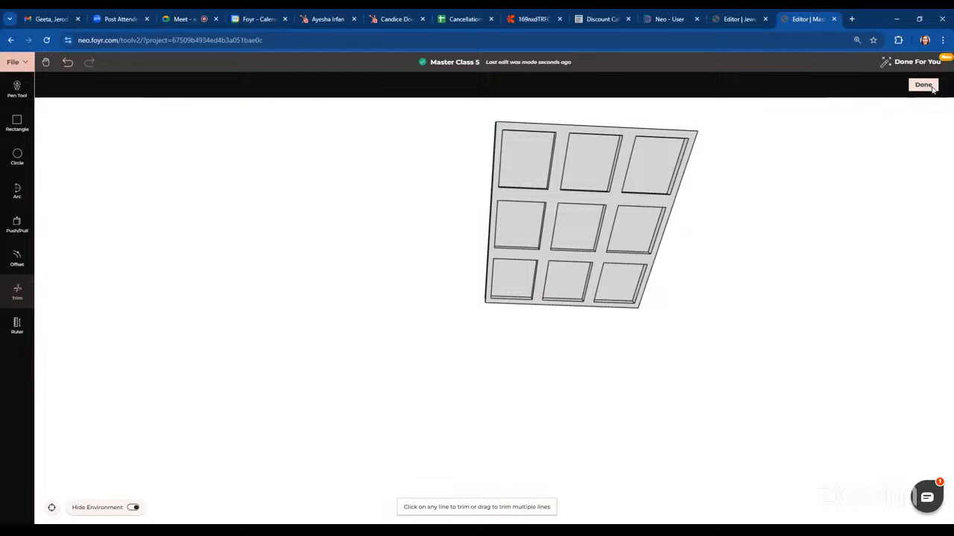
click(929, 86)
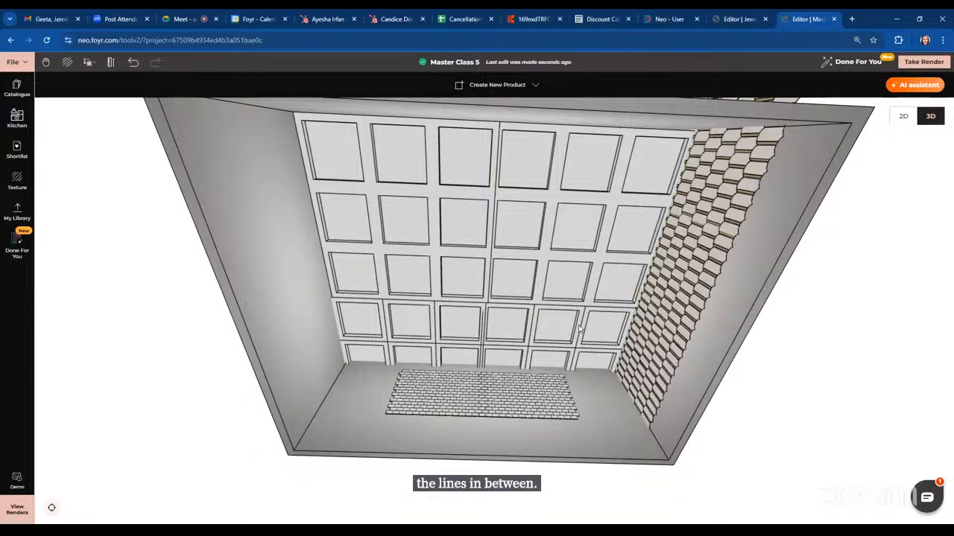
Nudge the right coffer grid slightly into place against the left grid
click(571, 257)
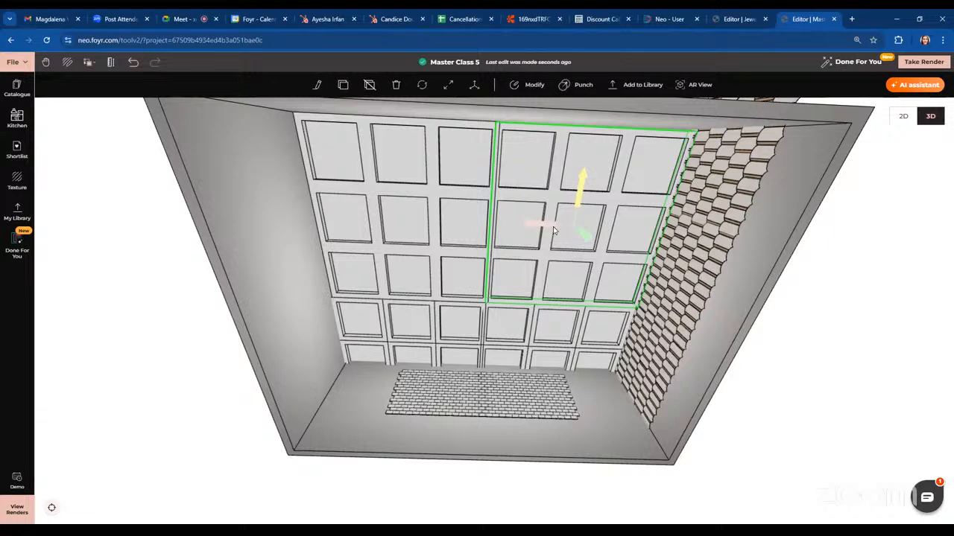
mouse_move(550, 226)
mouse_down()
mouse_move(561, 229)
mouse_move(552, 230)
mouse_up()
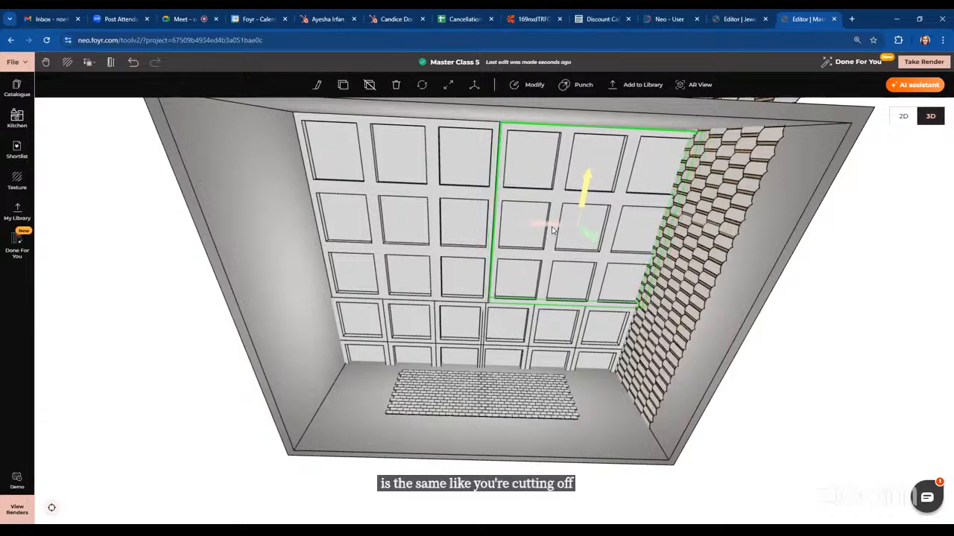
drag(797, 346, 814, 344)
click(814, 345)
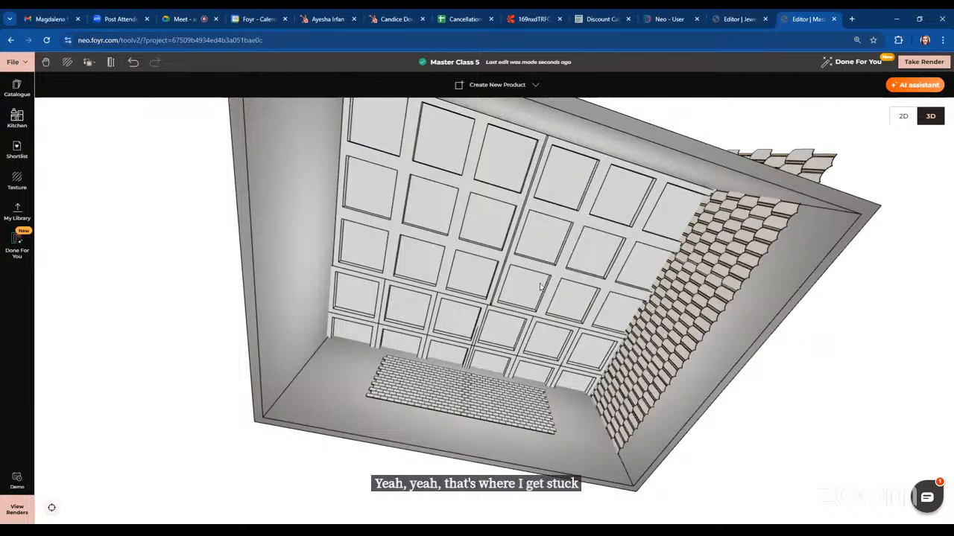
Draw a guideline ruler across the left wall with the Guidelines tool
click(110, 62)
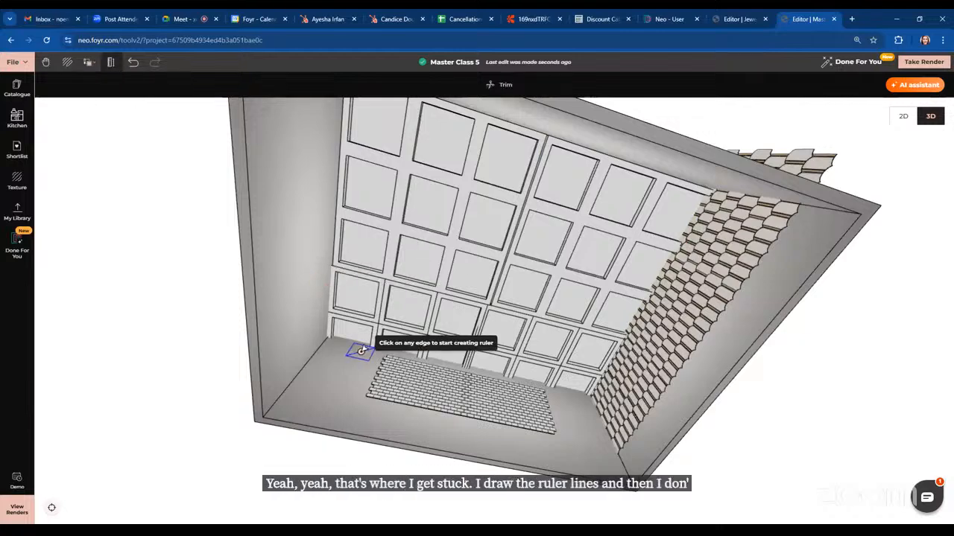
drag(362, 349, 329, 406)
click(337, 420)
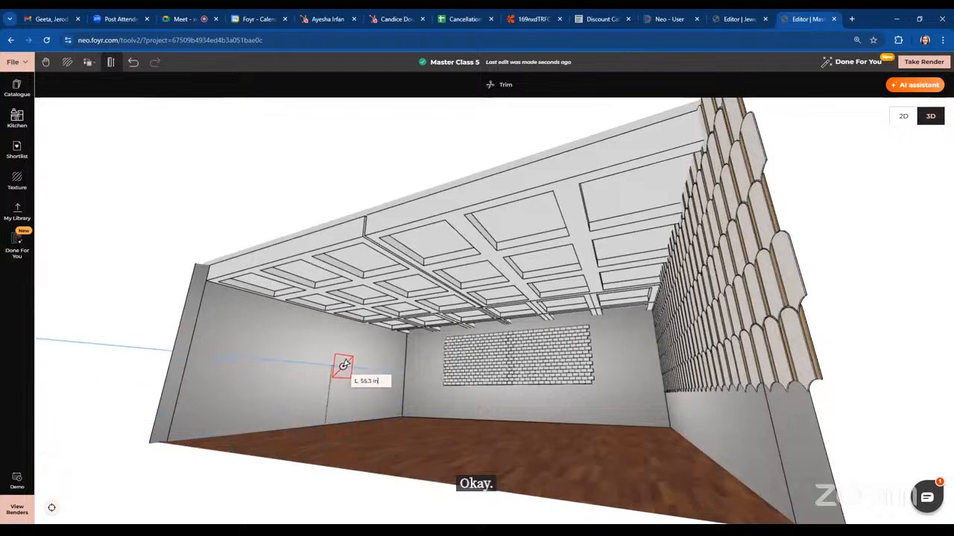
click(344, 365)
key(Escape)
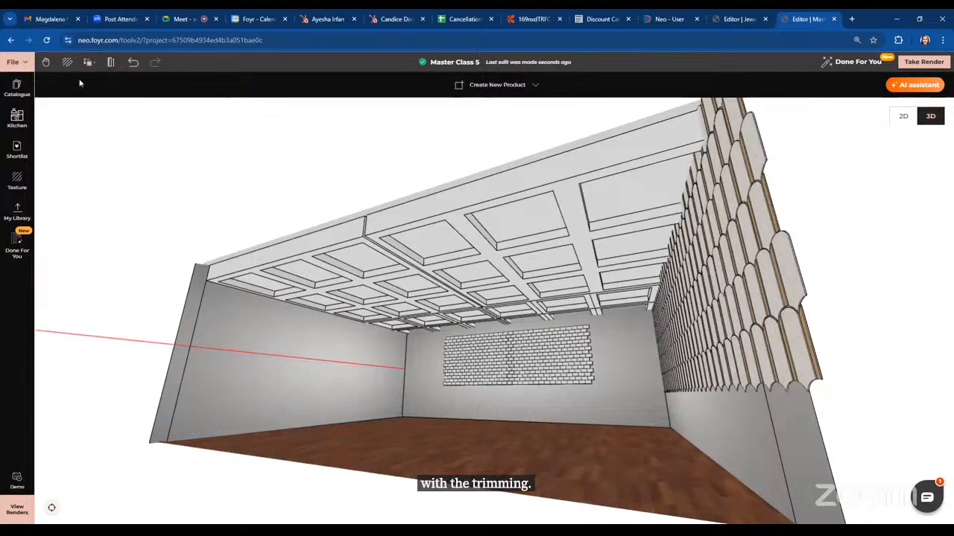
Draw another guideline ruler on the left wall with the Guidelines tool
click(110, 64)
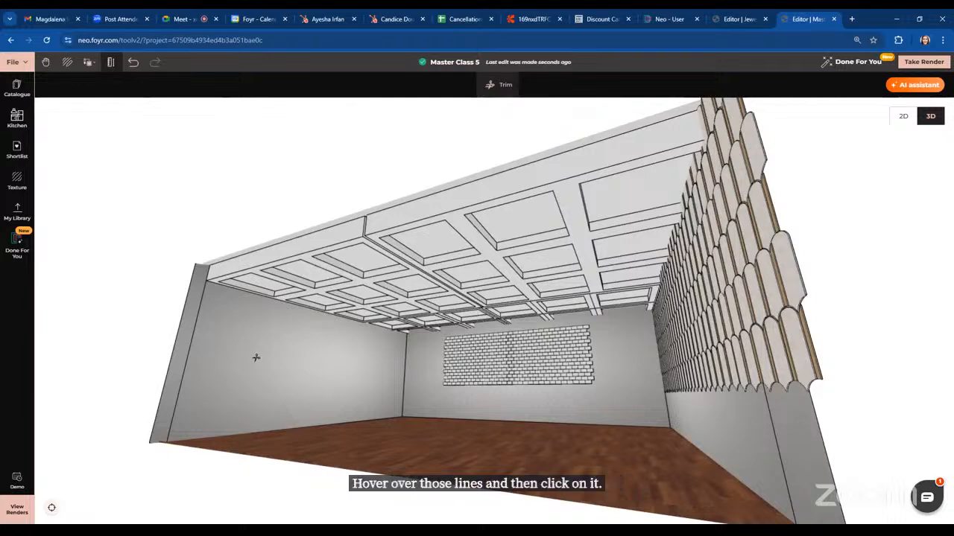
click(112, 64)
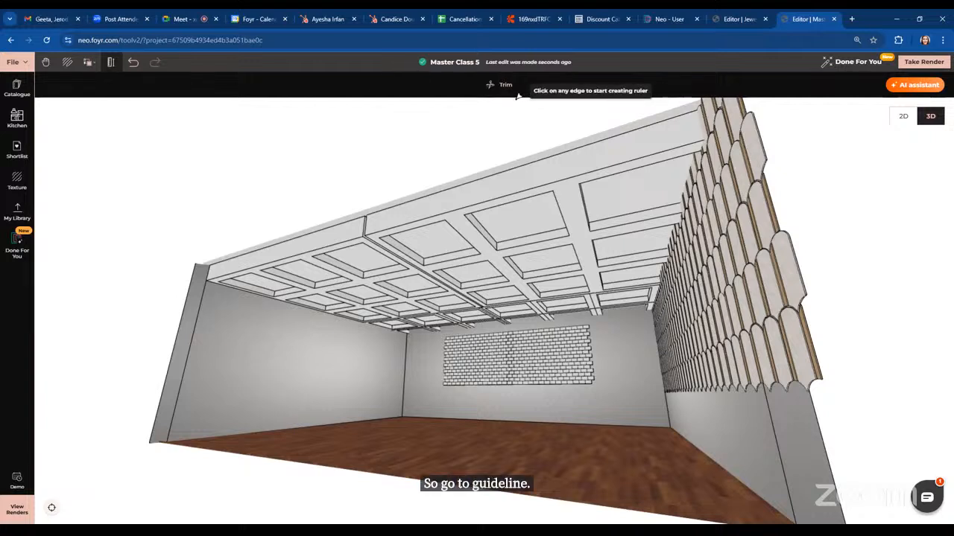
click(319, 418)
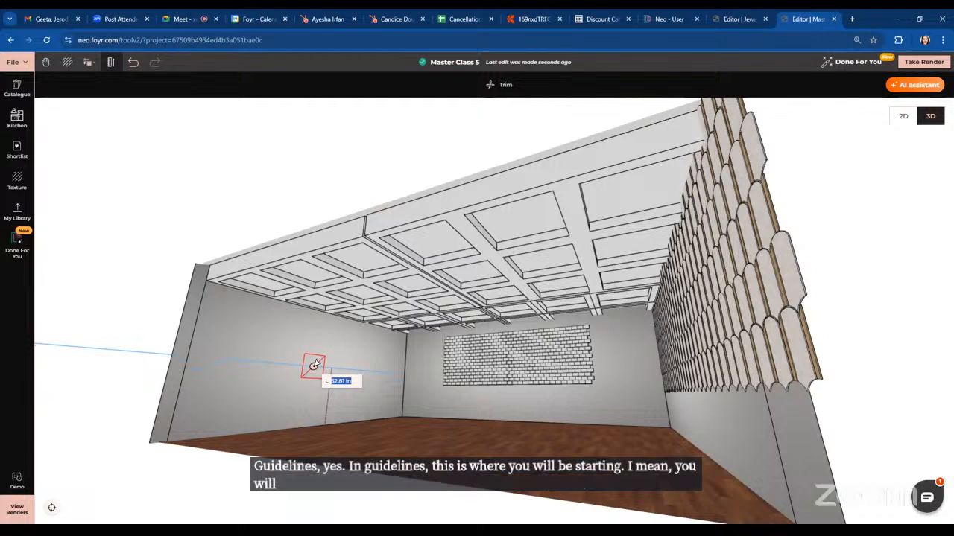
click(315, 364)
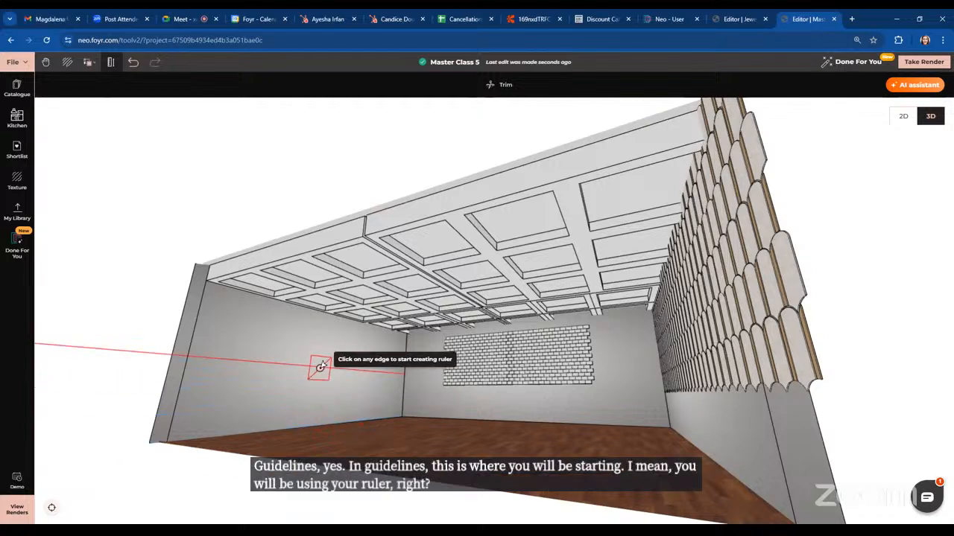
key(Escape)
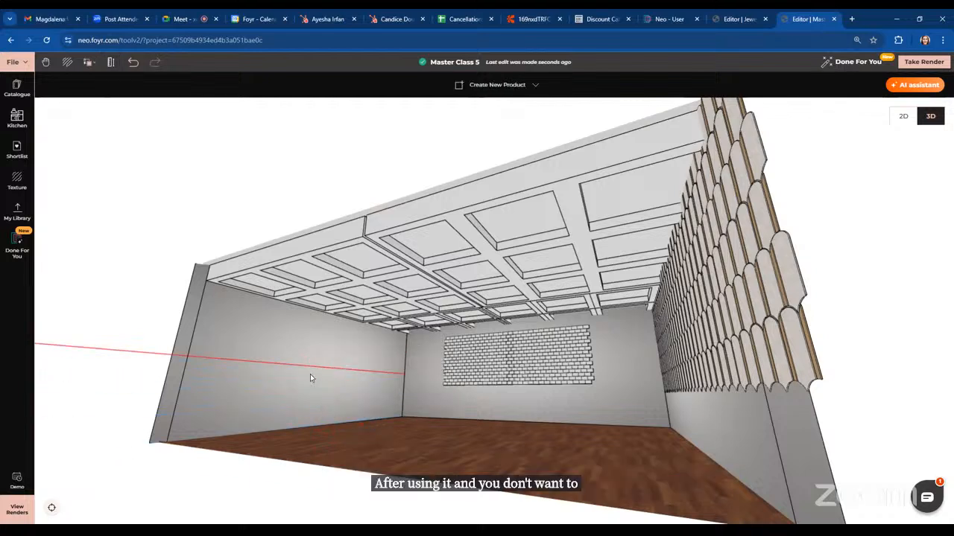
Trim away the guideline from the left wall
click(110, 68)
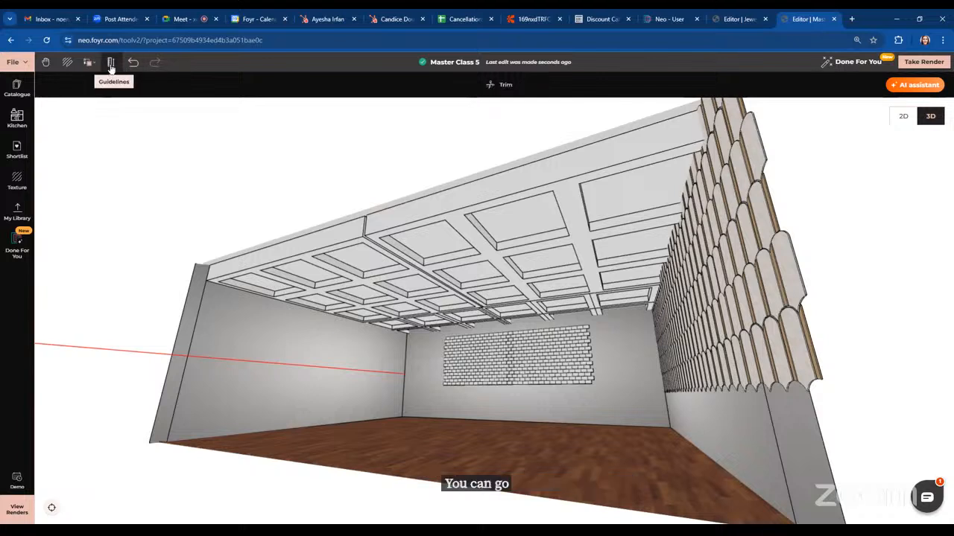
click(501, 85)
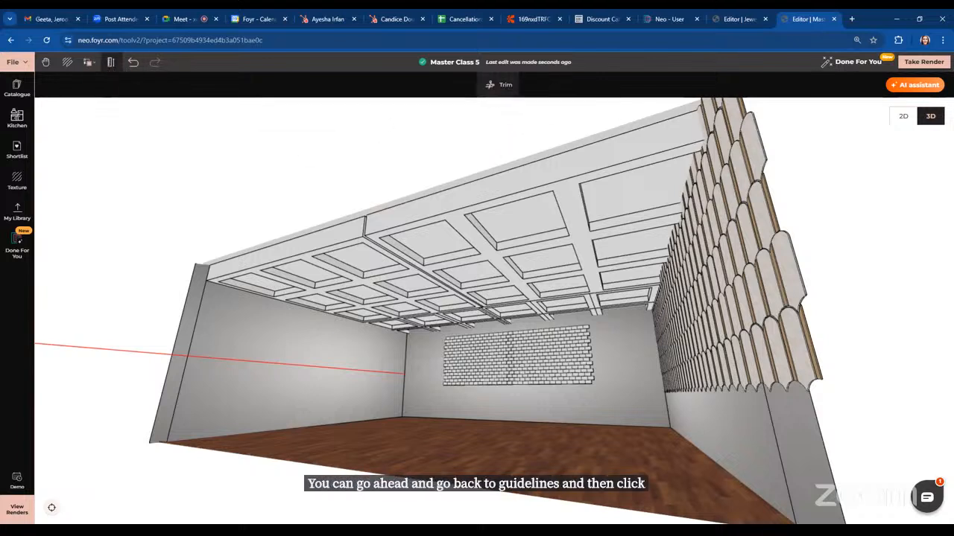
click(245, 363)
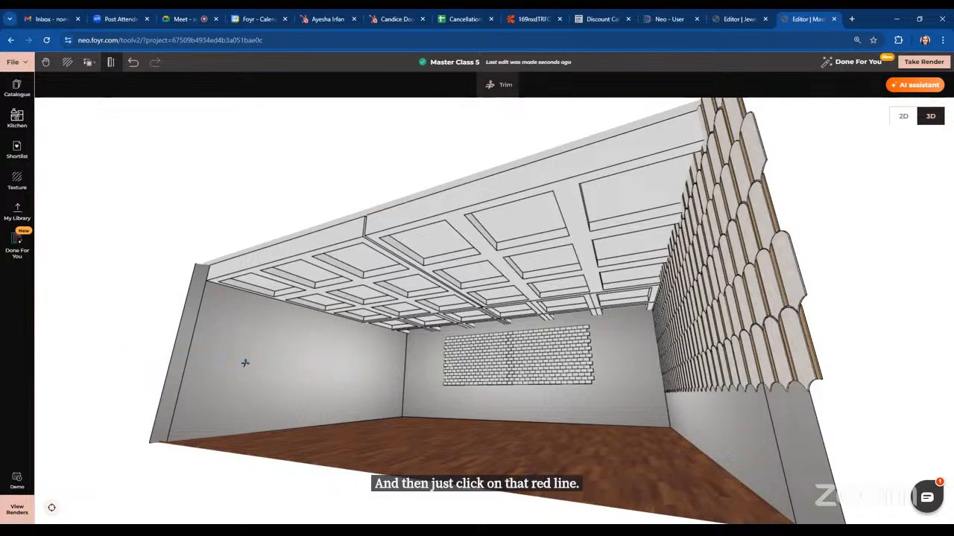
key(Escape)
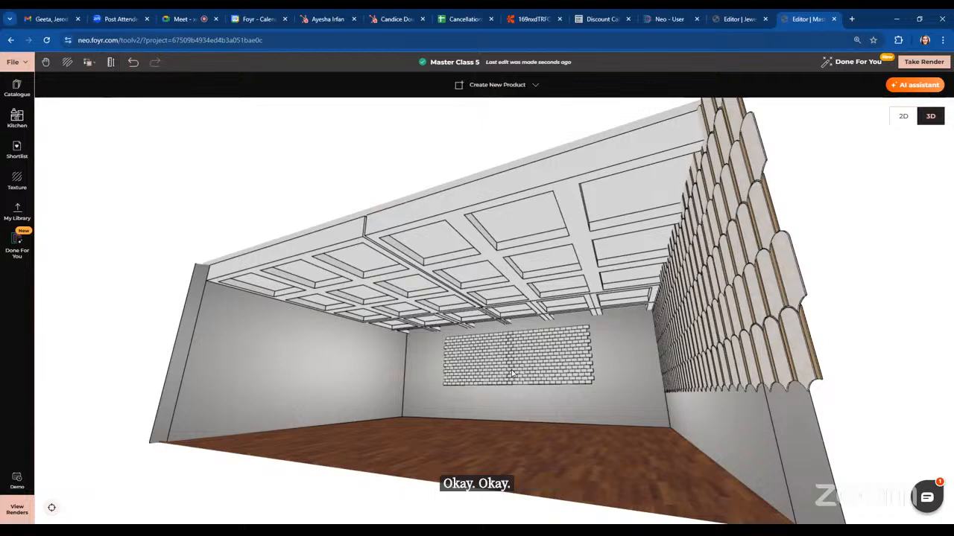
Examine the back wall and the trimmed coffer ceiling from inside the room
drag(528, 429, 579, 429)
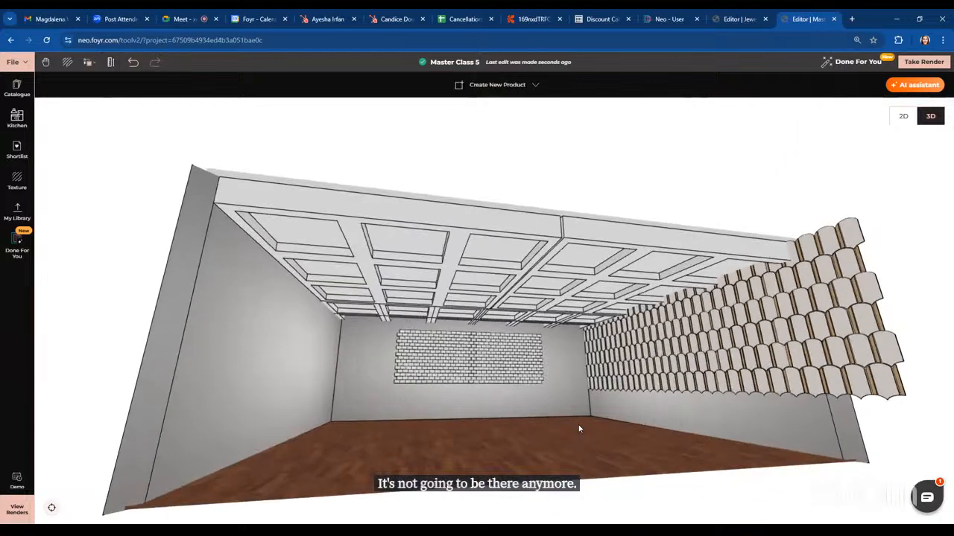
click(414, 388)
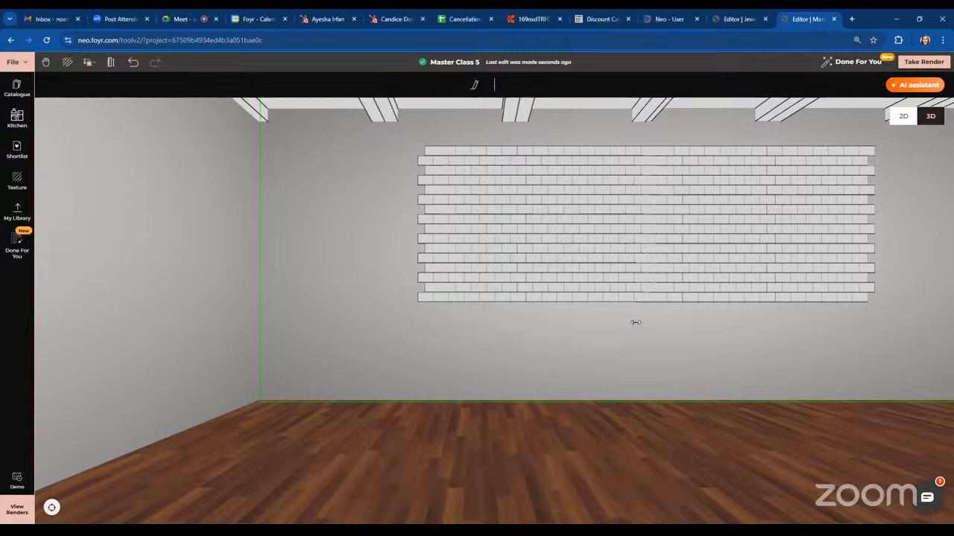
scroll(635, 322, down, 5)
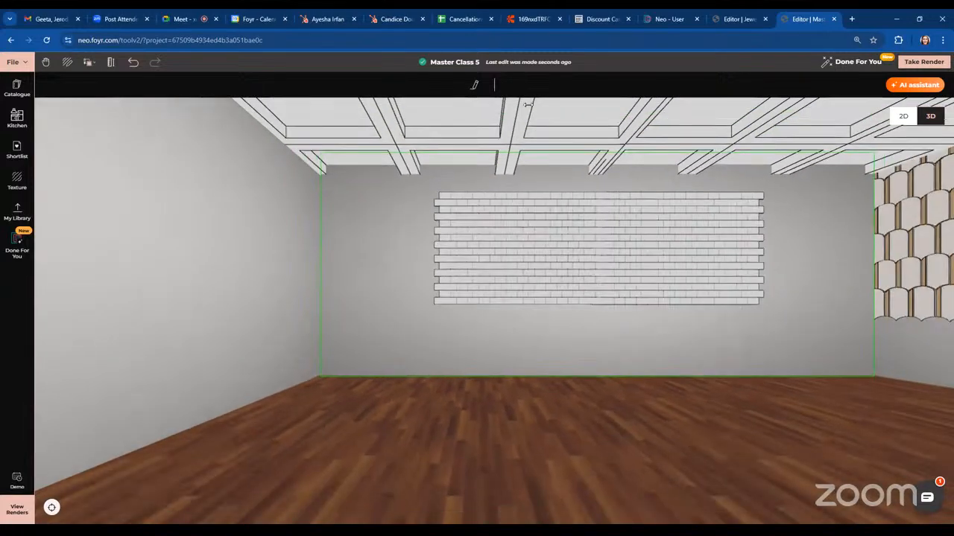
click(602, 274)
click(349, 301)
scroll(516, 371, down, 8)
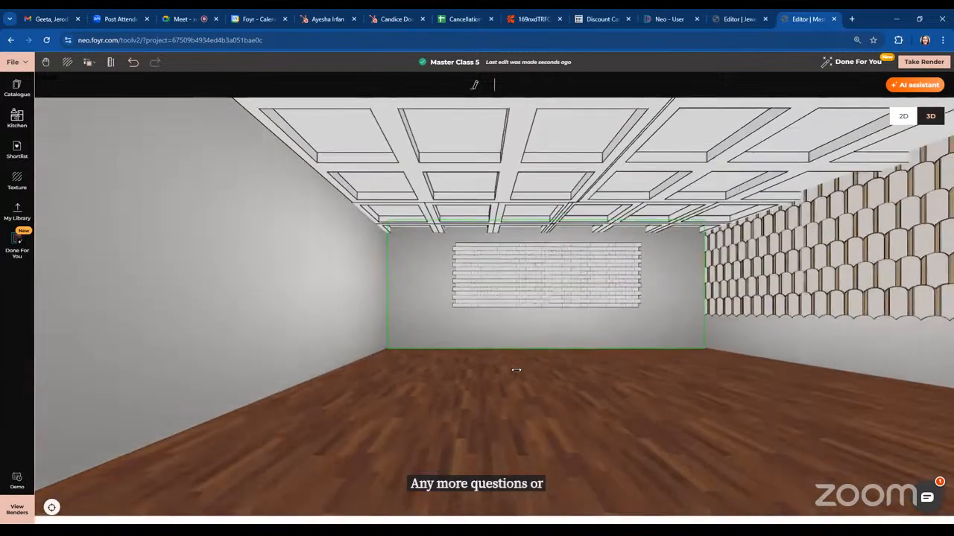
scroll(517, 370, down, 1)
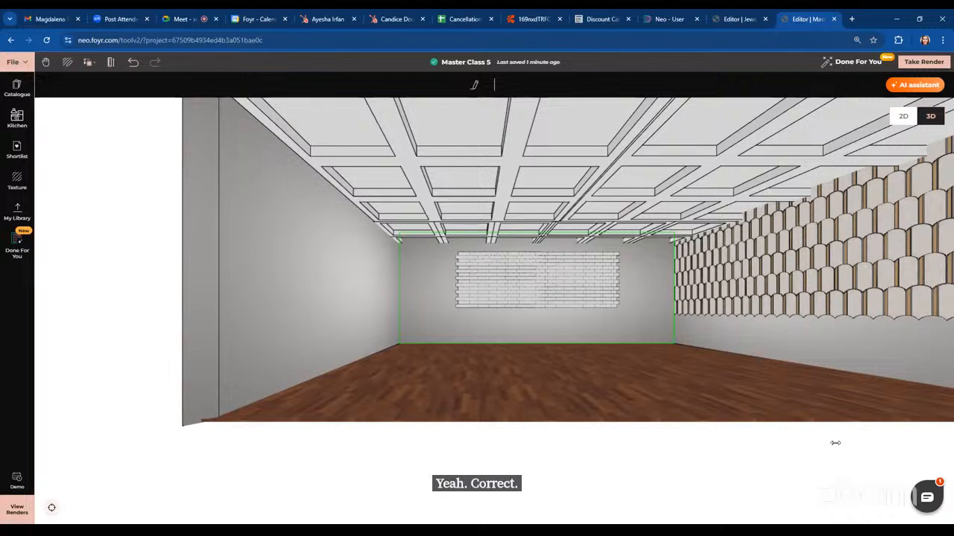
Start creating a custom product and draw a rectangle about 66 × 78 in on the floor near the left corner
drag(810, 438, 805, 416)
scroll(804, 417, down, 5)
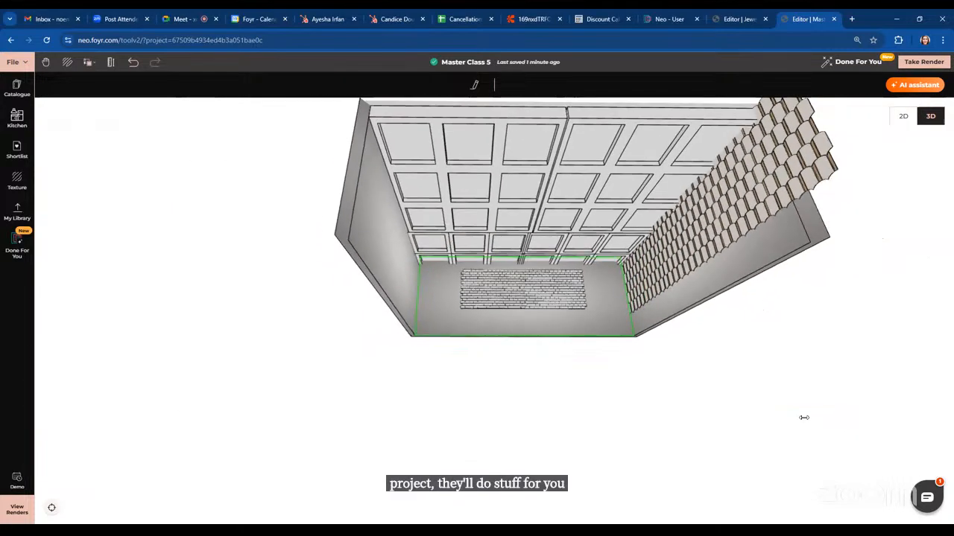
scroll(804, 417, down, 2)
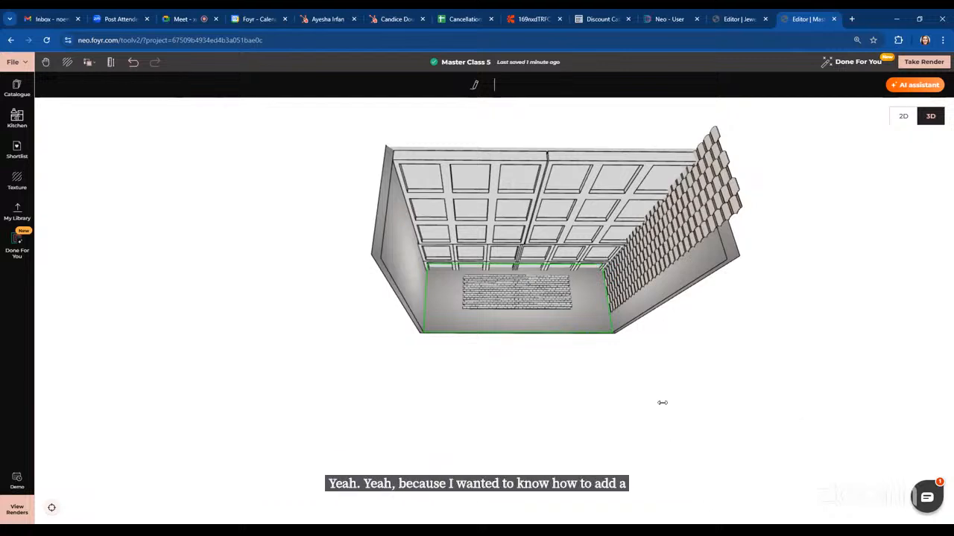
drag(663, 402, 473, 314)
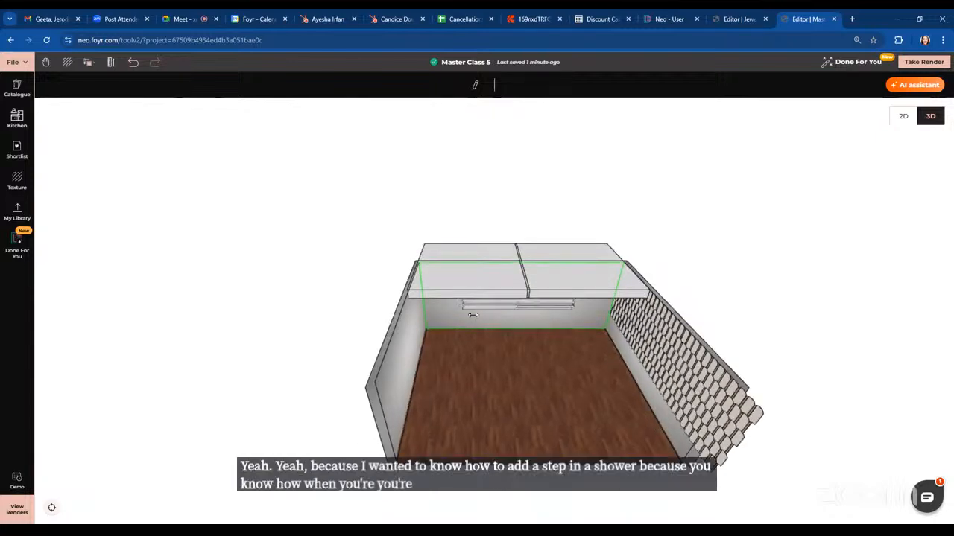
scroll(574, 363, up, 6)
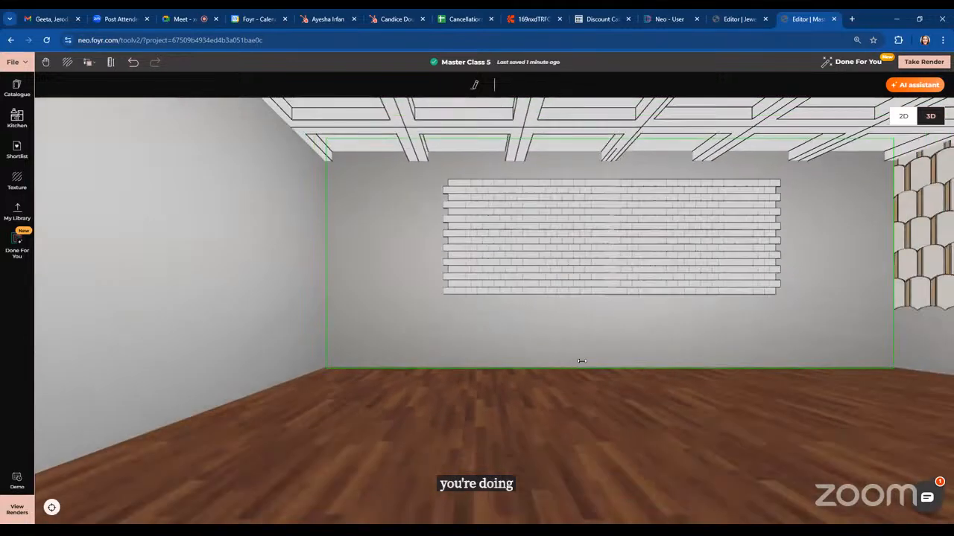
drag(581, 362, 786, 383)
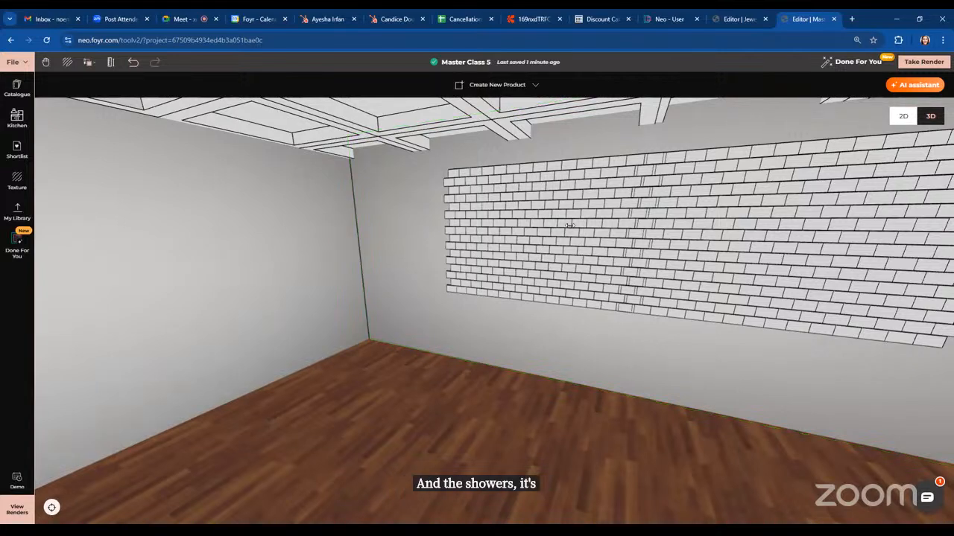
click(498, 85)
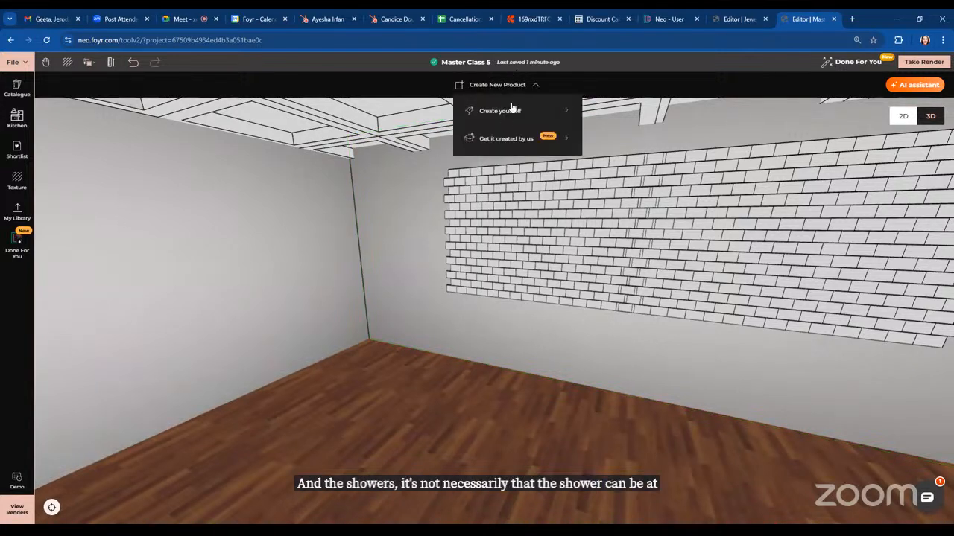
click(500, 111)
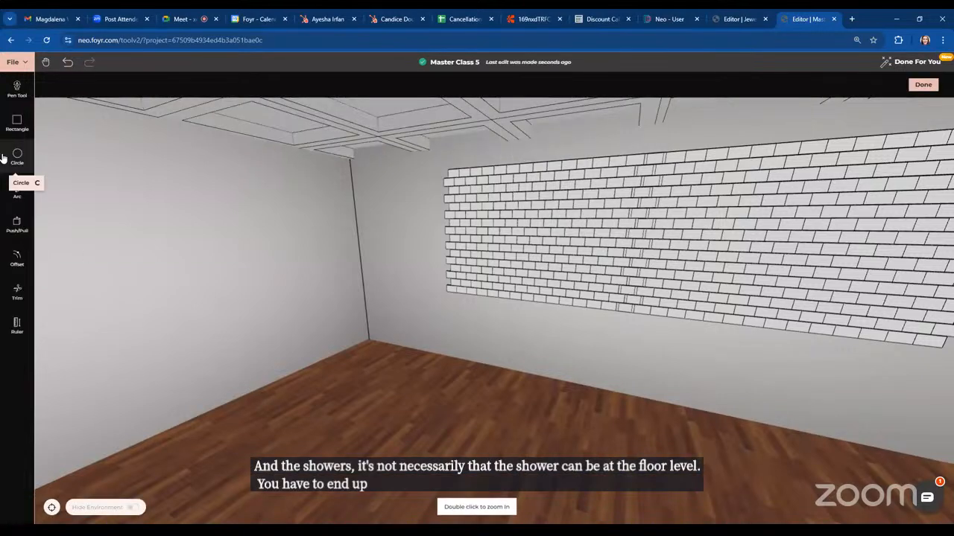
click(17, 121)
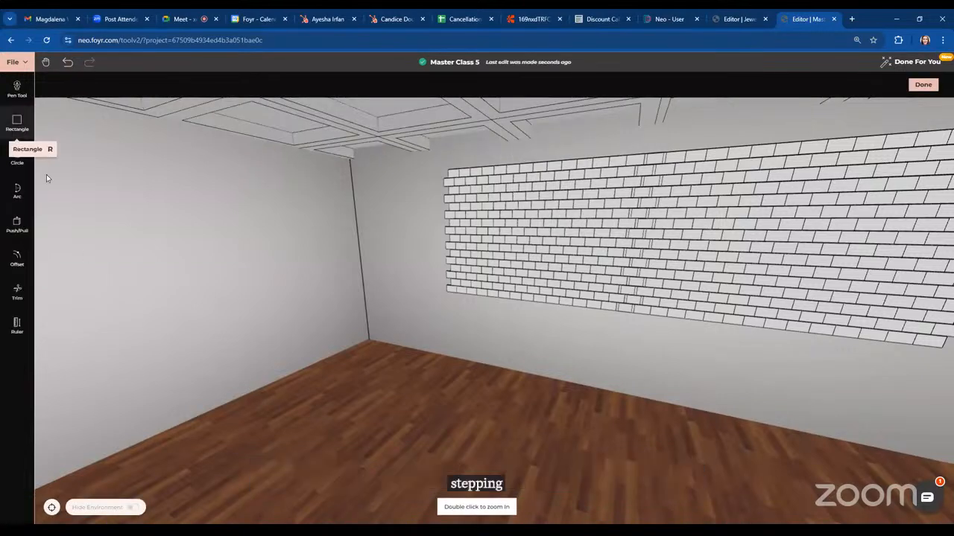
click(237, 399)
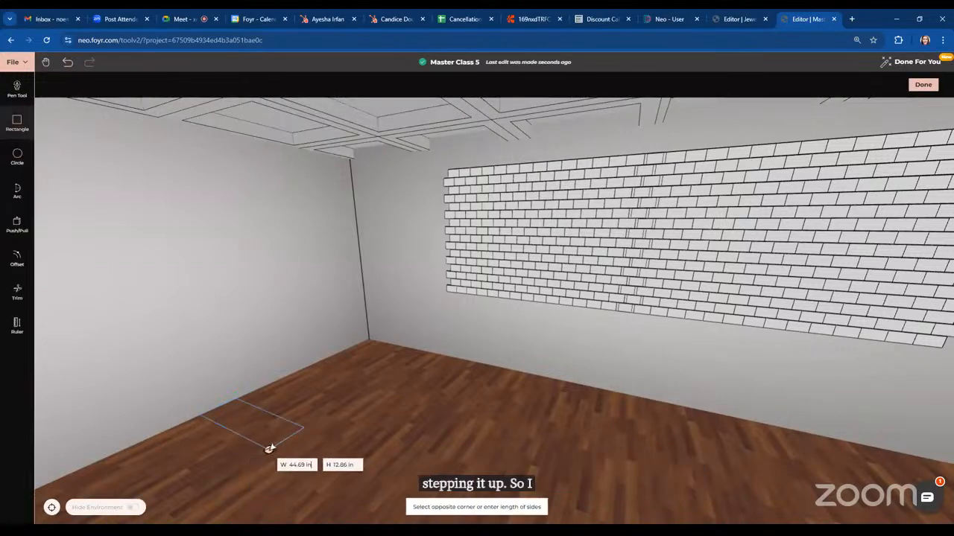
click(455, 360)
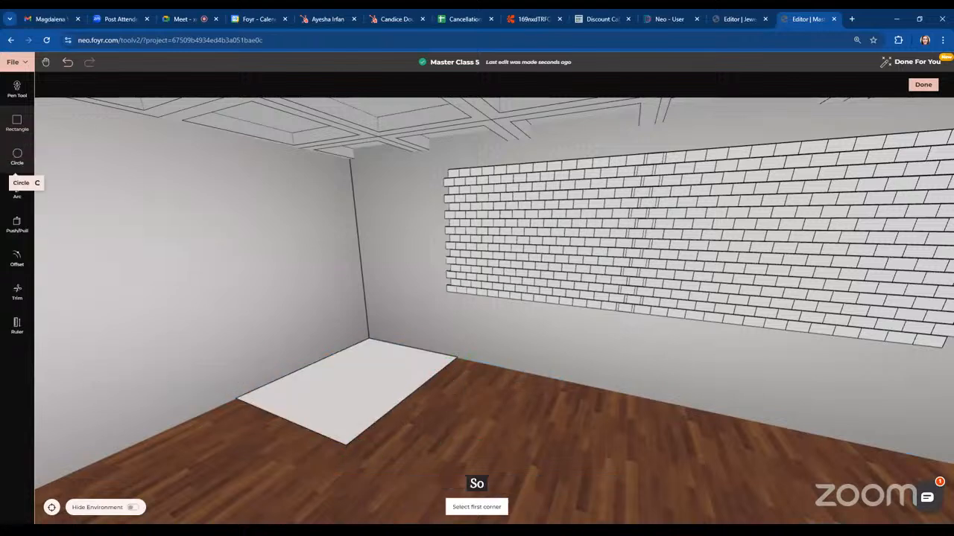
Push/pull the floor rectangle up 4 in into a platform and finish the custom product
click(16, 224)
click(376, 386)
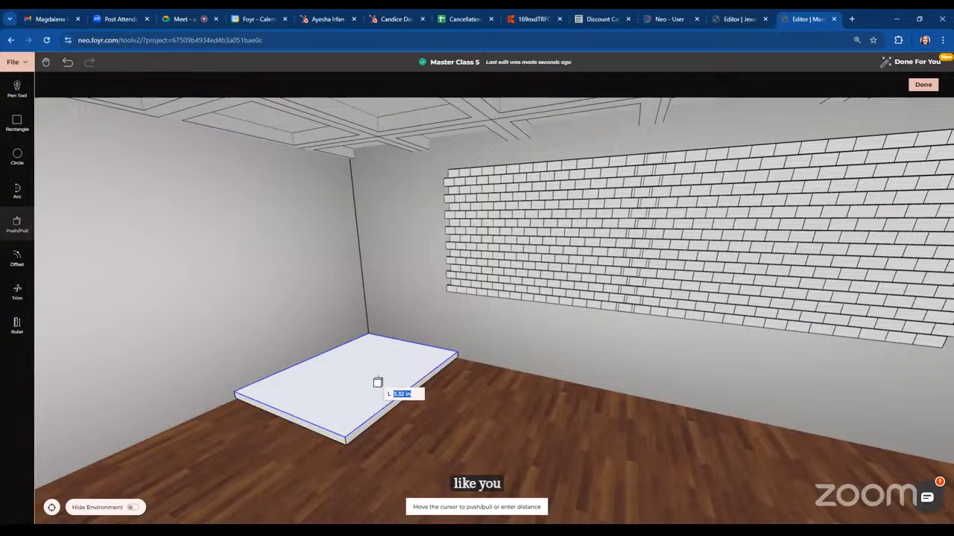
text(1)
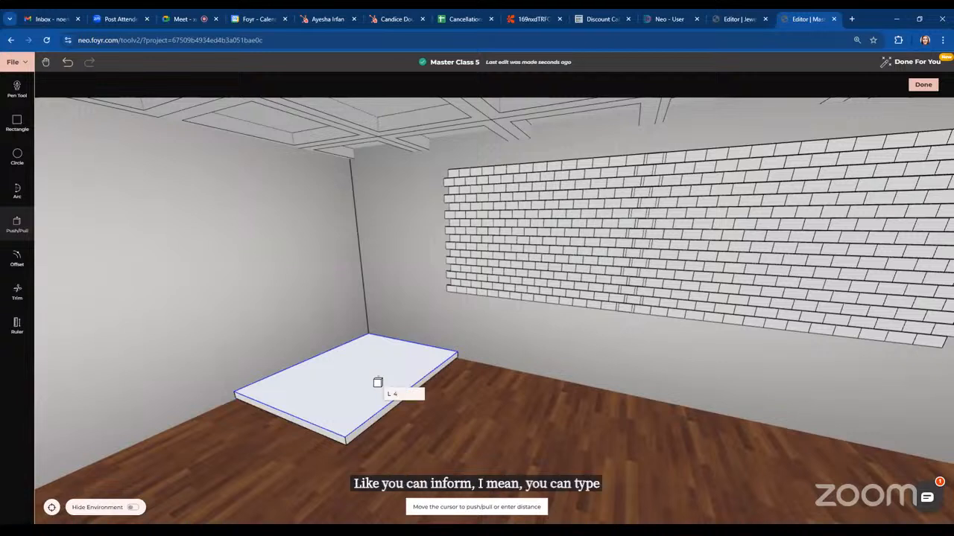
key(Return)
click(16, 257)
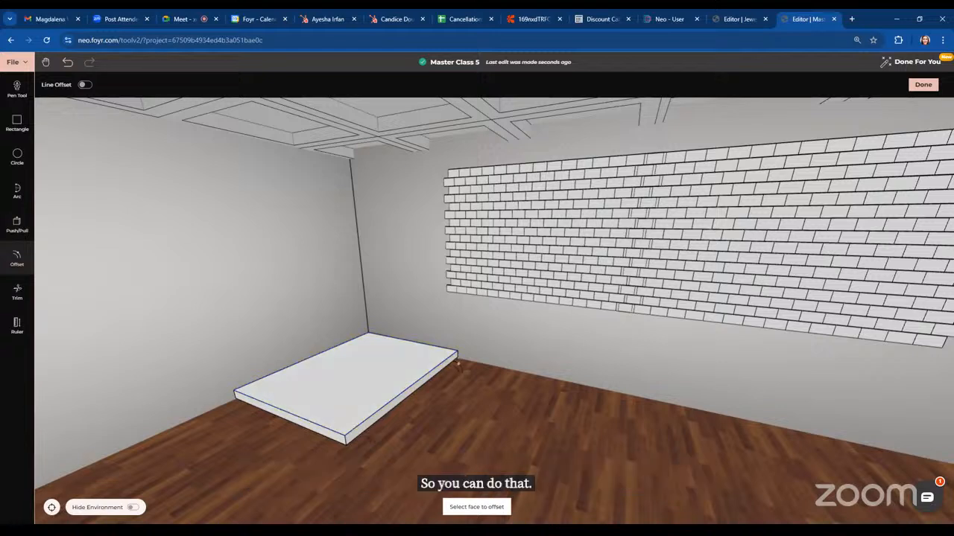
click(923, 84)
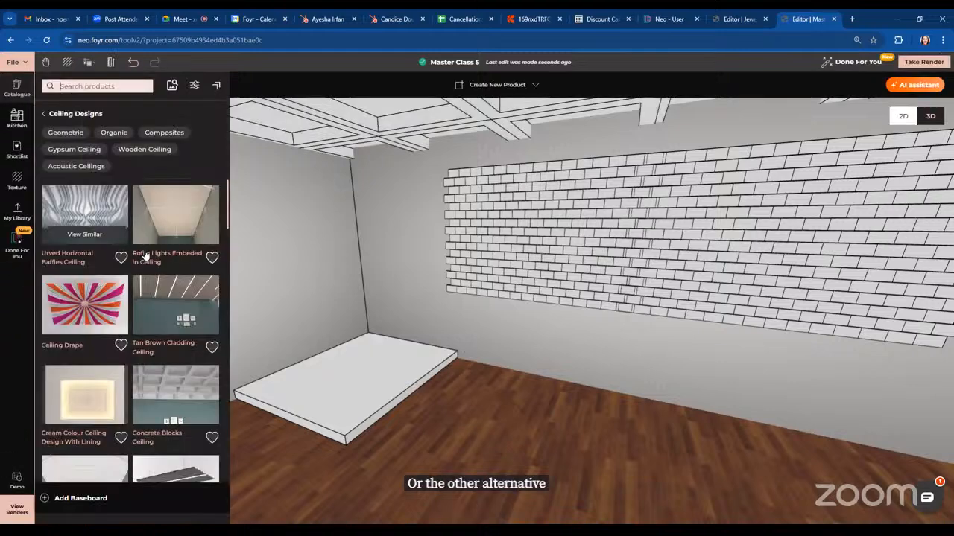
Place a Floor Docked Solid Cube from the Building Elements geometric shapes and resize it into a long, low block
click(45, 114)
click(45, 114)
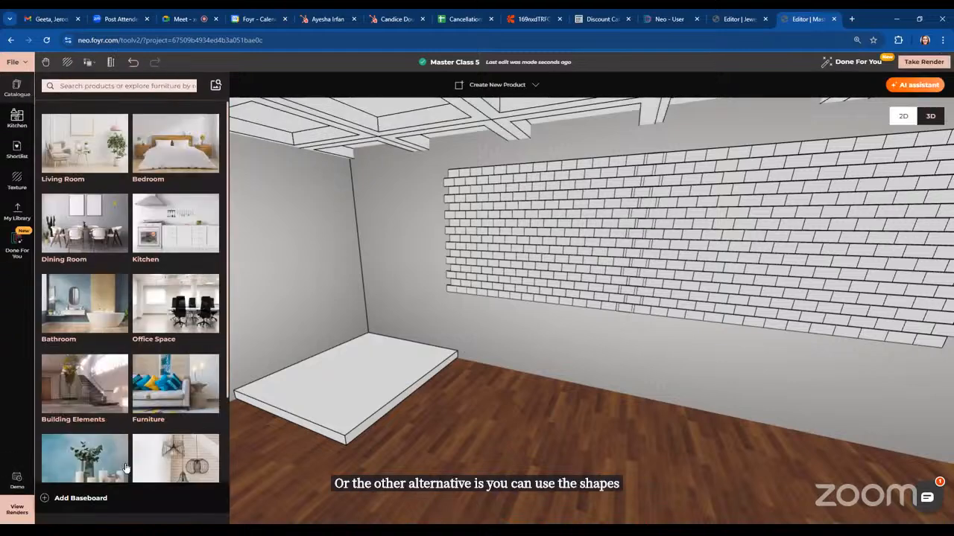
click(87, 394)
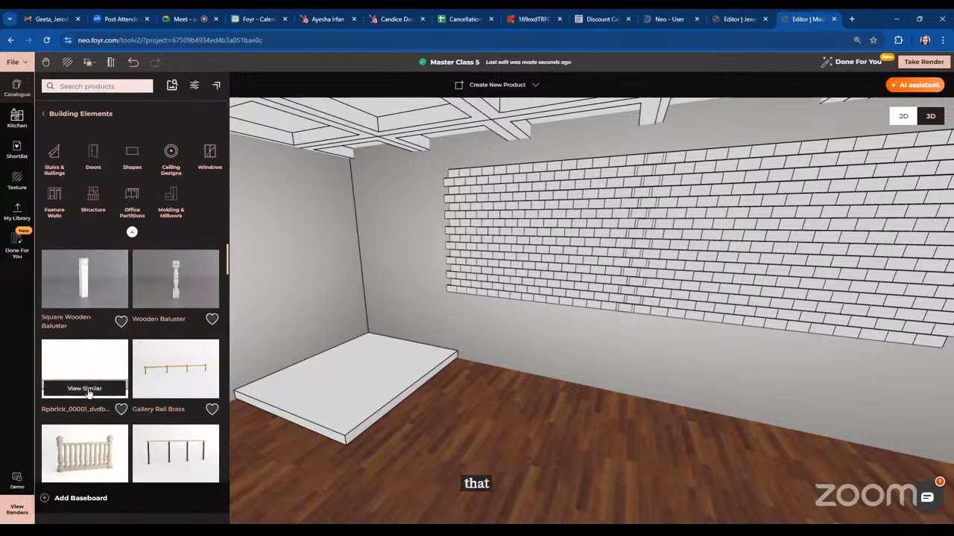
click(132, 155)
click(73, 137)
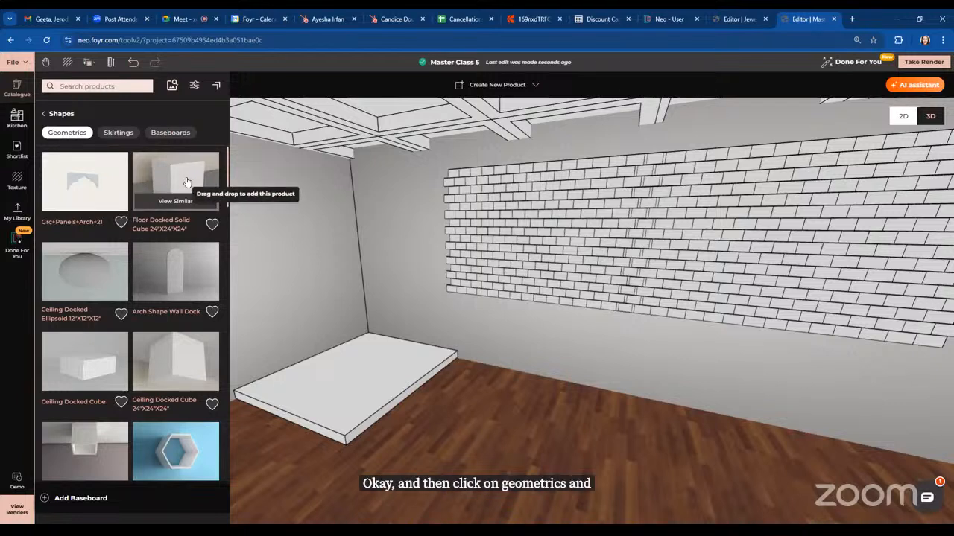
drag(199, 181, 552, 451)
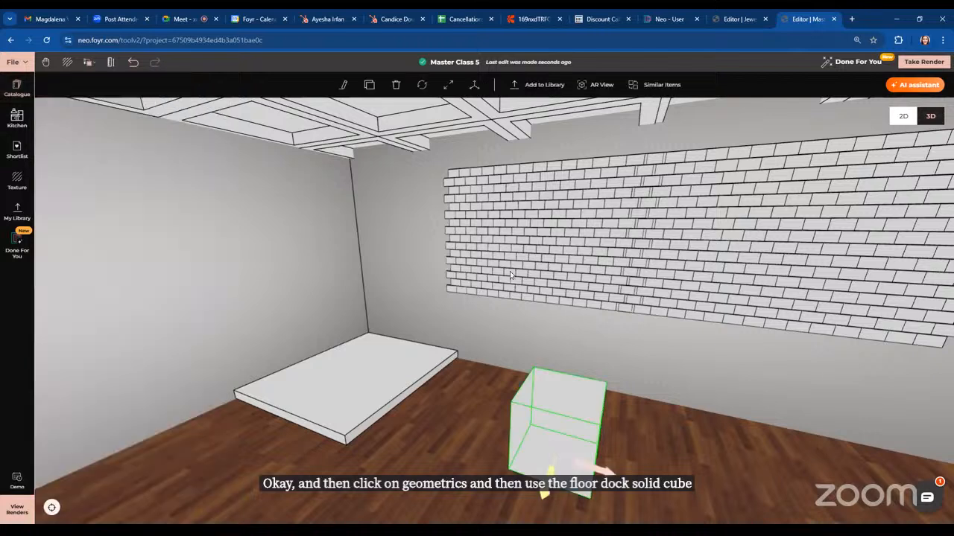
click(448, 86)
drag(600, 438, 809, 488)
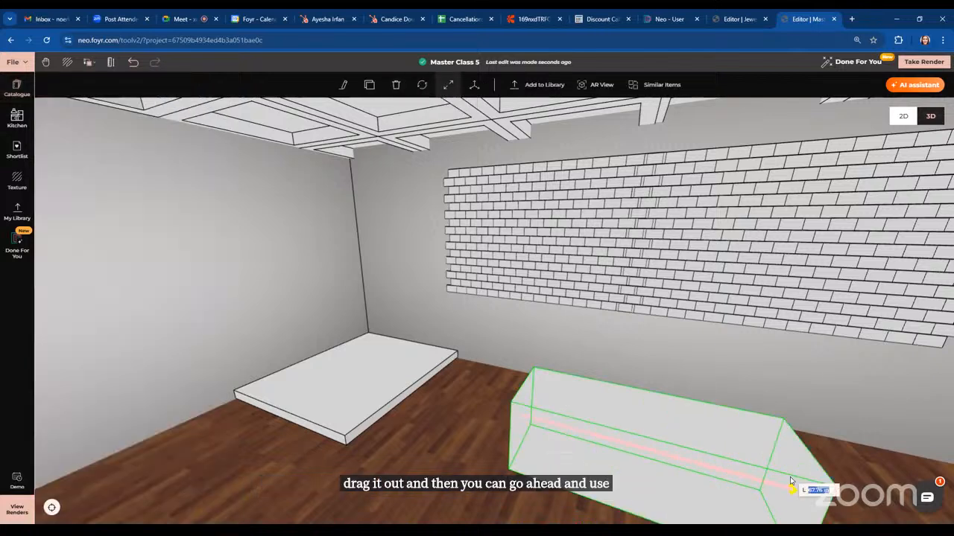
drag(642, 411, 641, 499)
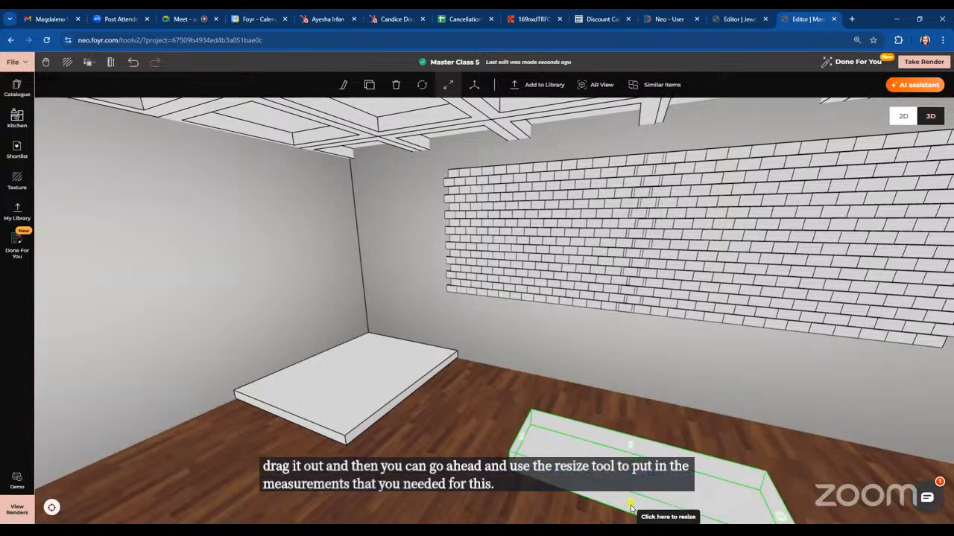
Place another Floor Docked Solid Cube between the platform and the block and open its properties
click(17, 88)
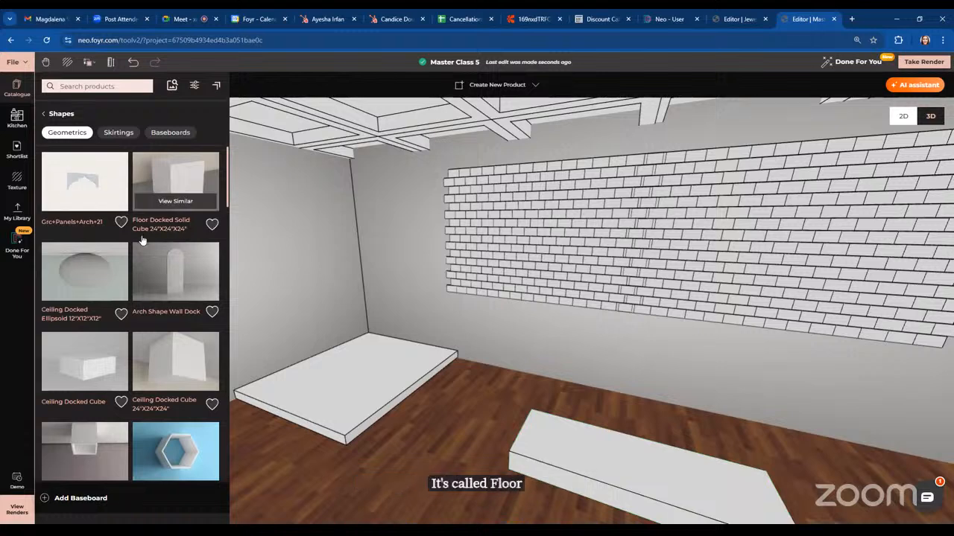
scroll(524, 415, down, 3)
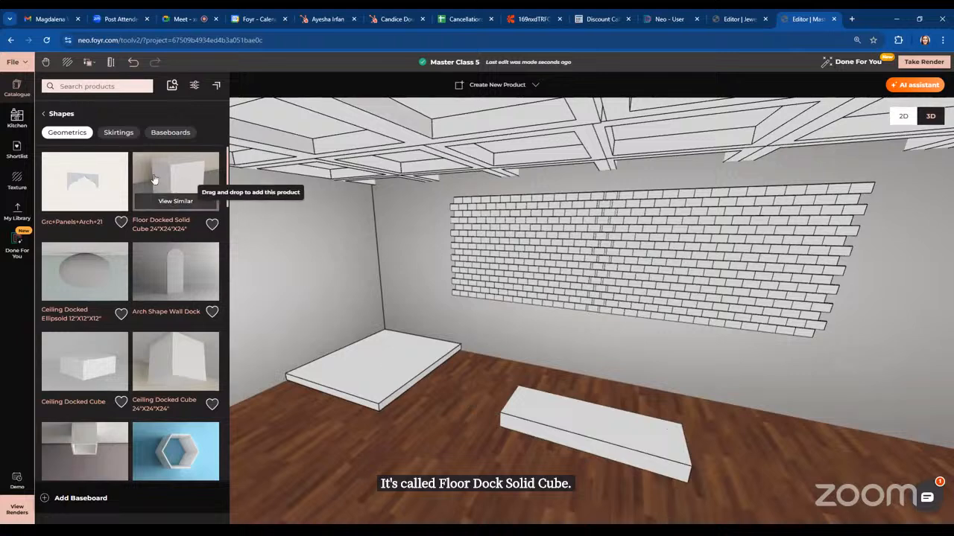
click(45, 114)
click(45, 116)
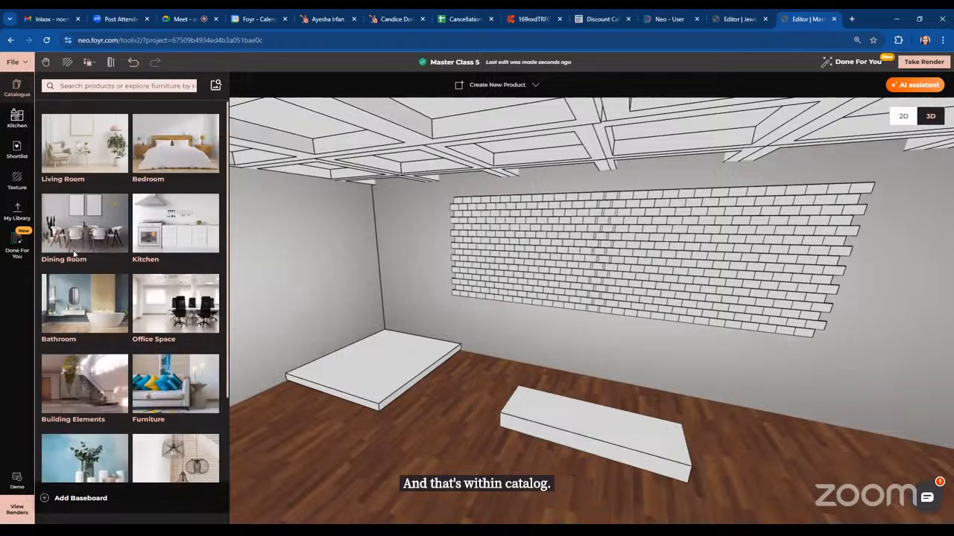
click(80, 389)
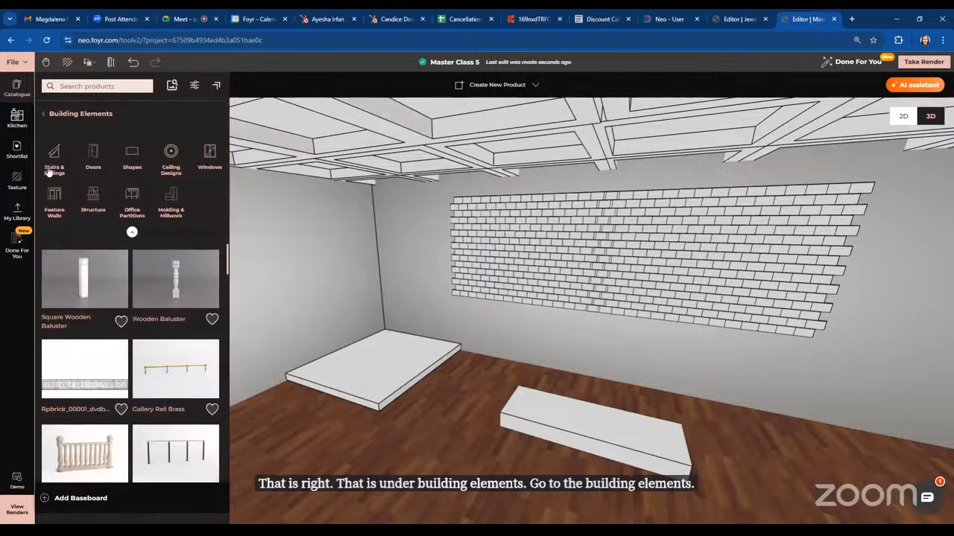
click(133, 156)
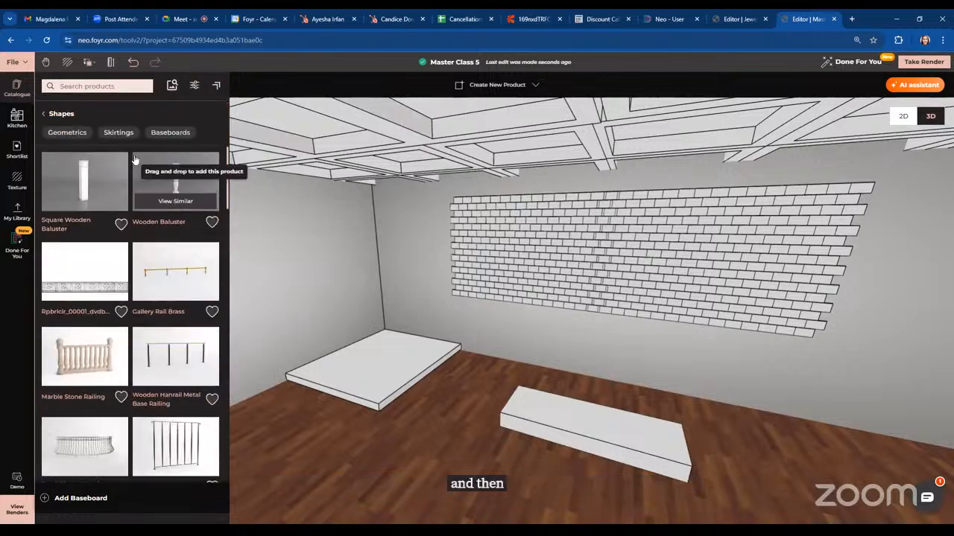
click(53, 137)
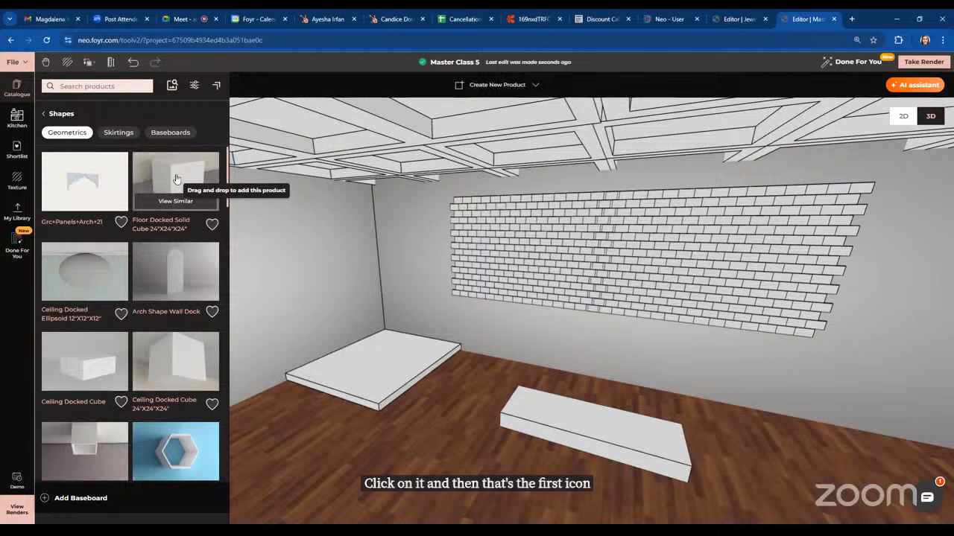
drag(176, 179, 442, 433)
click(441, 430)
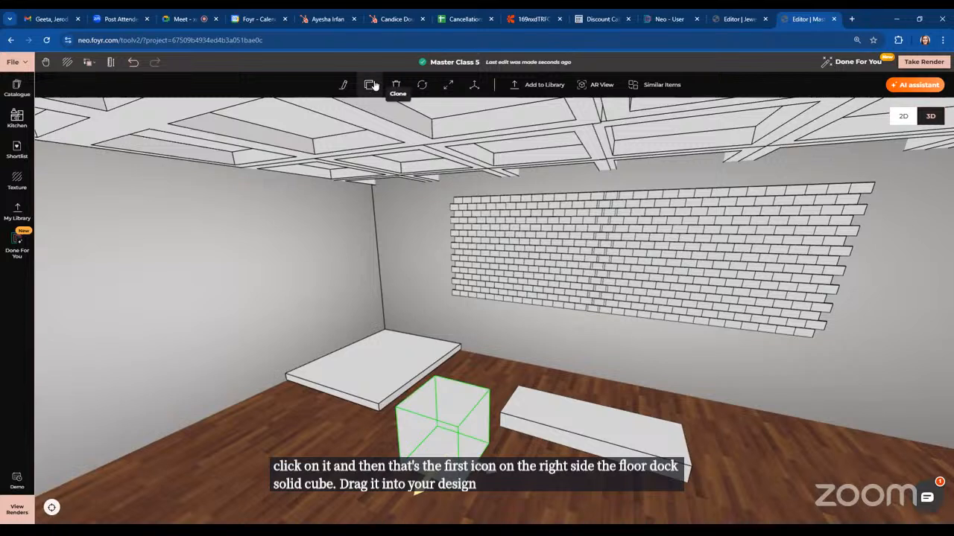
click(343, 84)
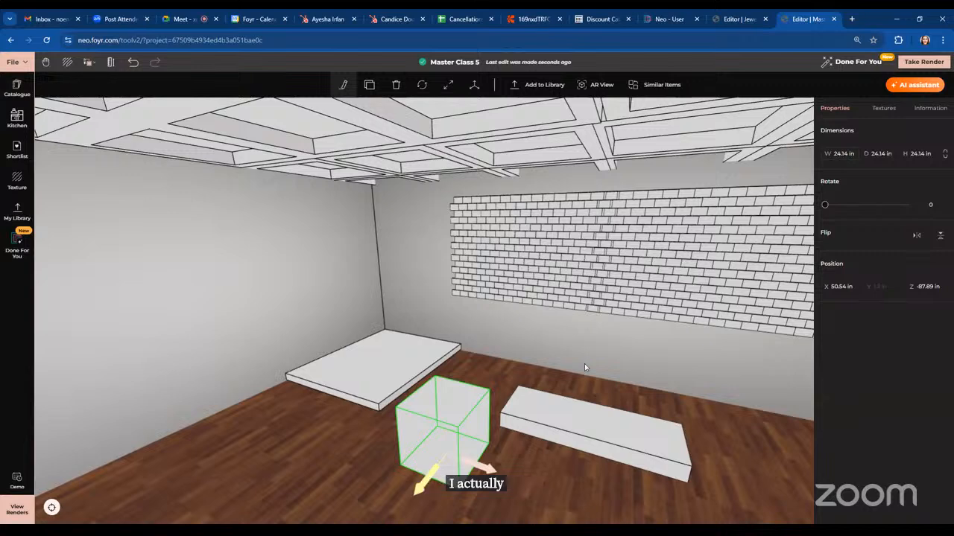
Delete the newly placed cube
scroll(604, 339, down, 1)
scroll(602, 335, down, 5)
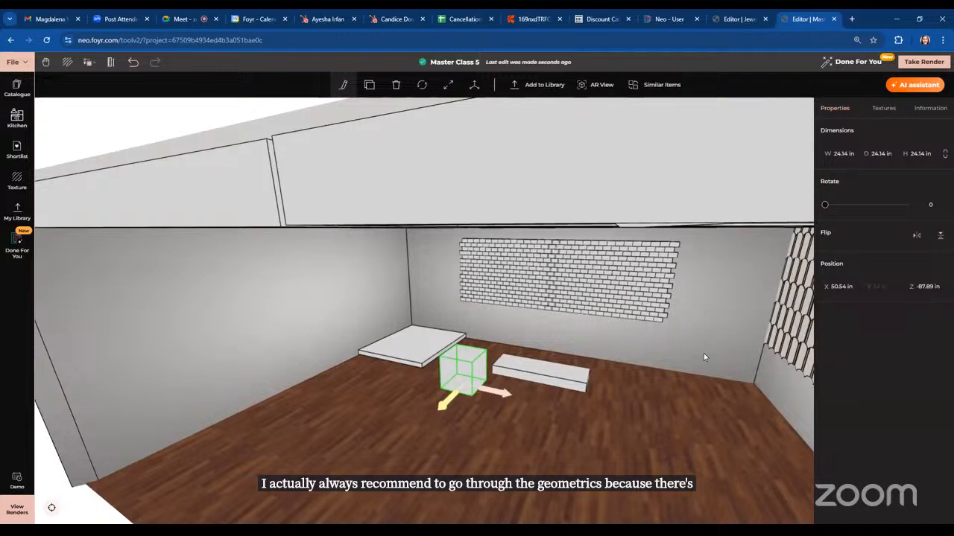
drag(705, 358, 679, 348)
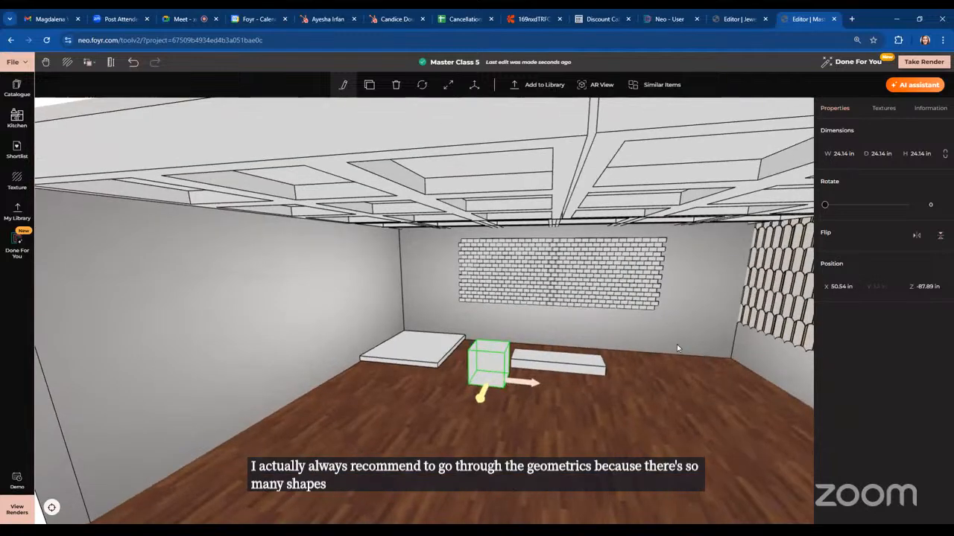
scroll(589, 334, up, 1)
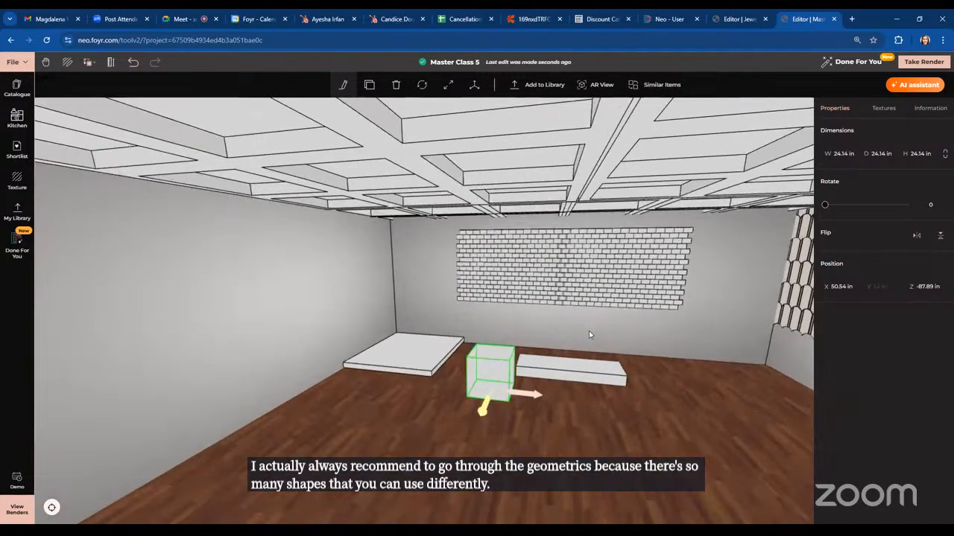
click(396, 85)
Delete the long block and the custom floor platform
click(525, 376)
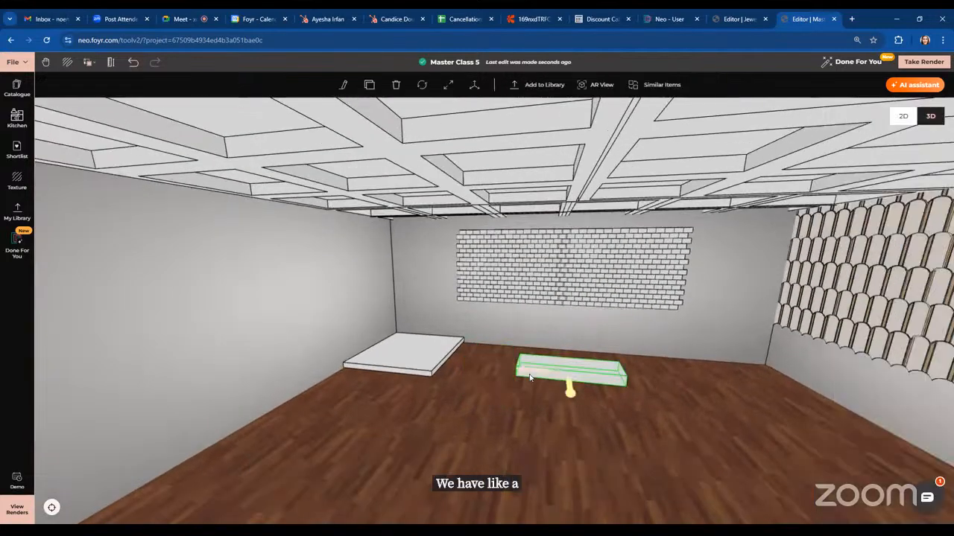
click(396, 85)
click(416, 363)
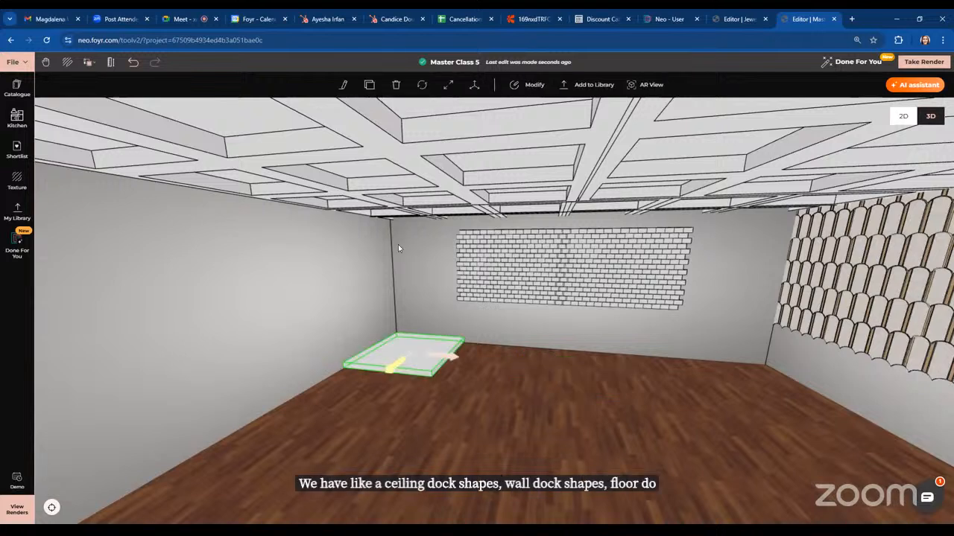
click(396, 86)
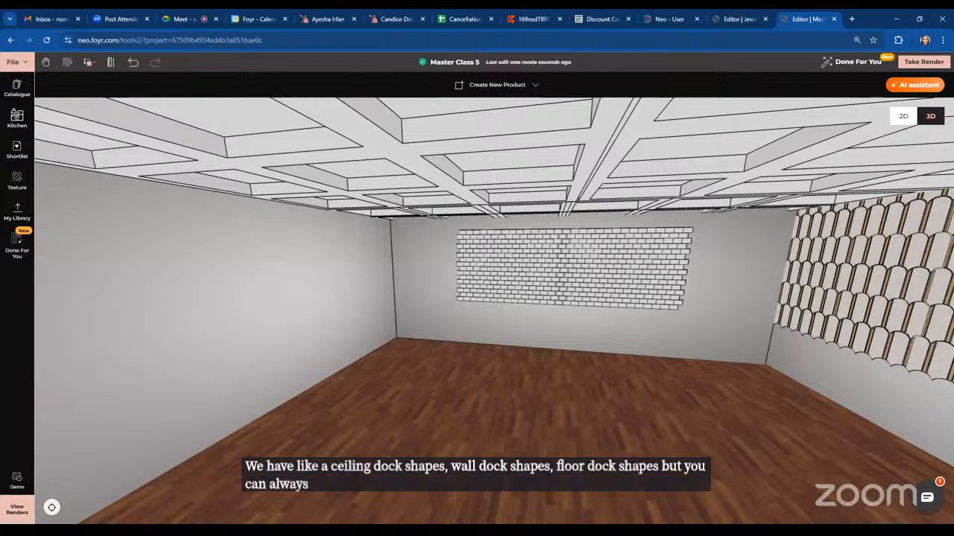
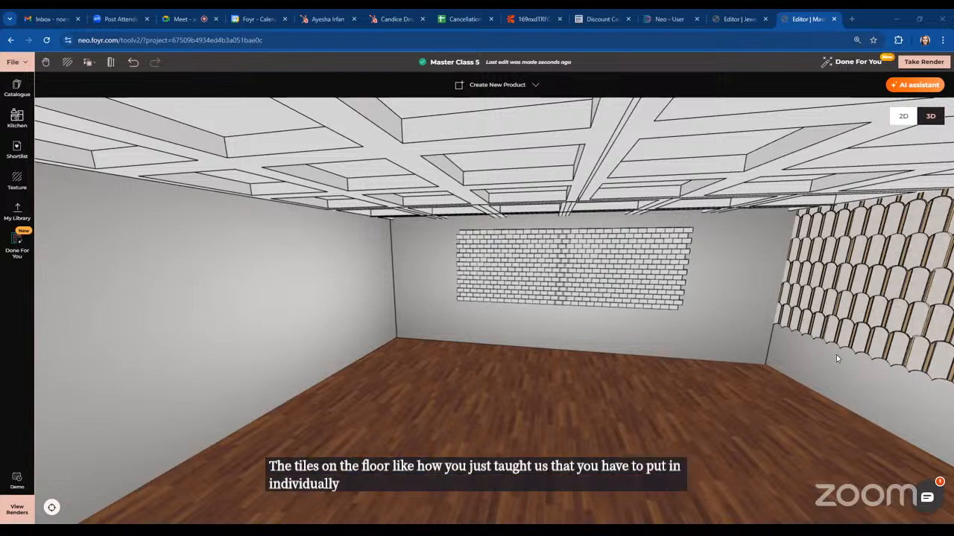
Search the main product catalogue for tiles and browse the tile results
click(614, 372)
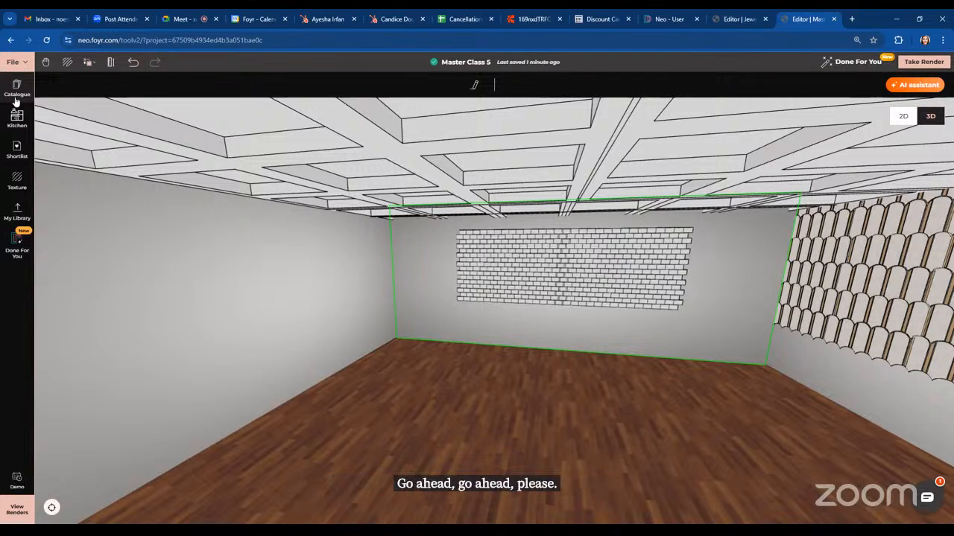
click(17, 101)
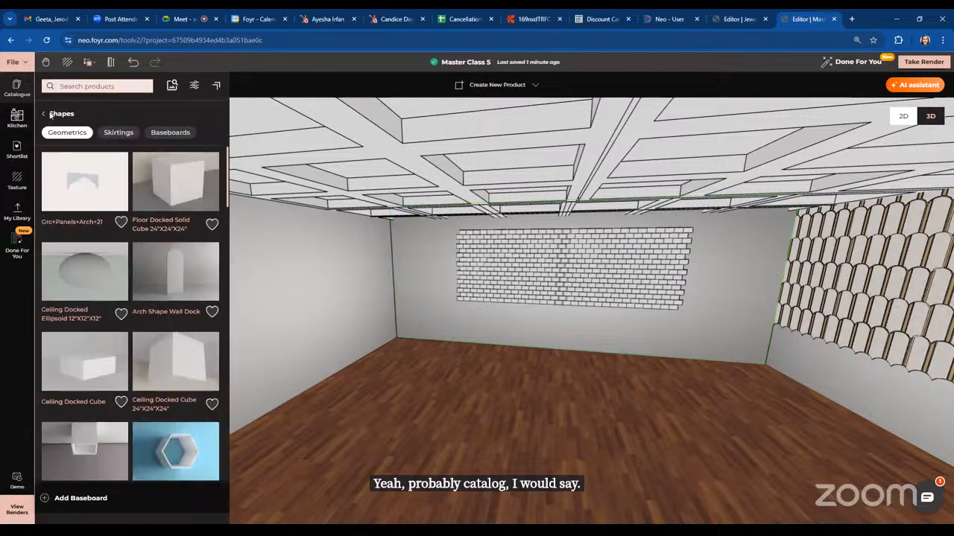
click(48, 117)
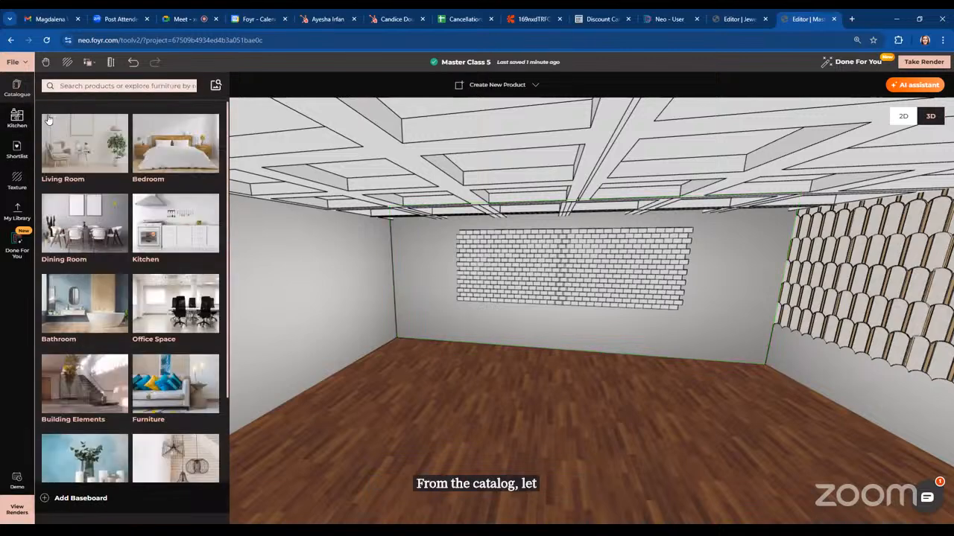
click(104, 86)
text(ti)
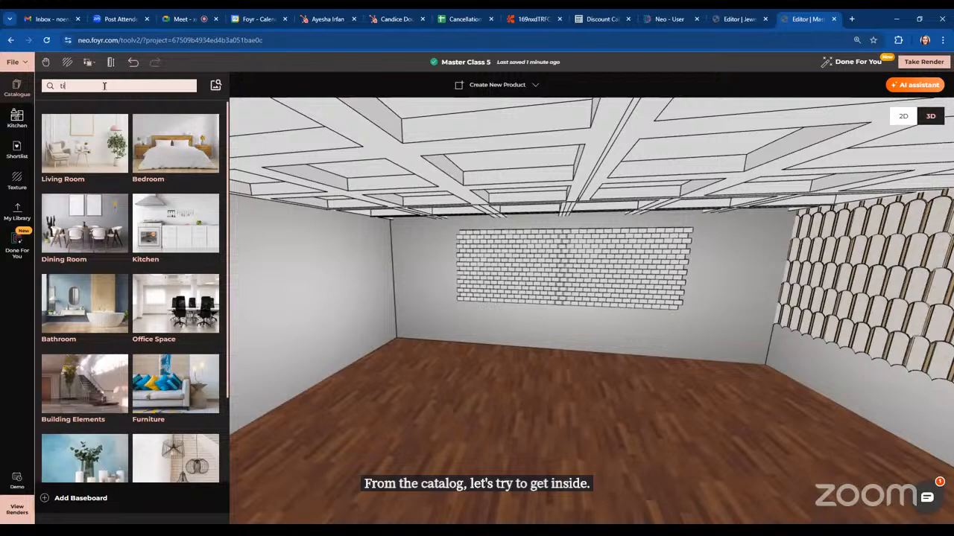
text(les)
key(Return)
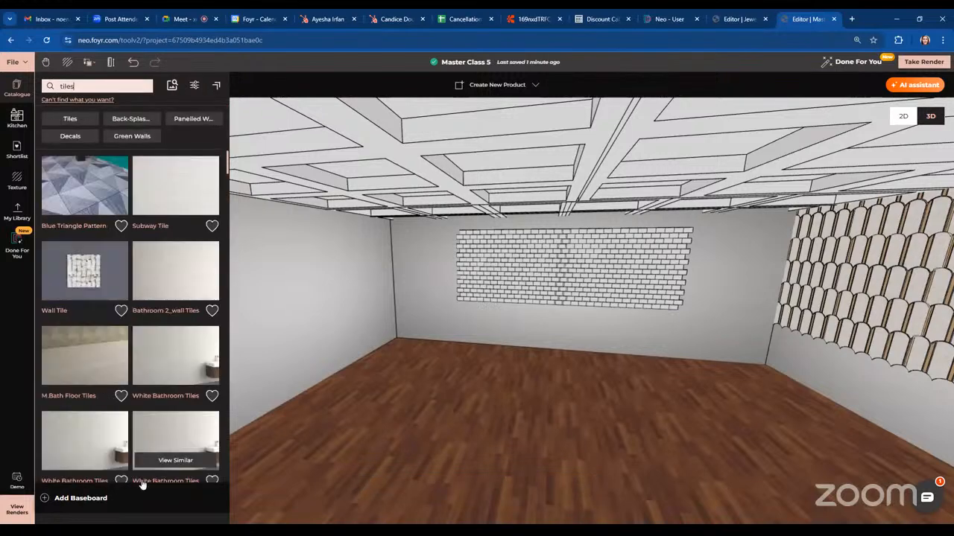
scroll(230, 344, down, 5)
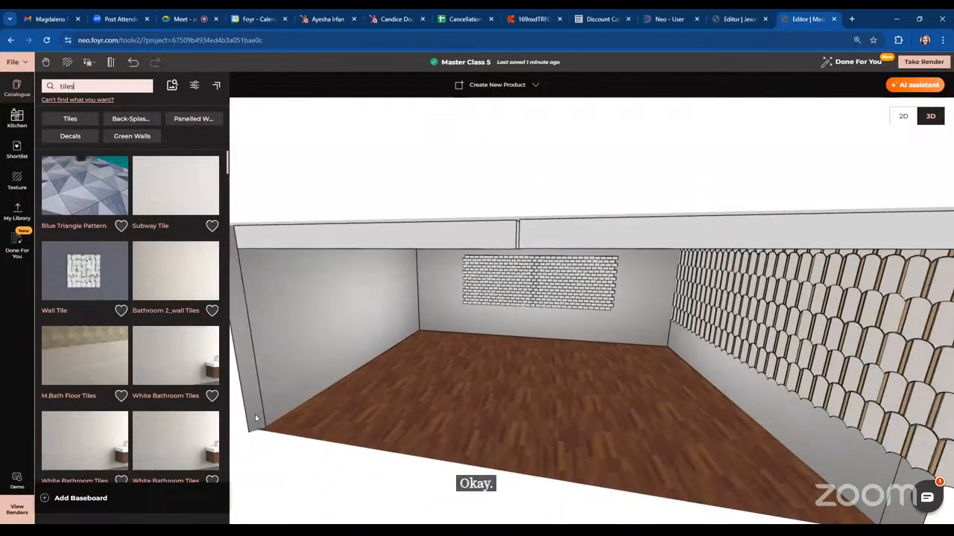
scroll(199, 421, down, 3)
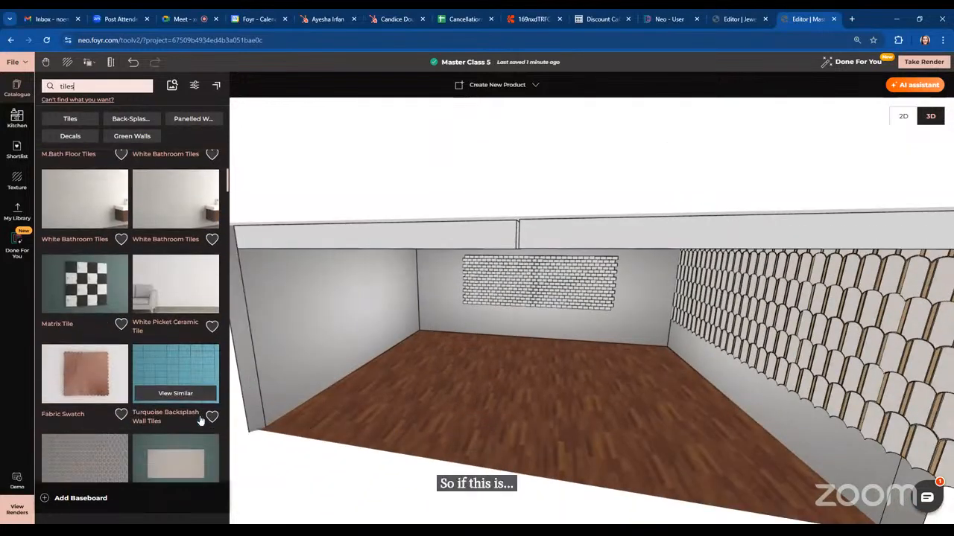
scroll(199, 421, down, 4)
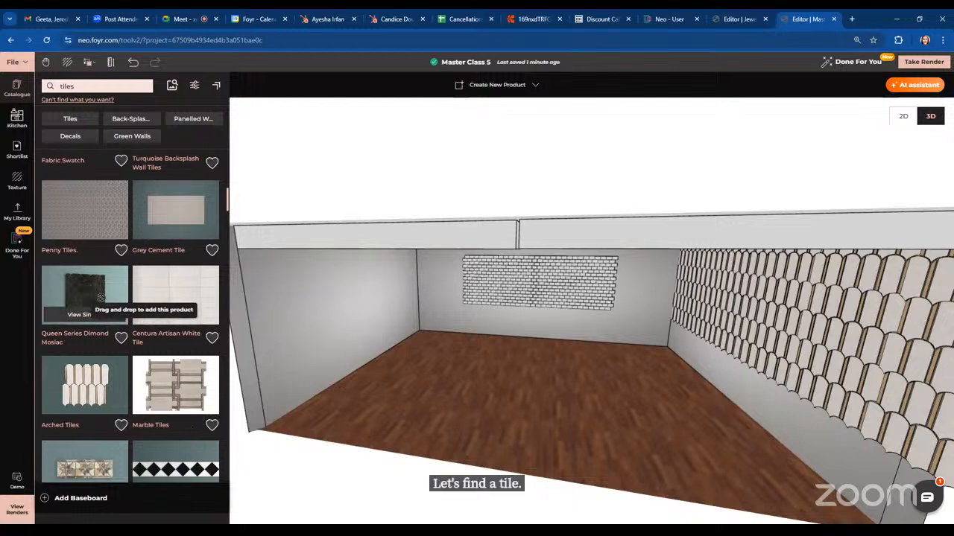
drag(622, 458, 827, 410)
click(827, 412)
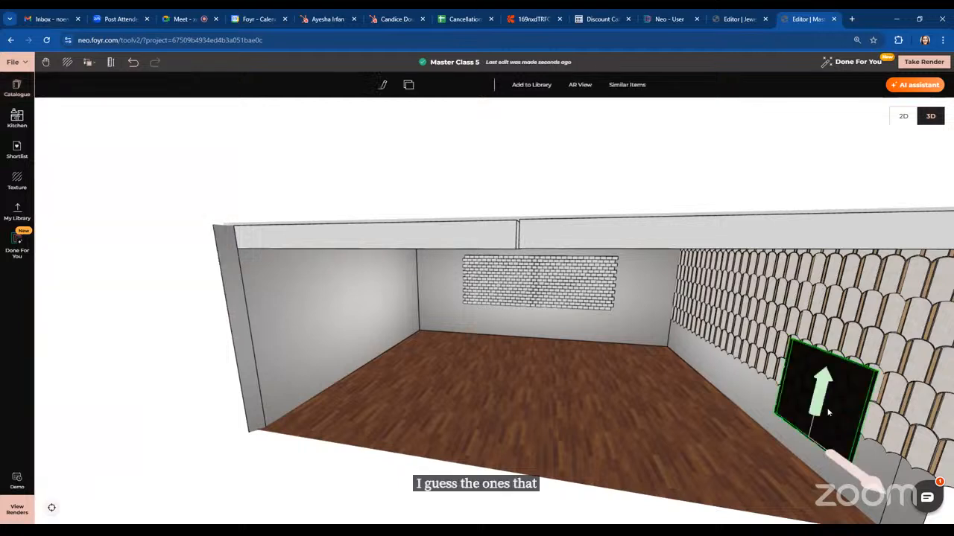
click(396, 85)
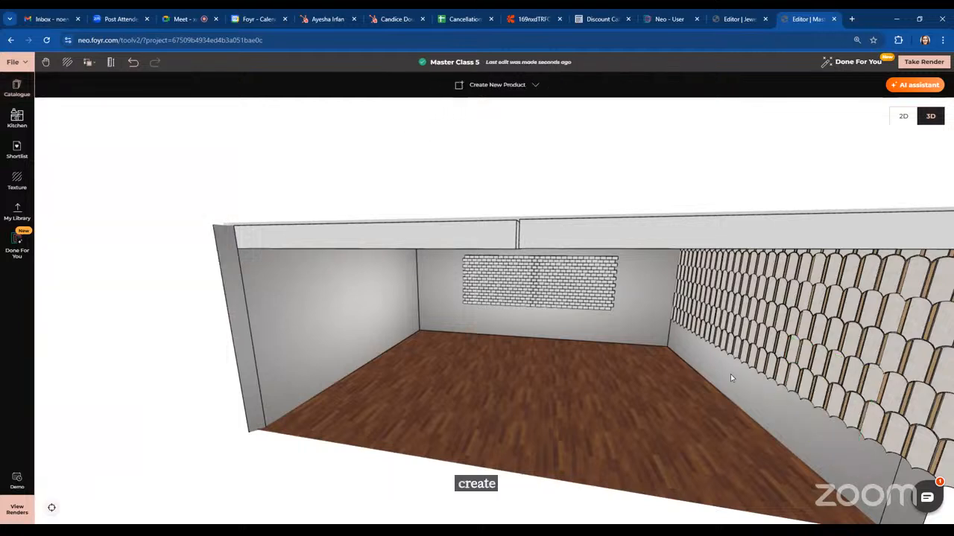
Compare the tile options in the texture library with those in the product catalogue
click(639, 328)
scroll(669, 395, up, 8)
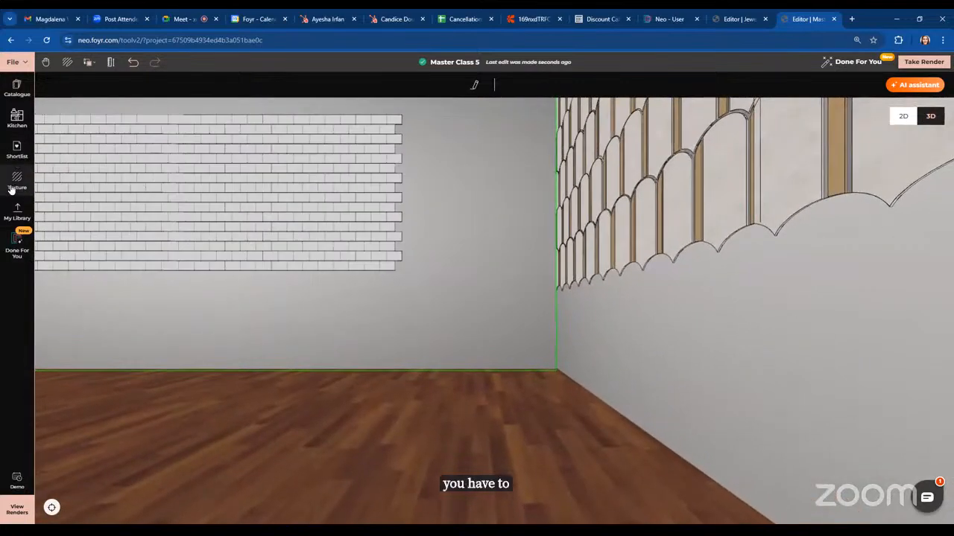
click(13, 187)
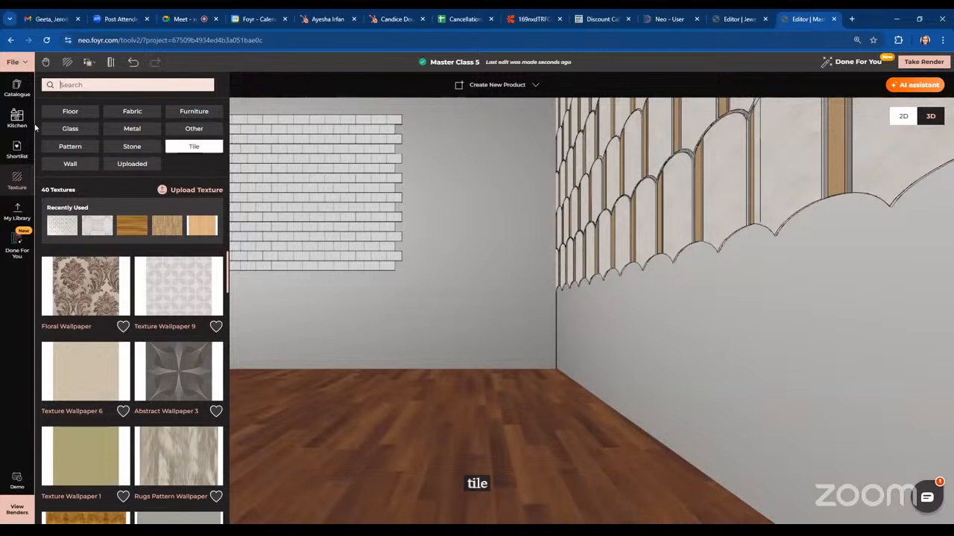
click(10, 97)
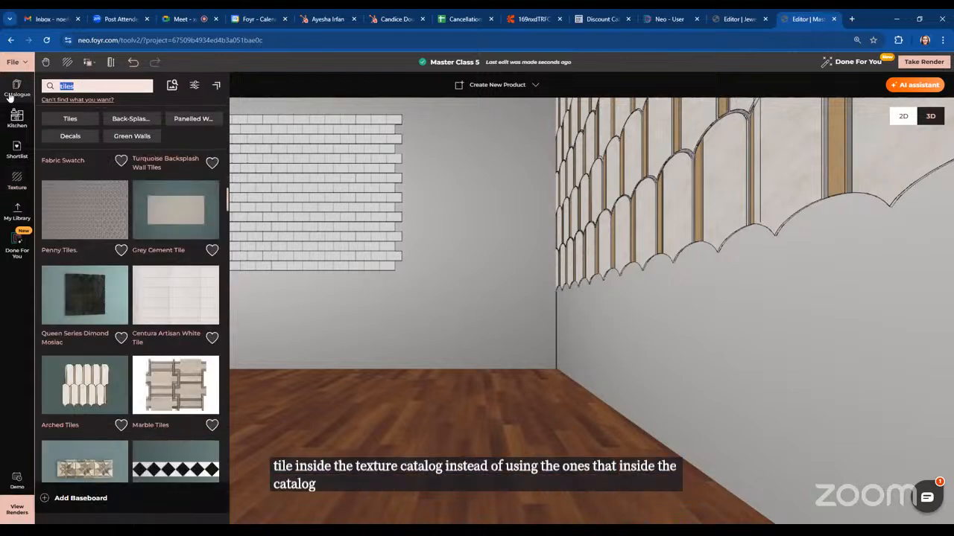
click(20, 193)
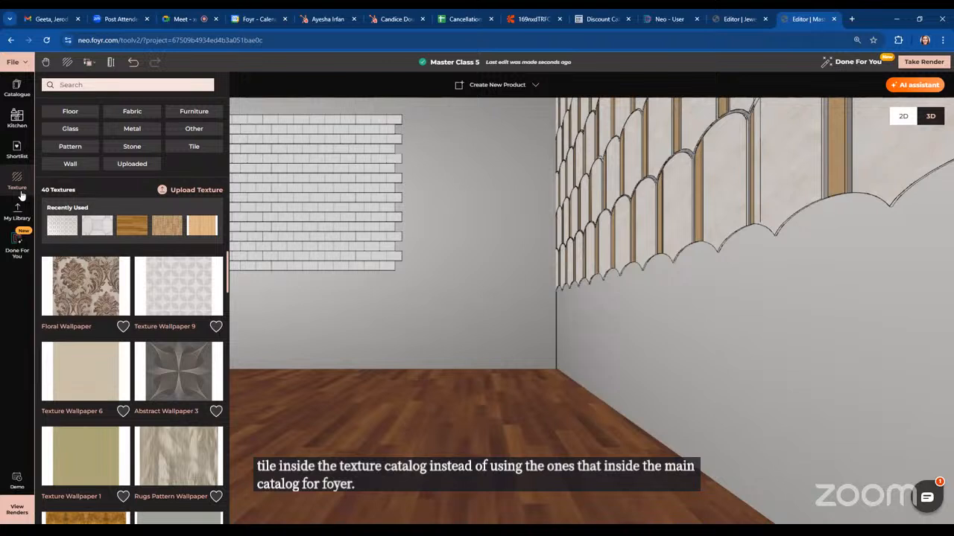
click(16, 88)
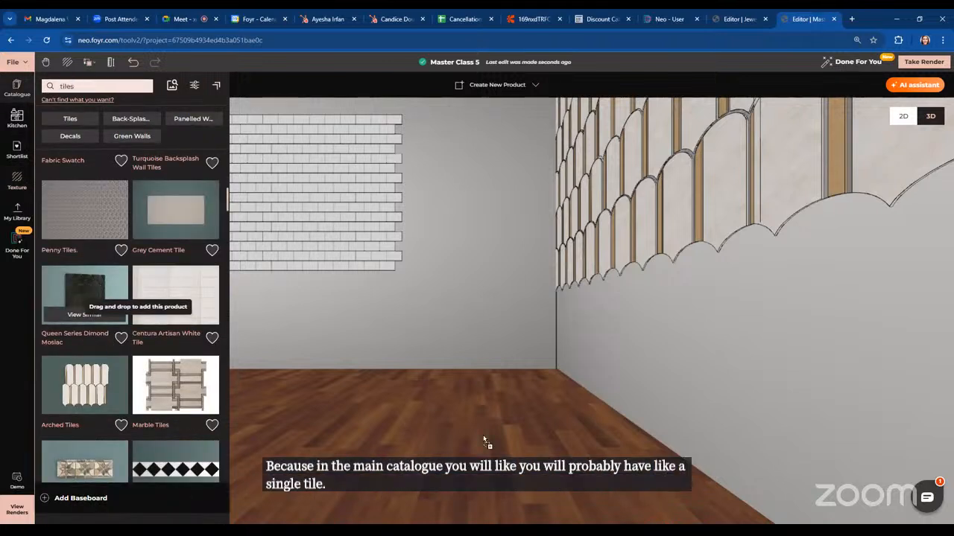
Place a Queen Series Dimond Mosaic tile in the room and rotate it to lie flat on the floor
drag(616, 414, 720, 388)
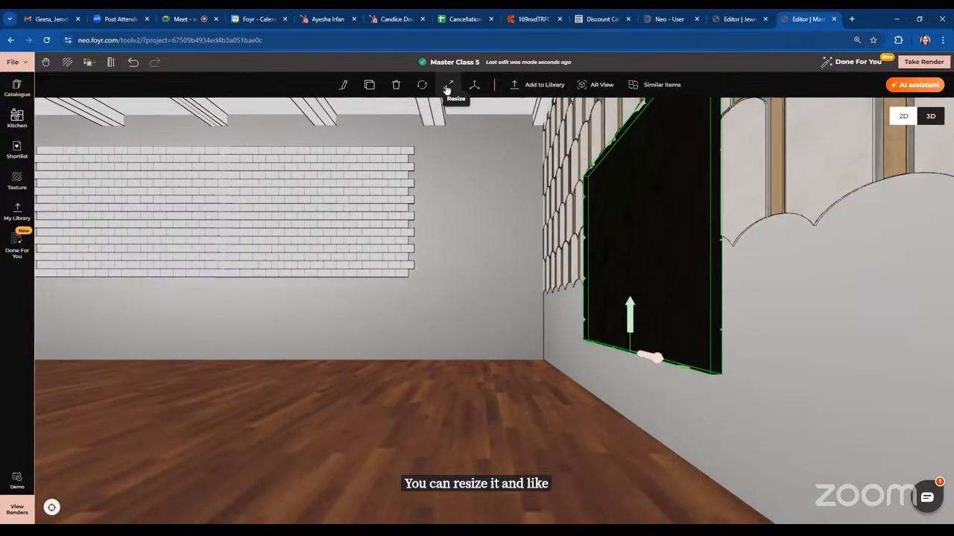
click(474, 84)
drag(604, 352, 380, 319)
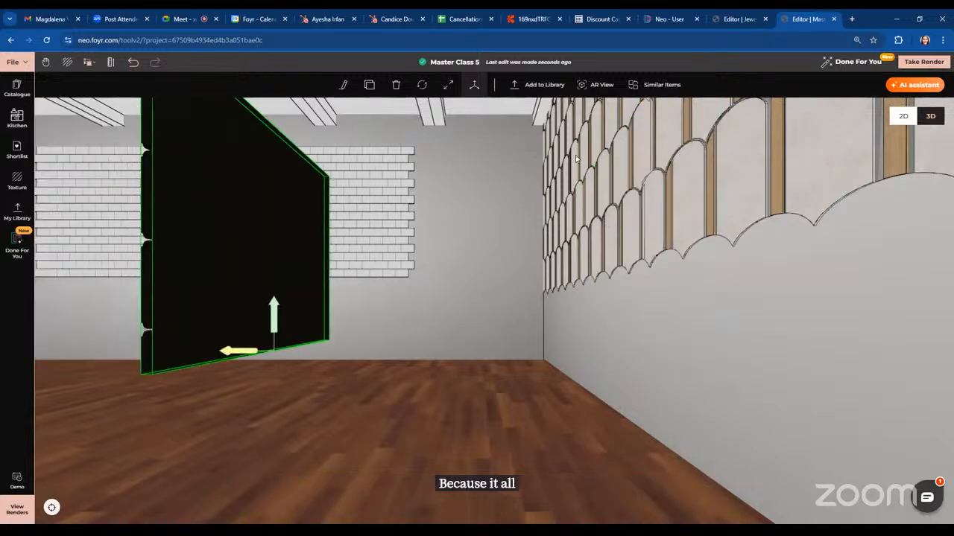
click(421, 84)
drag(309, 325, 406, 364)
click(406, 364)
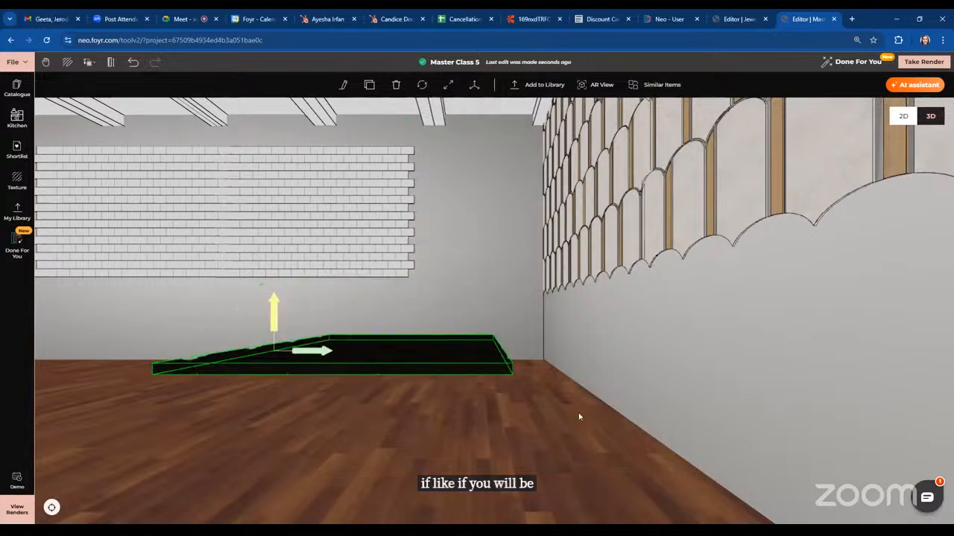
Move the flat mosaic tile to the middle of the floor
drag(578, 413, 603, 434)
drag(323, 403, 329, 453)
scroll(499, 422, down, 4)
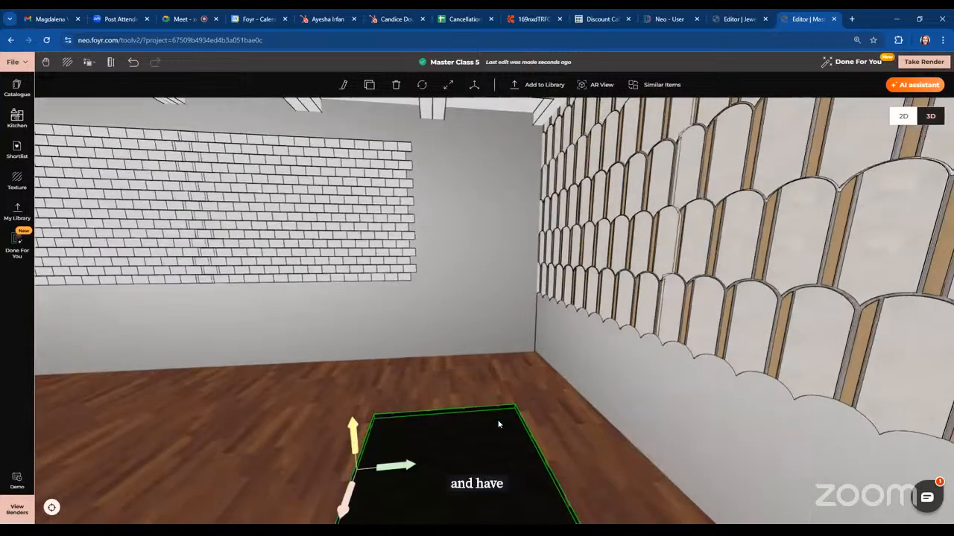
drag(500, 423, 568, 461)
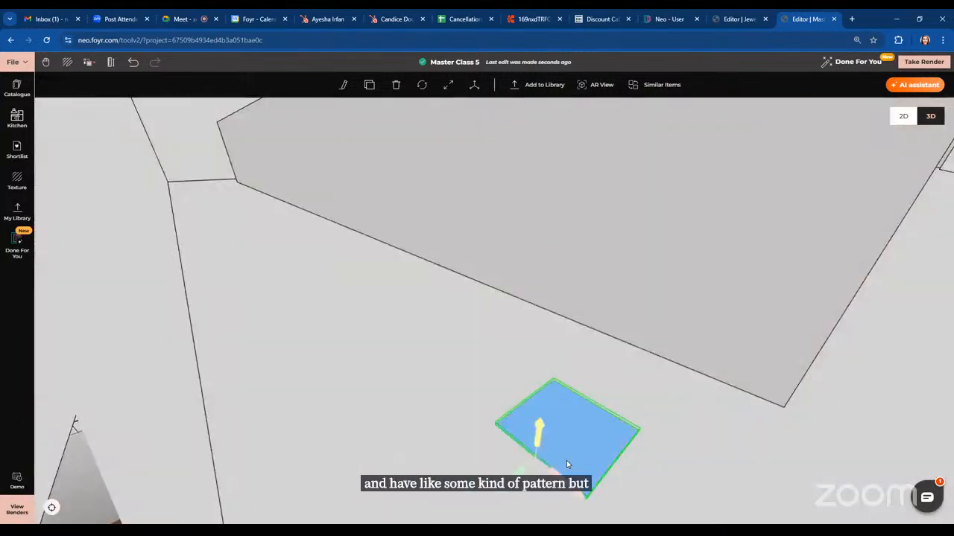
drag(759, 487, 536, 466)
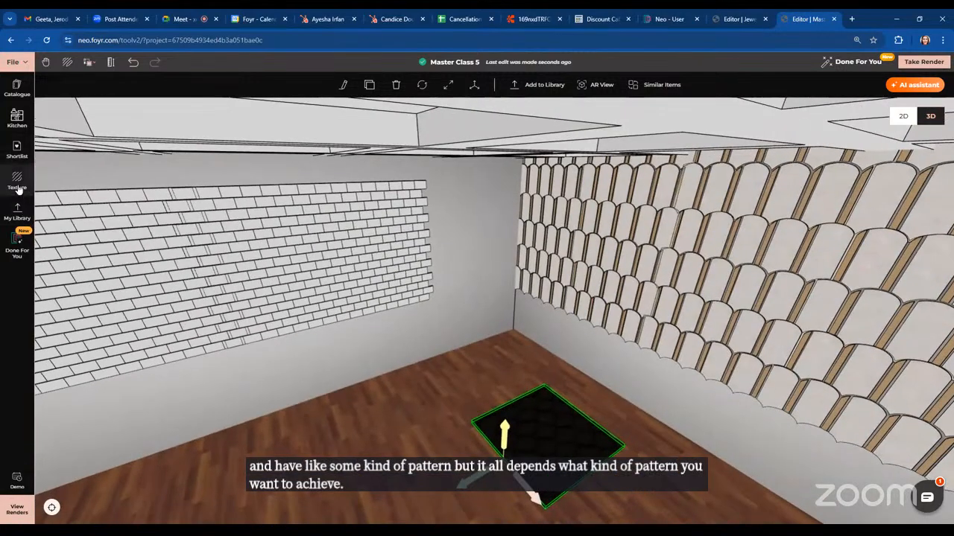
Apply the Txttile_0119_flr mosaic tile texture to the room floor
click(12, 186)
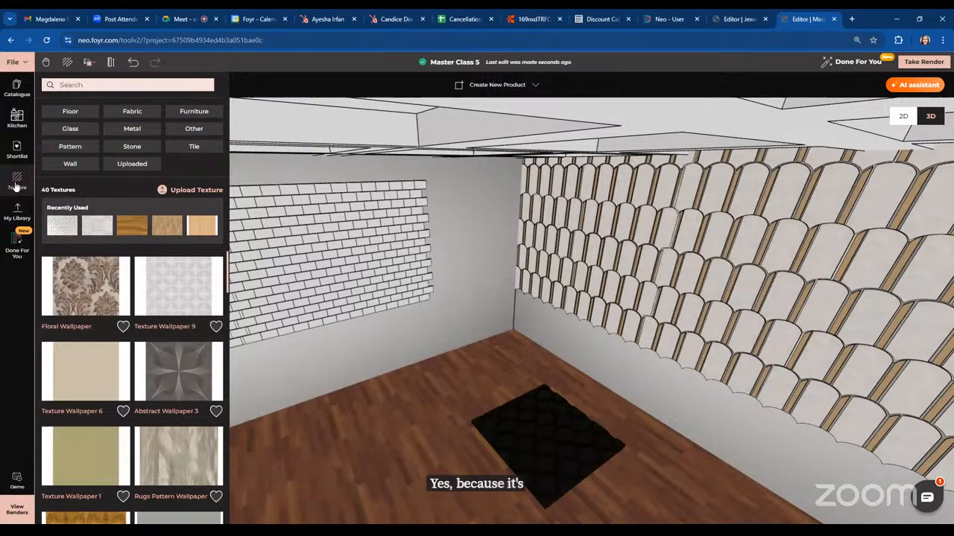
click(189, 151)
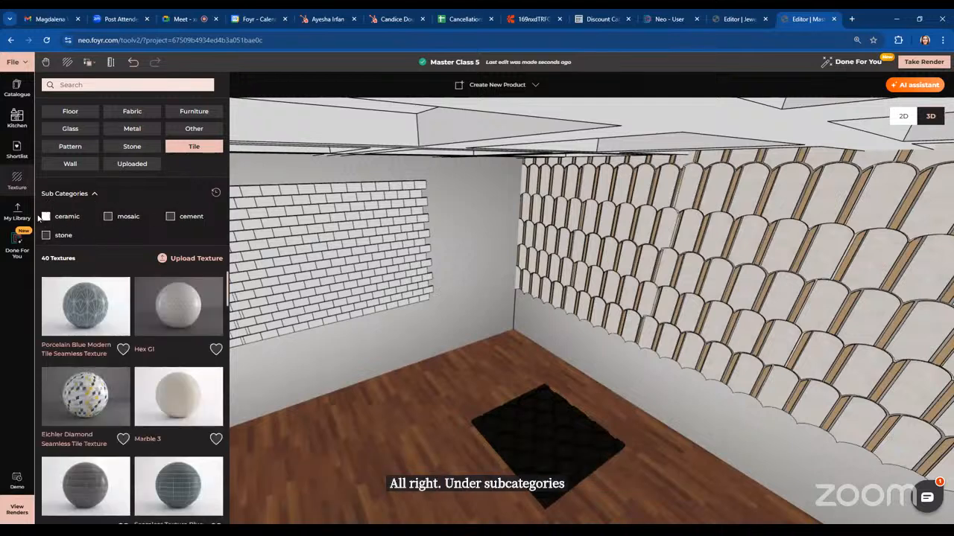
click(108, 216)
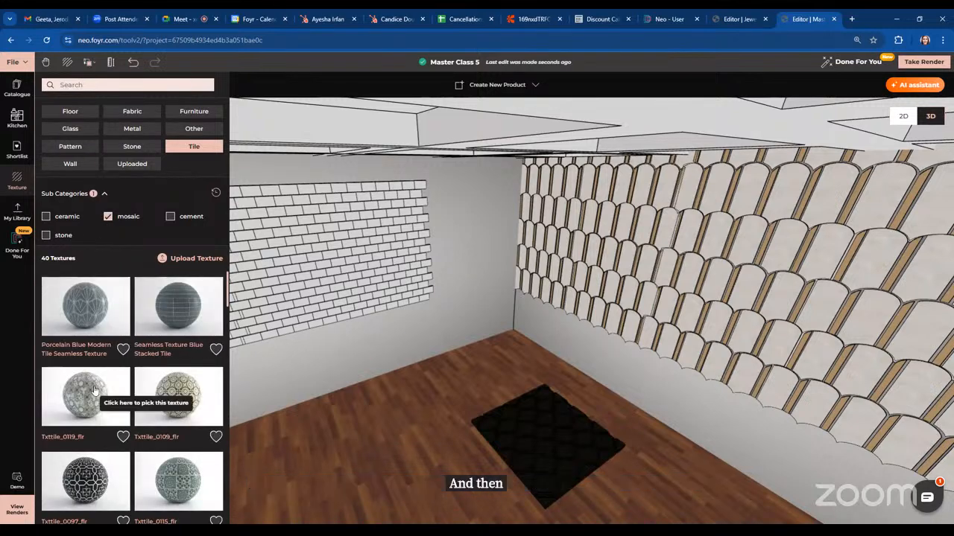
click(94, 391)
click(343, 439)
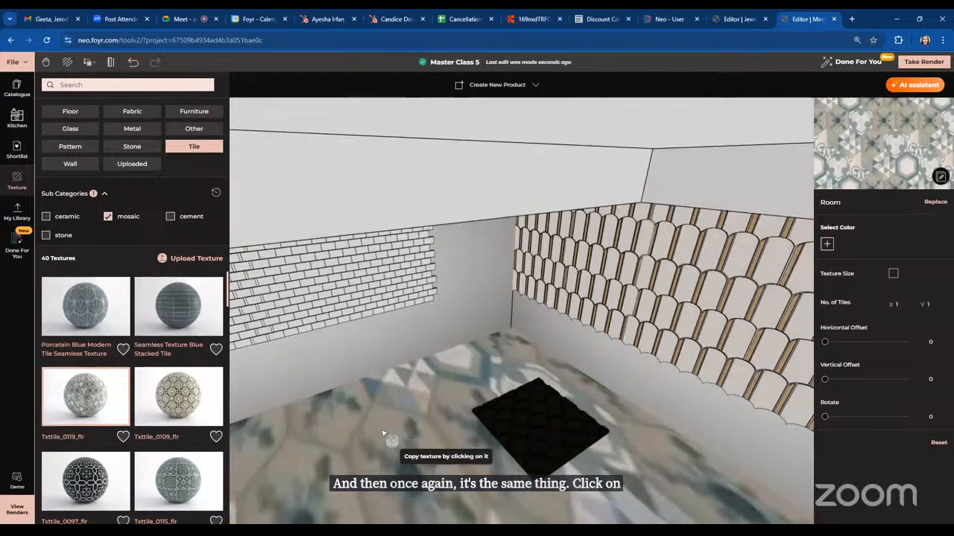
Set the floor texture's number of tiles to 3 in X and 7 in Y
scroll(383, 433, down, 5)
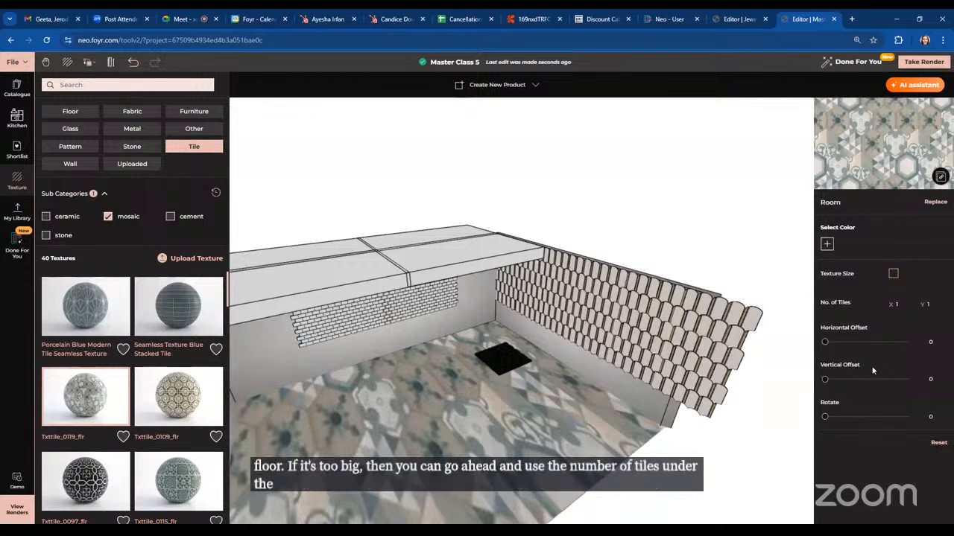
click(925, 305)
click(899, 304)
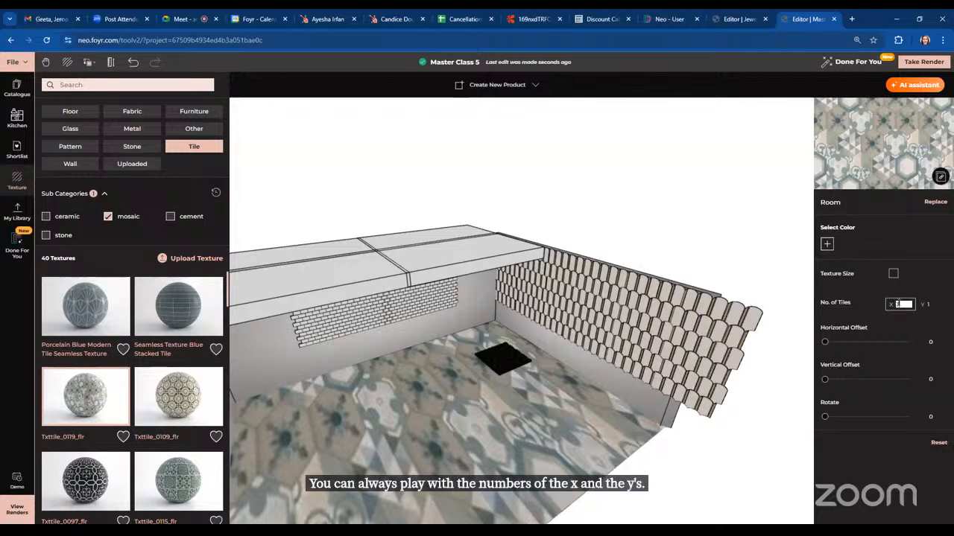
text(3)
click(930, 304)
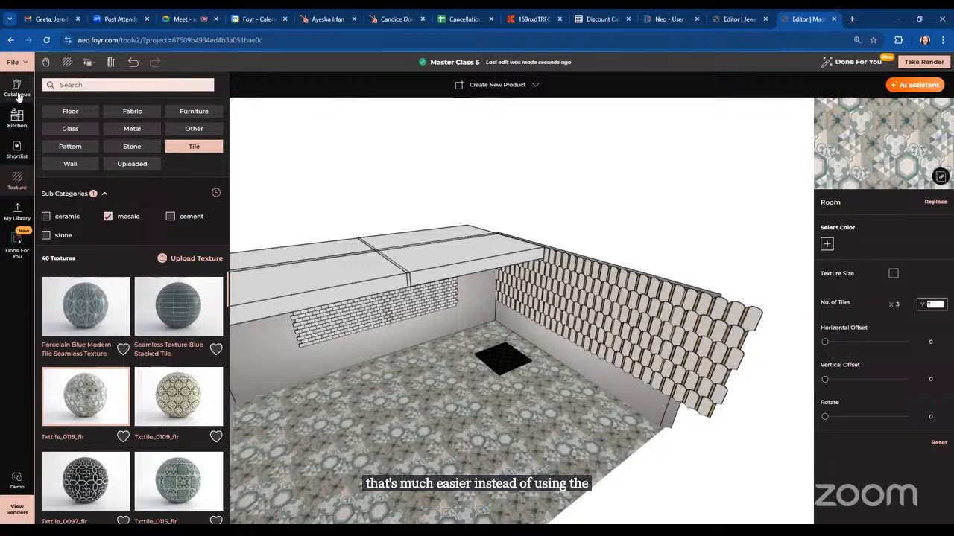
Apply the mosaic texture to the flat tile object and nudge it across the floor
click(500, 354)
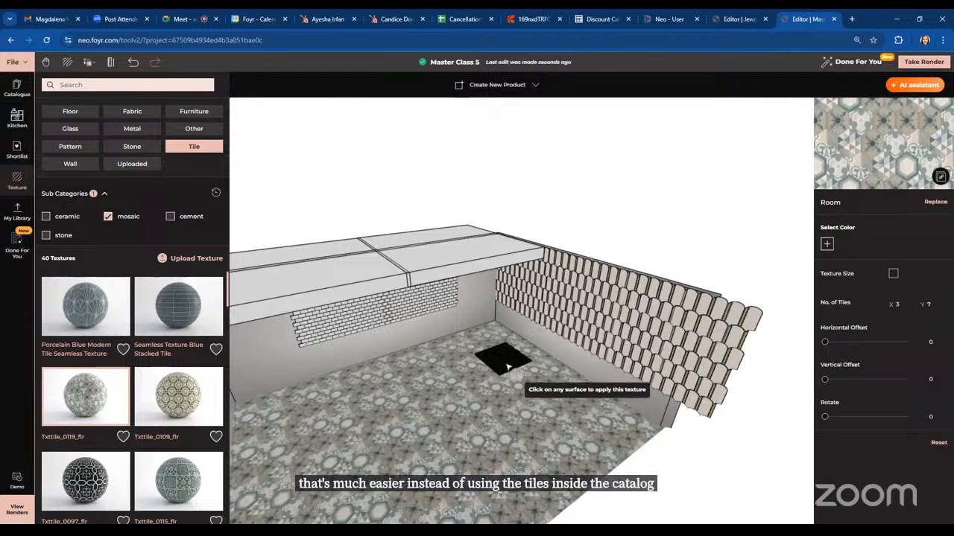
scroll(534, 408, up, 5)
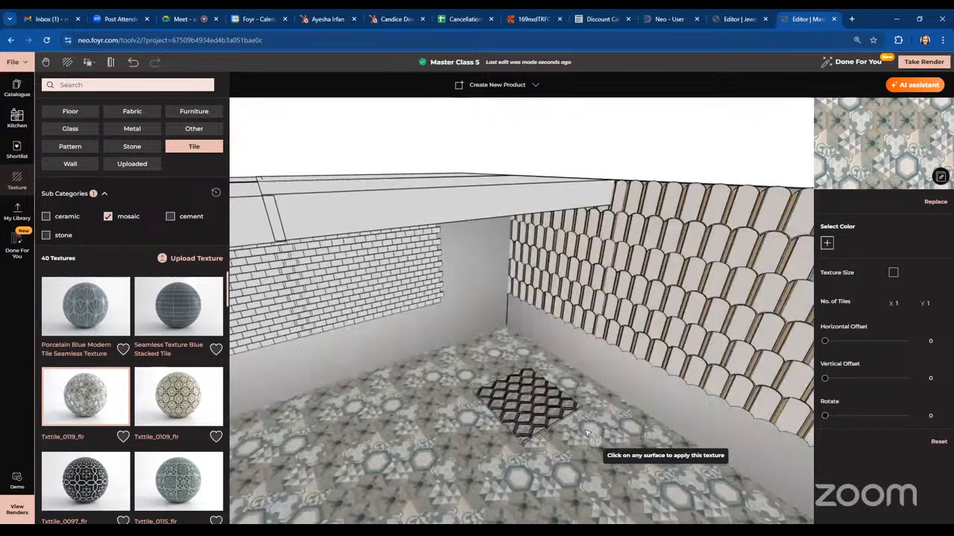
scroll(585, 433, up, 1)
drag(581, 429, 505, 410)
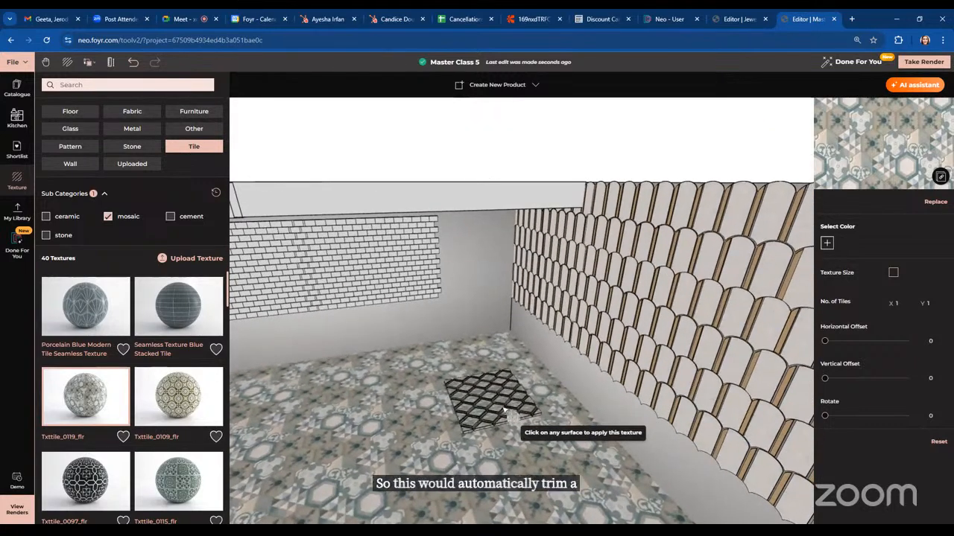
drag(505, 411, 480, 400)
Orbit around the room to inspect the tiled floor at the walls' edges
scroll(480, 400, down, 4)
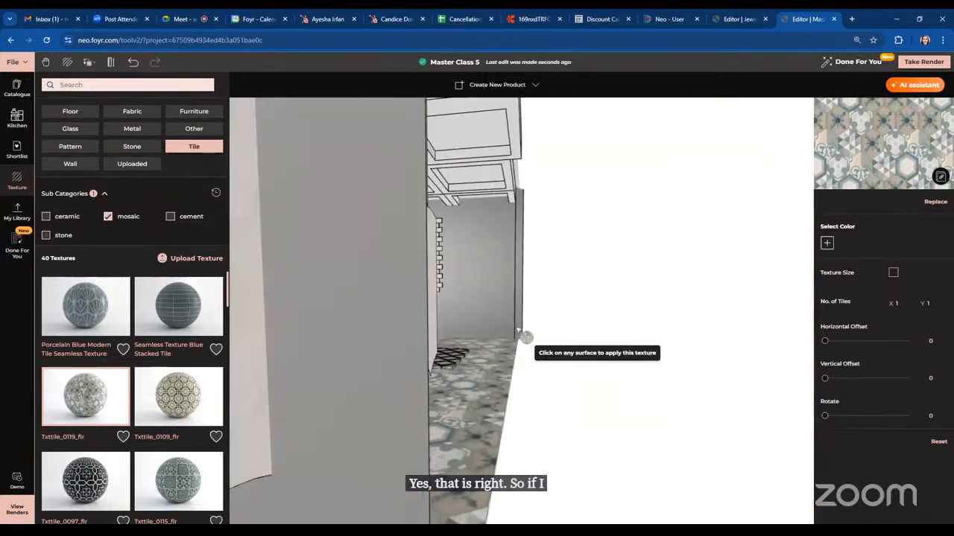
scroll(578, 433, up, 4)
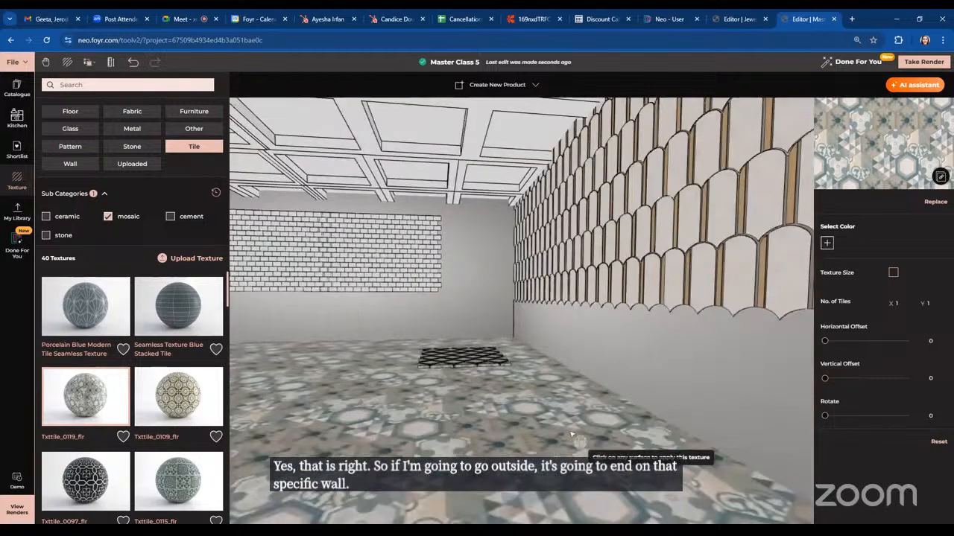
scroll(400, 432, down, 2)
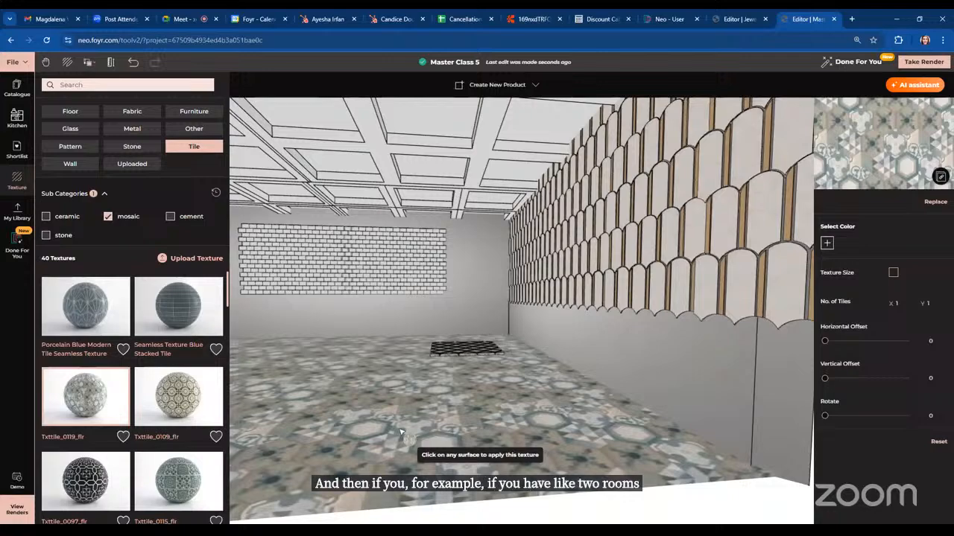
scroll(425, 430, up, 1)
drag(425, 429, 456, 437)
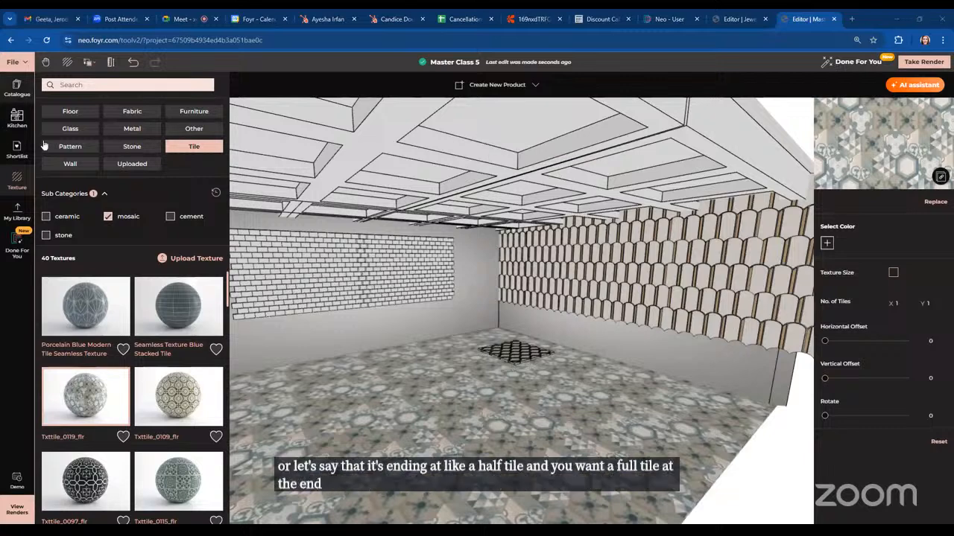
Clear the catalogue search, open Building Elements' Stairs & Railings and place a staircase in the room
click(11, 88)
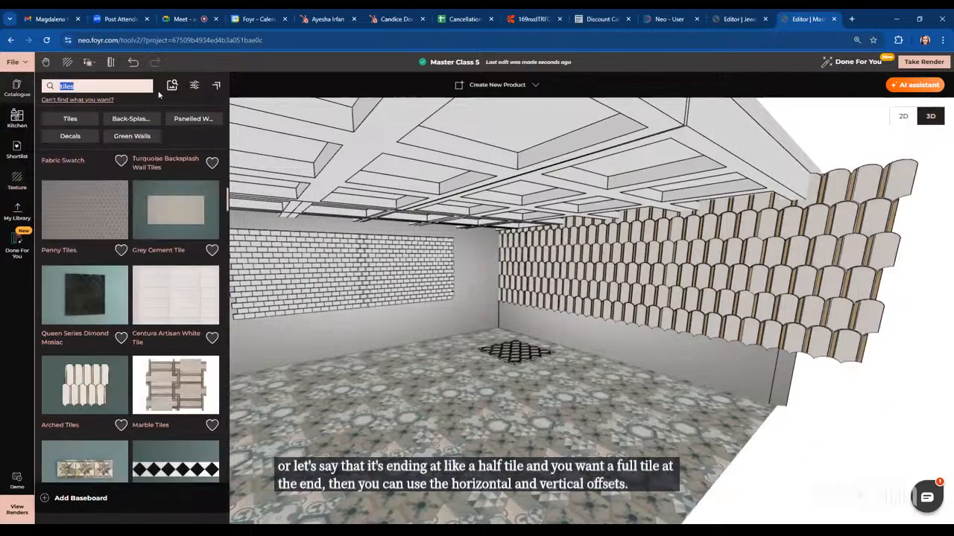
key(BackSpace)
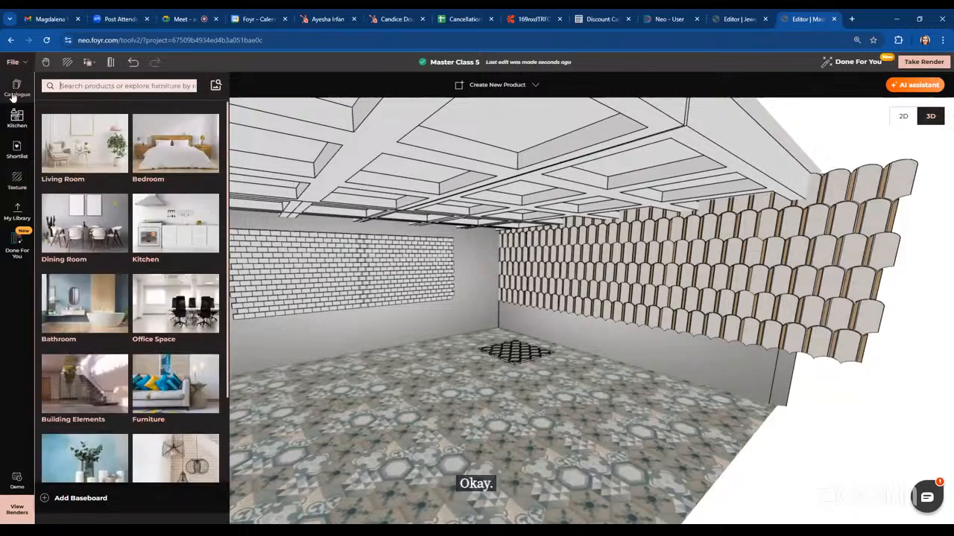
click(74, 410)
click(54, 157)
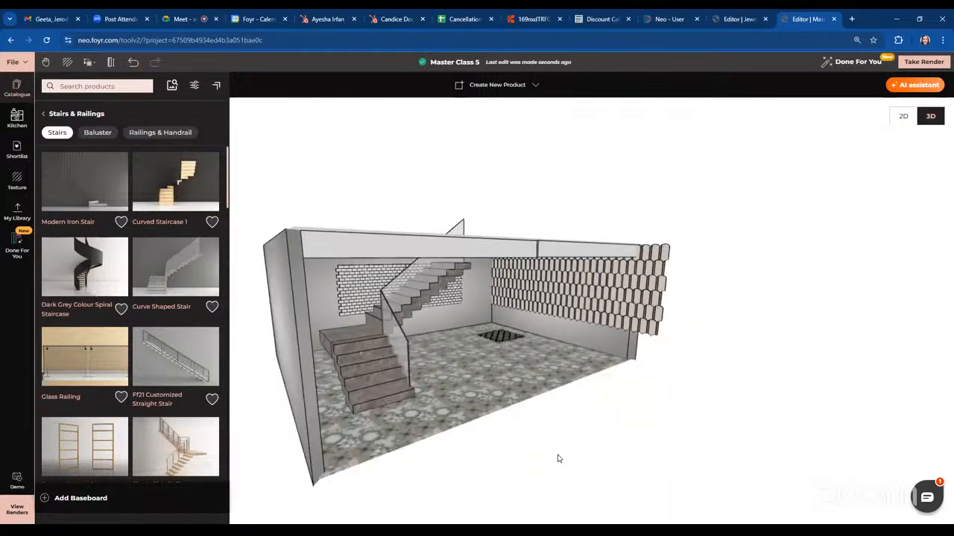
Move the staircase toward the room's left wall
click(324, 338)
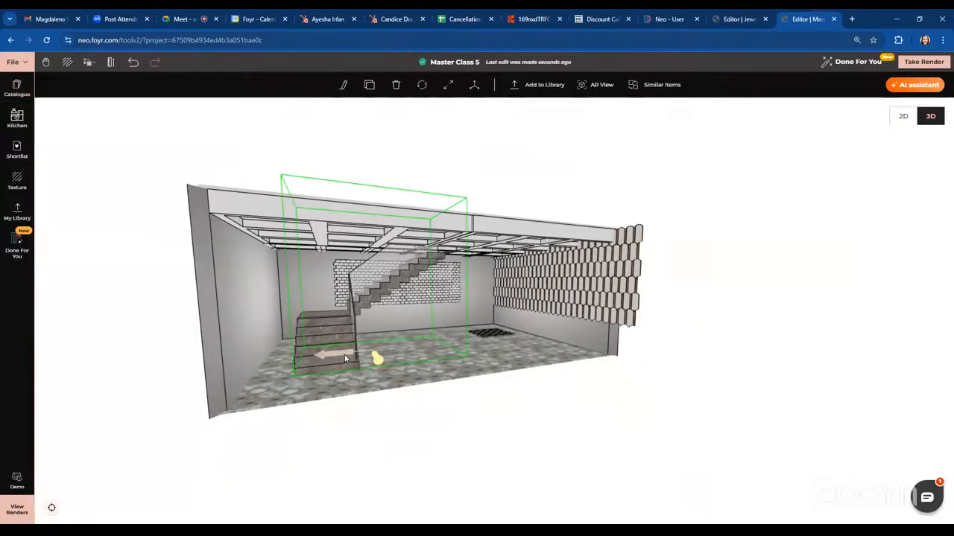
mouse_move(344, 354)
mouse_down()
mouse_move(298, 359)
mouse_move(334, 363)
mouse_up()
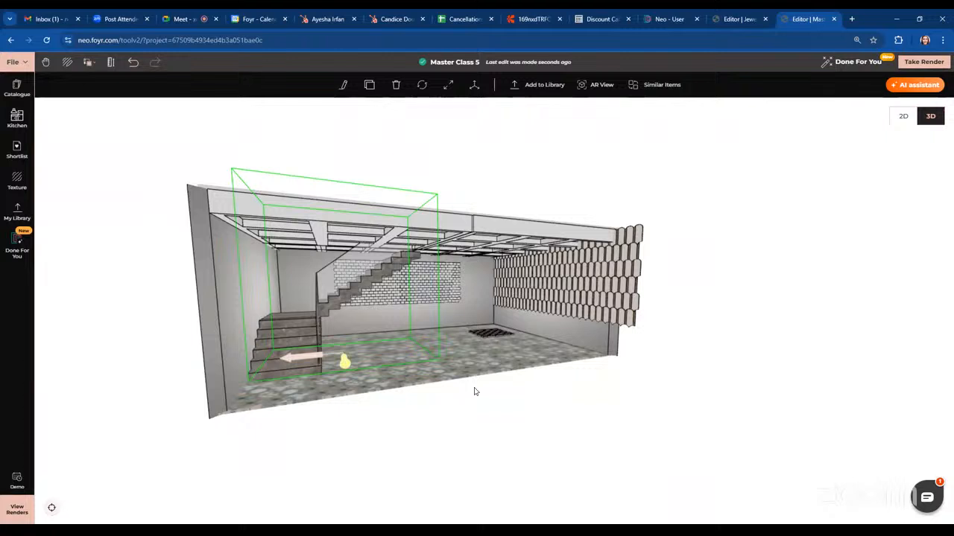
drag(496, 414, 390, 423)
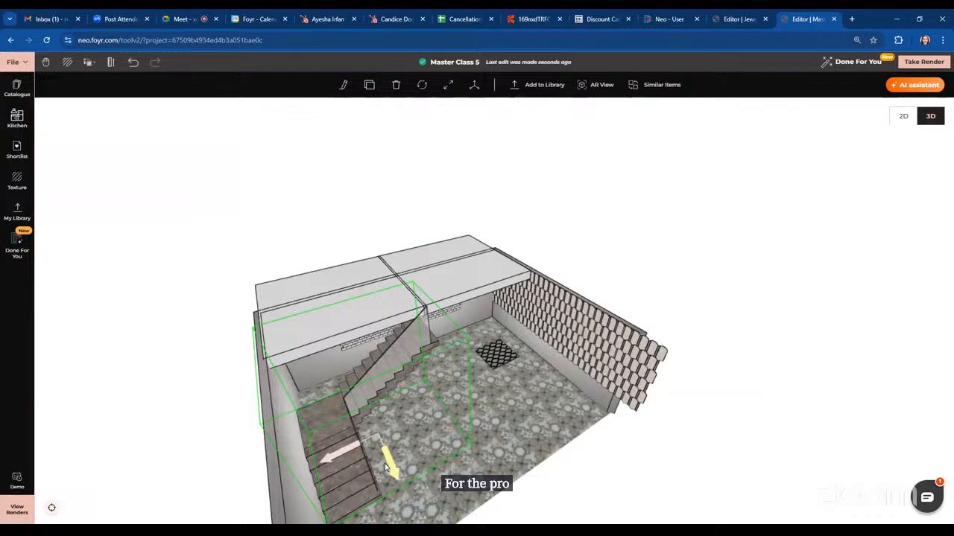
drag(685, 469, 439, 181)
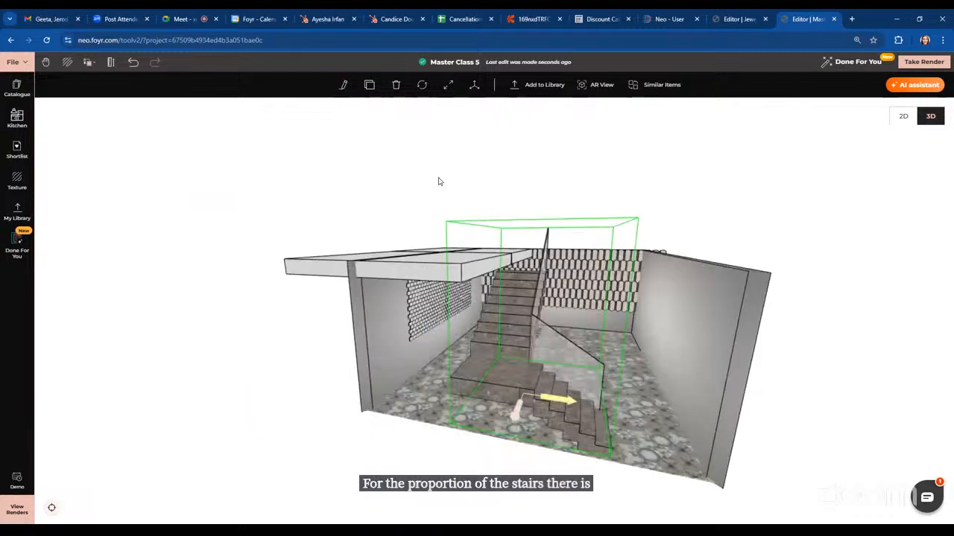
Resize the staircase with its handles, lowering its top to fit under the ceiling
click(448, 85)
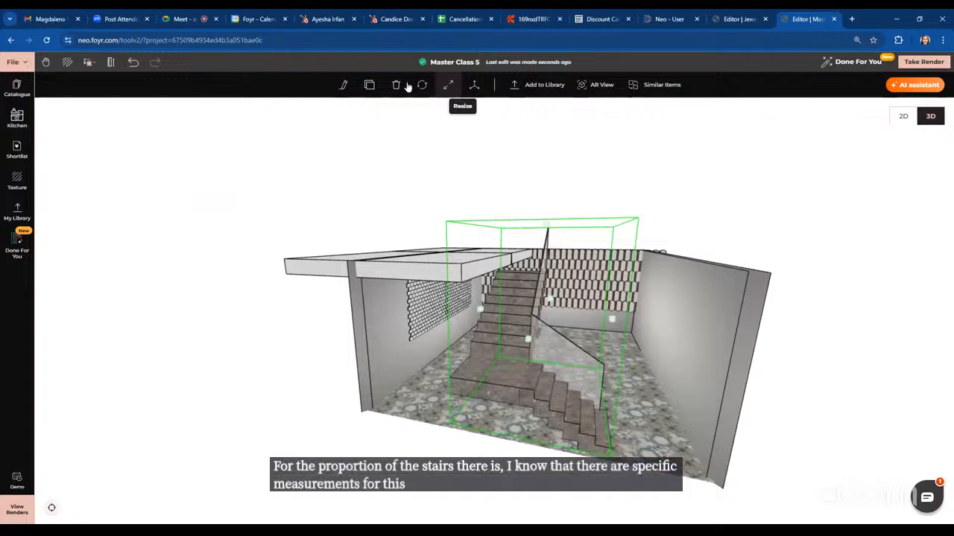
click(343, 85)
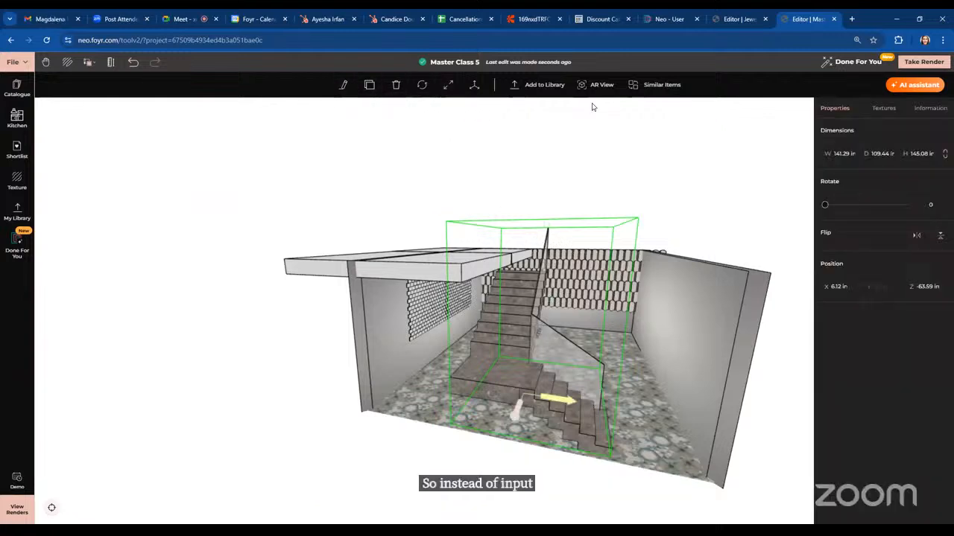
click(448, 85)
drag(613, 320, 588, 325)
drag(732, 374, 386, 359)
drag(600, 450, 489, 442)
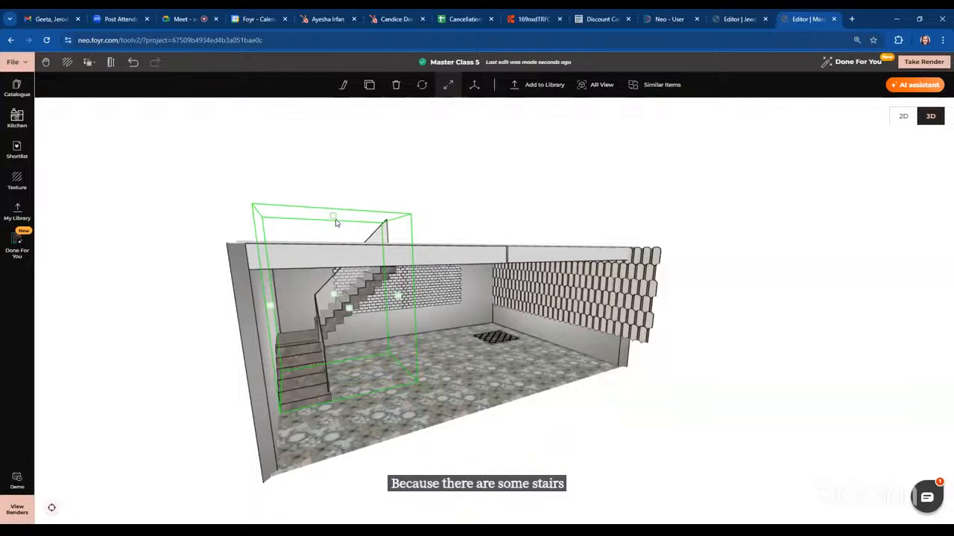
drag(334, 216, 337, 240)
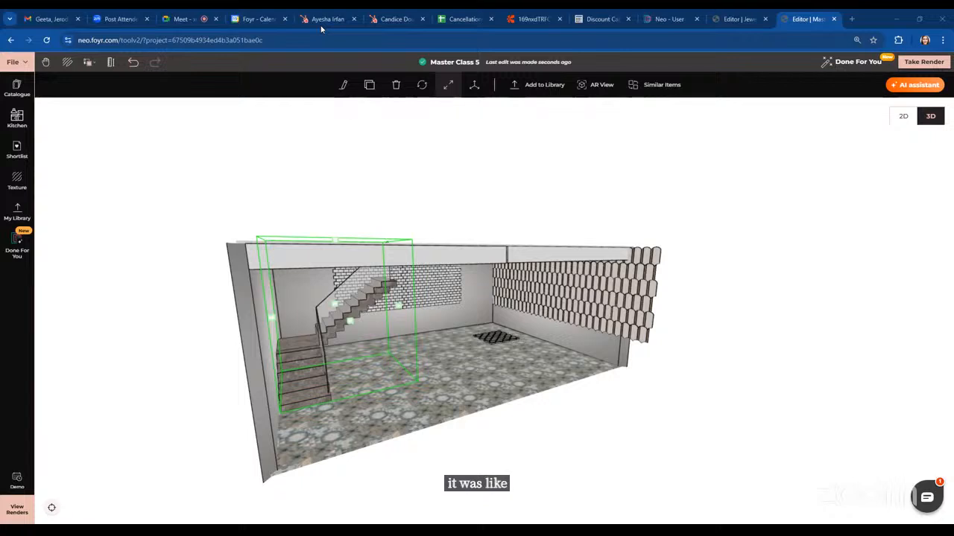
click(717, 400)
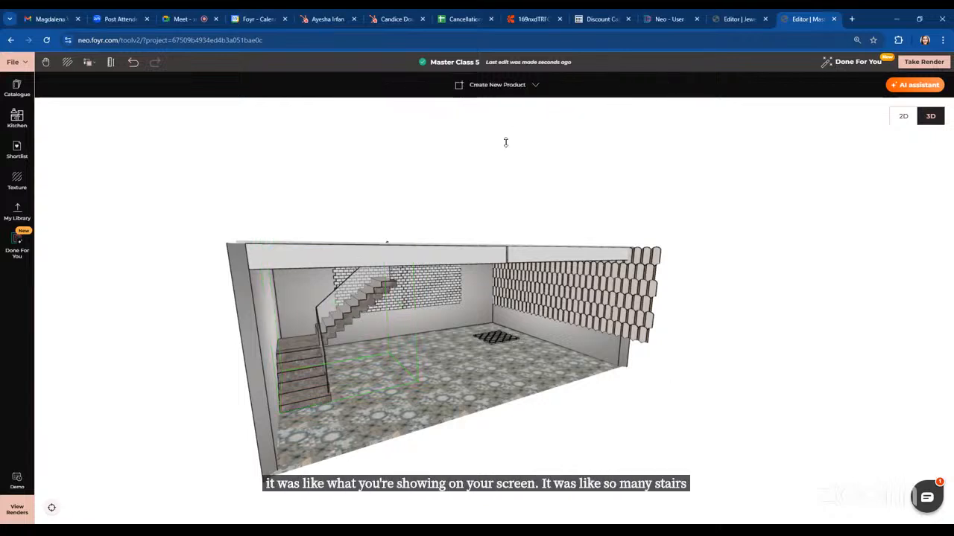
Zoom and orbit around the selected staircase to inspect its steps
scroll(398, 387, up, 2)
click(388, 372)
scroll(443, 378, up, 2)
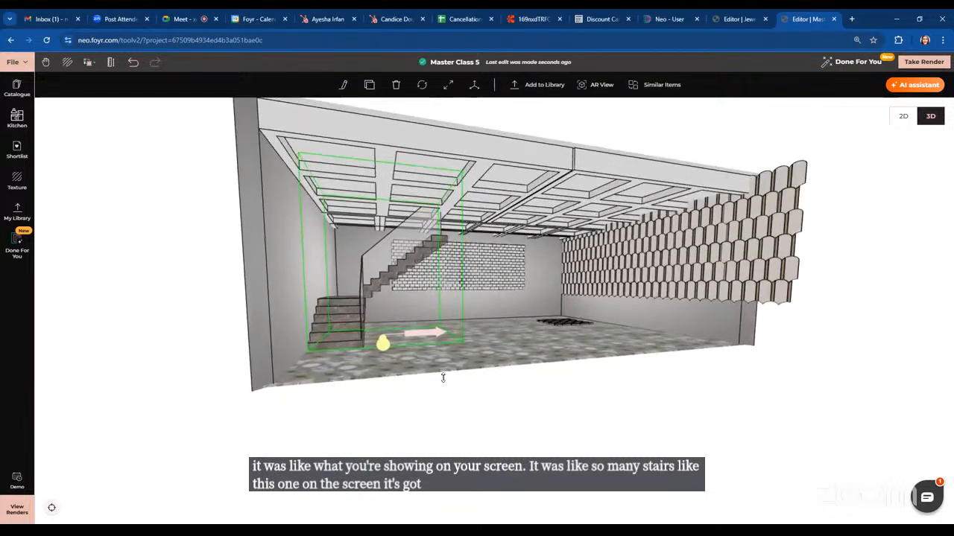
scroll(442, 378, up, 2)
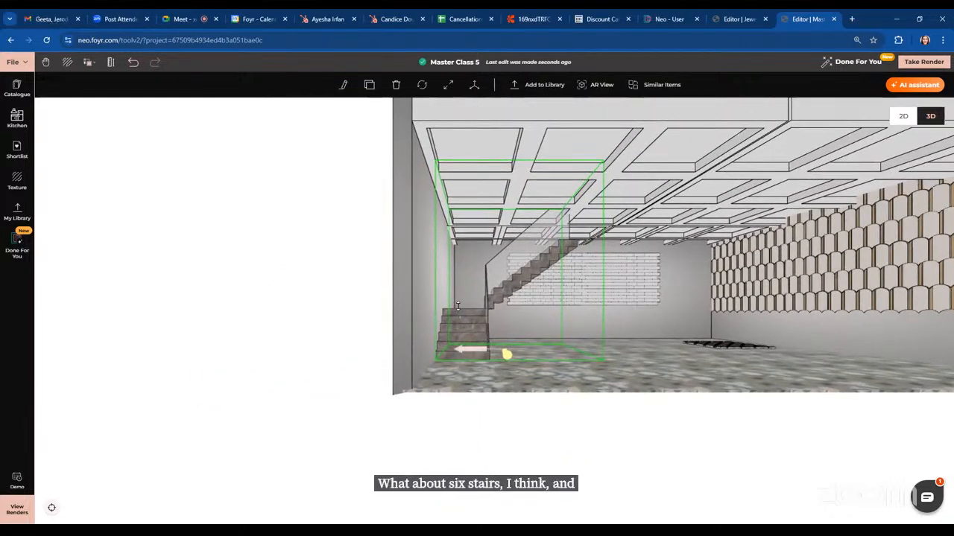
scroll(639, 424, down, 3)
drag(666, 455, 542, 429)
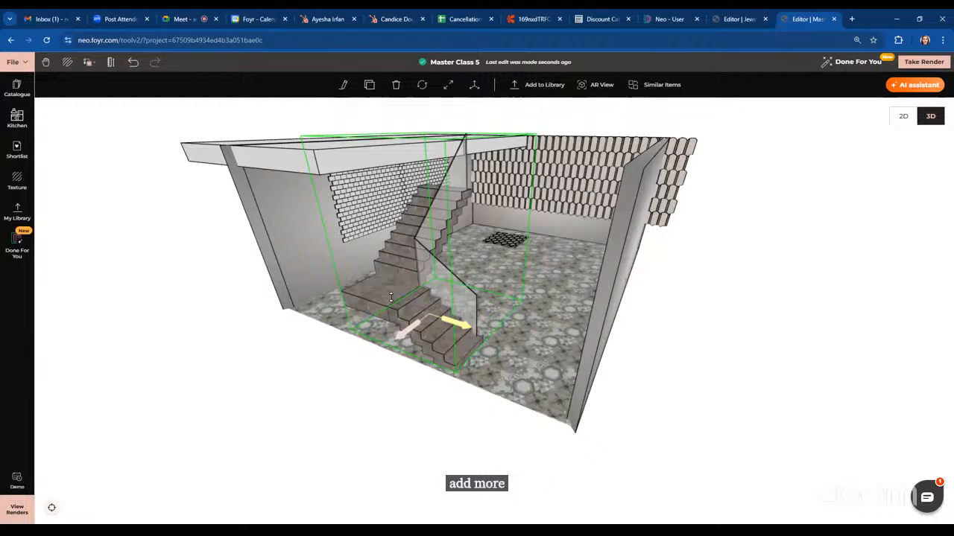
Expand the stairs catalogue to full view and browse the available stair models
click(16, 87)
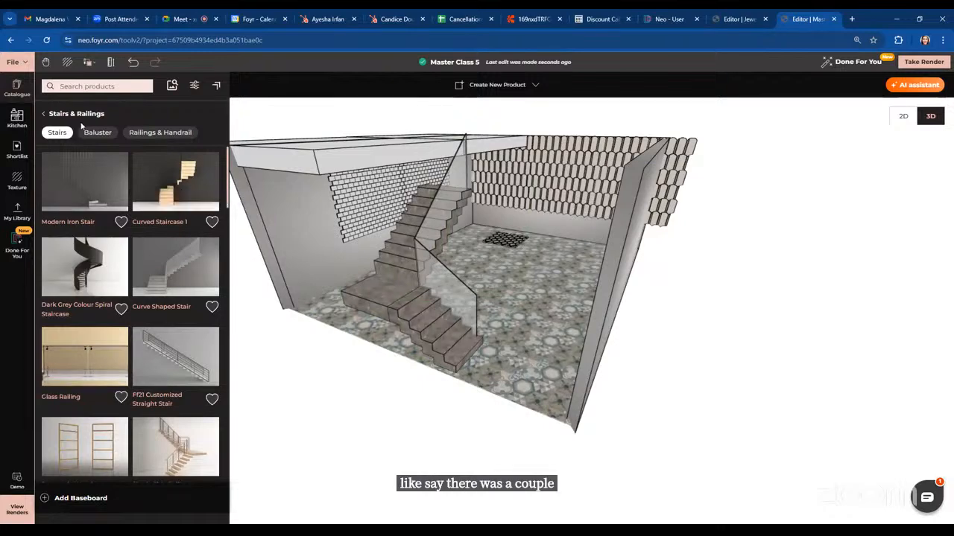
click(217, 89)
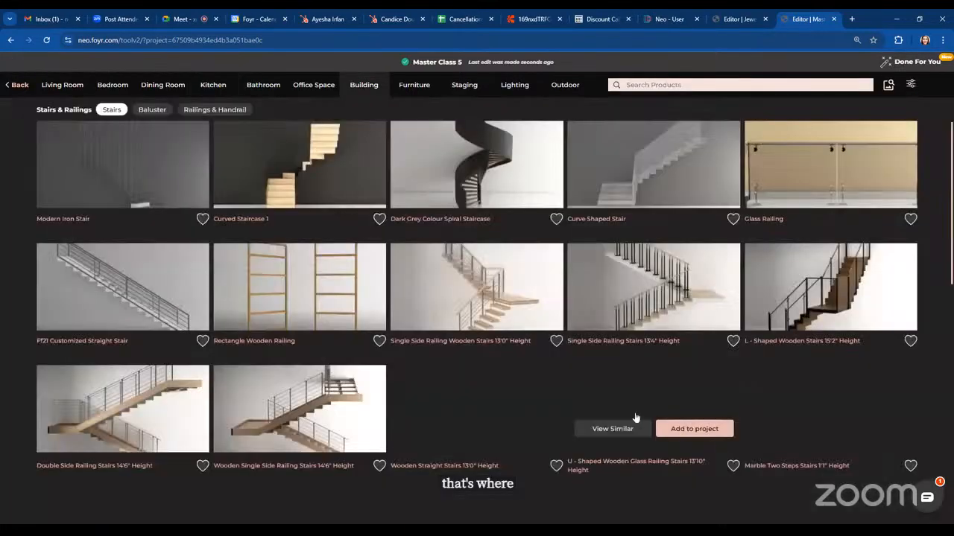
scroll(635, 417, down, 4)
scroll(635, 418, down, 5)
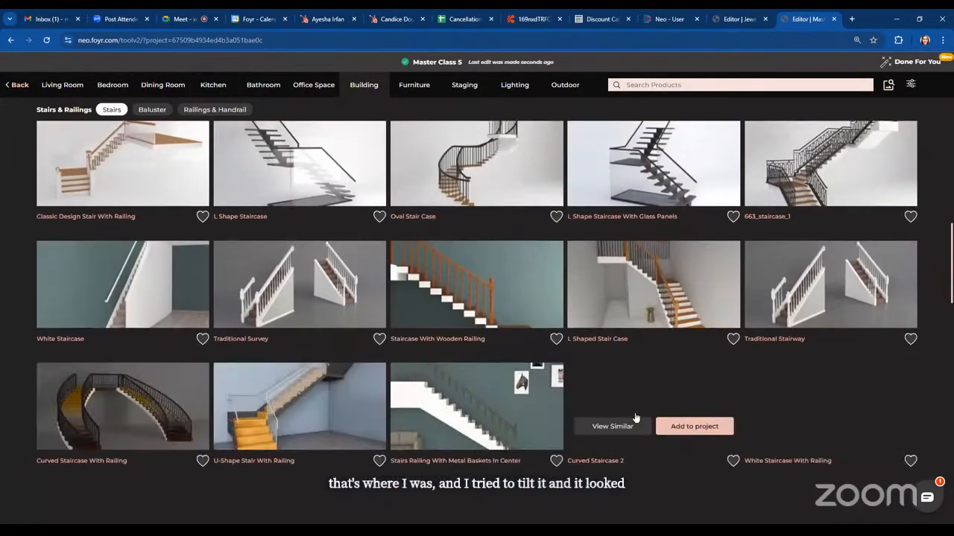
scroll(636, 417, down, 10)
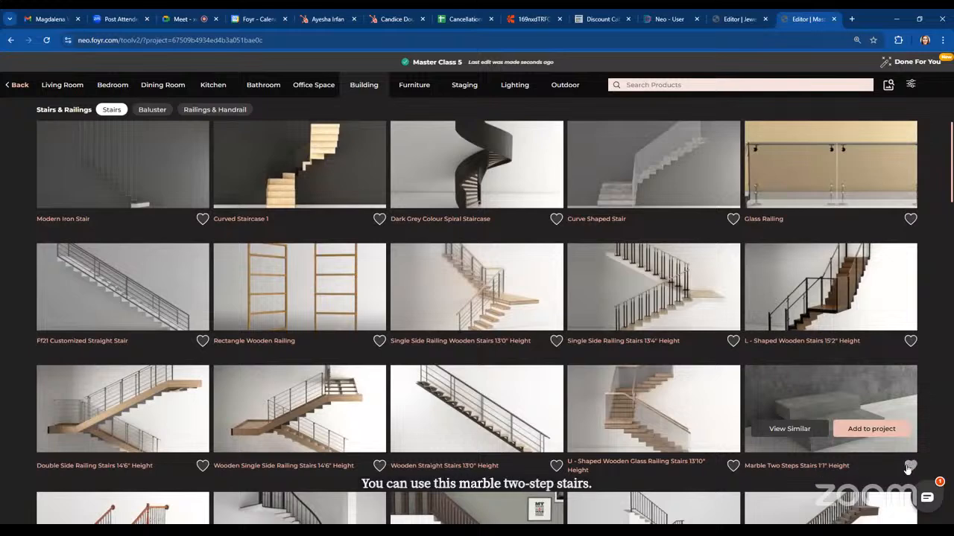
Add the Marble Two Steps Stairs 1'1" Height and position it at the foot of the staircase
click(871, 432)
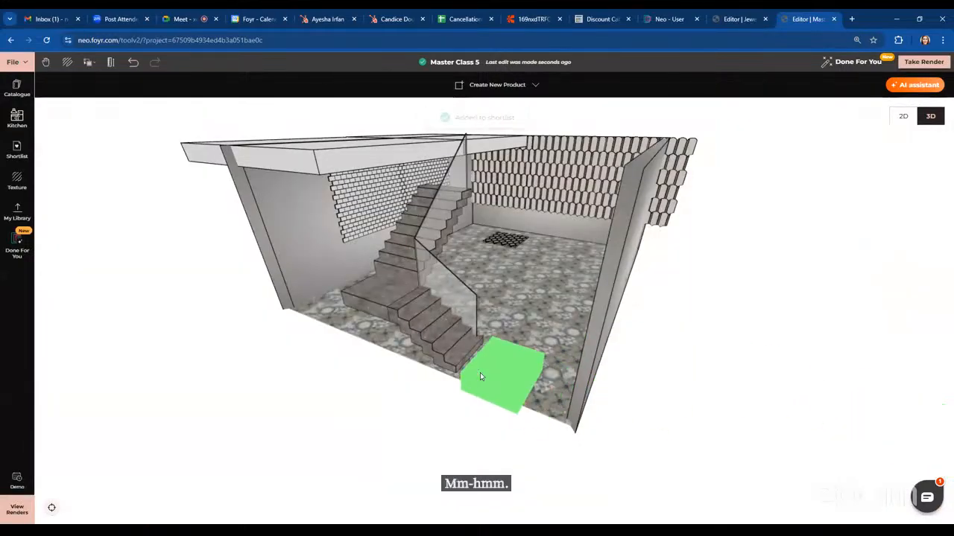
click(461, 407)
drag(538, 453, 556, 438)
click(426, 342)
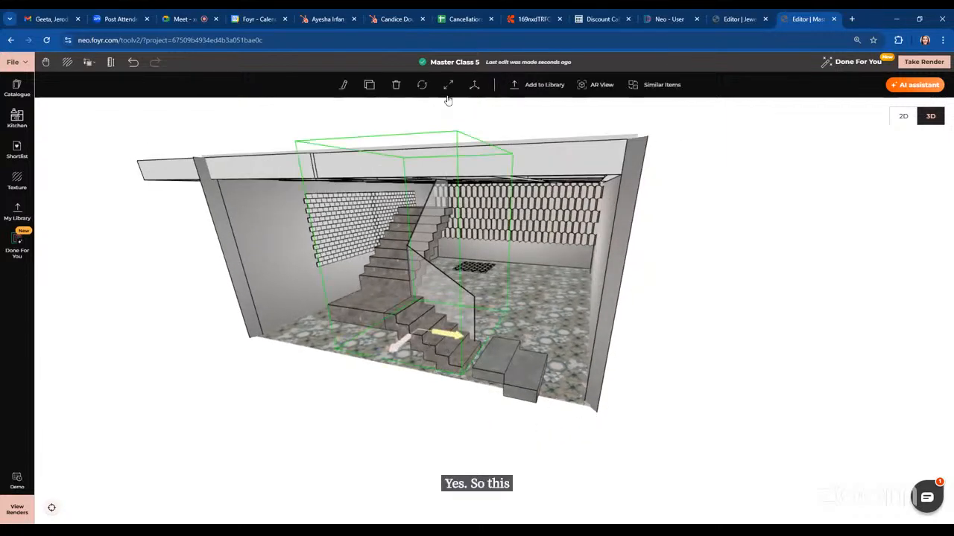
drag(414, 292, 413, 274)
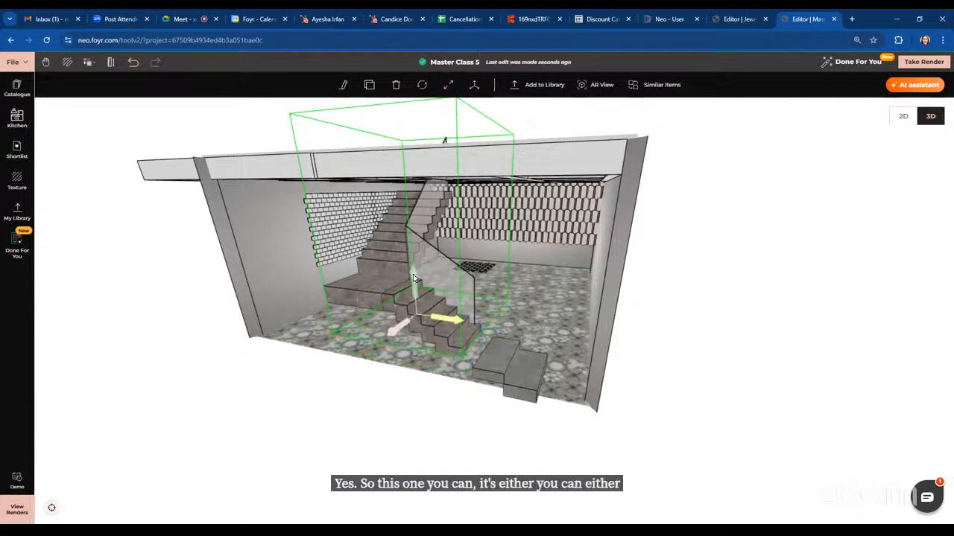
click(525, 364)
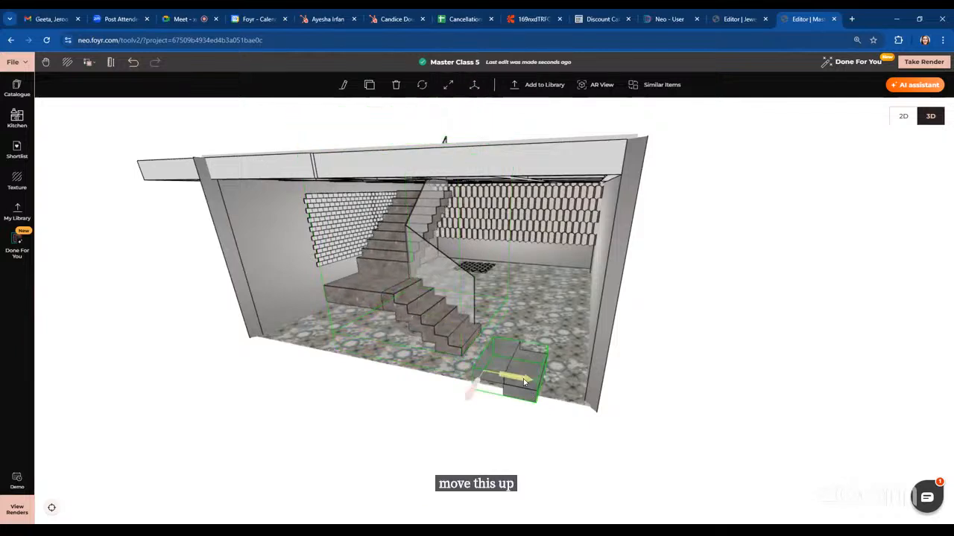
drag(523, 379, 503, 371)
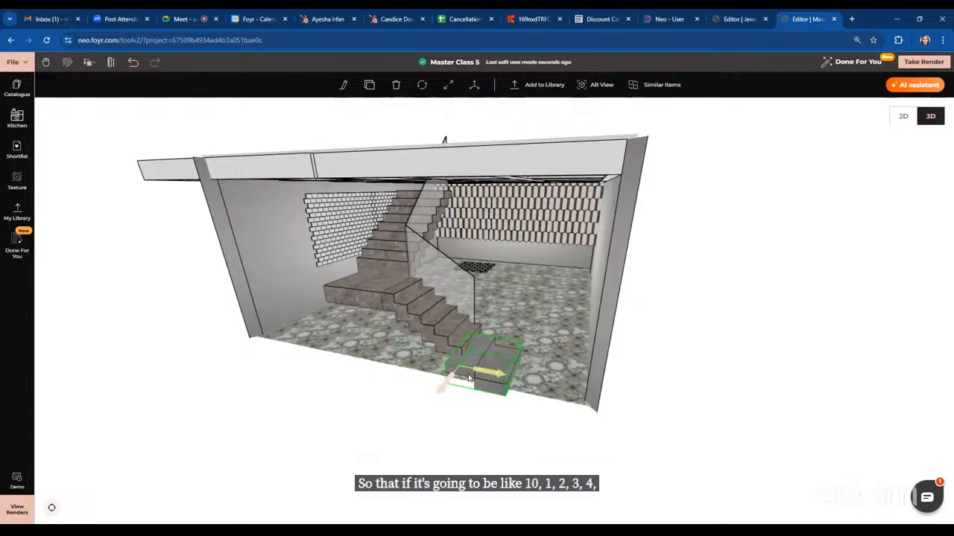
drag(469, 377, 469, 353)
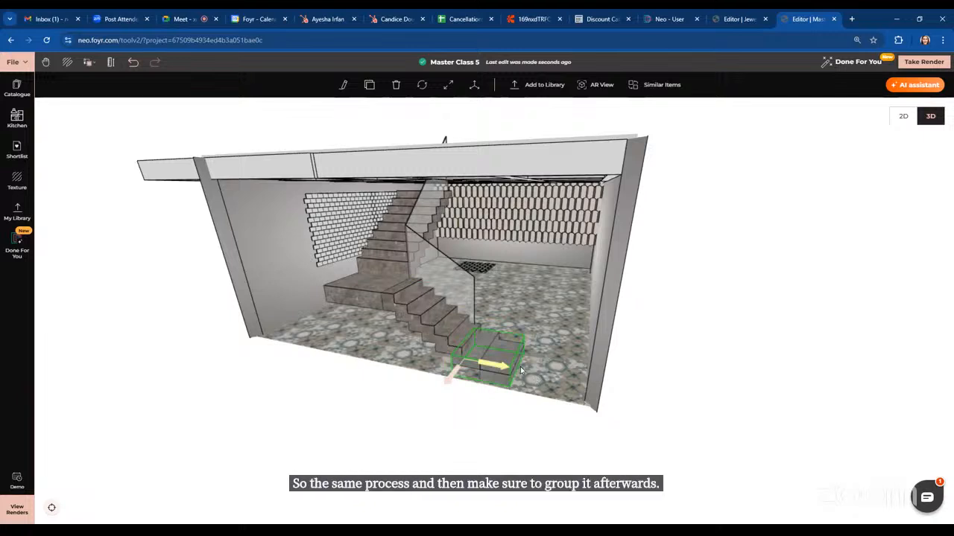
drag(493, 367, 488, 365)
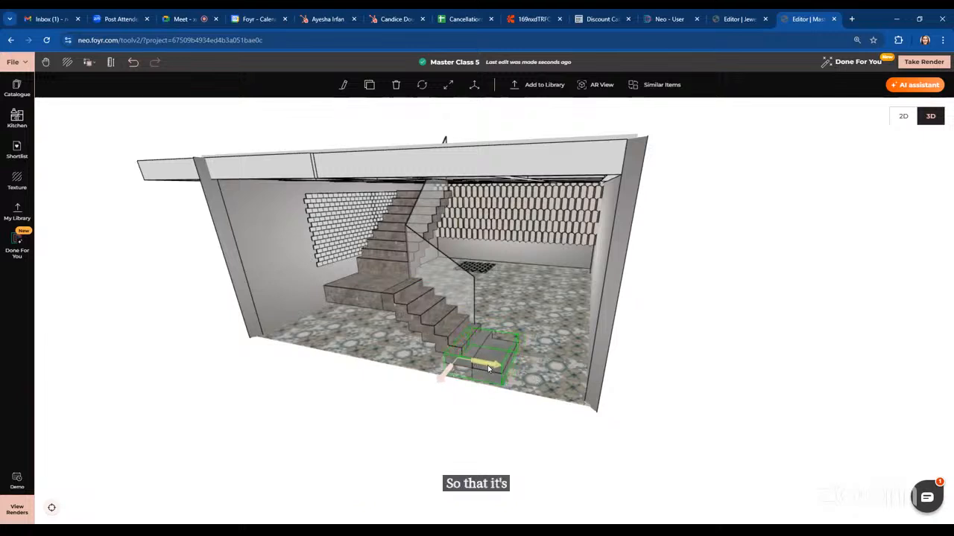
Duplicate the marble two-step block and place the copy beside it
click(369, 84)
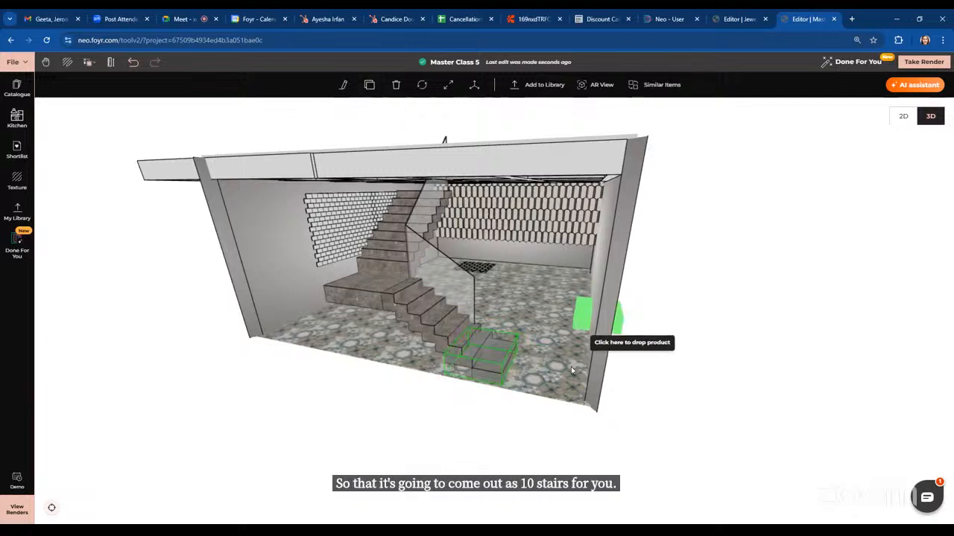
click(562, 397)
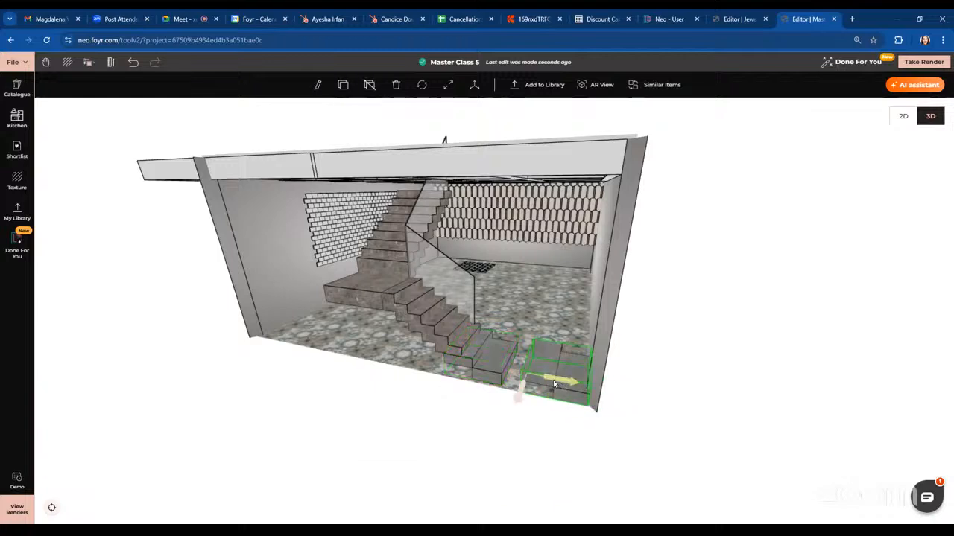
drag(553, 380, 530, 372)
drag(665, 423, 506, 360)
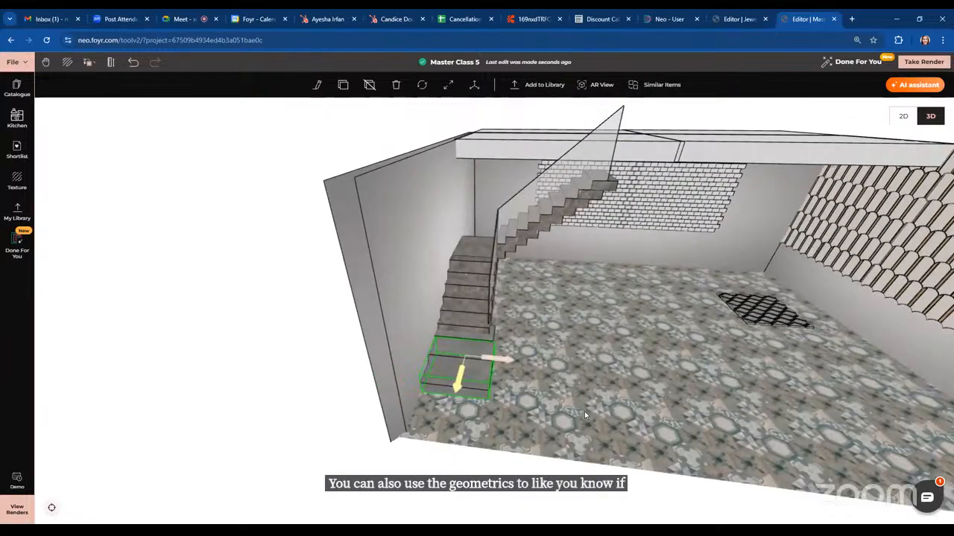
click(583, 432)
drag(579, 471, 610, 421)
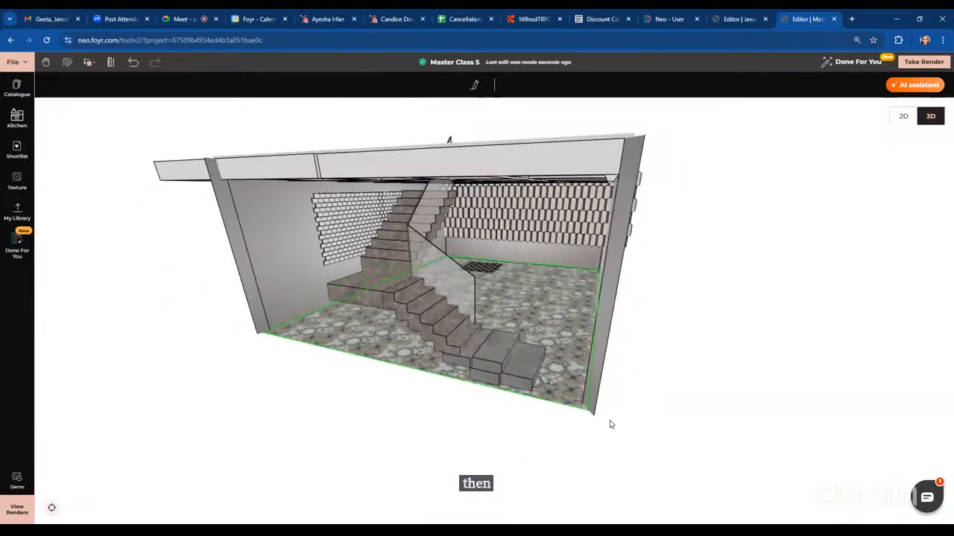
Delete both marble two-step blocks from the floor
click(517, 369)
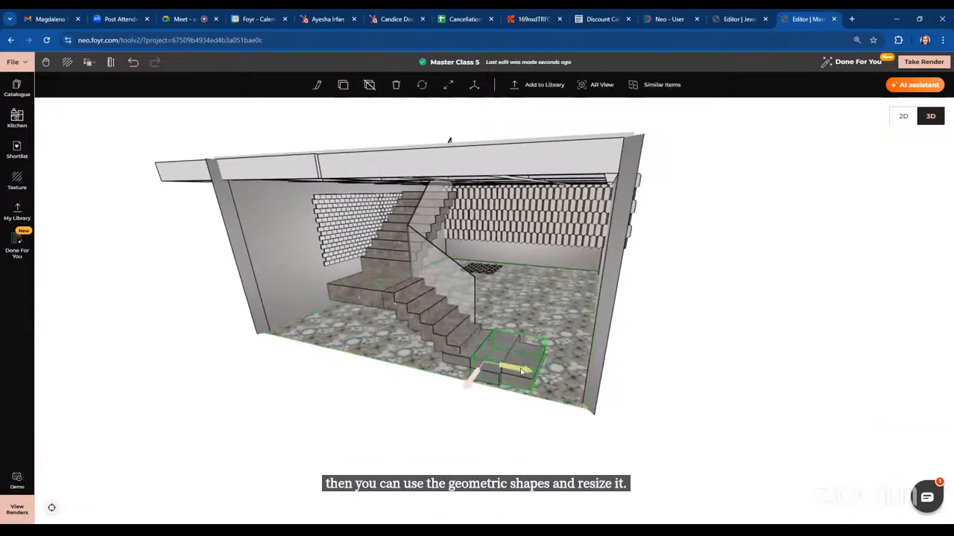
click(684, 433)
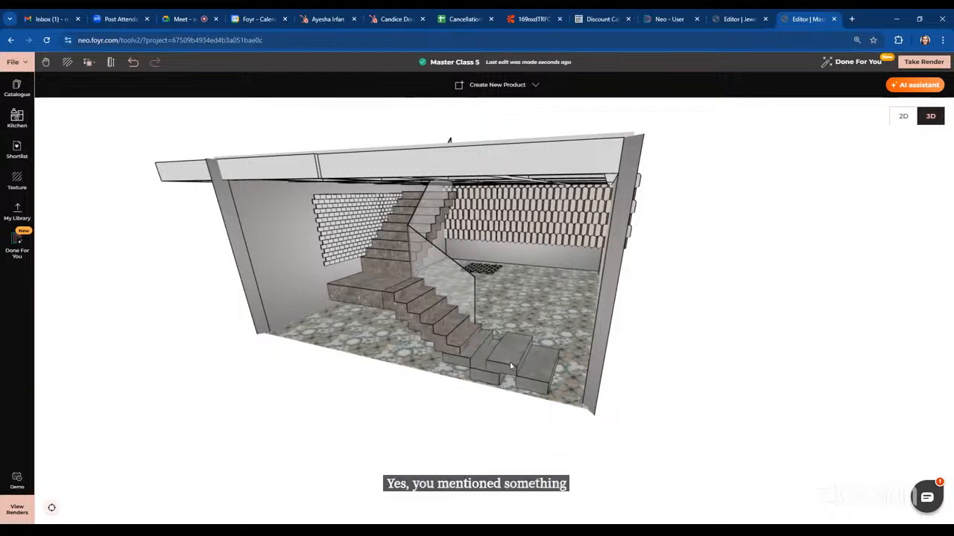
key(Delete)
click(468, 361)
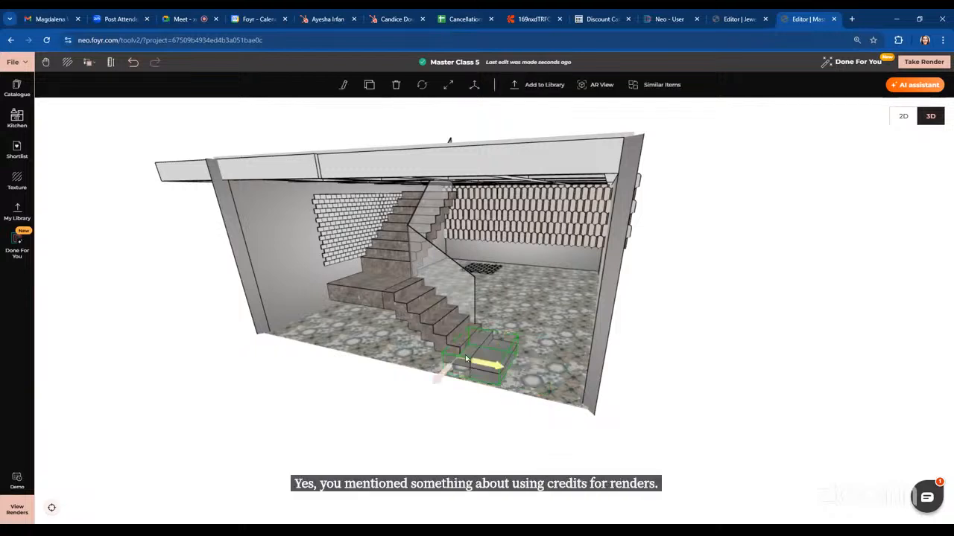
click(395, 85)
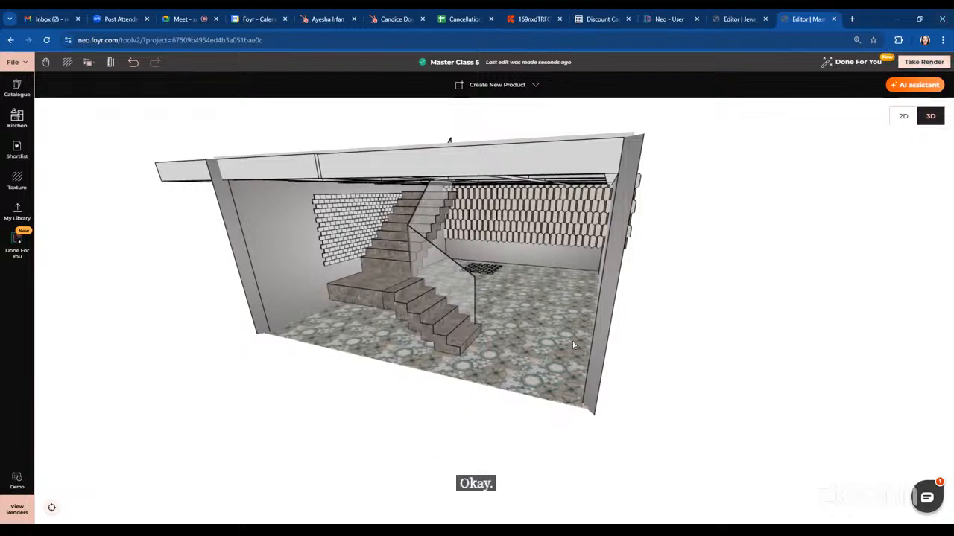
scroll(772, 336, up, 2)
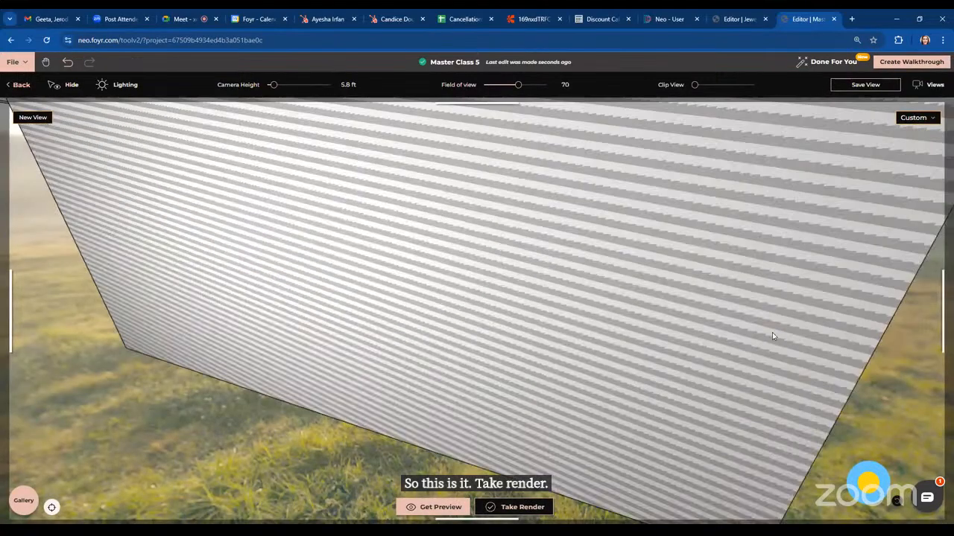
Frame the staircase in the render camera view and review the render resolution options from HD to 12K without rendering
drag(772, 336, 560, 207)
scroll(705, 298, up, 1)
drag(704, 298, 421, 505)
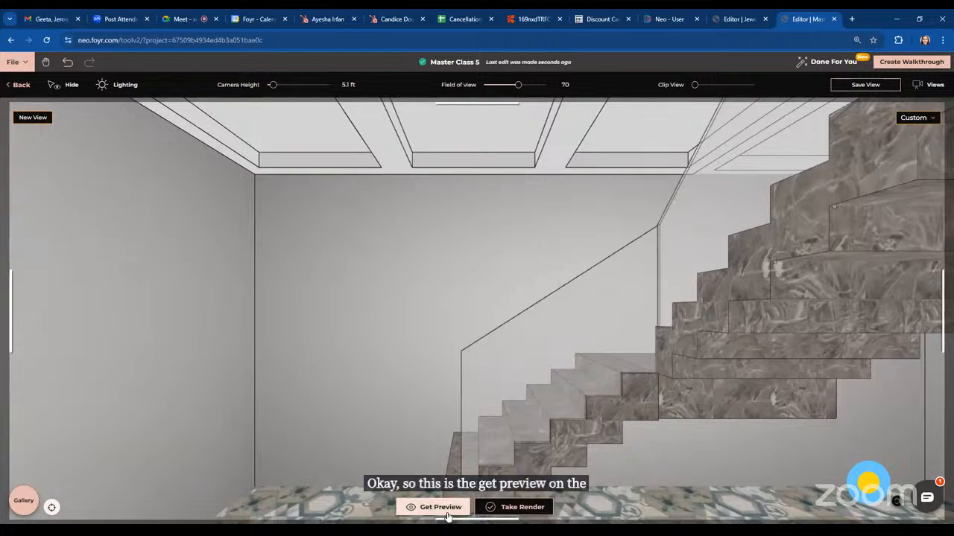
scroll(488, 406, down, 3)
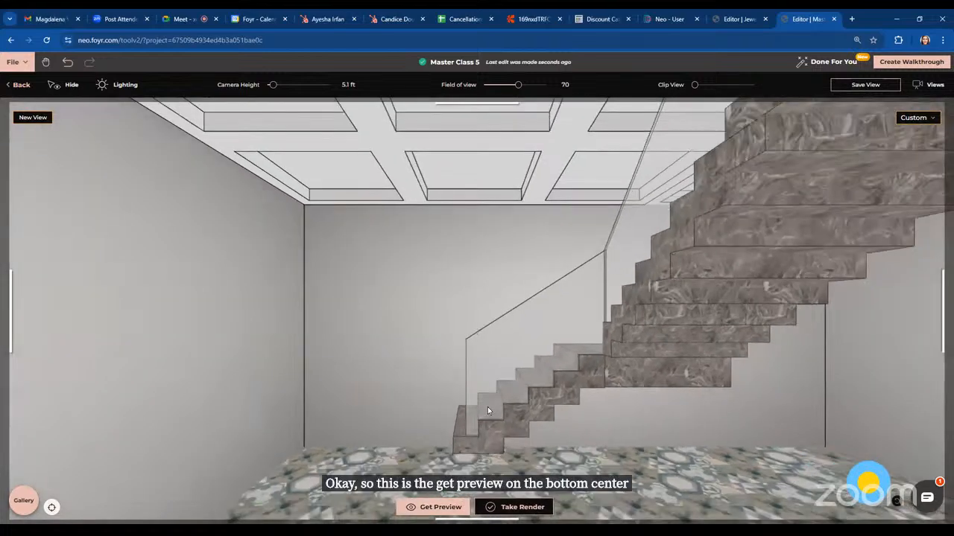
scroll(487, 409, down, 3)
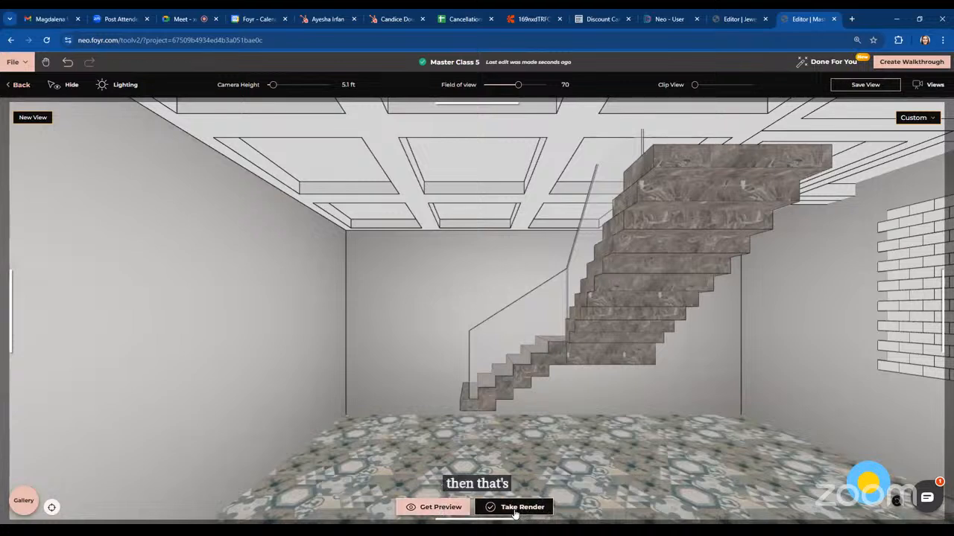
click(514, 509)
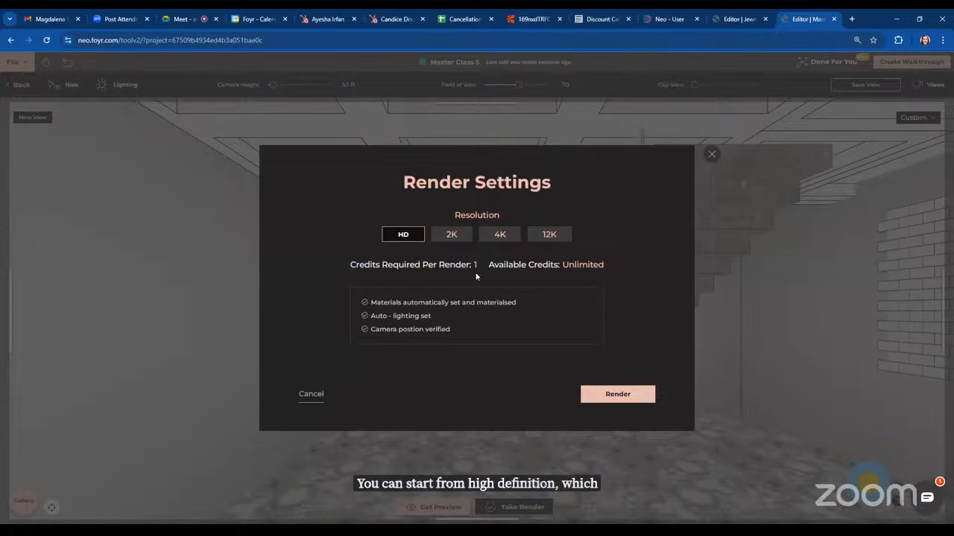
click(452, 235)
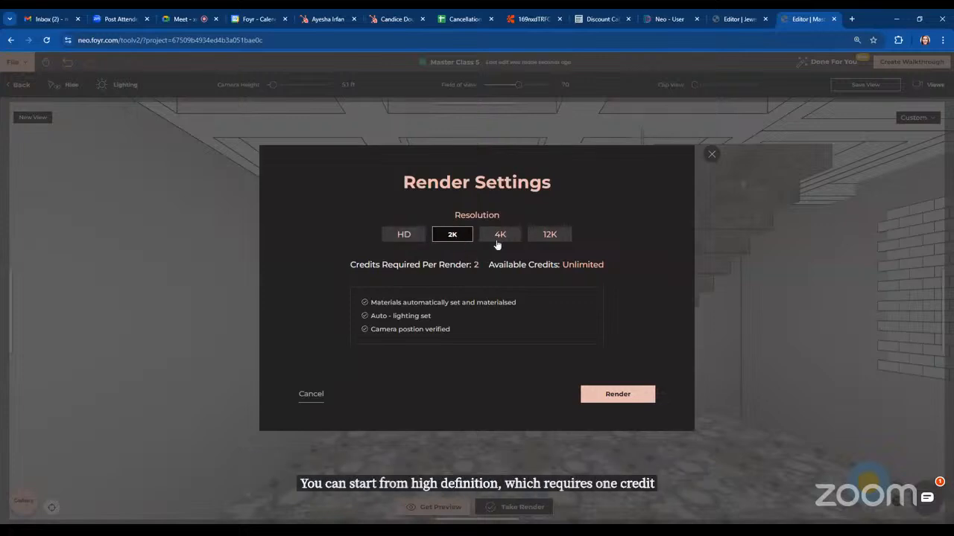
click(497, 239)
click(560, 237)
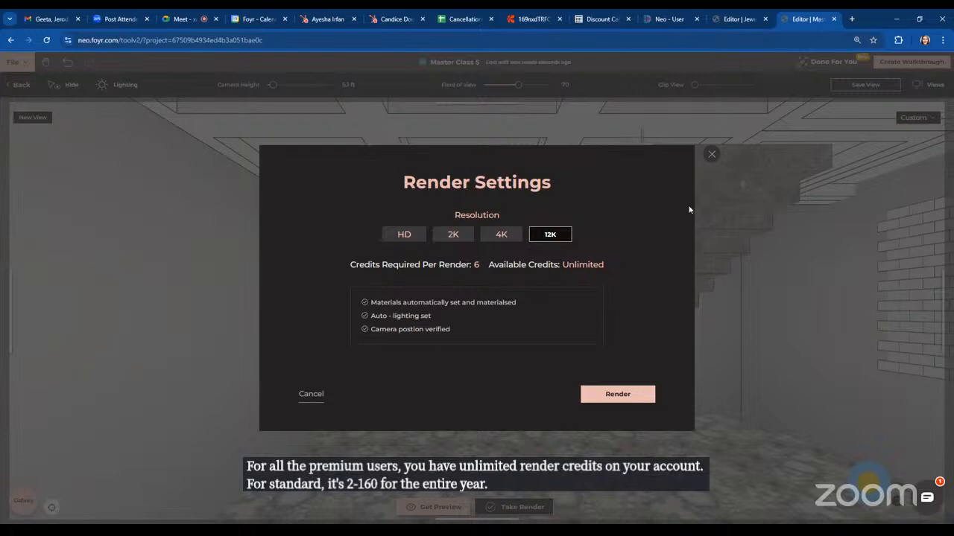
click(711, 155)
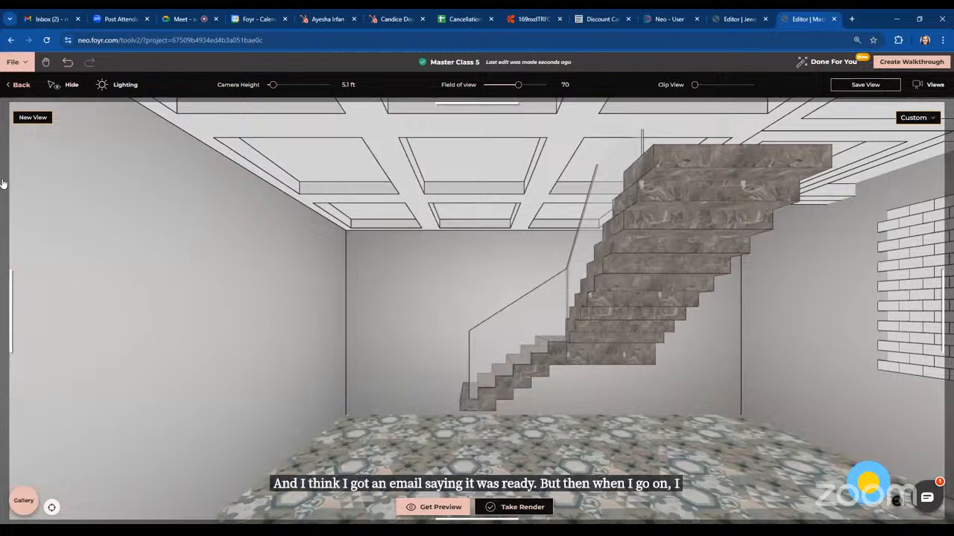
Exit the render view and open the My Models section of the catalogue to browse the custom models
click(22, 86)
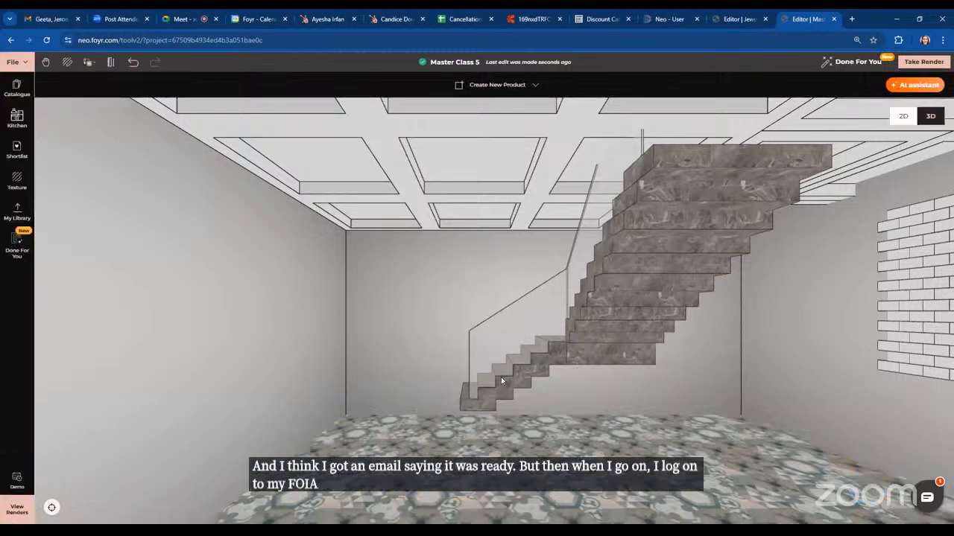
click(12, 90)
click(58, 114)
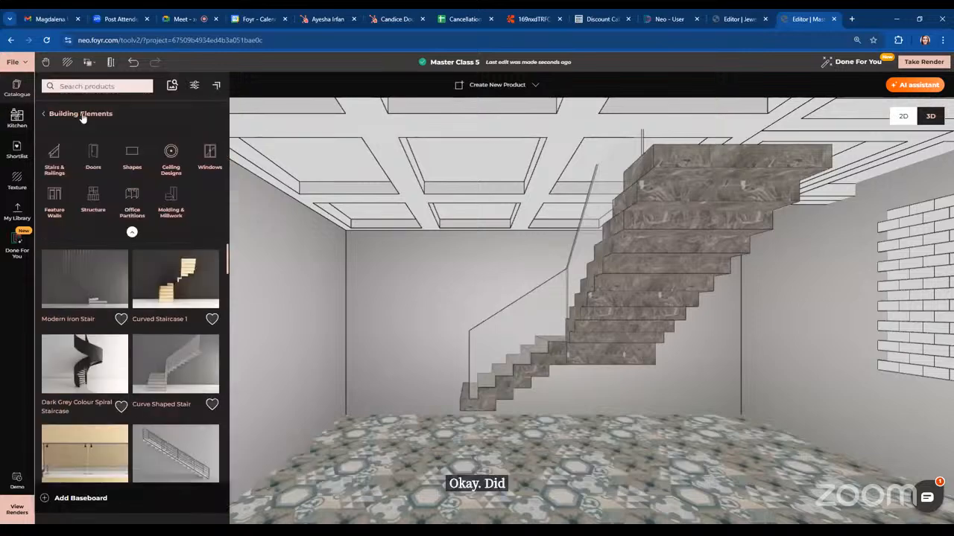
click(58, 114)
scroll(144, 424, down, 3)
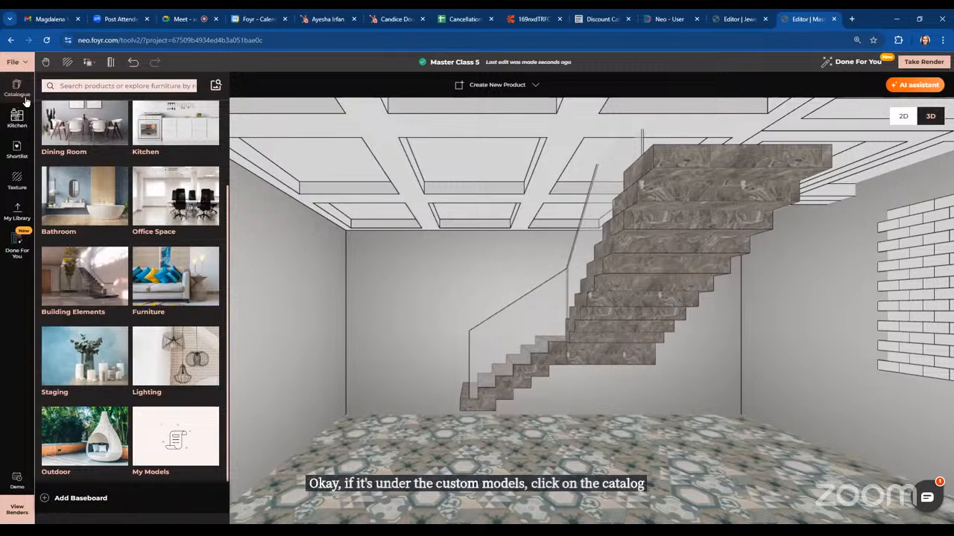
click(25, 87)
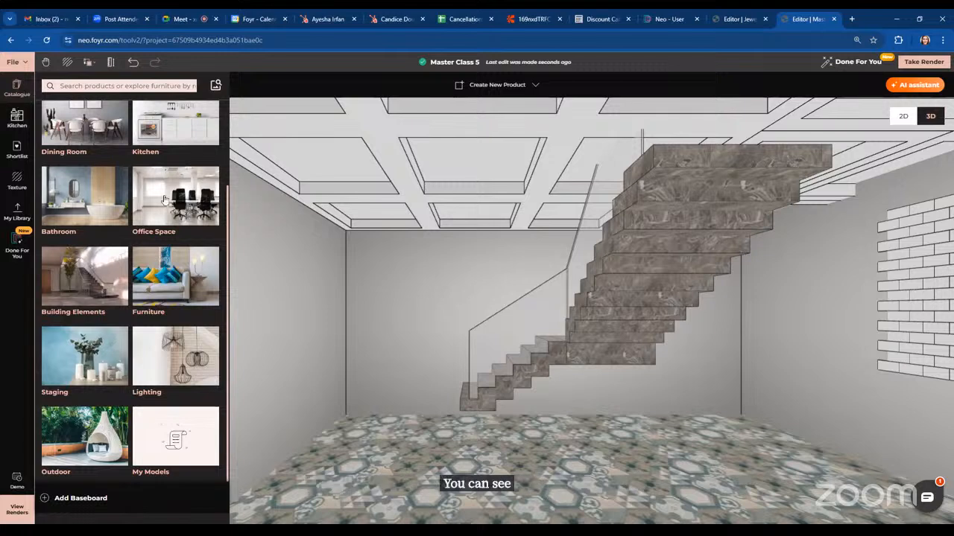
click(161, 465)
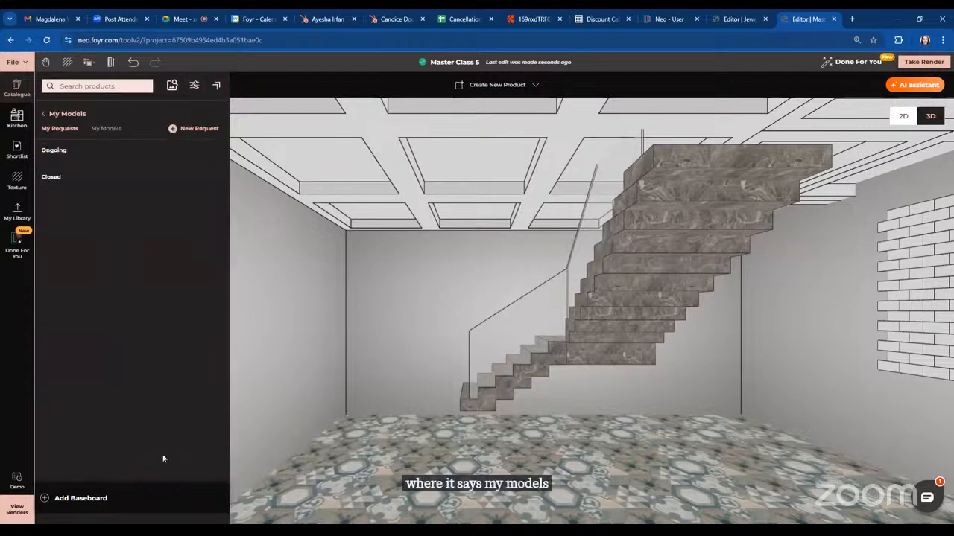
click(105, 129)
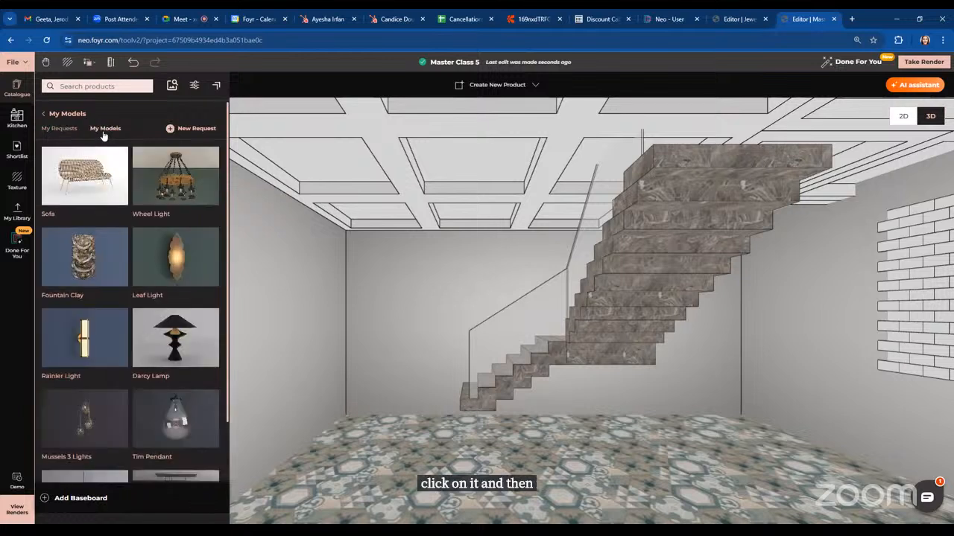
scroll(145, 432, down, 2)
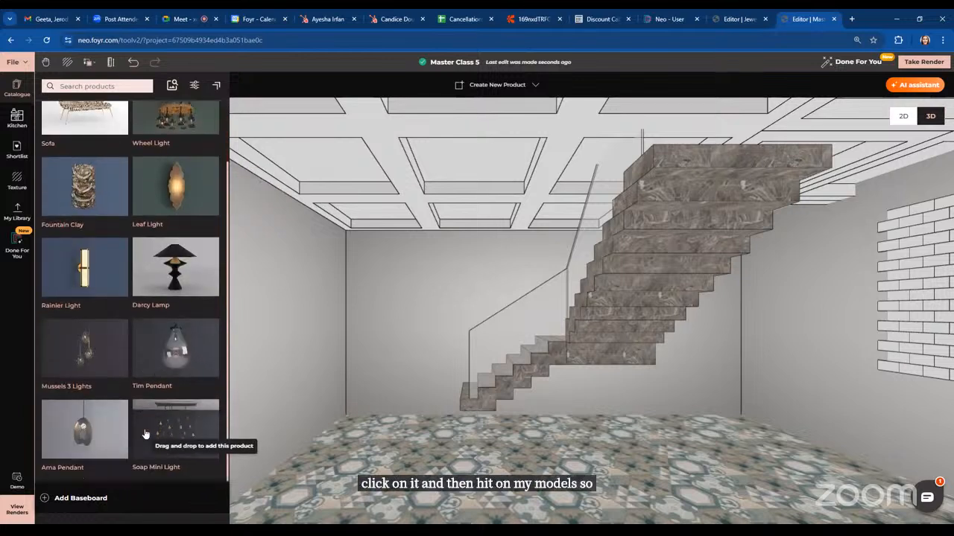
scroll(146, 435, up, 2)
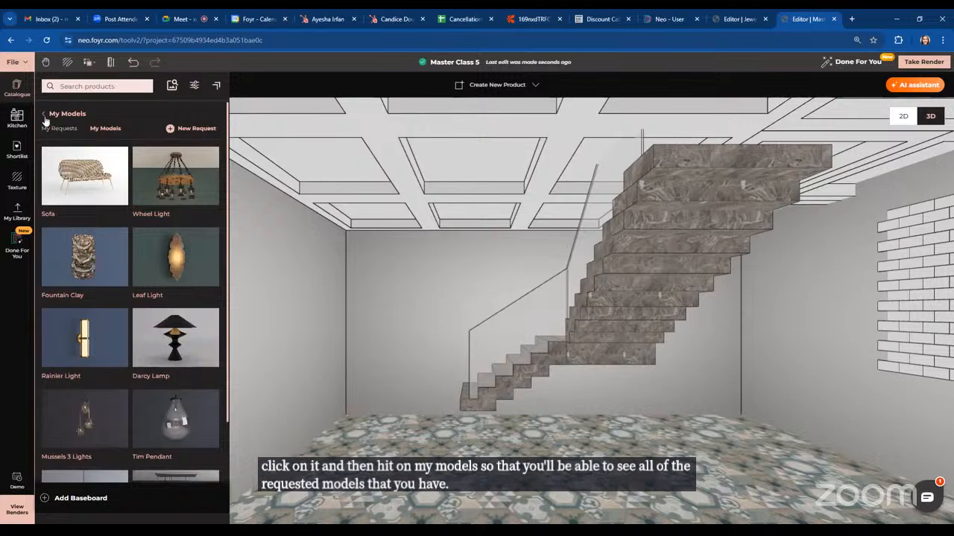
Reopen My Models and compare the My Requests list with the My Models collection
click(45, 118)
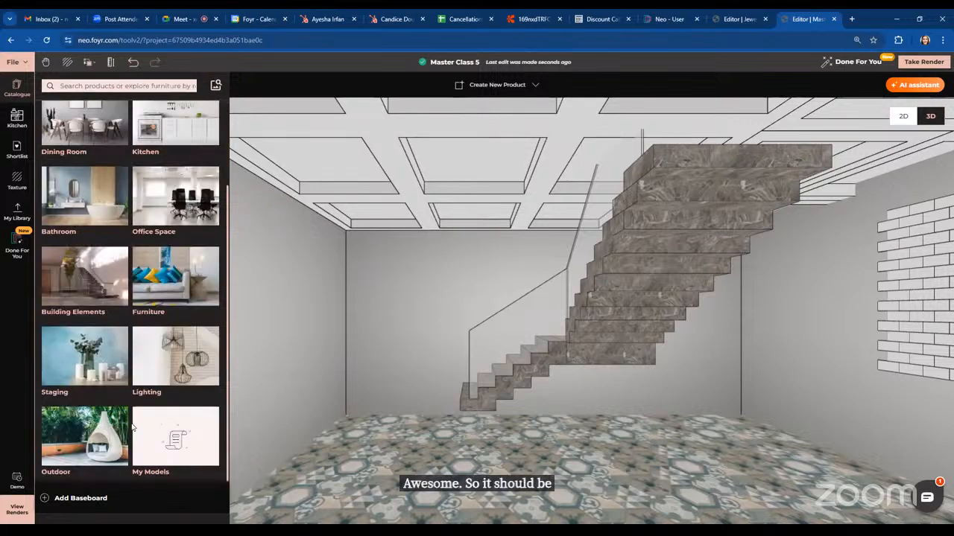
click(175, 438)
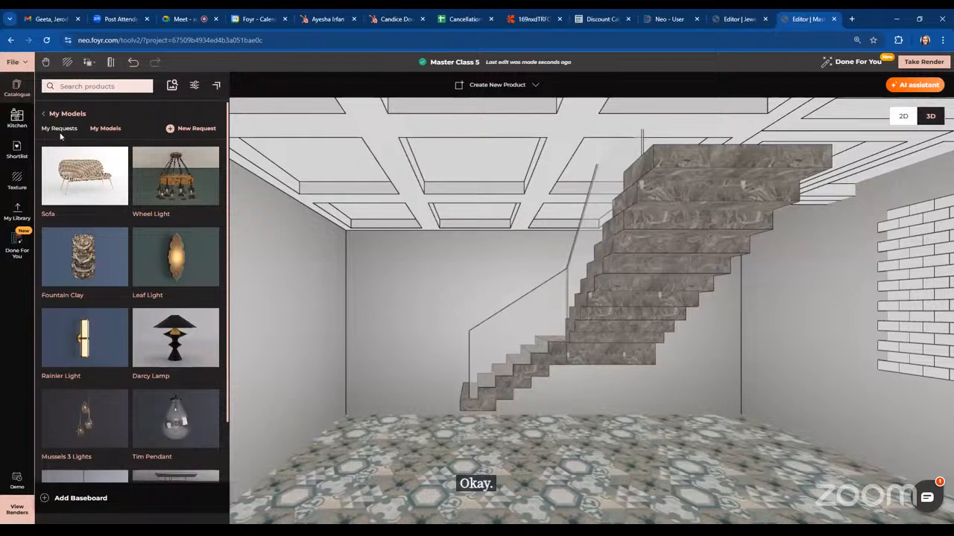
click(59, 130)
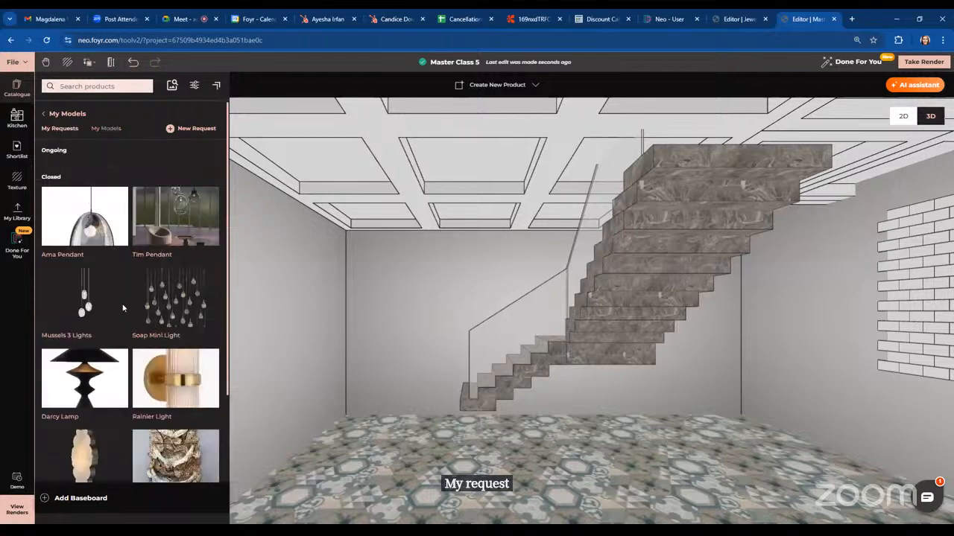
scroll(143, 362, down, 3)
scroll(143, 363, up, 3)
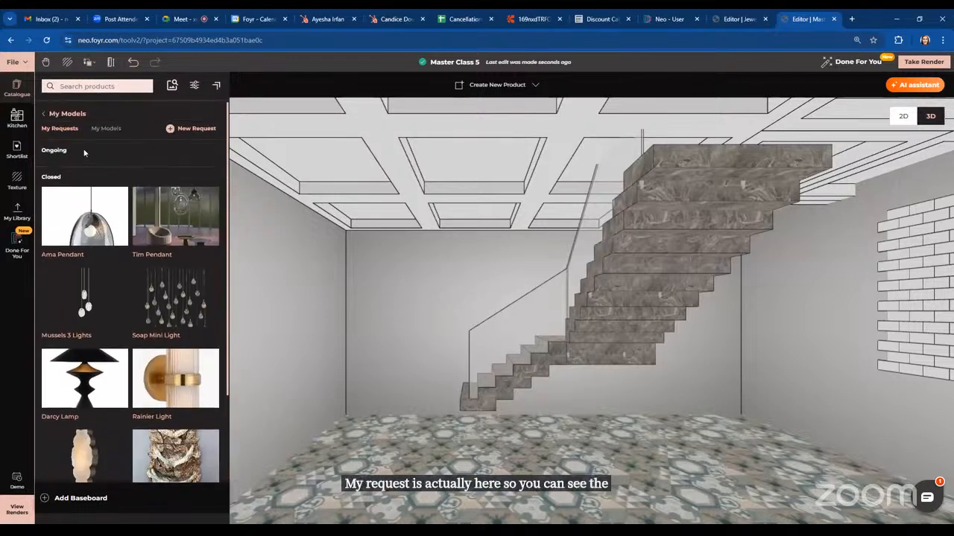
click(95, 129)
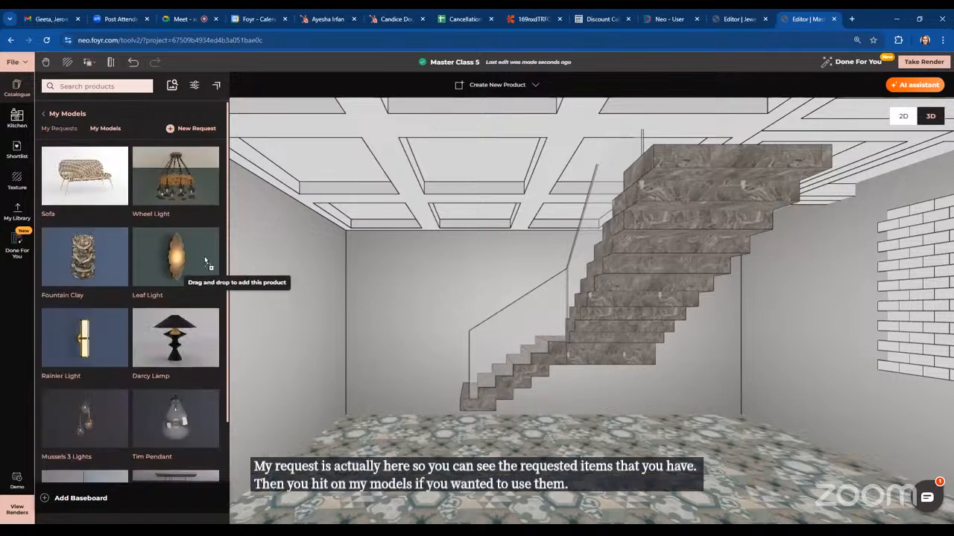
Add the Leaf Light model from My Models onto the wall left of the staircase
drag(176, 270, 432, 312)
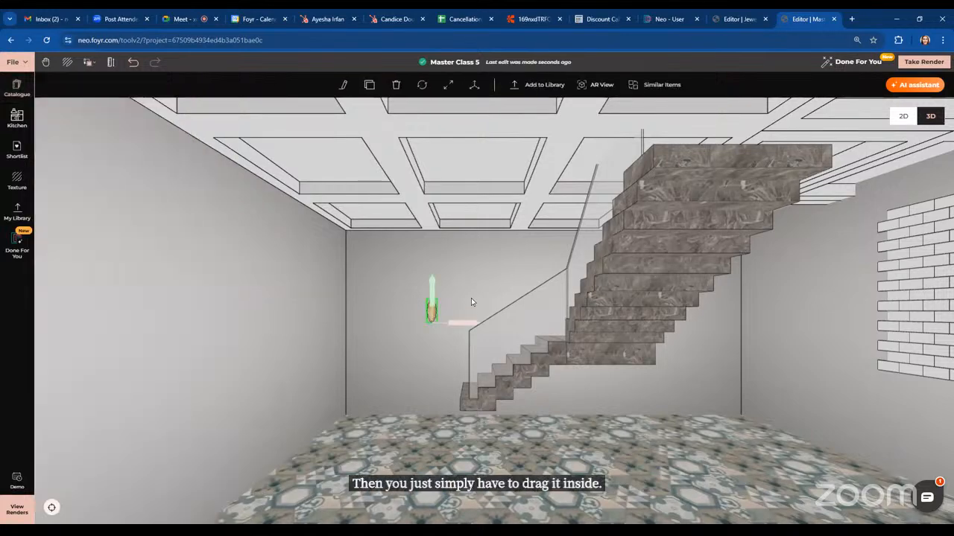
click(471, 299)
scroll(471, 302, up, 3)
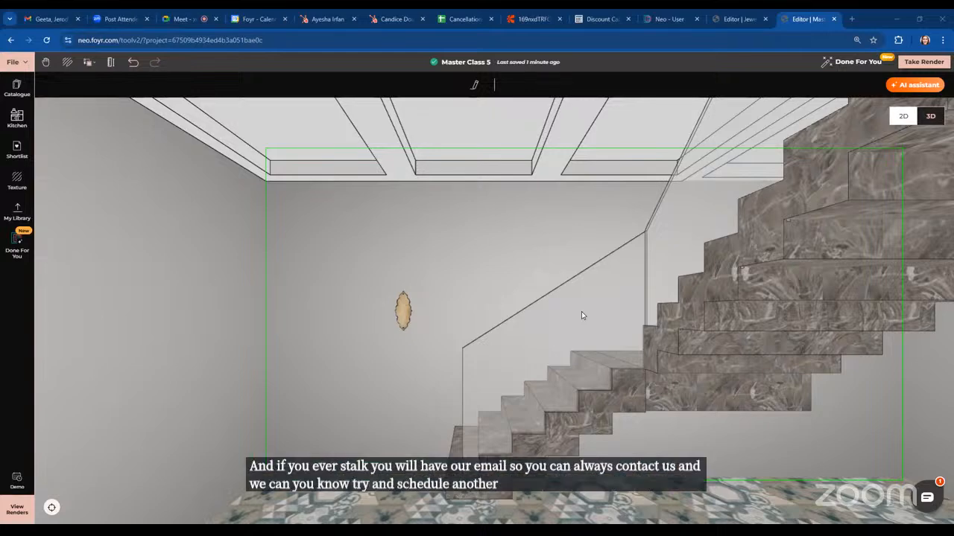
drag(581, 315, 632, 423)
scroll(632, 419, down, 5)
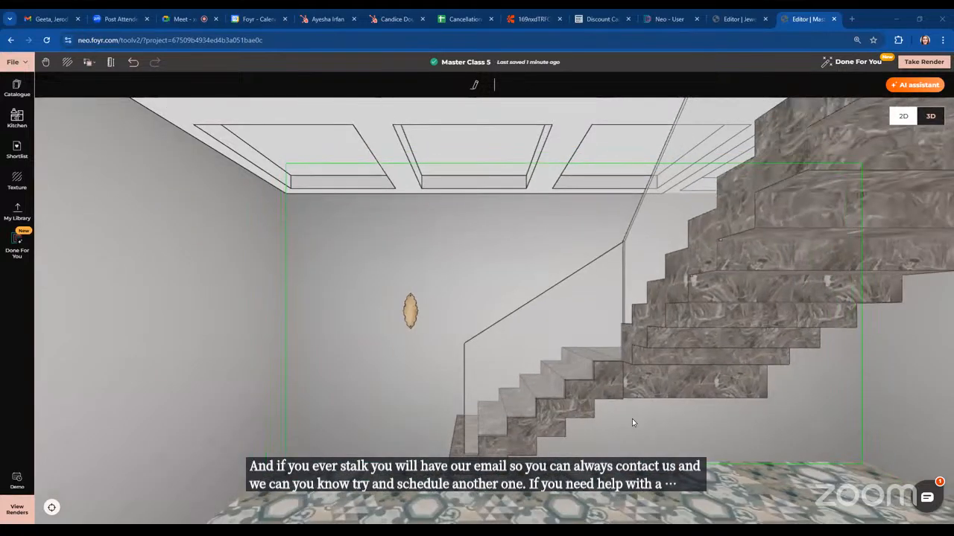